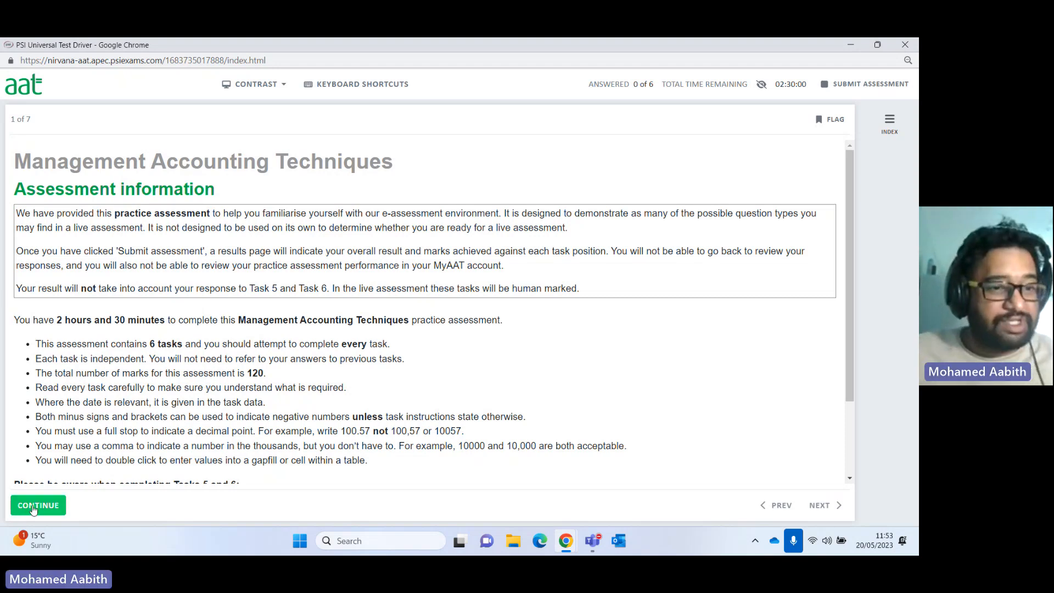
Advance through the Management Accounting Techniques practice assessment to Task 5 on the preparation of budgets.
left_click(33, 508)
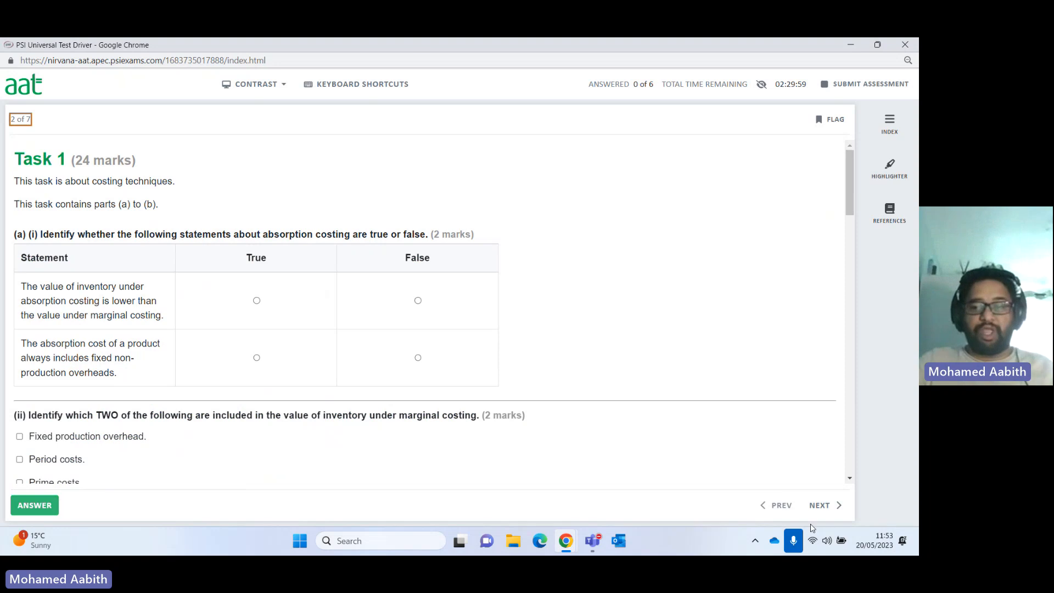
left_click(822, 506)
left_click(822, 507)
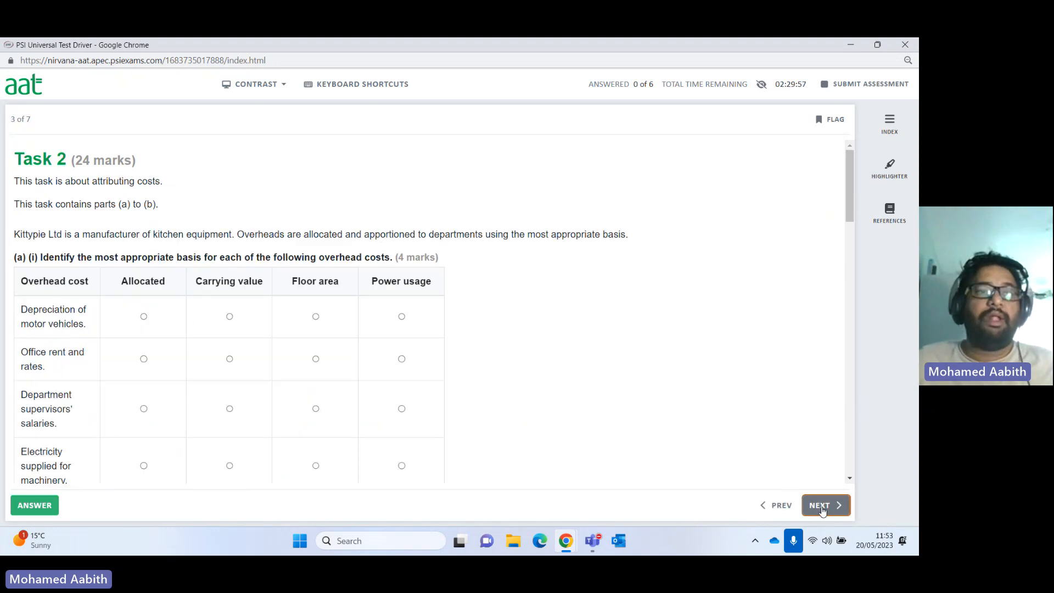
left_click(821, 506)
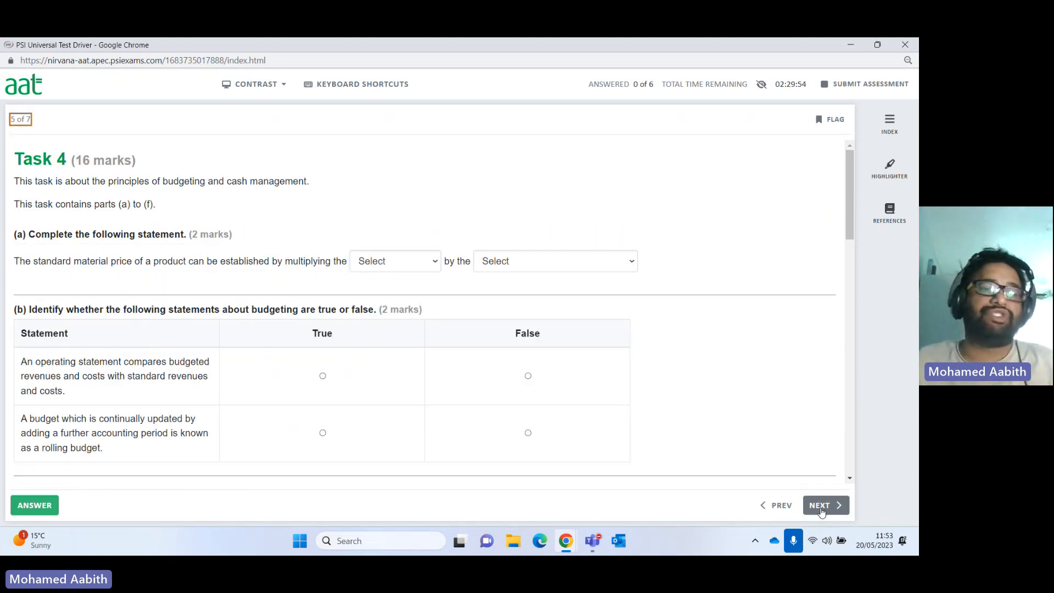
left_click(822, 510)
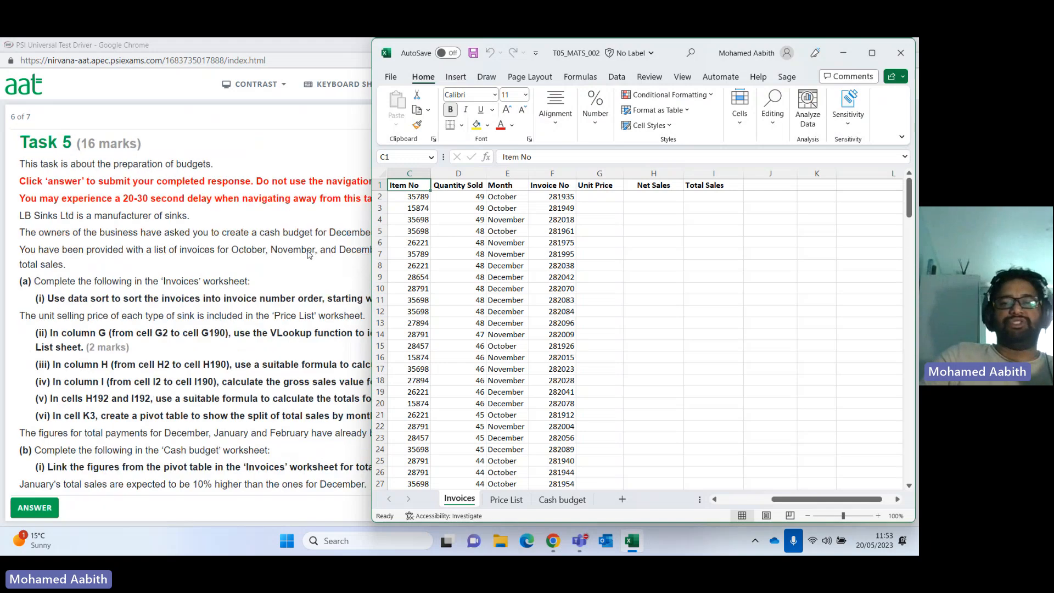
Arrange the assessment window and the T05_MATS_002 workbook side by side, giving the workbook the wider share.
left_click(307, 253)
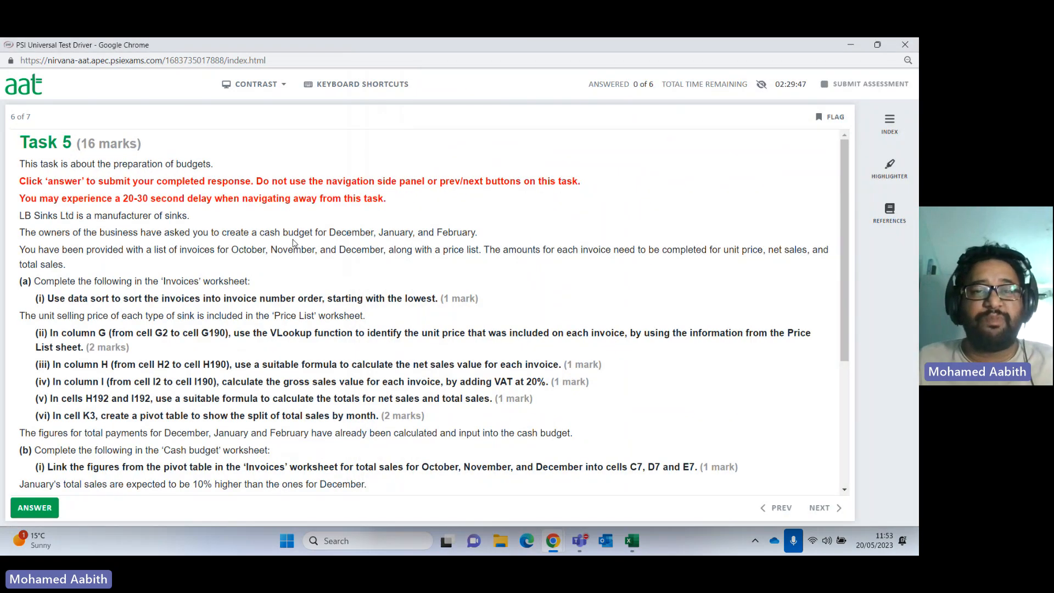
key("super+Left")
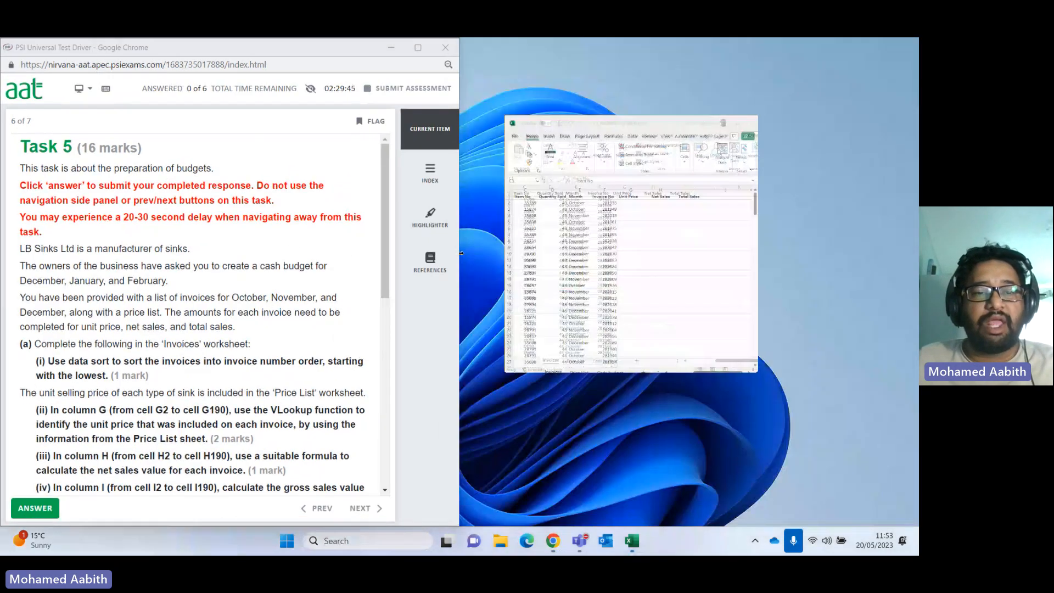
key("Return")
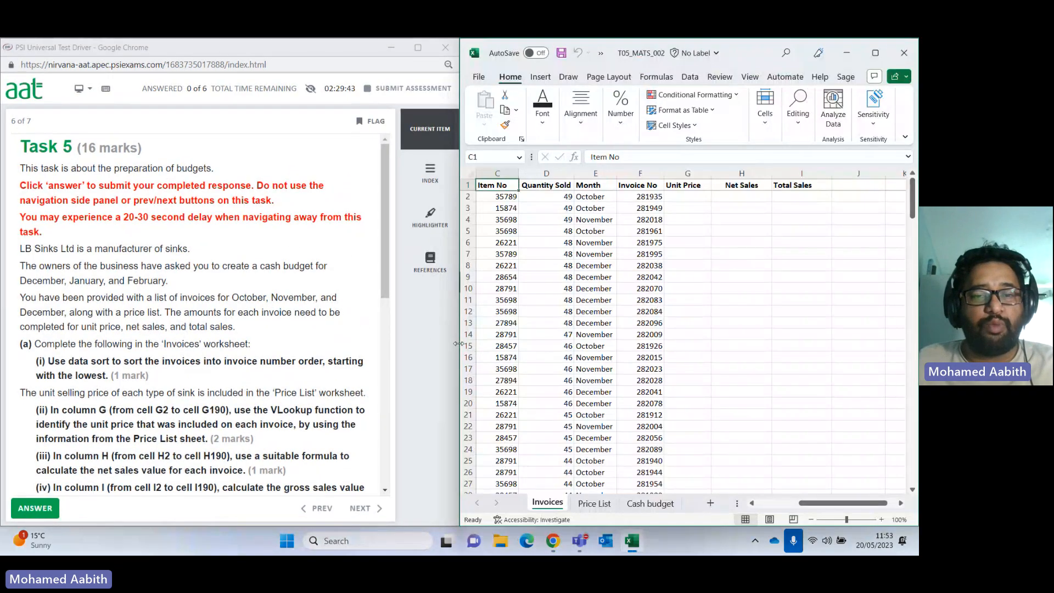
left_click_drag(458, 342, 395, 344)
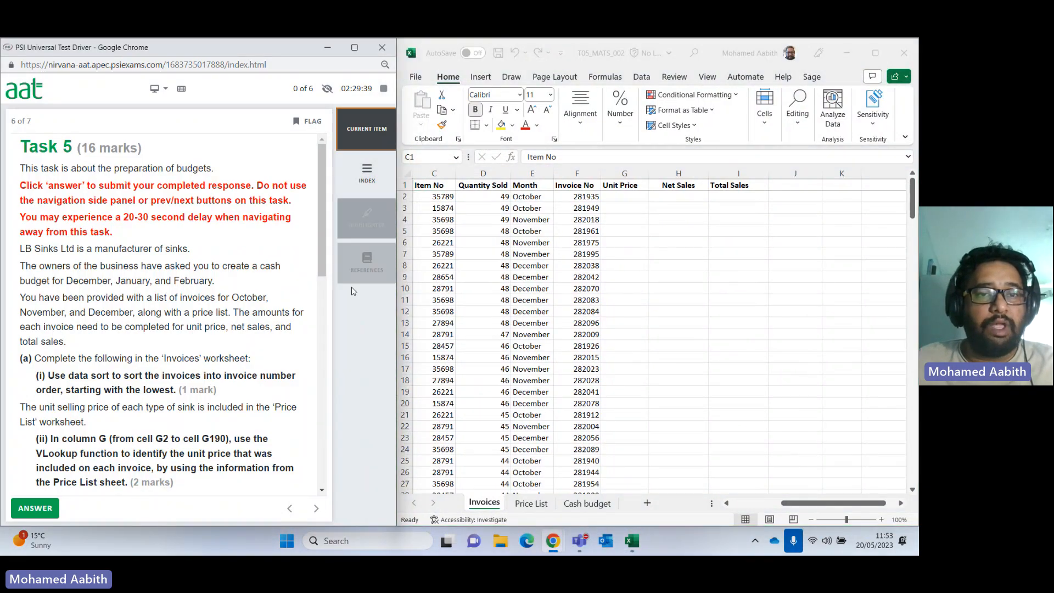
Read through the Task 5 requirements for the Invoices and Cash budget worksheets, from start to end.
left_click(362, 264)
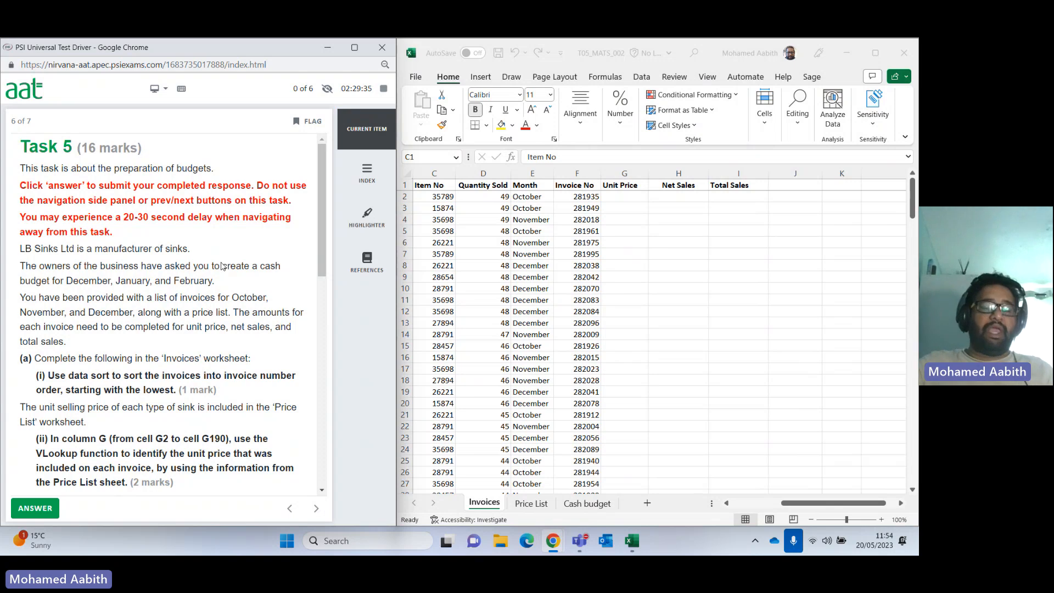
scroll(223, 265, "down", 12)
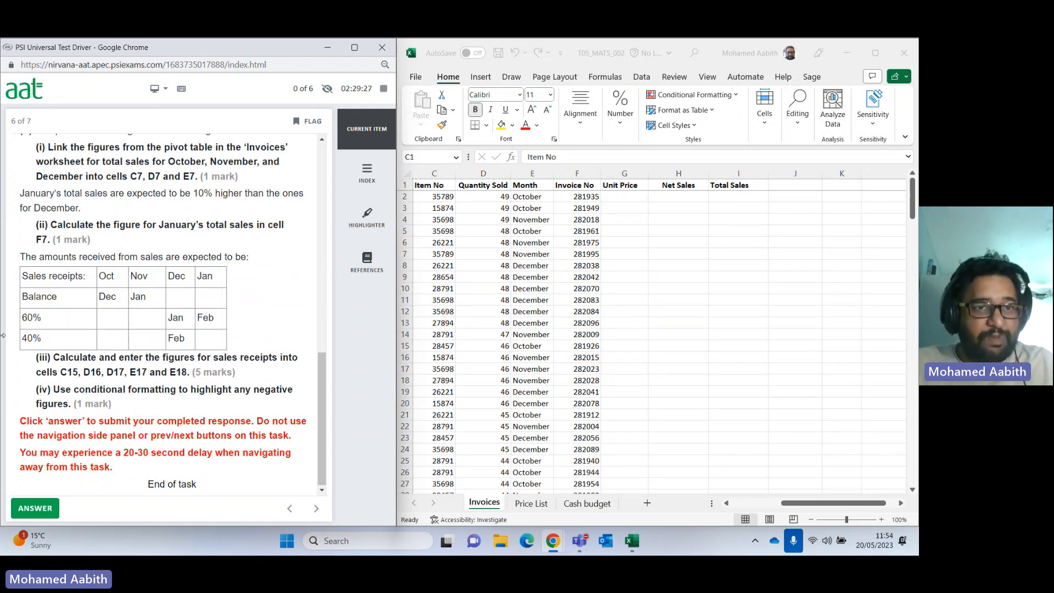
scroll(169, 329, "up", 8)
scroll(169, 329, "up", 3)
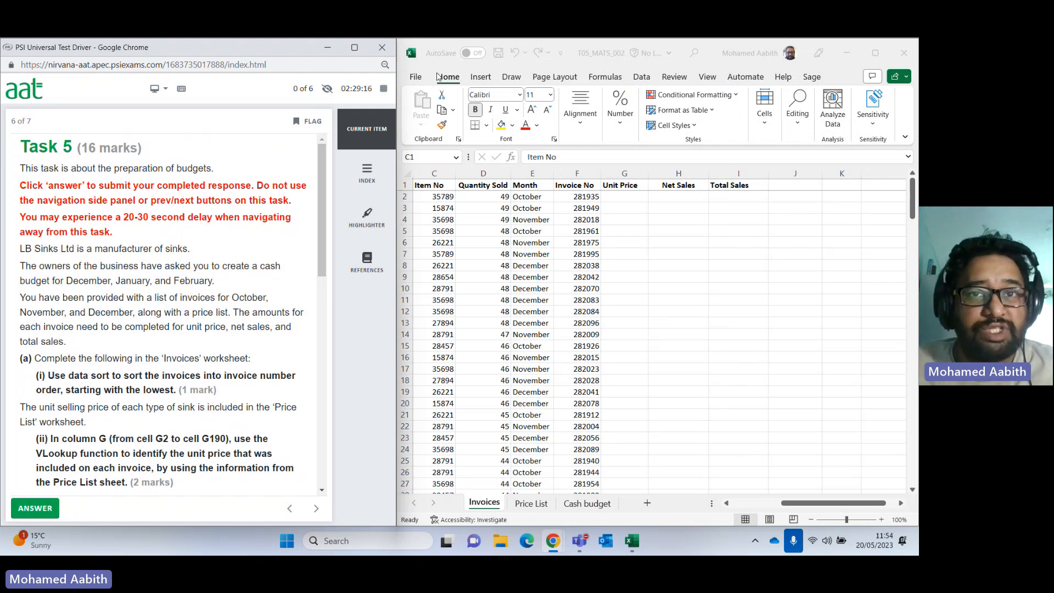
left_click(433, 55)
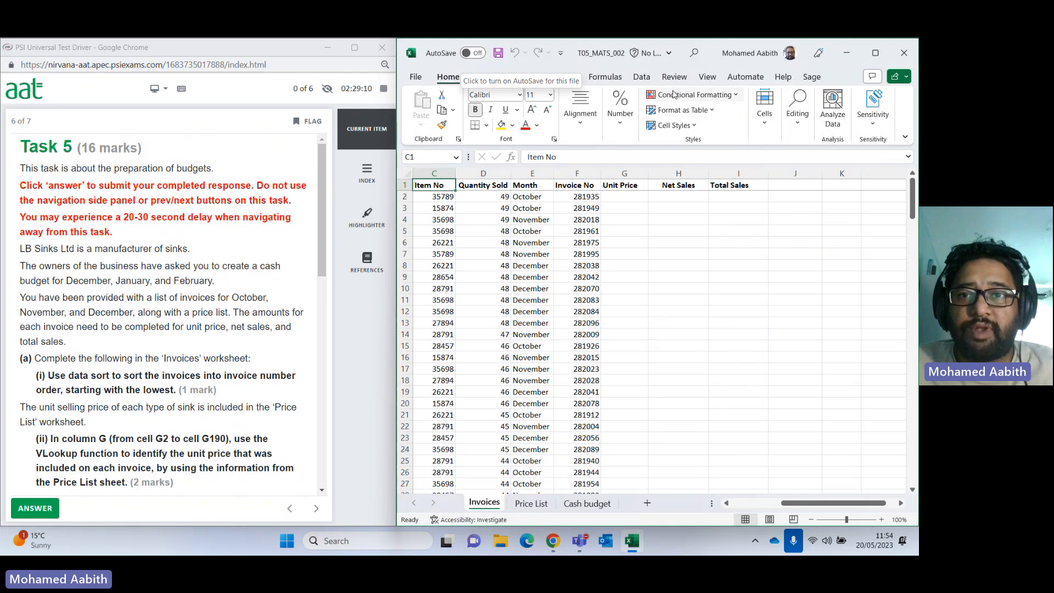
left_click(641, 77)
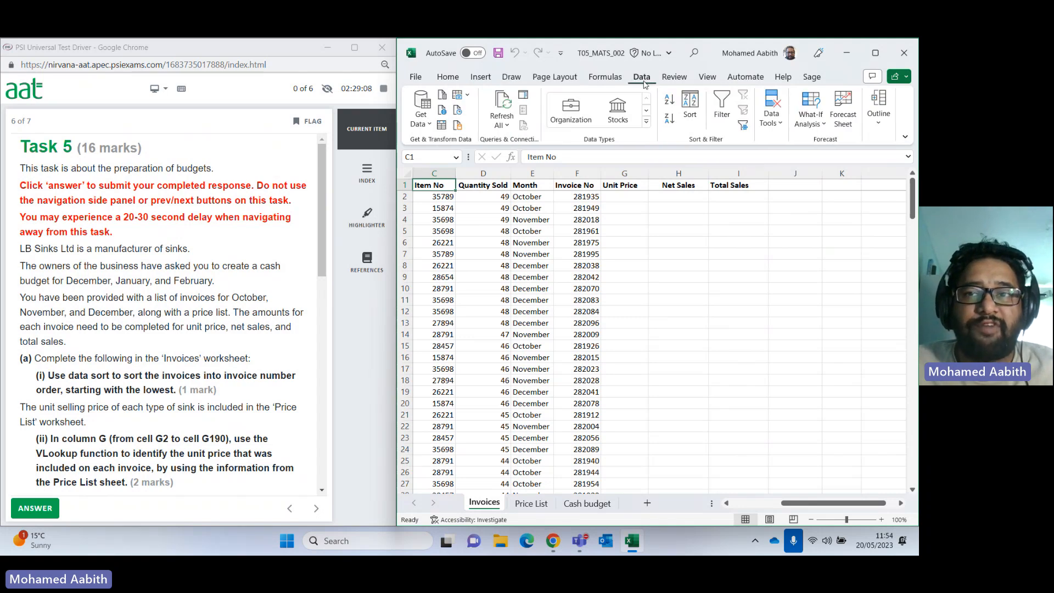
left_click(605, 78)
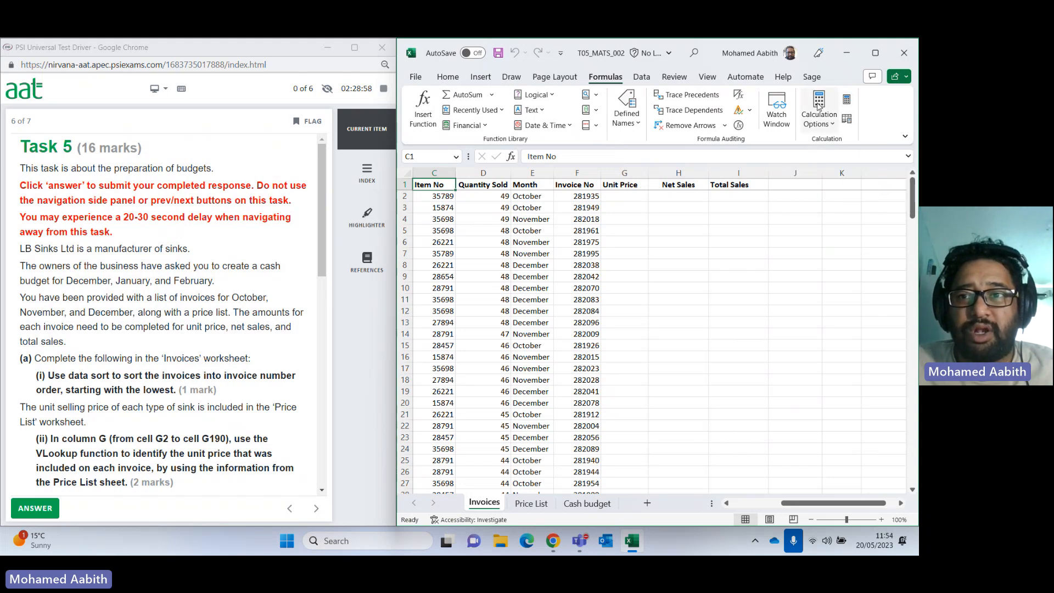
left_click(832, 125)
left_click(833, 128)
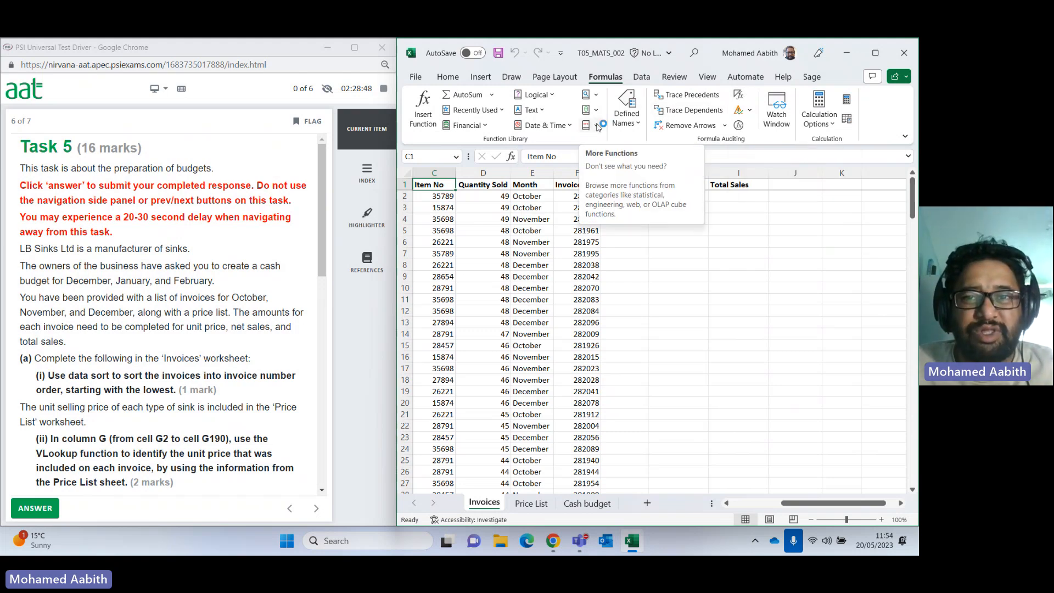
left_click(448, 77)
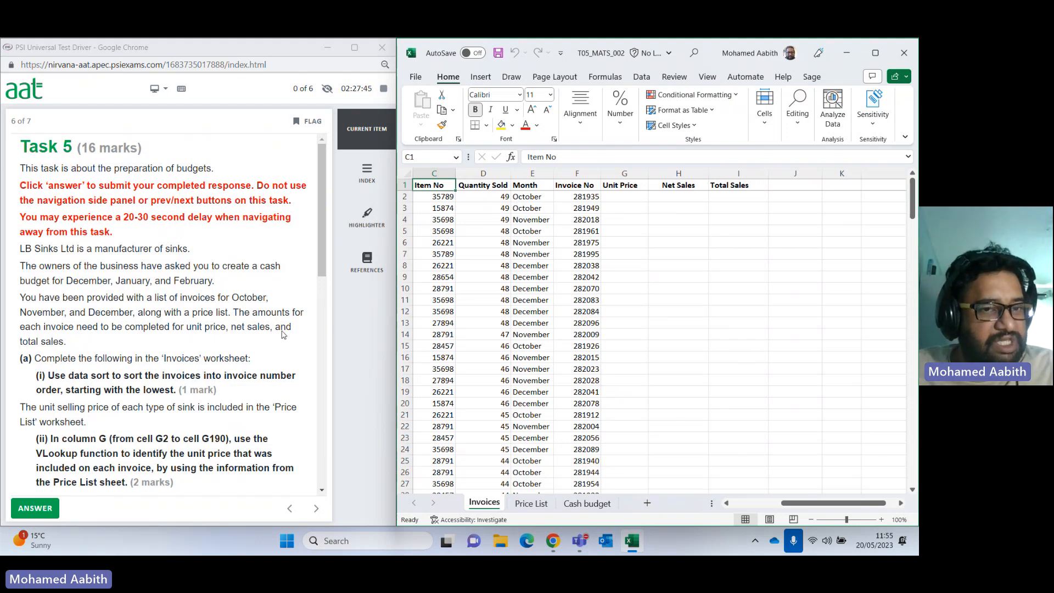
Review the part (a) requirements and examine the Price List and Cash budget worksheets, returning to the Invoices worksheet.
scroll(199, 393, "down", 2)
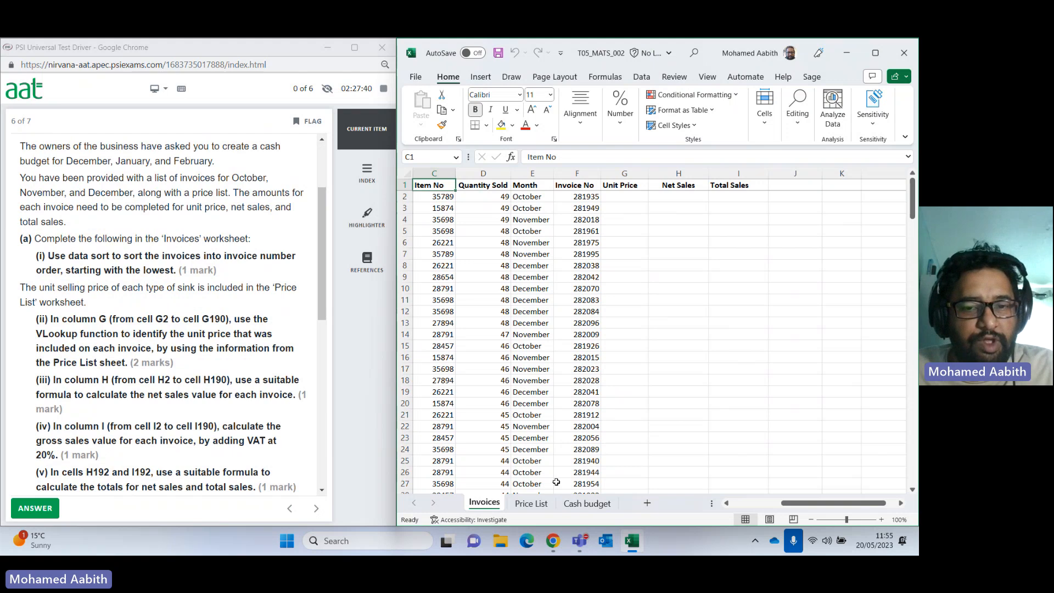
left_click(530, 503)
left_click(586, 504)
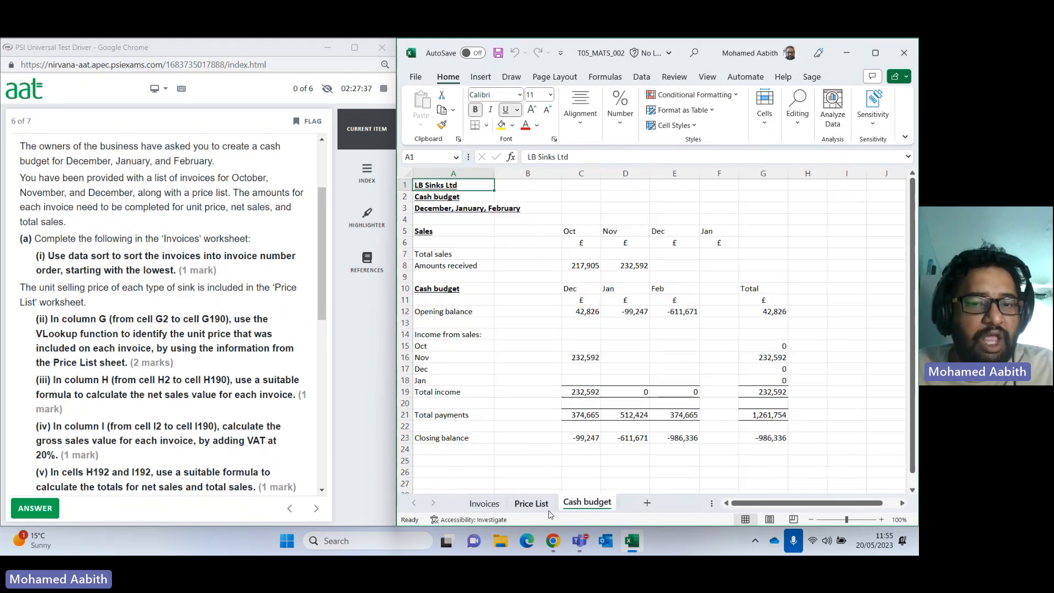
left_click(531, 503)
left_click(485, 502)
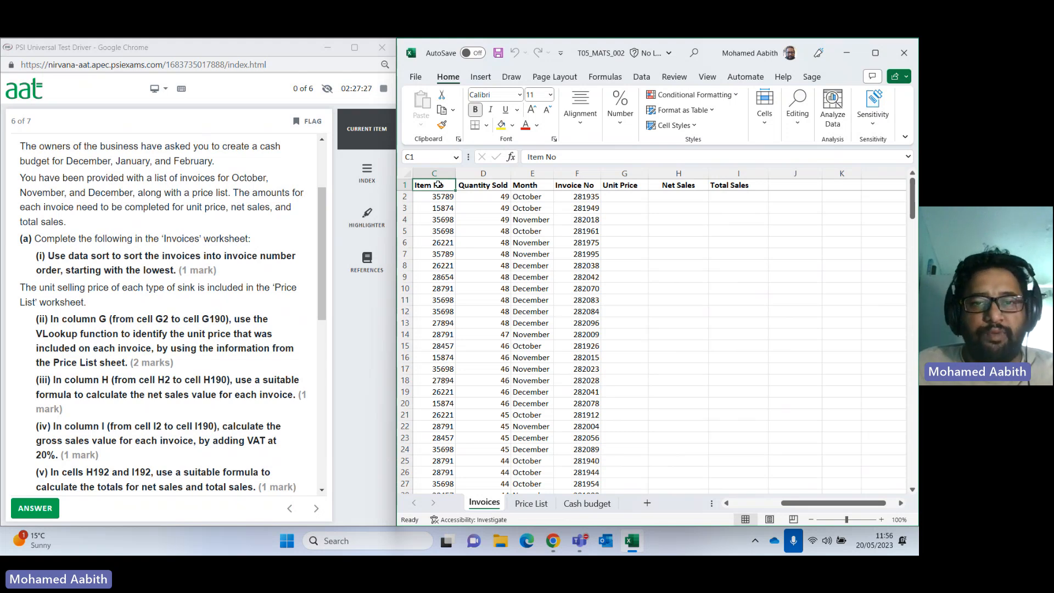
Try to sort only the Item No to Total Sales columns, C1:I190, by Invoice No from smallest to largest.
left_click_drag(438, 184, 719, 480)
left_click(642, 76)
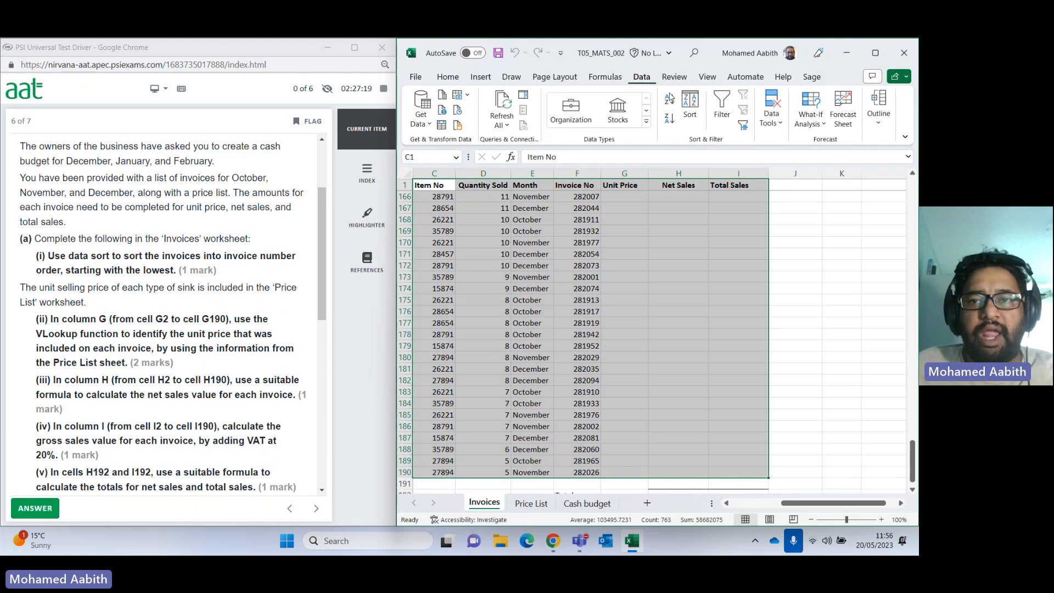
left_click(690, 110)
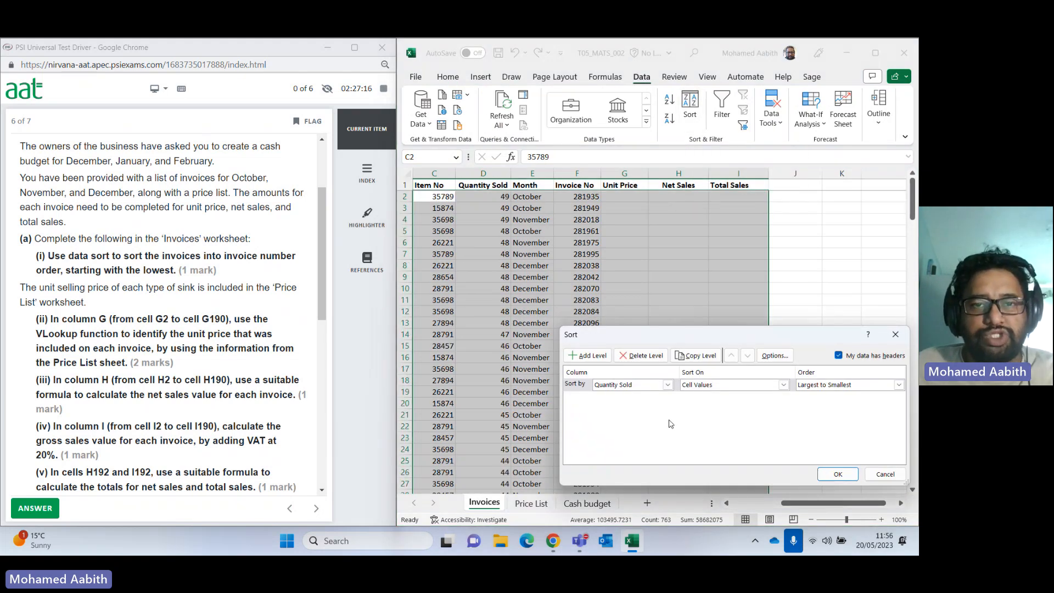
left_click(643, 385)
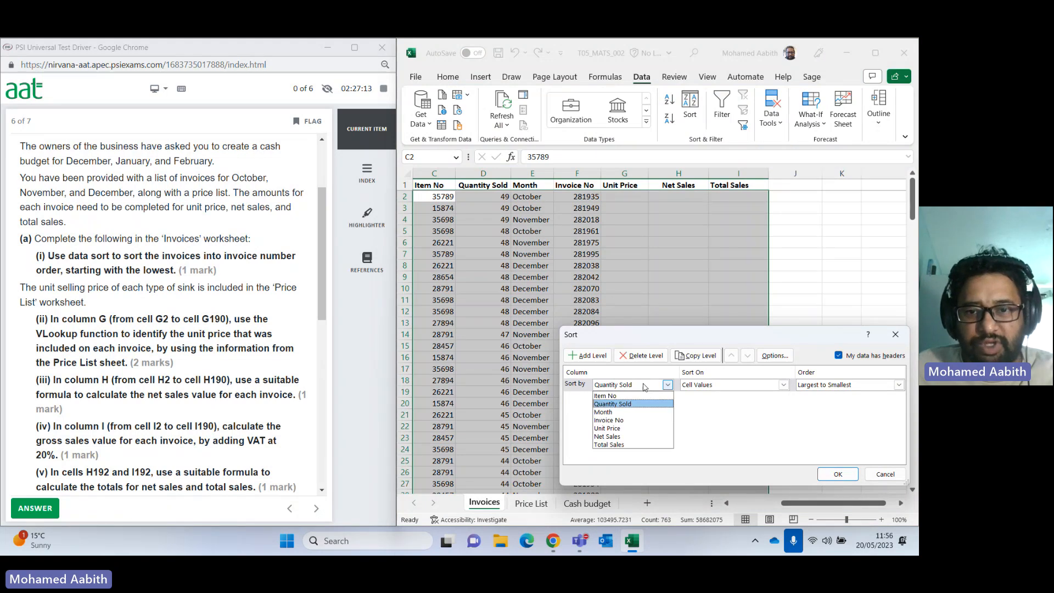
left_click(617, 417)
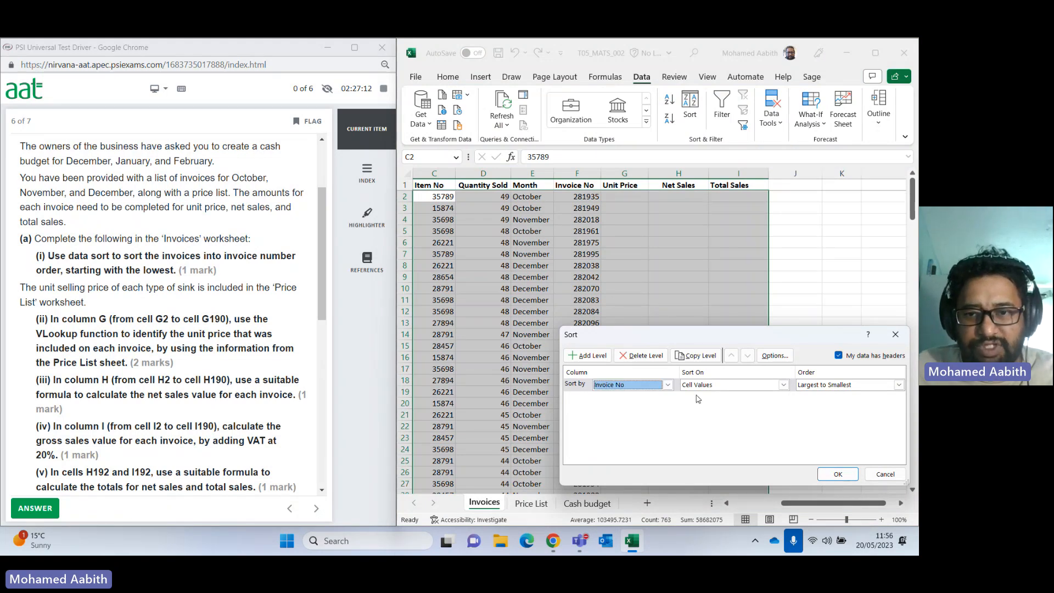
left_click(840, 386)
left_click(830, 396)
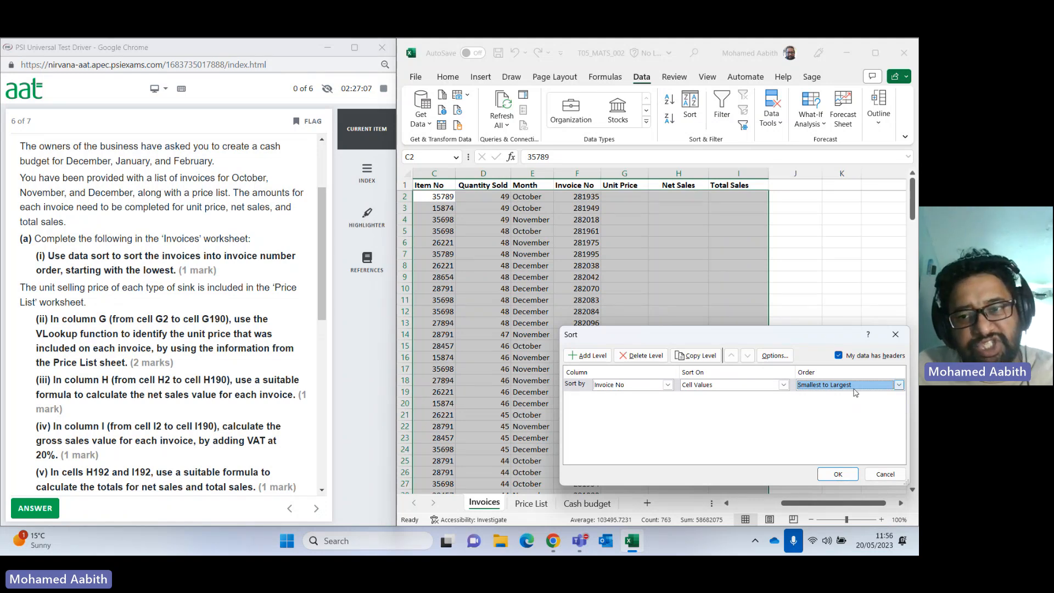
left_click(836, 476)
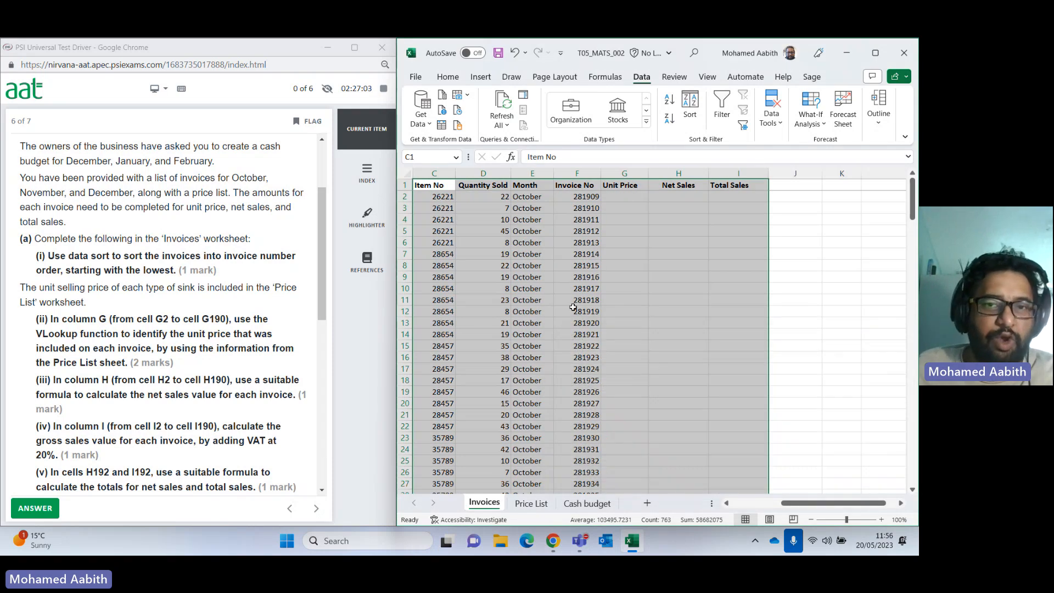
Check the sorted invoices against the Type and Description columns and undo the partial sort.
left_click(570, 198)
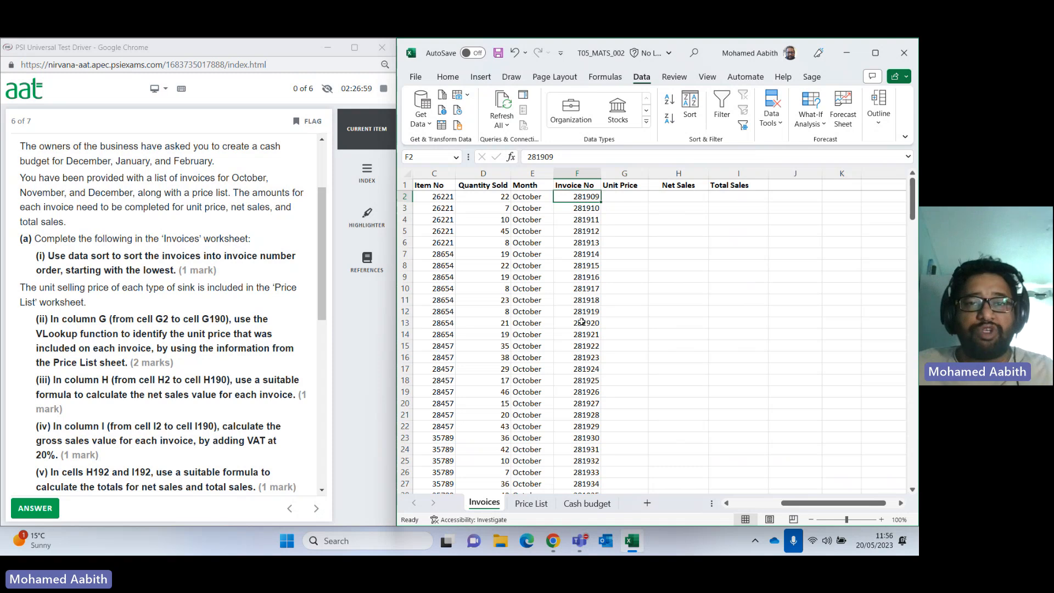
left_click(741, 504)
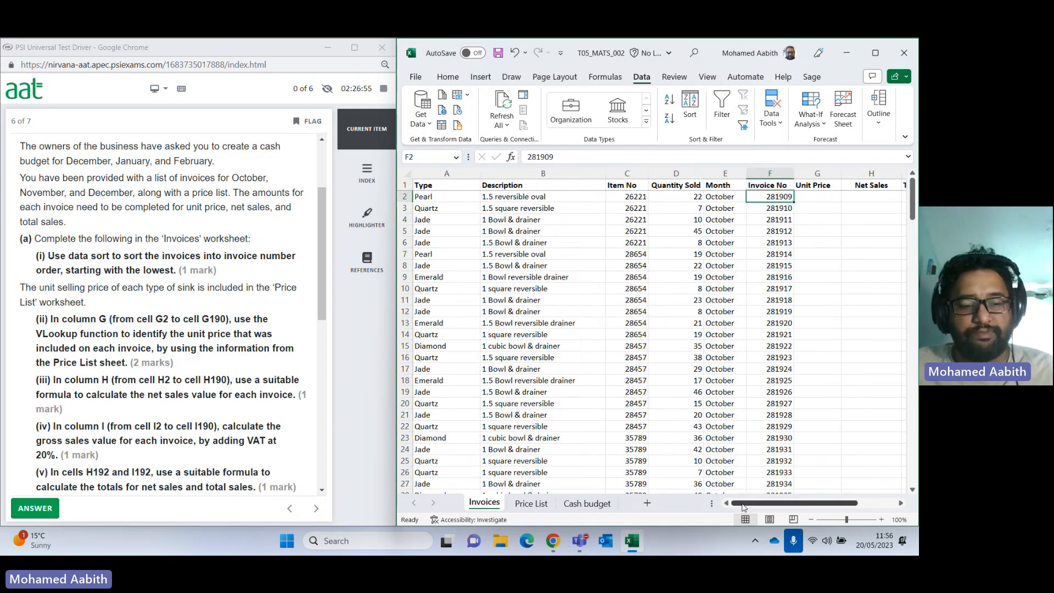
key("ctrl+z")
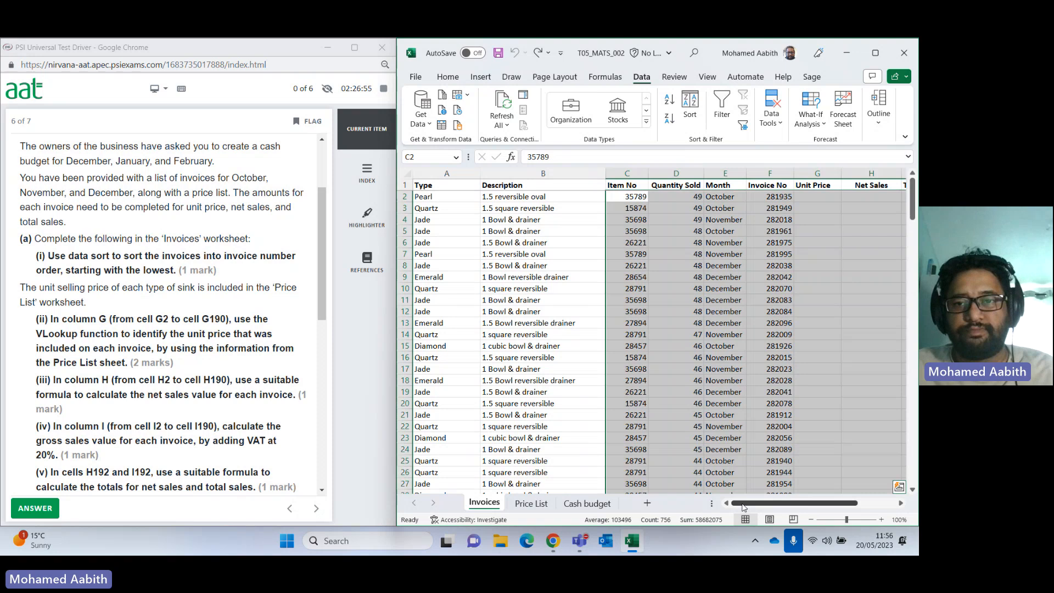
Sort the whole Invoices table, from Type to Total Sales, by Invoice No from smallest to largest.
left_click(441, 182)
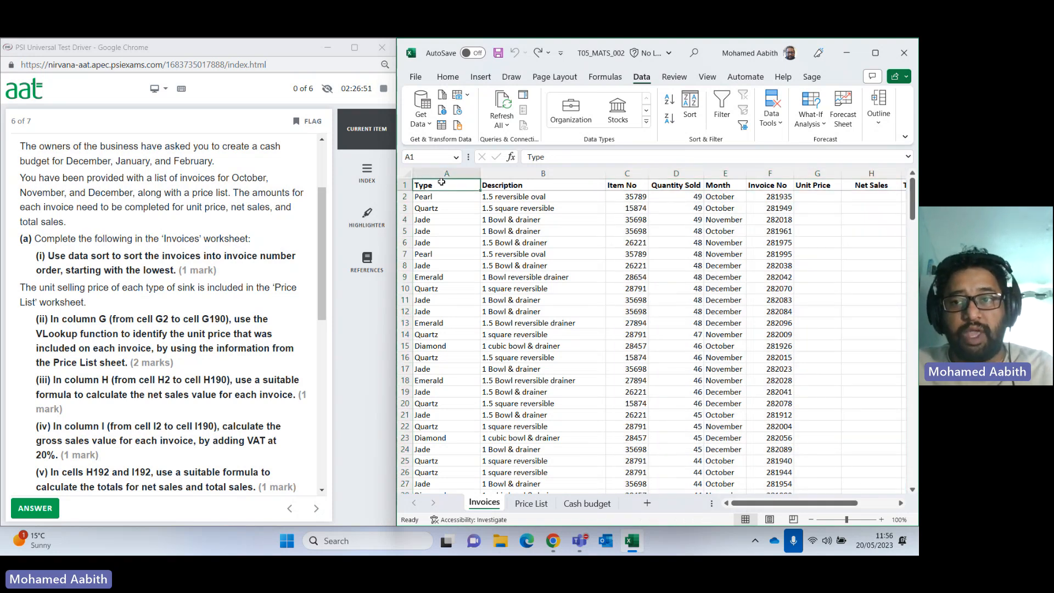
key("ctrl+shift+Right")
key("ctrl+shift+Down")
left_click(689, 103)
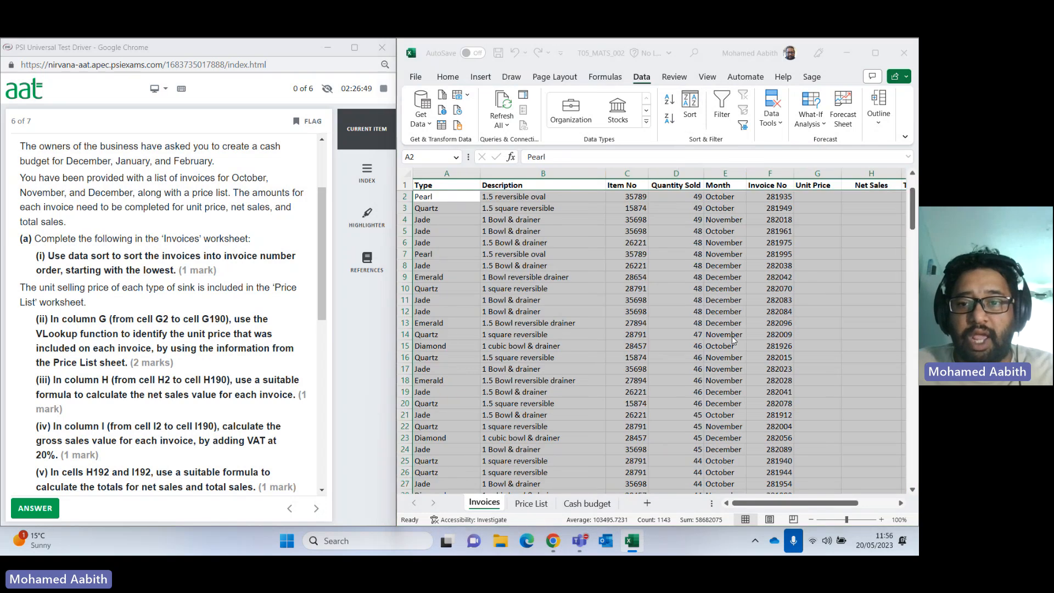
left_click(829, 385)
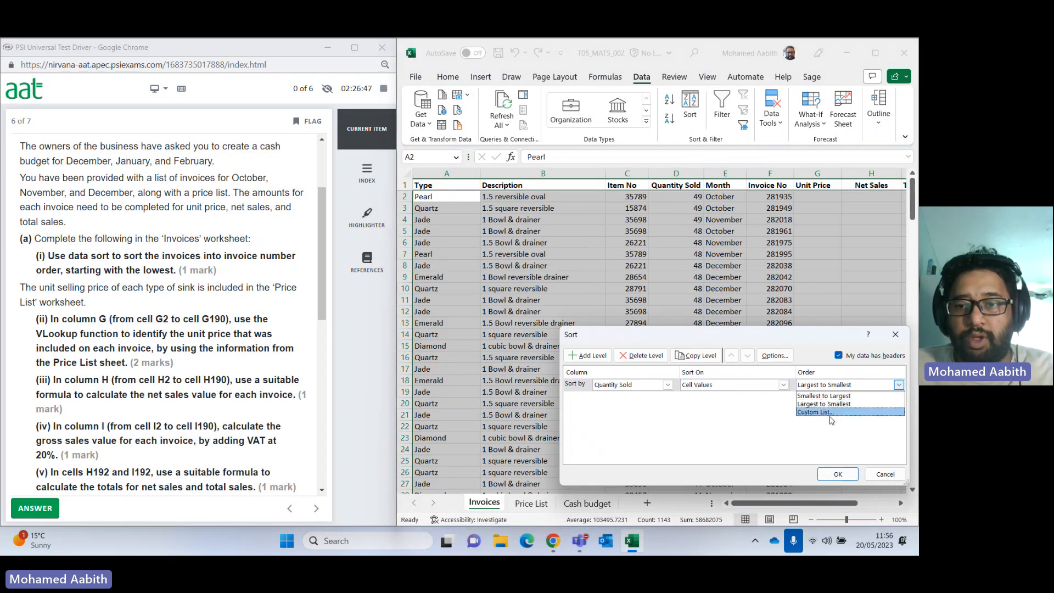
left_click(824, 395)
left_click(667, 385)
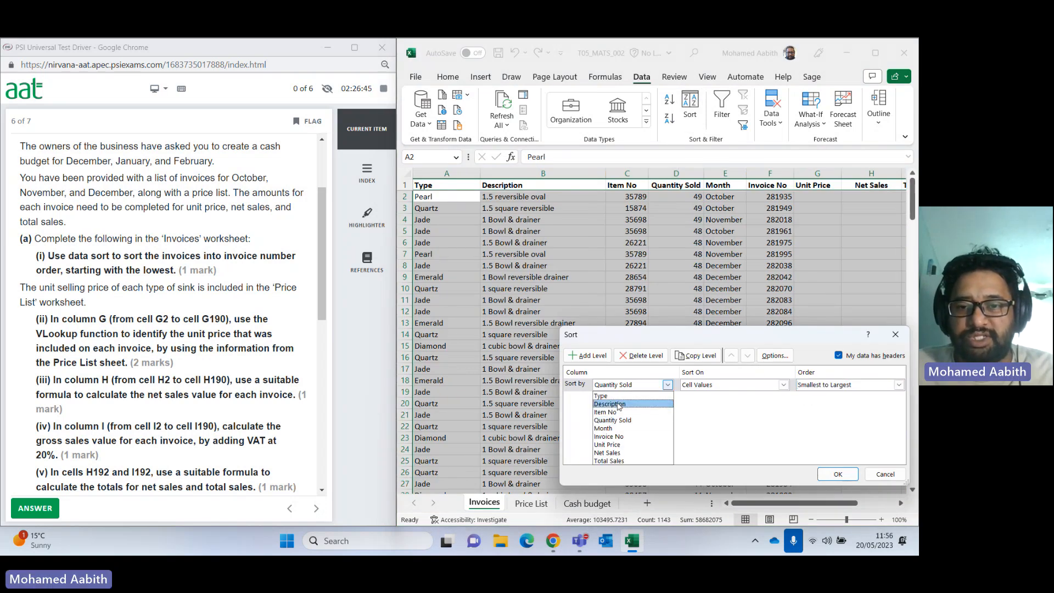
left_click(608, 437)
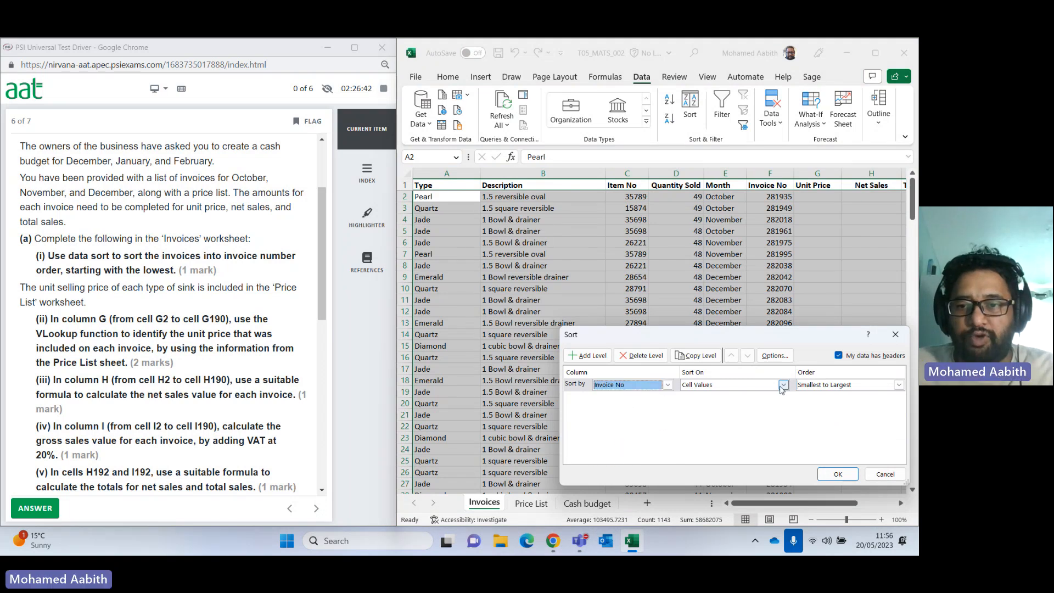
left_click(838, 474)
left_click(676, 312)
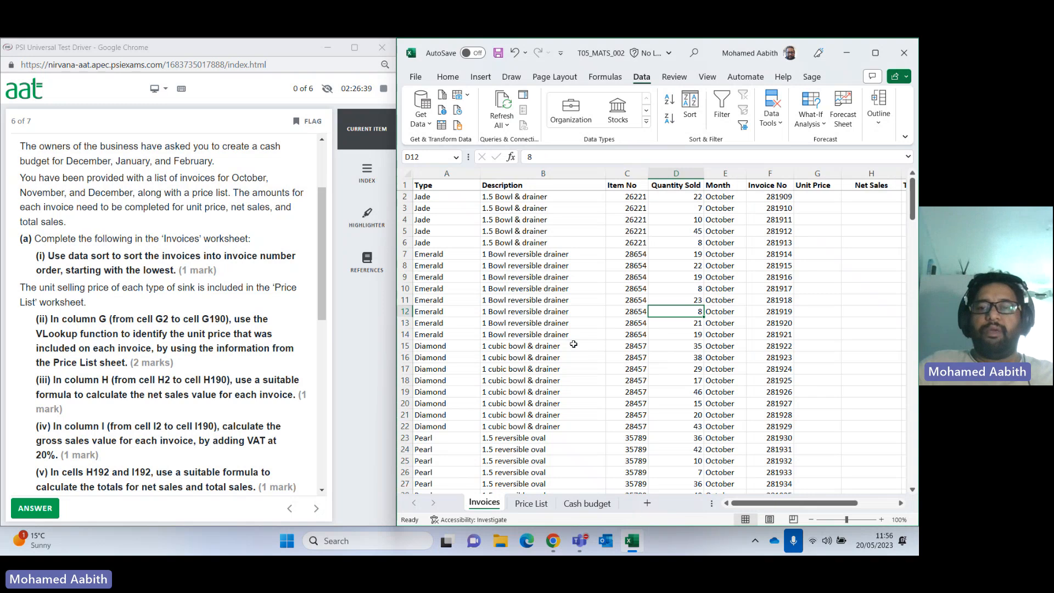
left_click_drag(450, 233, 452, 188)
left_click(441, 188)
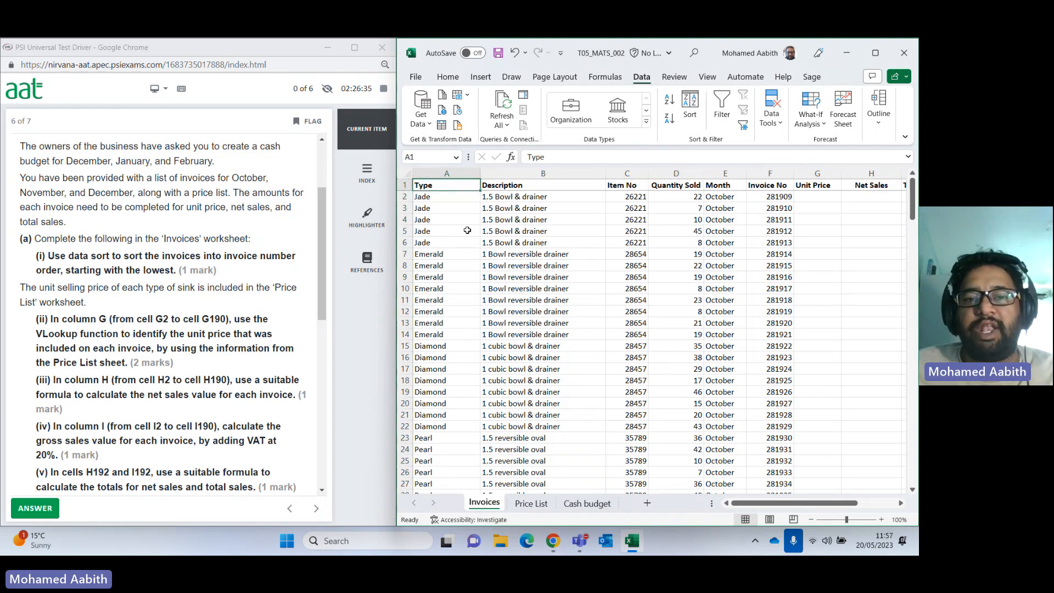
Review the sorted Invoices table from the first row down to the Total row, checking the Invoice No order.
key("ctrl+shift+Right")
key("ctrl+shift+Down")
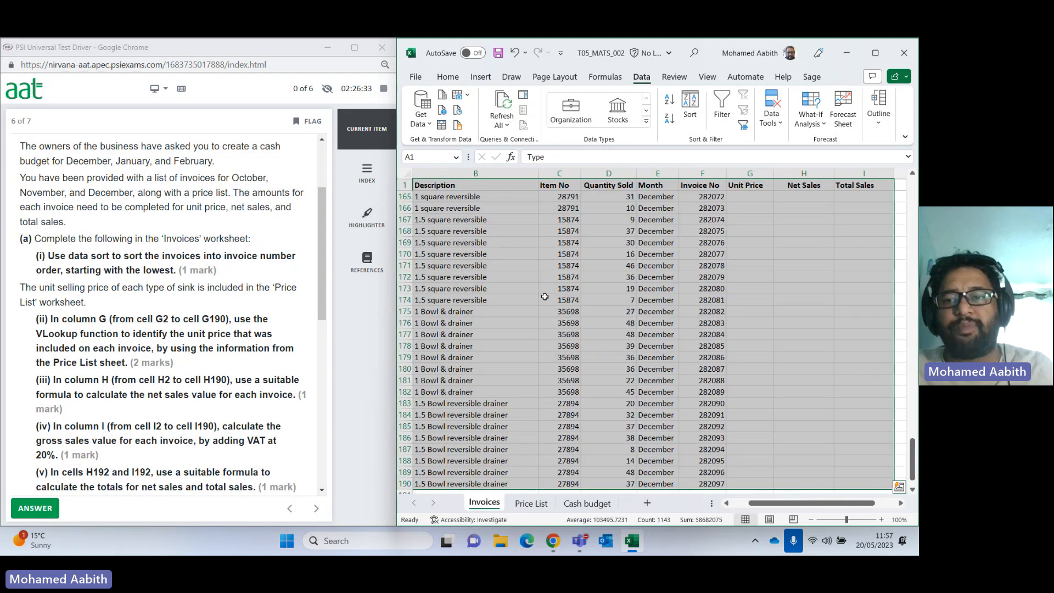
scroll(700, 308, "down", 9)
scroll(701, 307, "up", 4)
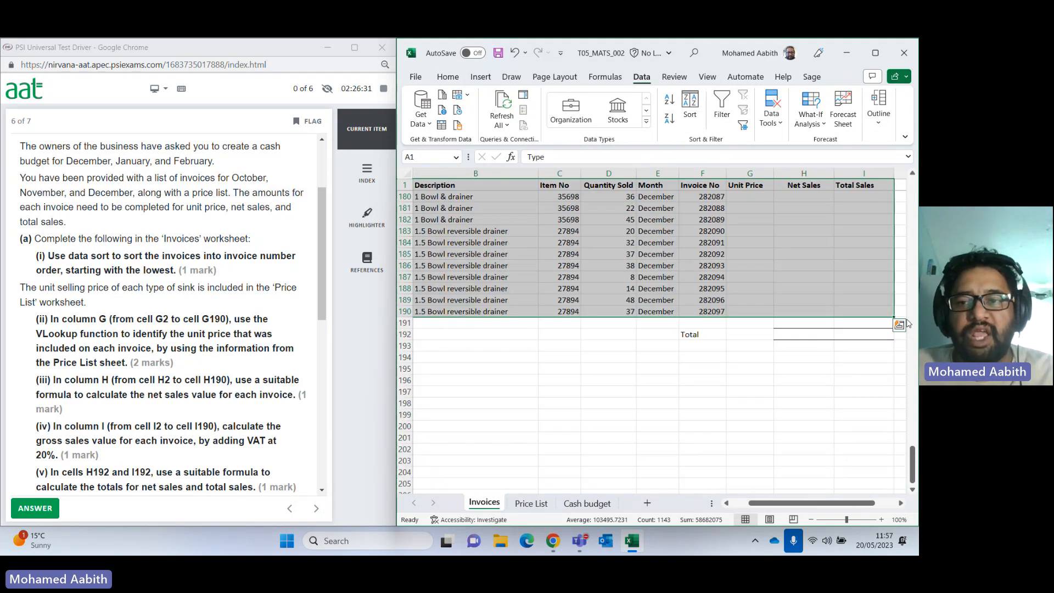
scroll(490, 291, "up", 6)
scroll(490, 291, "up", 16)
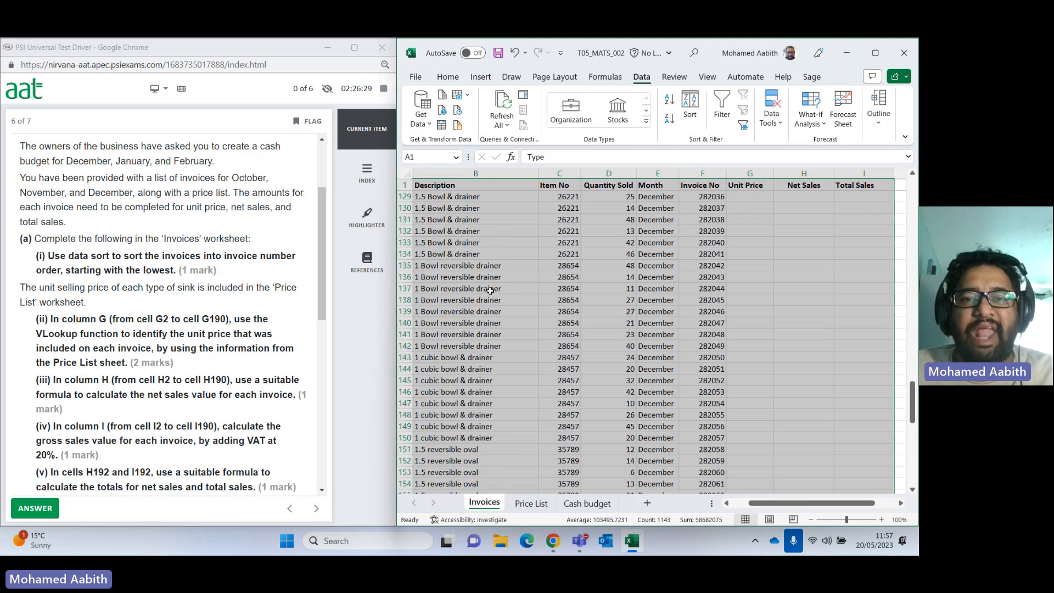
left_click(518, 276)
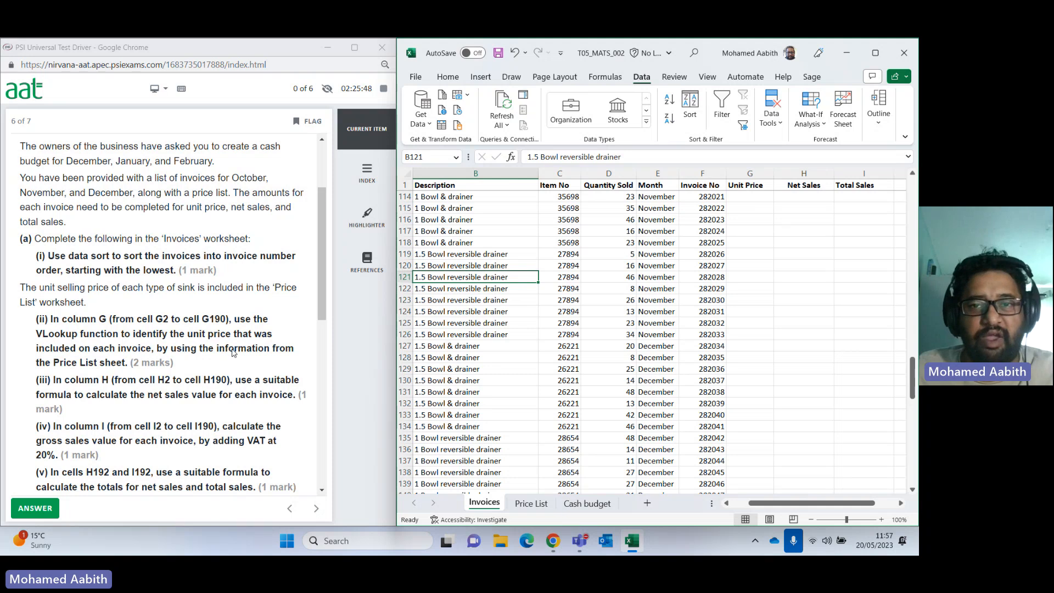
scroll(511, 357, "up", 8)
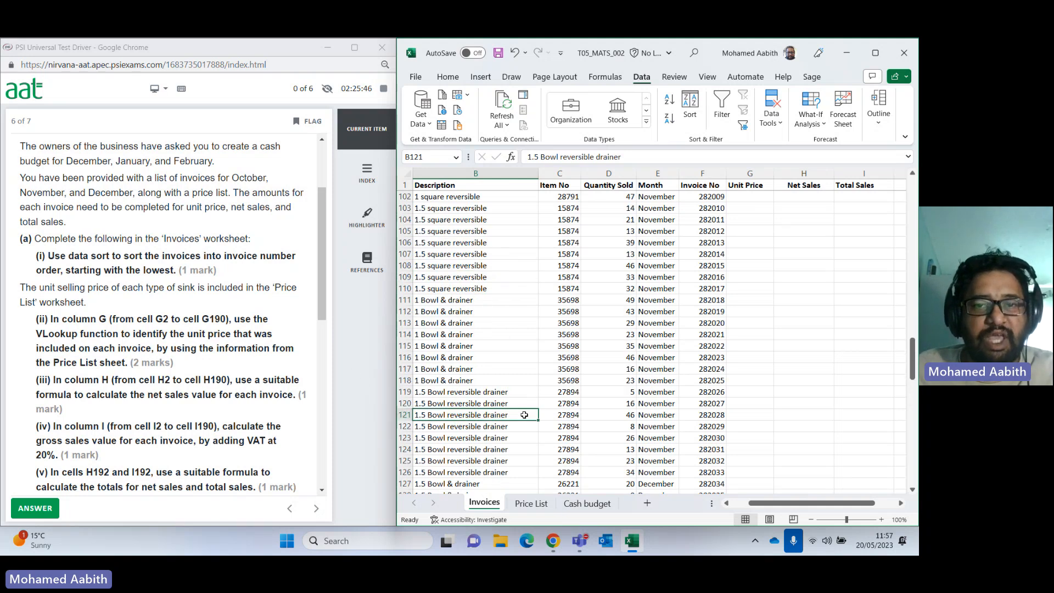
scroll(522, 371, "up", 5)
left_click(726, 503)
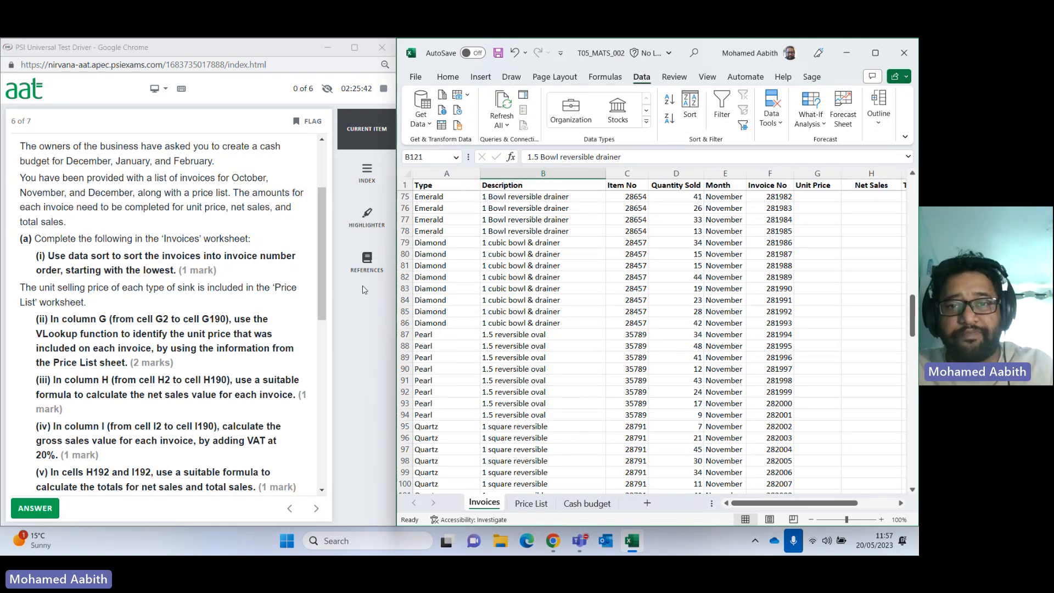
scroll(467, 274, "up", 10)
scroll(467, 273, "up", 8)
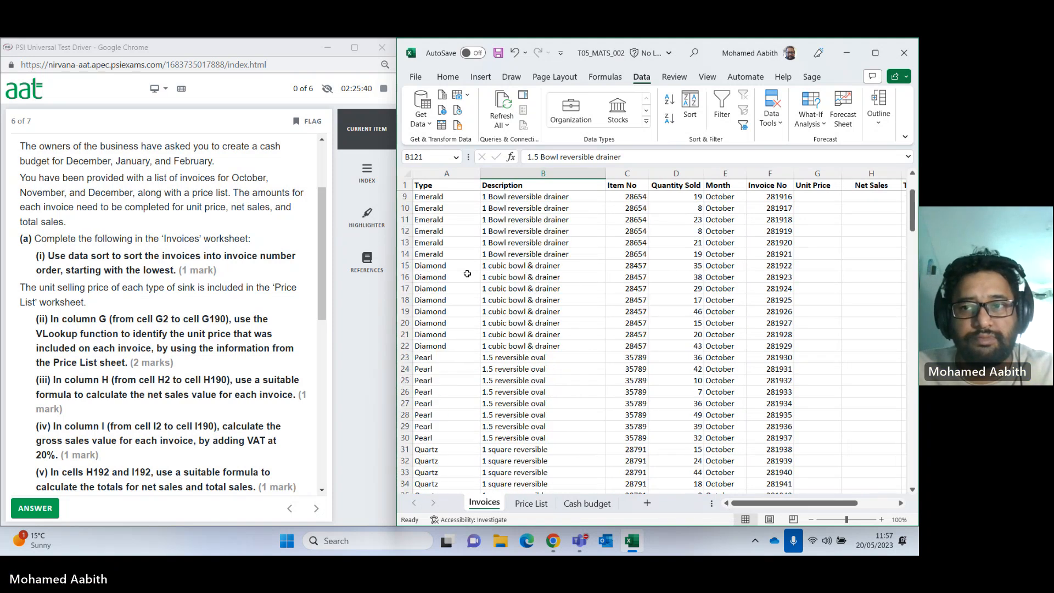
Examine the Type, Item No and Price columns in the Price List worksheet and compare them with Item No and Type in Invoices rows 2 to 6.
left_click(538, 501)
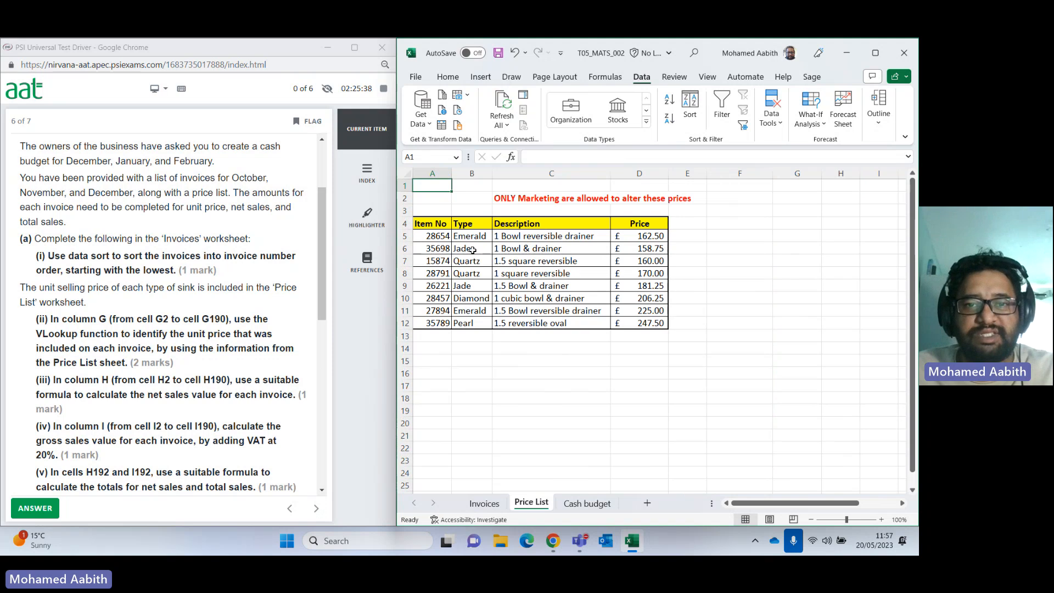
left_click_drag(469, 238, 464, 324)
left_click_drag(431, 237, 434, 325)
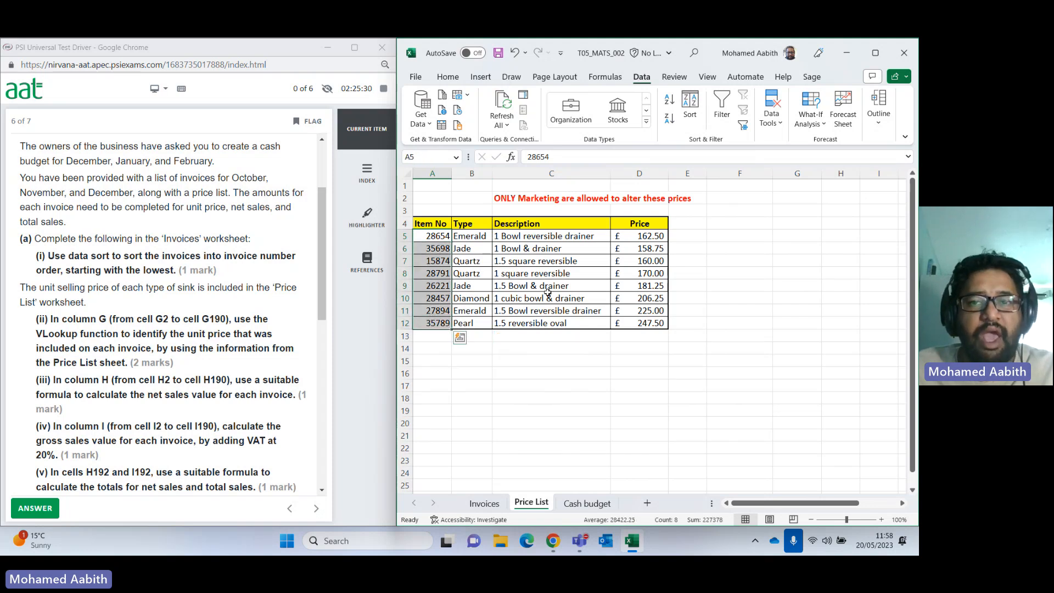
left_click_drag(640, 238, 633, 340)
left_click_drag(633, 328, 633, 324)
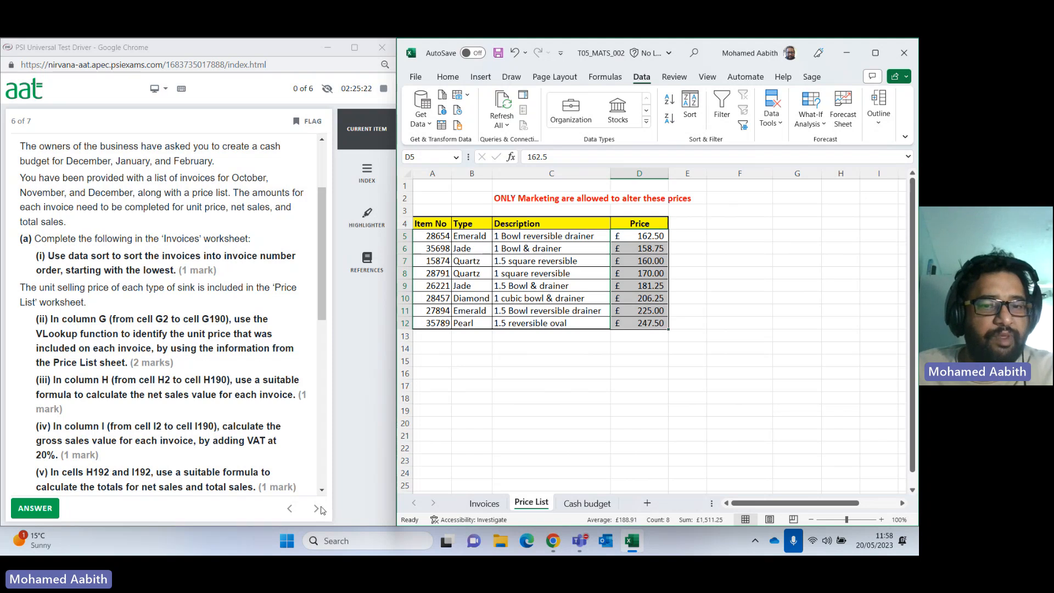
left_click(484, 503)
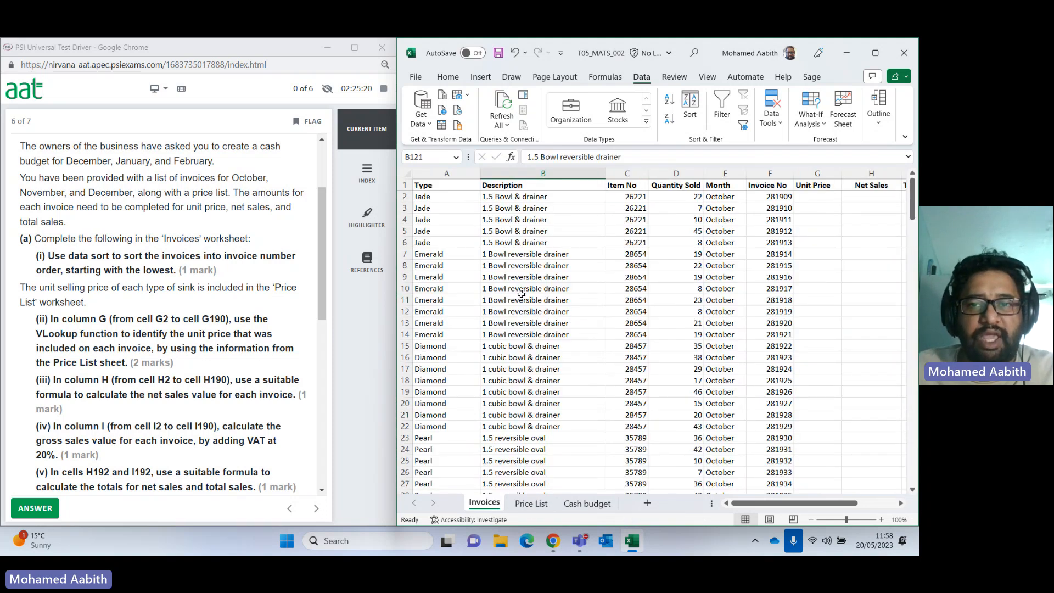
left_click_drag(624, 195, 628, 243)
left_click_drag(433, 197, 439, 242)
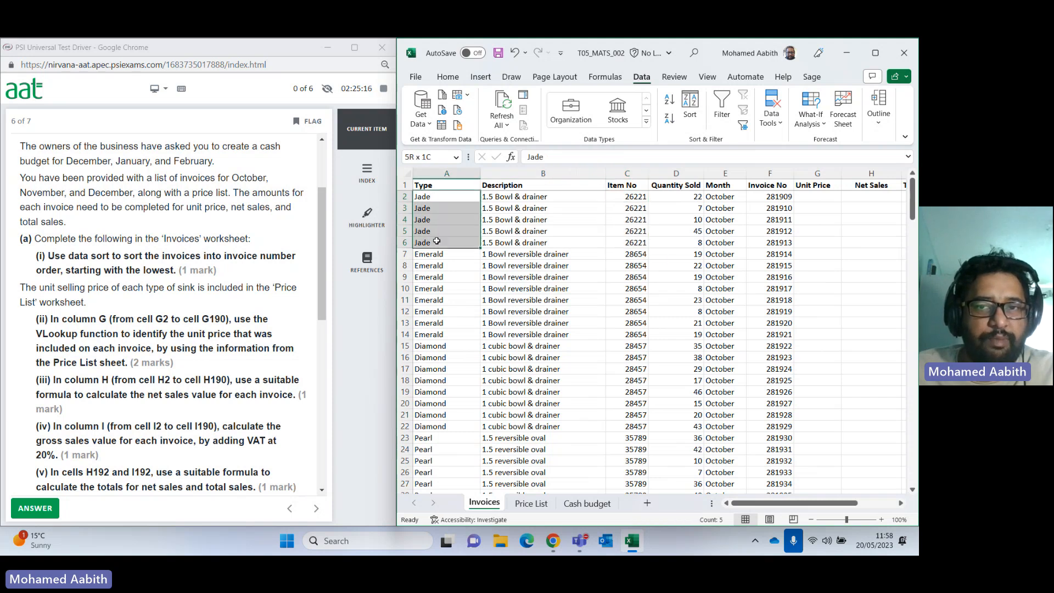
Start a VLOOKUP function in Unit Price cell G2 of the Invoices worksheet with Item No cell C2 as the lookup value.
left_click(829, 197)
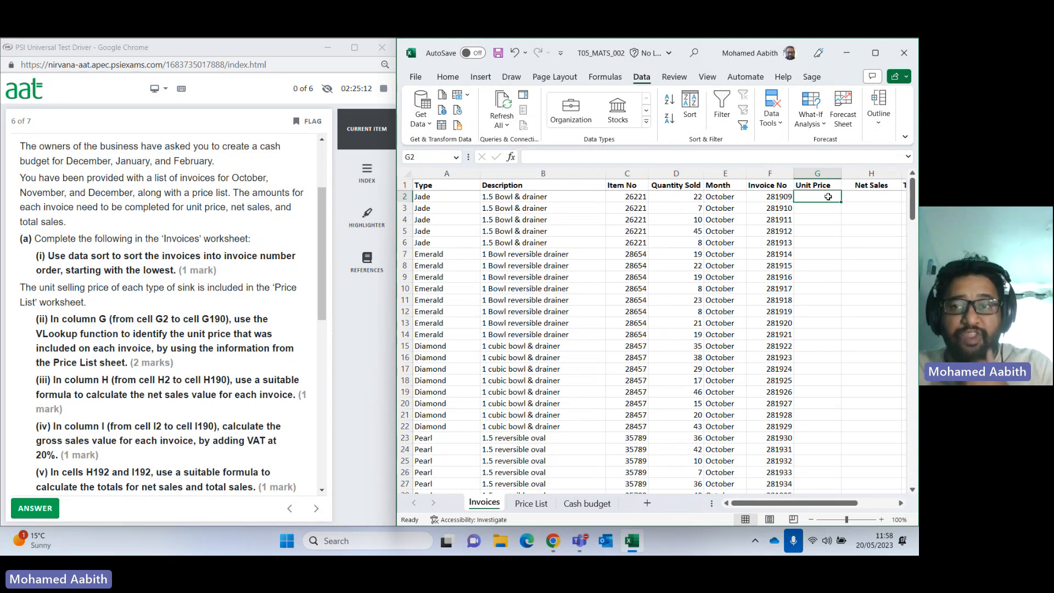
left_click(480, 78)
left_click(507, 81)
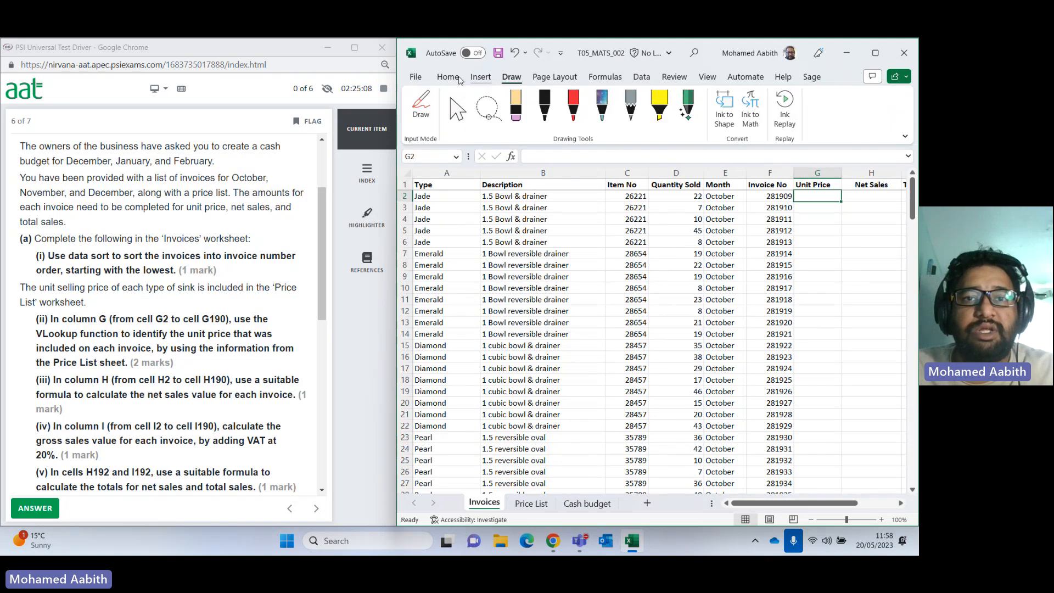
left_click(459, 78)
left_click(511, 159)
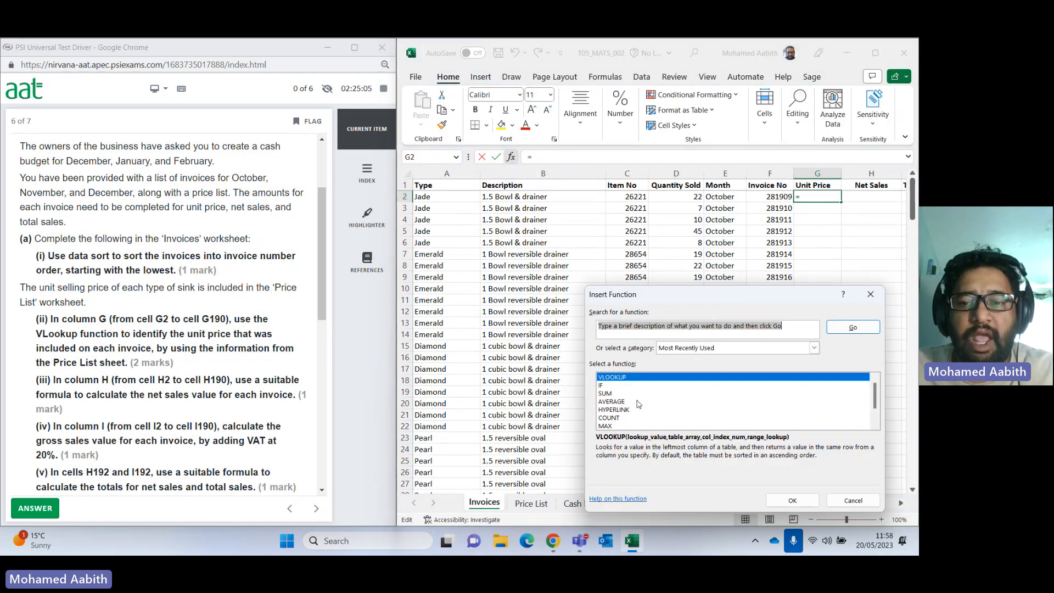
double_click(622, 378)
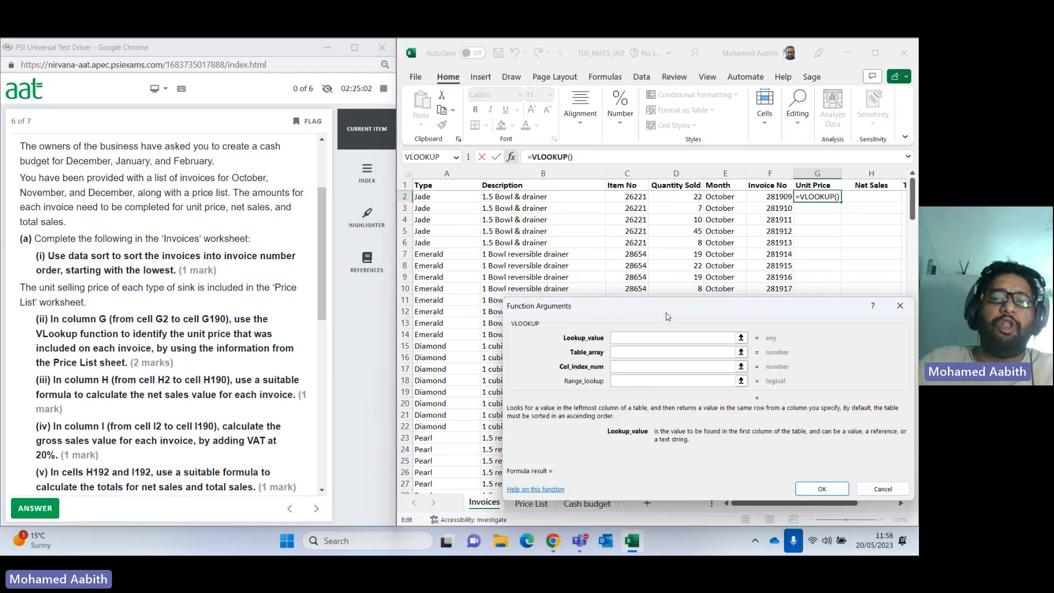
left_click_drag(666, 315, 597, 283)
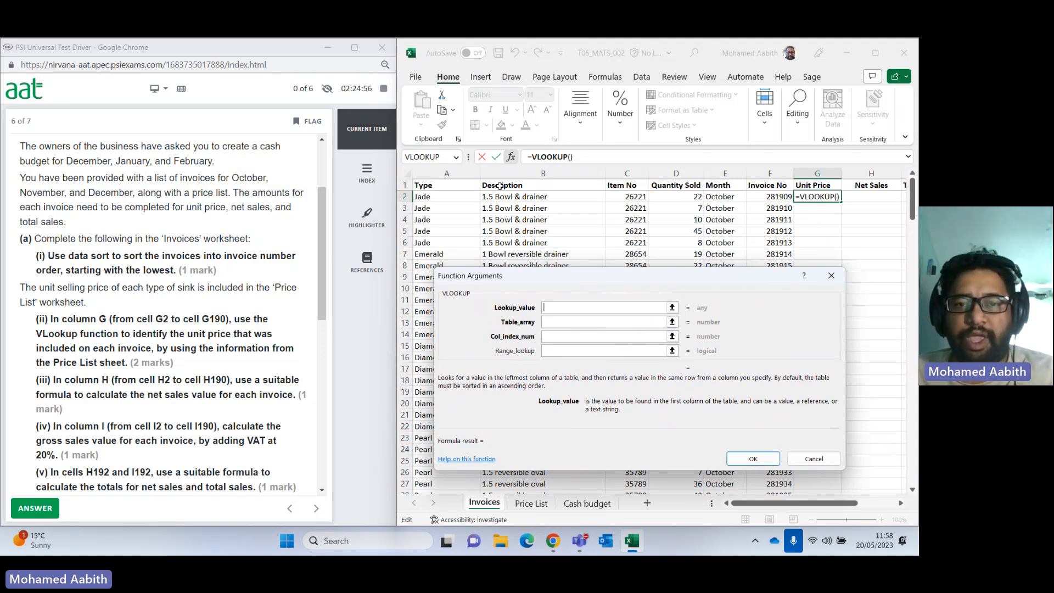
left_click(631, 198)
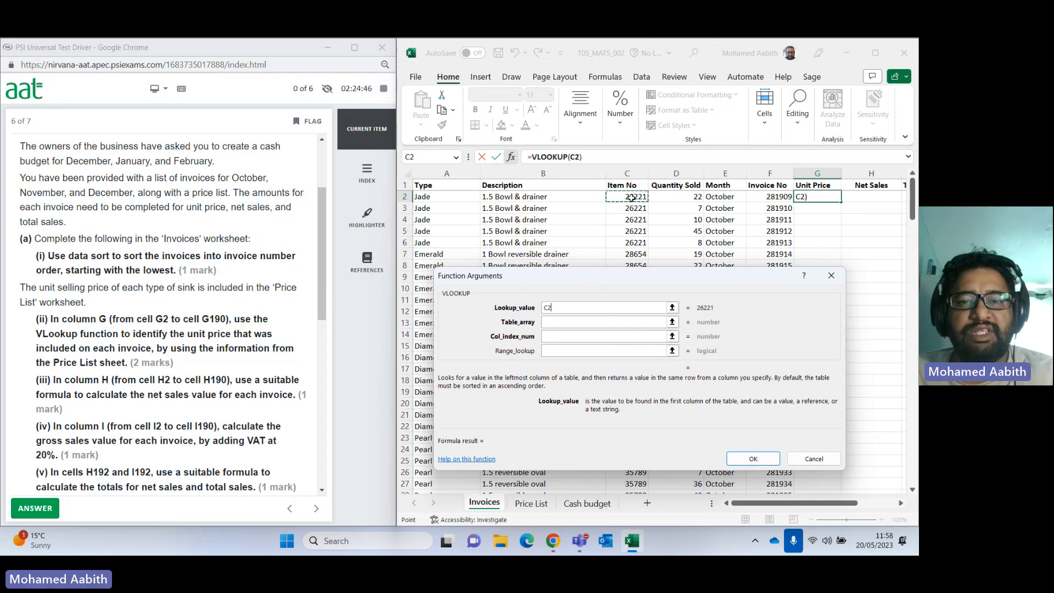
Set the VLOOKUP table array to the price table including its headers, 'Price List'!A4:D12.
left_click(557, 322)
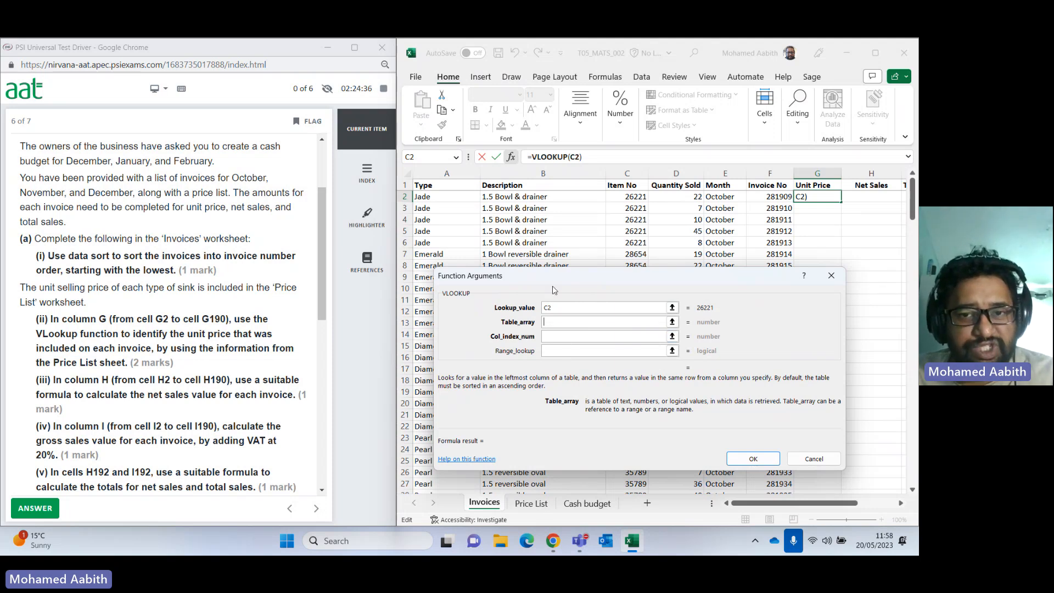
left_click(531, 503)
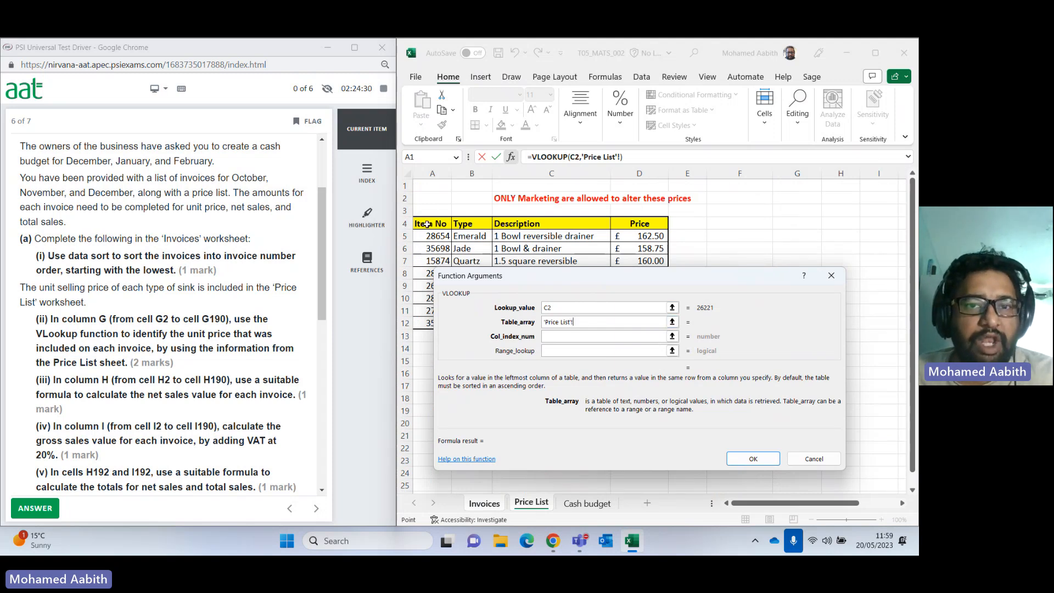
left_click_drag(426, 223, 643, 321)
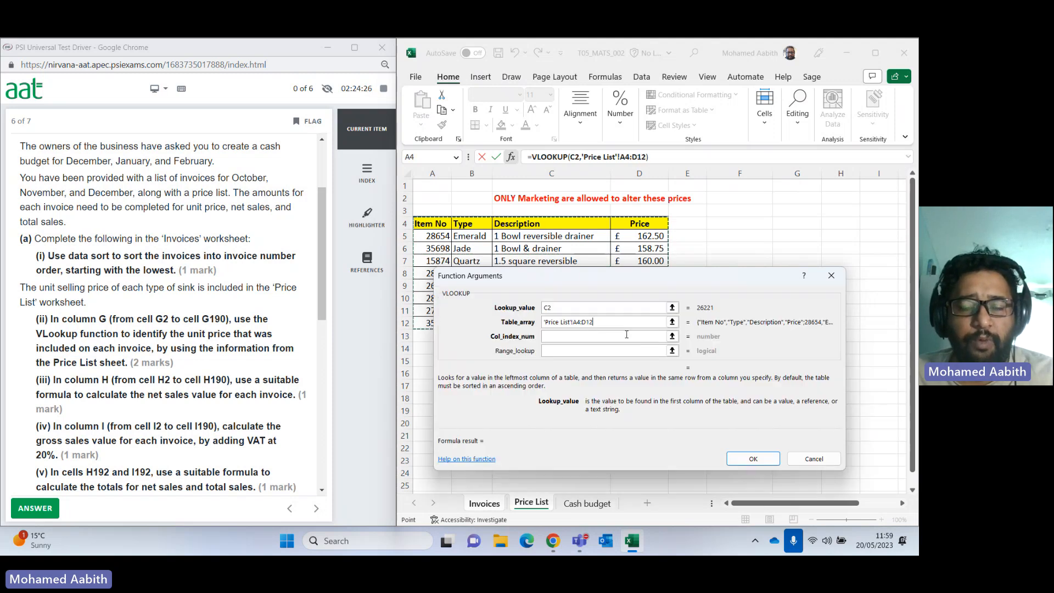
left_click_drag(585, 279, 602, 341)
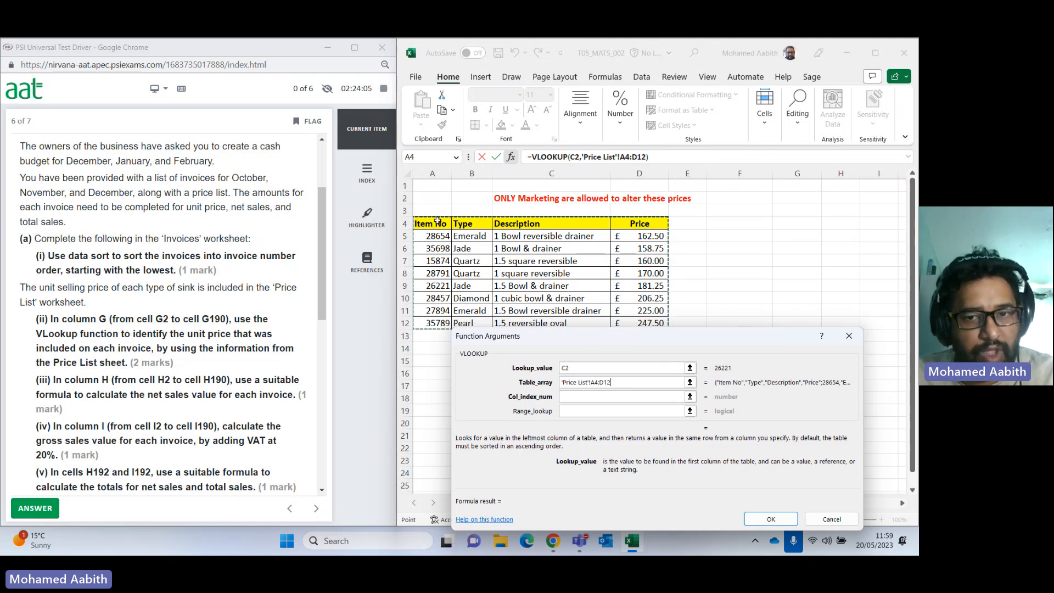
left_click(432, 336)
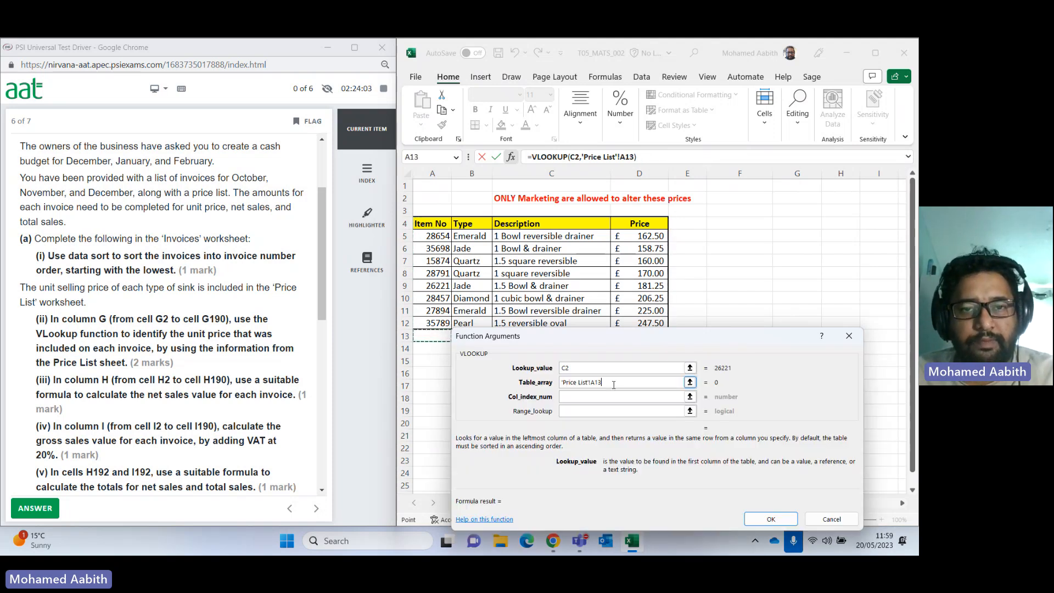
left_click_drag(432, 223, 657, 323)
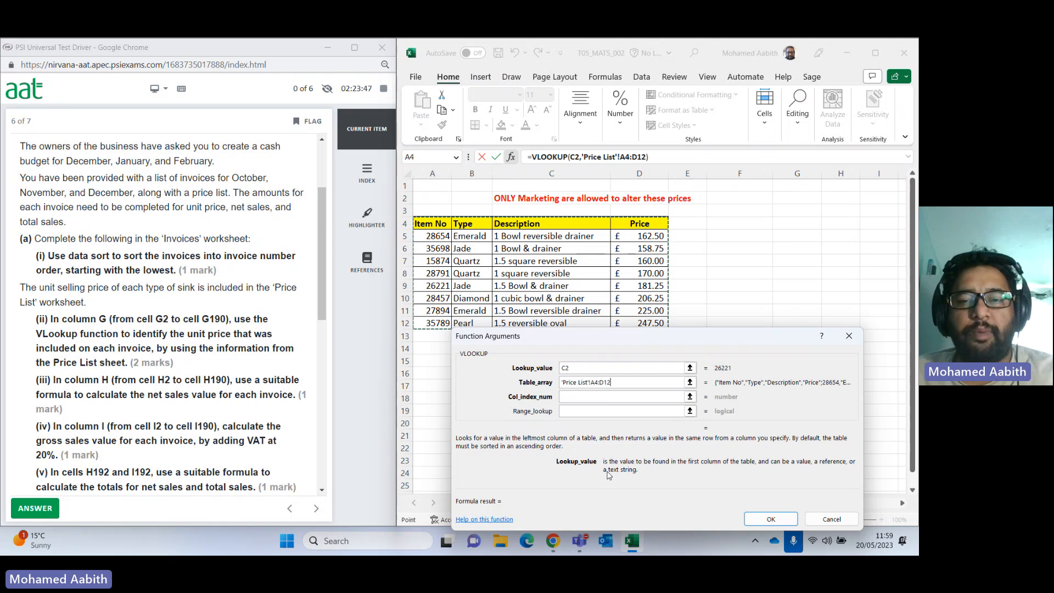
Set the VLOOKUP column index number to 4 and the range lookup to False.
left_click(591, 398)
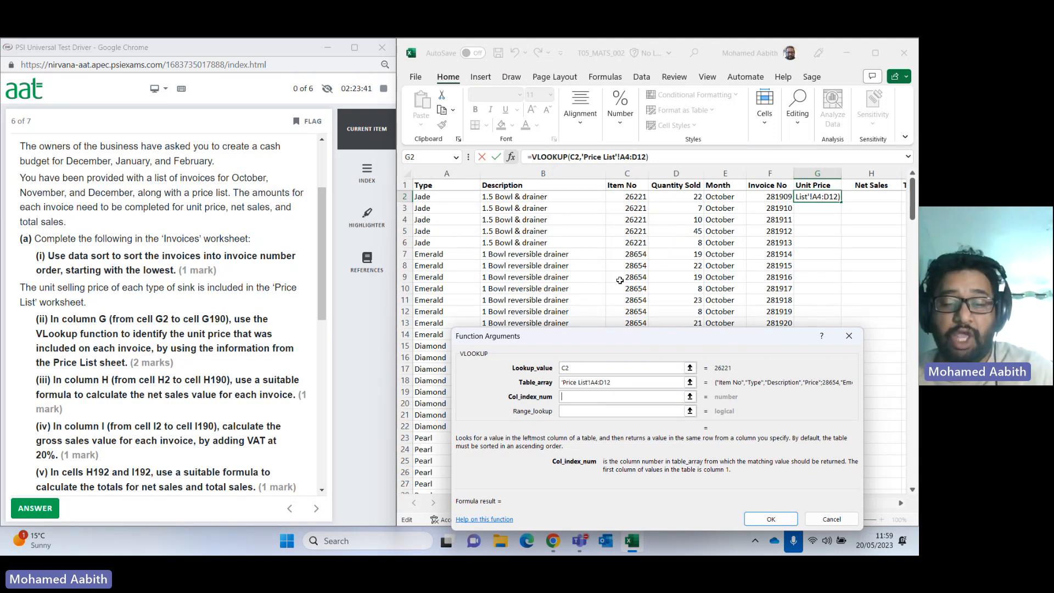
type("4")
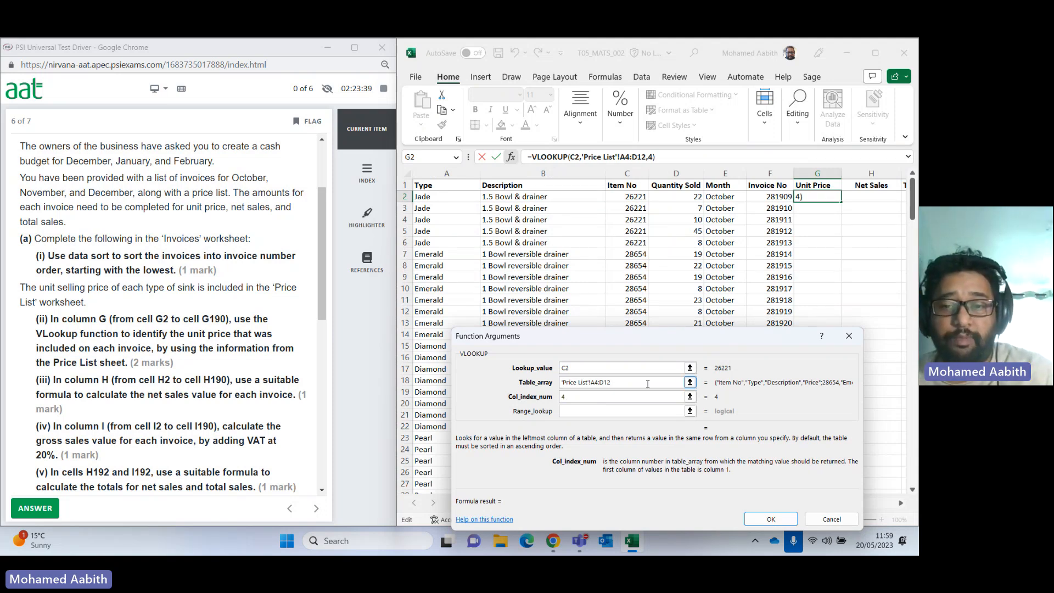
left_click(609, 412)
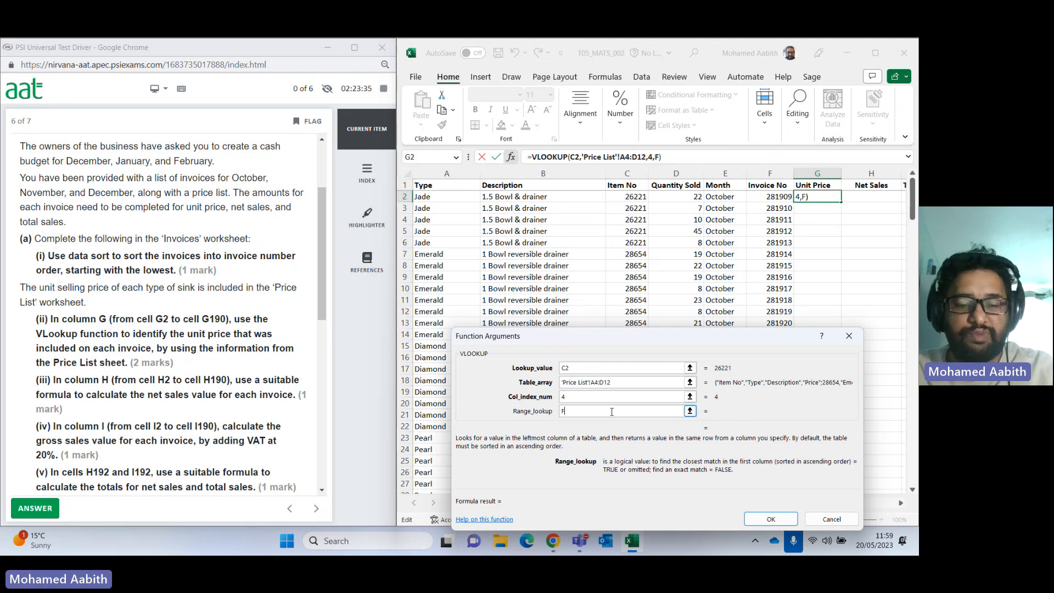
type("False")
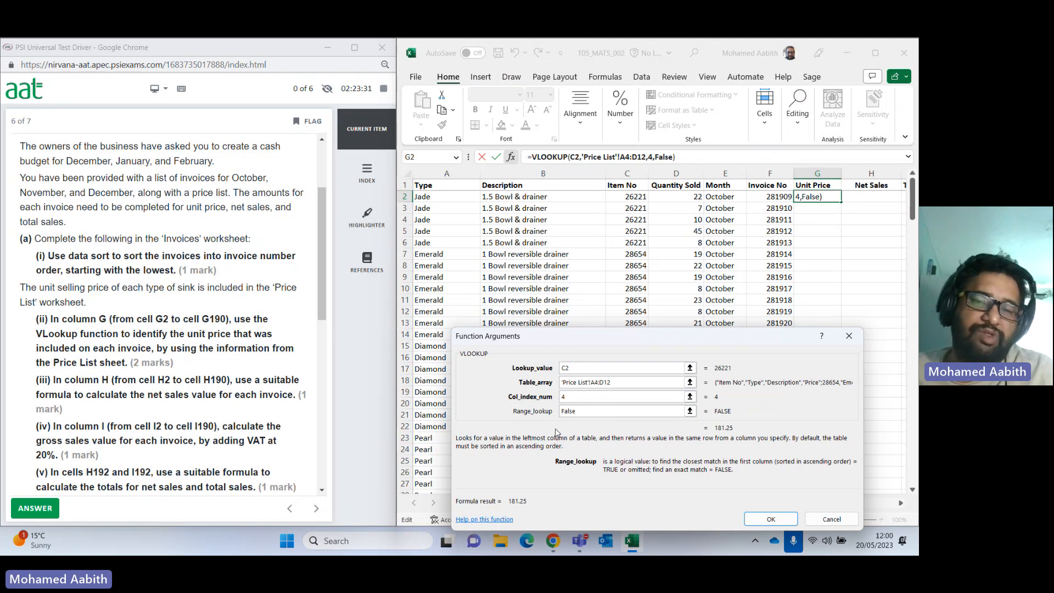
Replace the range lookup value with 0 and enter the finished VLOOKUP formula in G2.
left_click(566, 401)
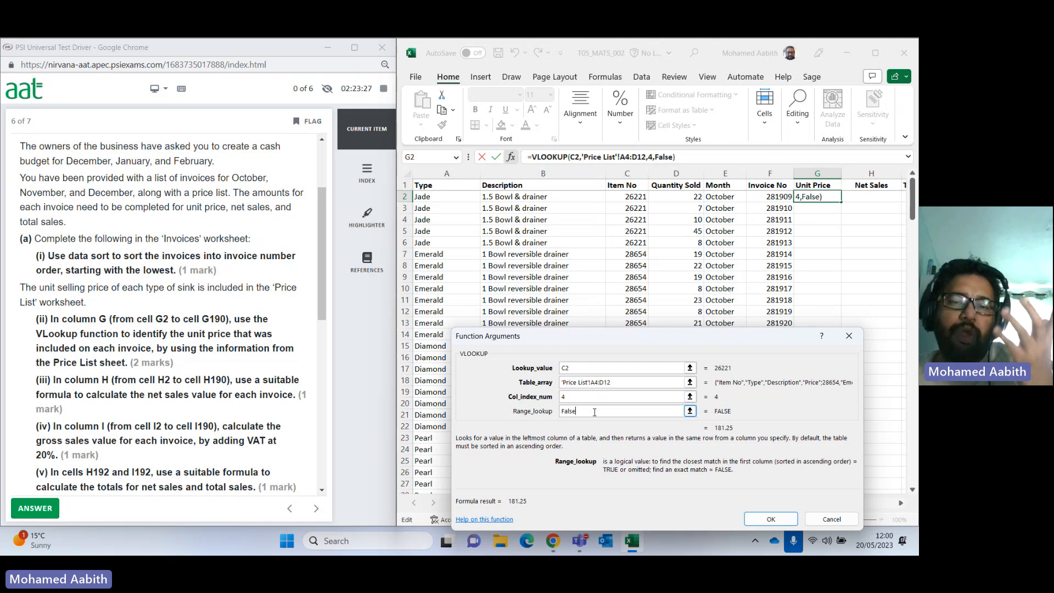
left_click_drag(605, 412, 497, 412)
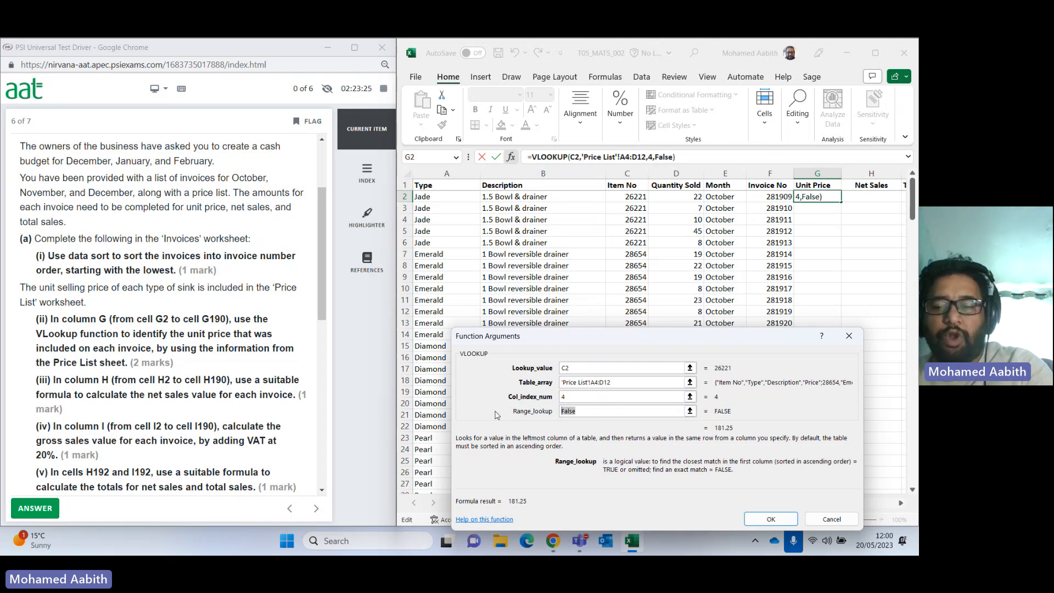
type("0")
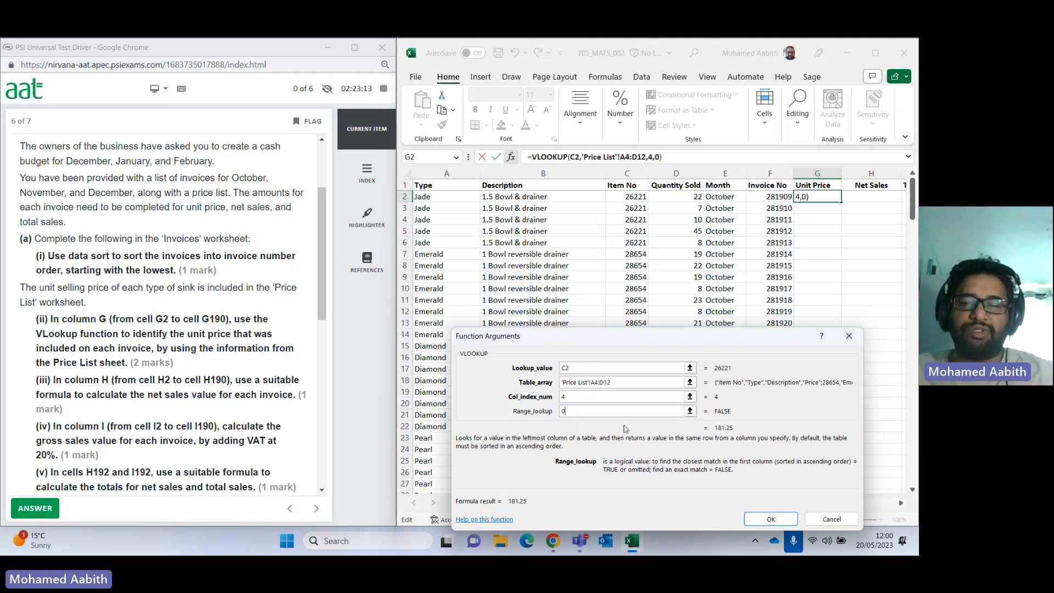
left_click(778, 518)
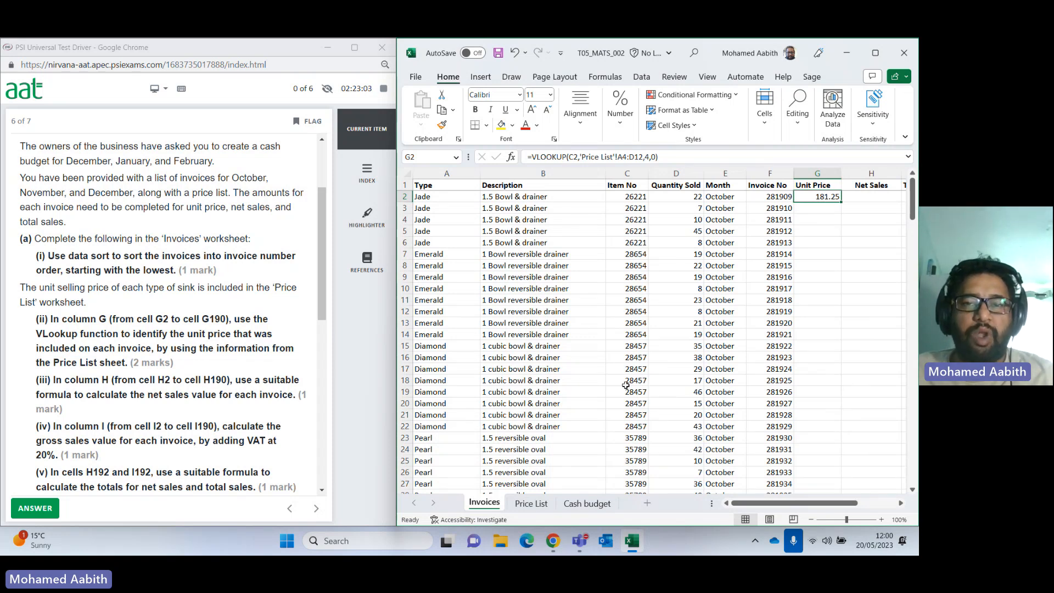
Check the price of item 26221 in the Price List worksheet and examine the repeated entries in the Type column.
left_click(523, 504)
left_click(433, 286)
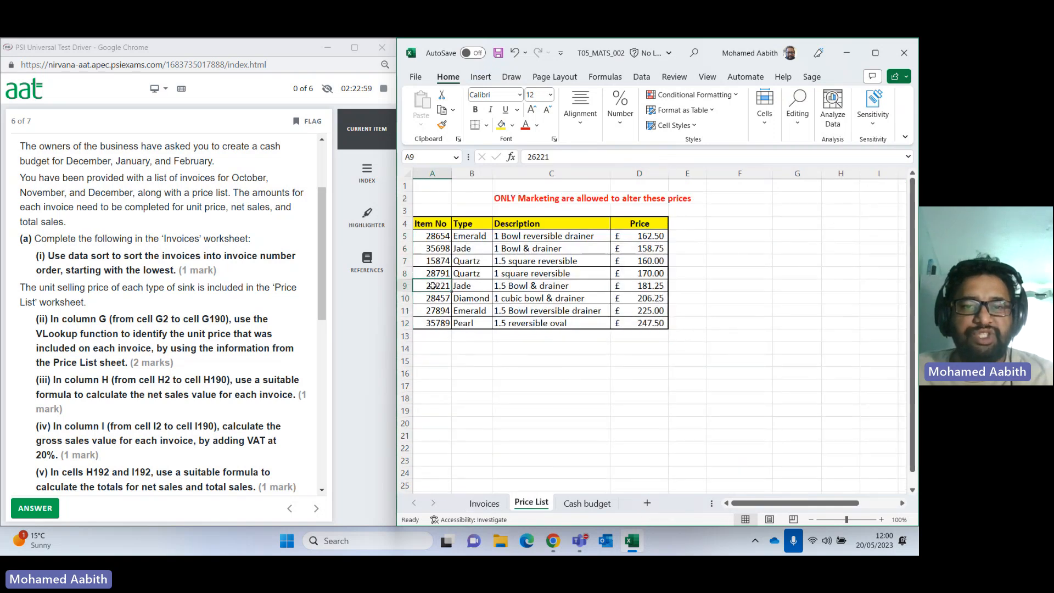
left_click(647, 287)
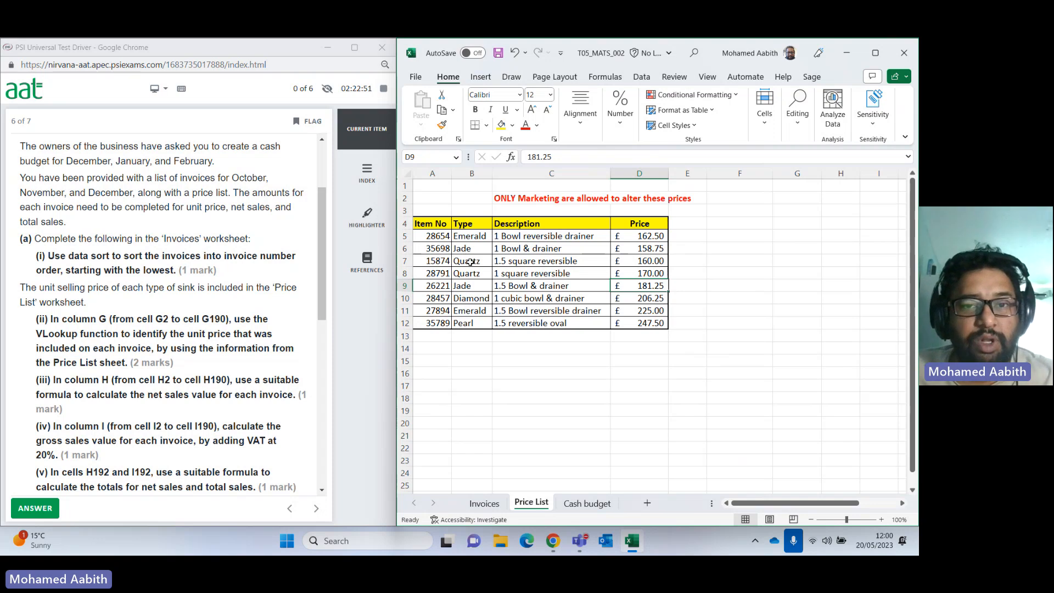
left_click_drag(471, 262, 470, 276)
left_click(472, 309)
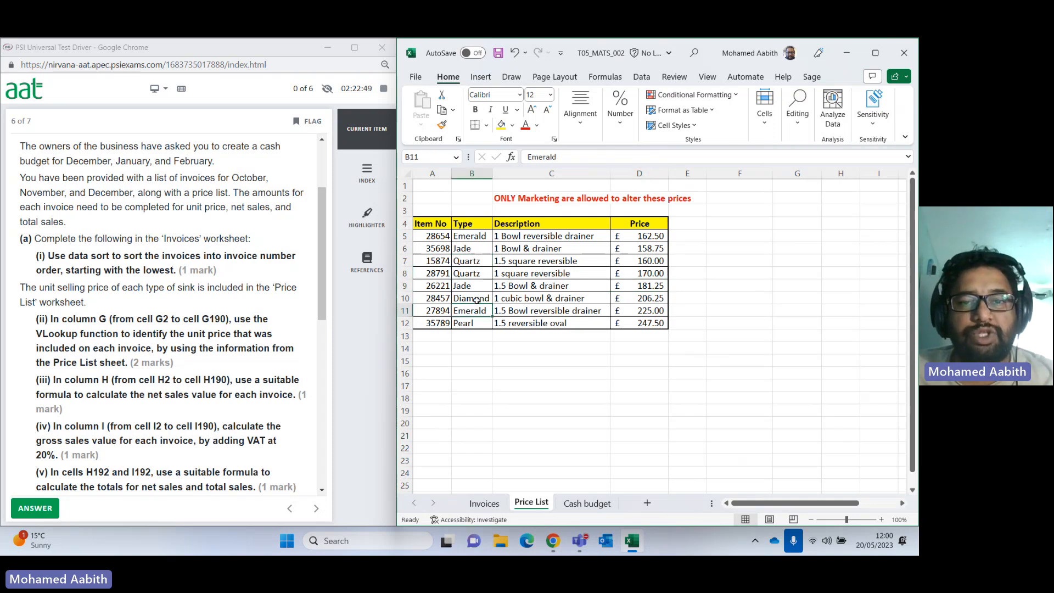
Fill the G2 VLOOKUP formula down the Unit Price column of the Invoices worksheet and undo that fill.
left_click(477, 235)
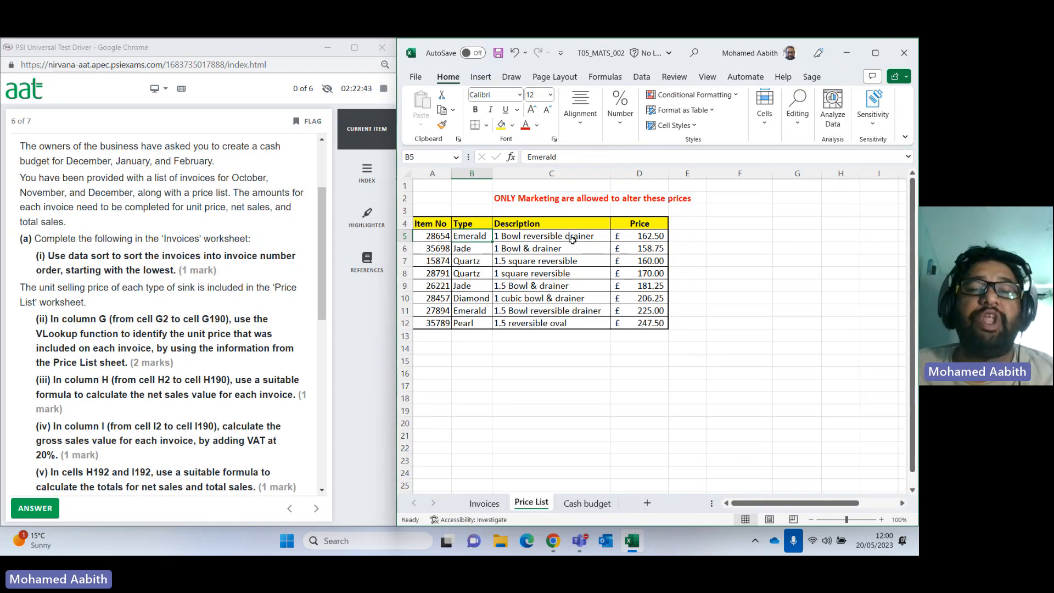
left_click(486, 504)
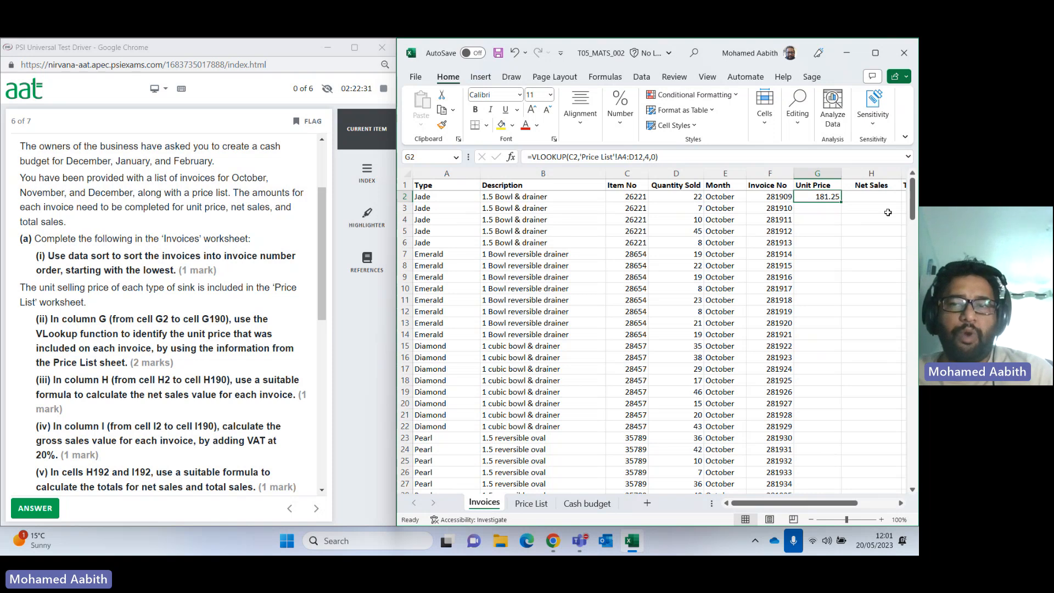
double_click(841, 203)
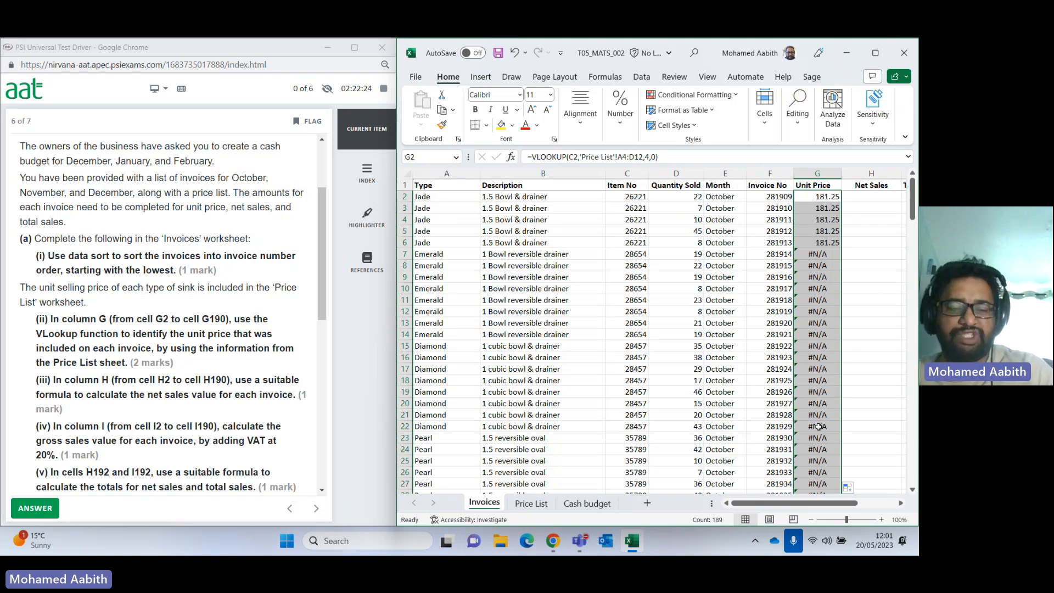
key("ctrl+z")
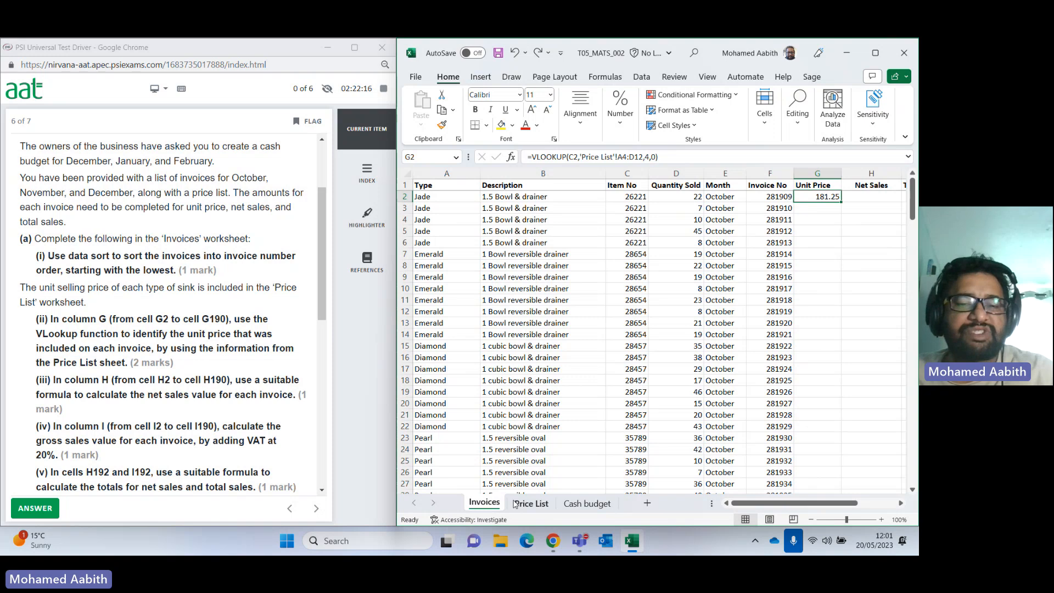
Review the table range A4:D12 in the Price List worksheet and return to the Invoices worksheet.
left_click(530, 502)
left_click_drag(439, 224, 645, 317)
left_click(484, 503)
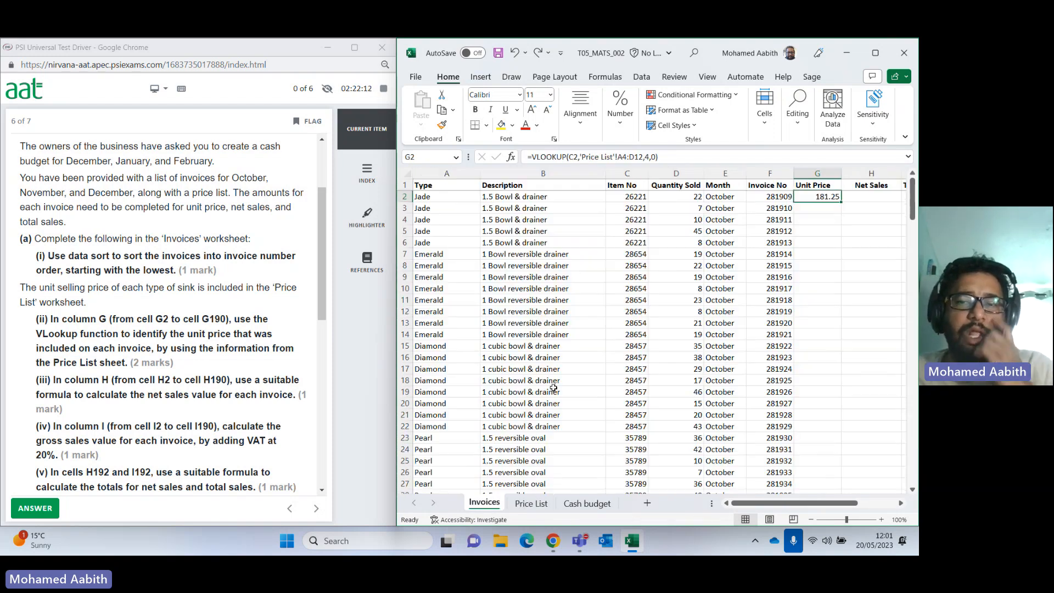
Copy the G2 formula down the Unit Price column again and inspect the table references in cells G3 to G7.
double_click(842, 201)
left_click(821, 208)
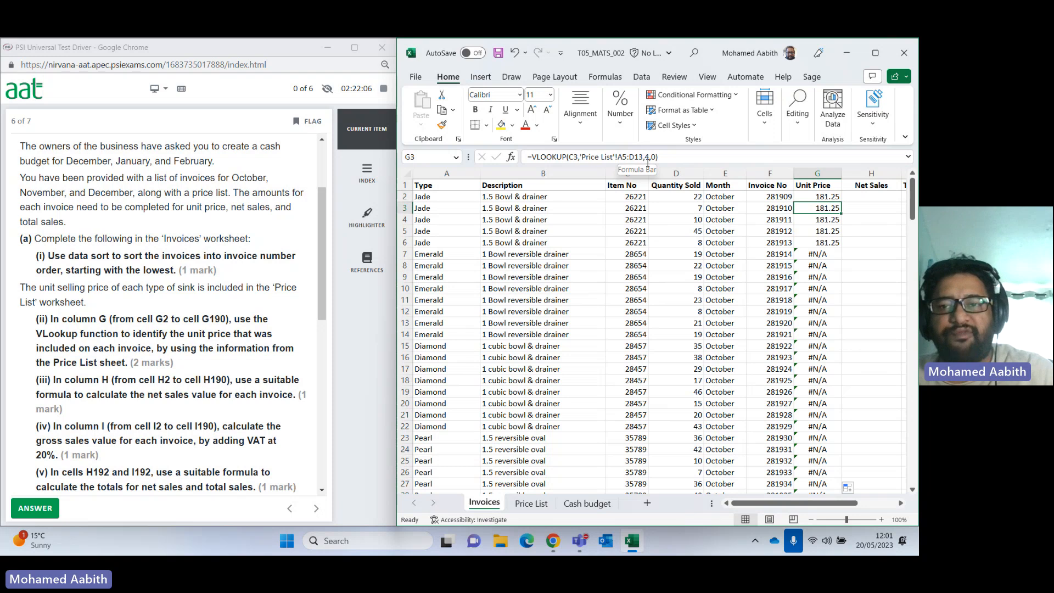
left_click(806, 225)
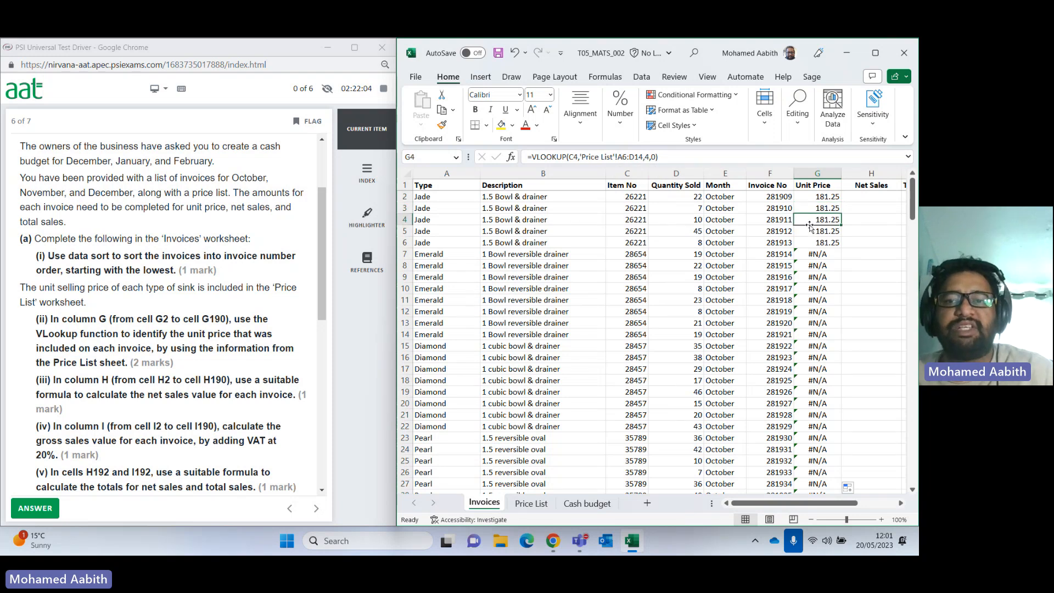
left_click(813, 229)
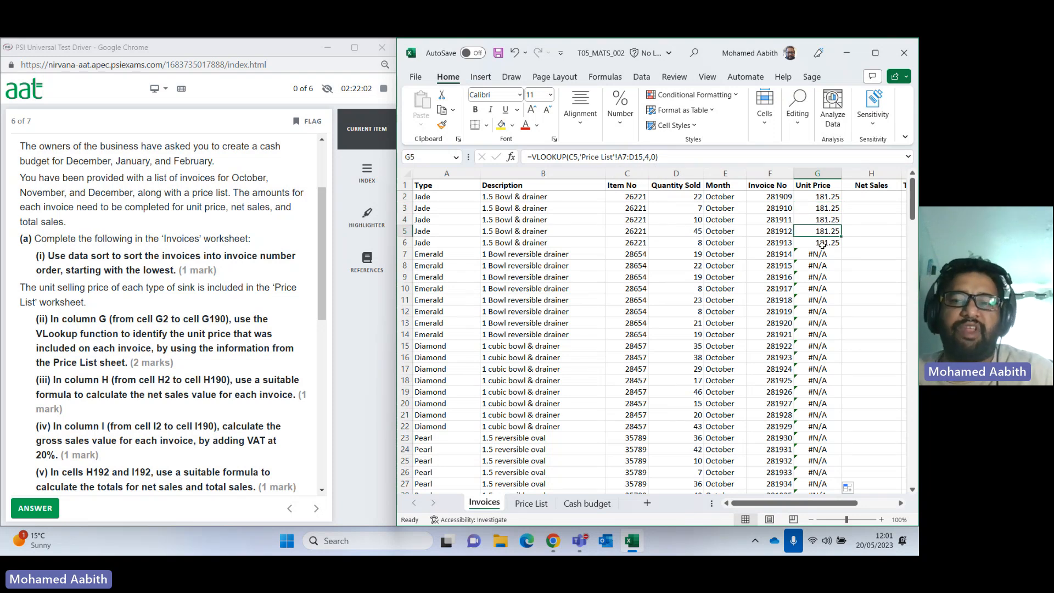
left_click(822, 244)
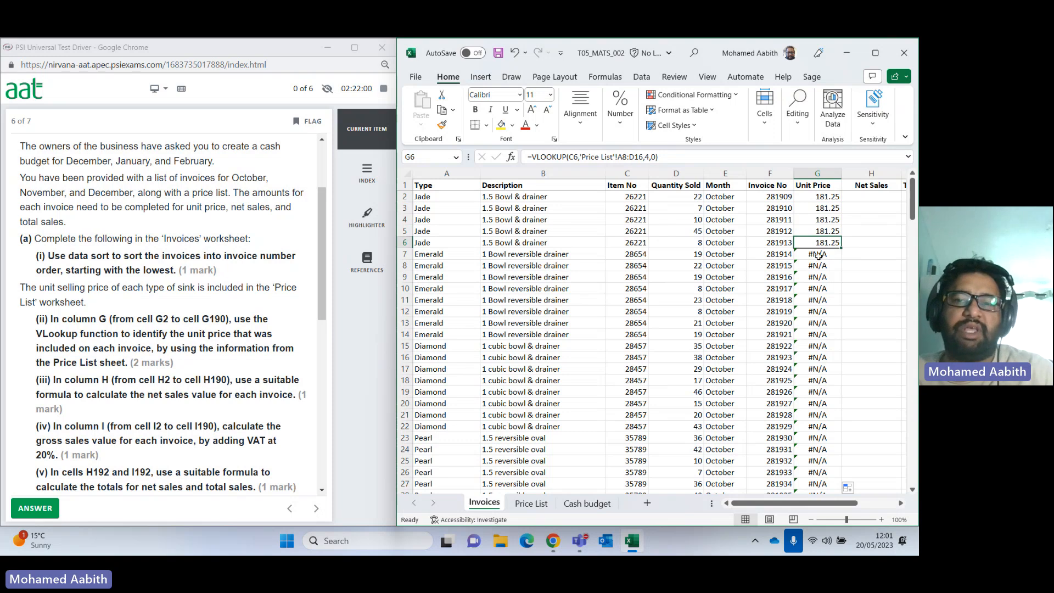
left_click(818, 255)
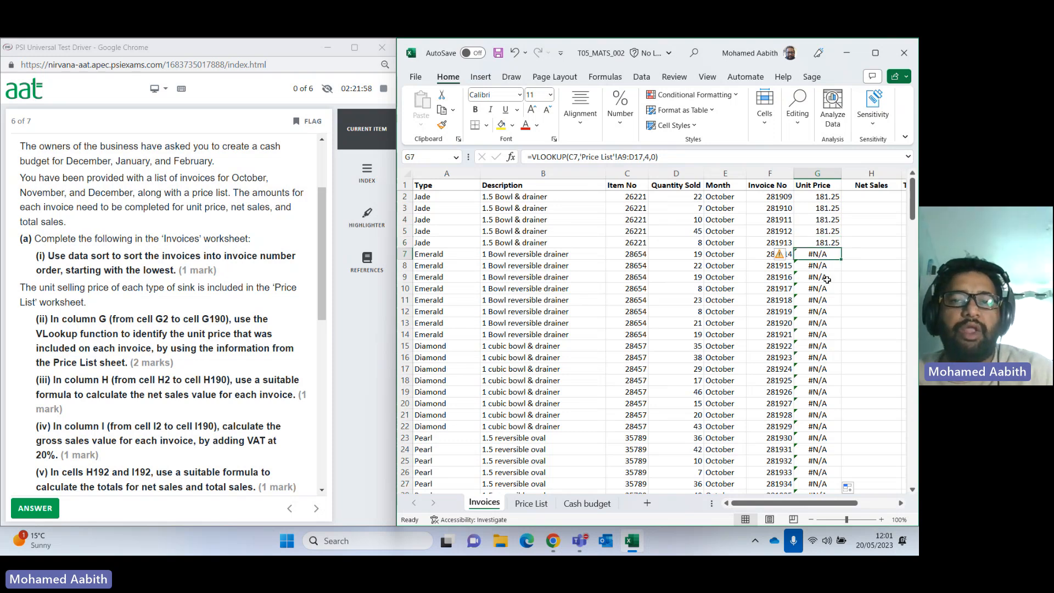
Examine which Price List rows the table array of the G7 formula covers, and leave the formula without saving changes.
double_click(820, 254)
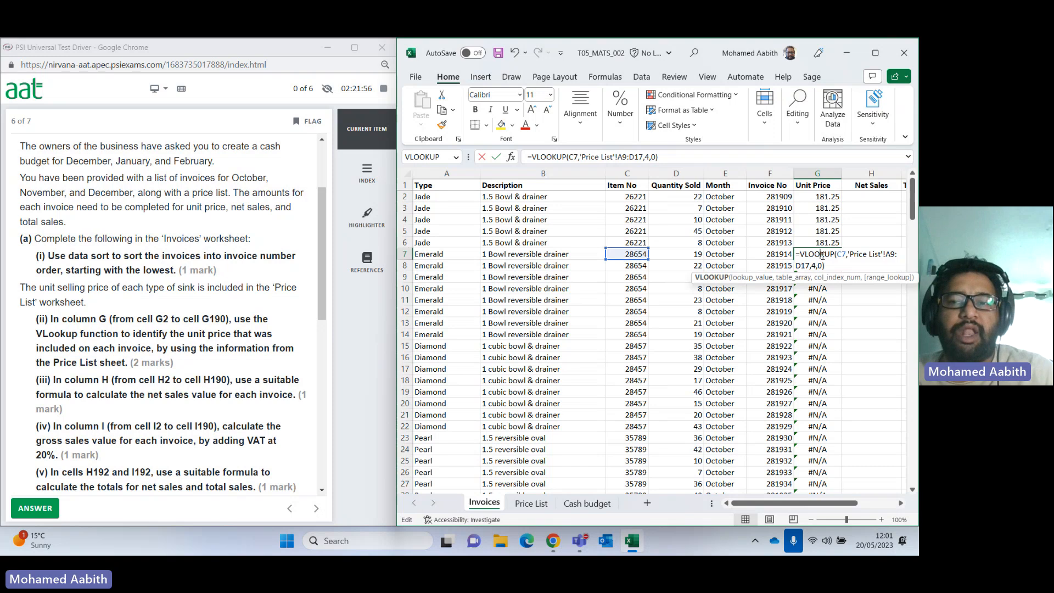
left_click(530, 504)
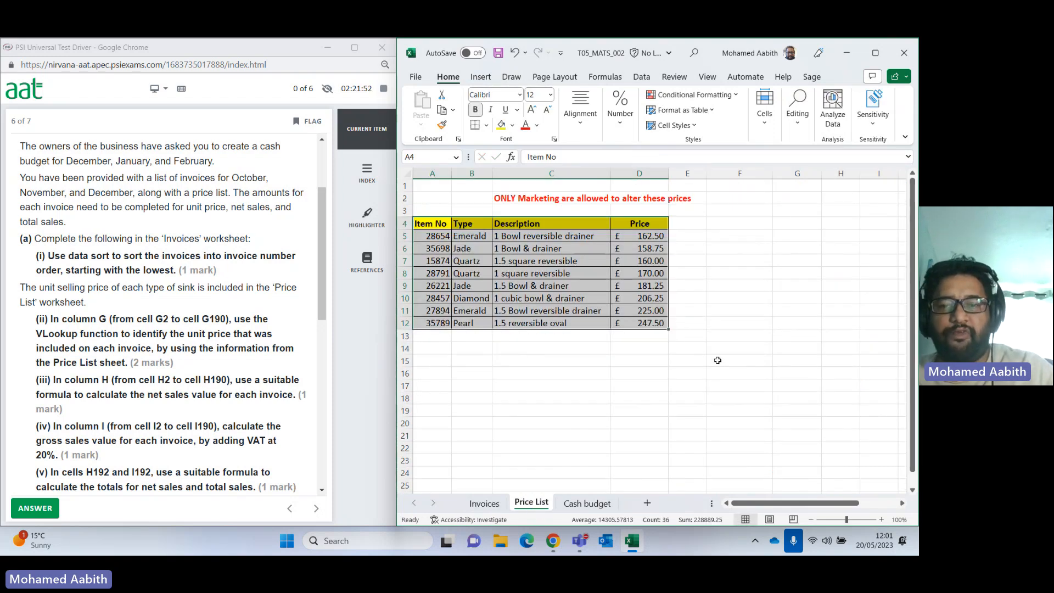
left_click(484, 503)
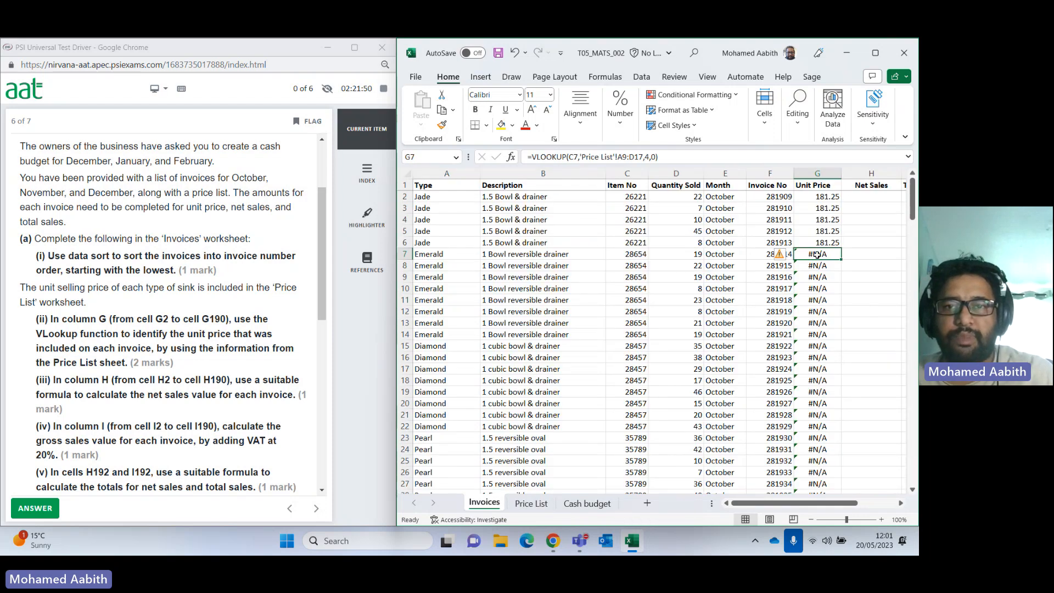
double_click(817, 255)
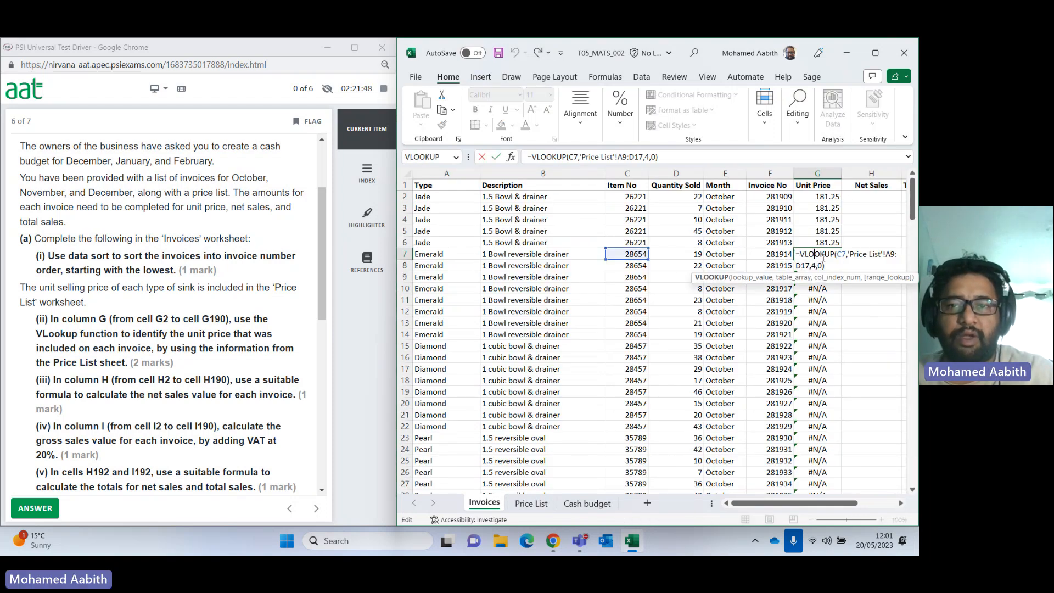
left_click(511, 157)
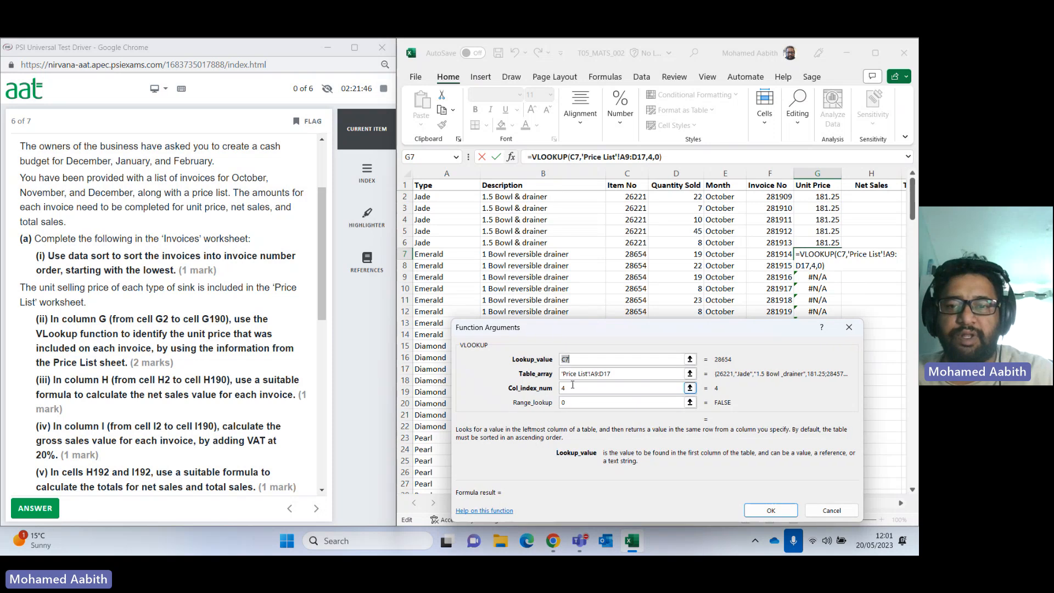
left_click(620, 375)
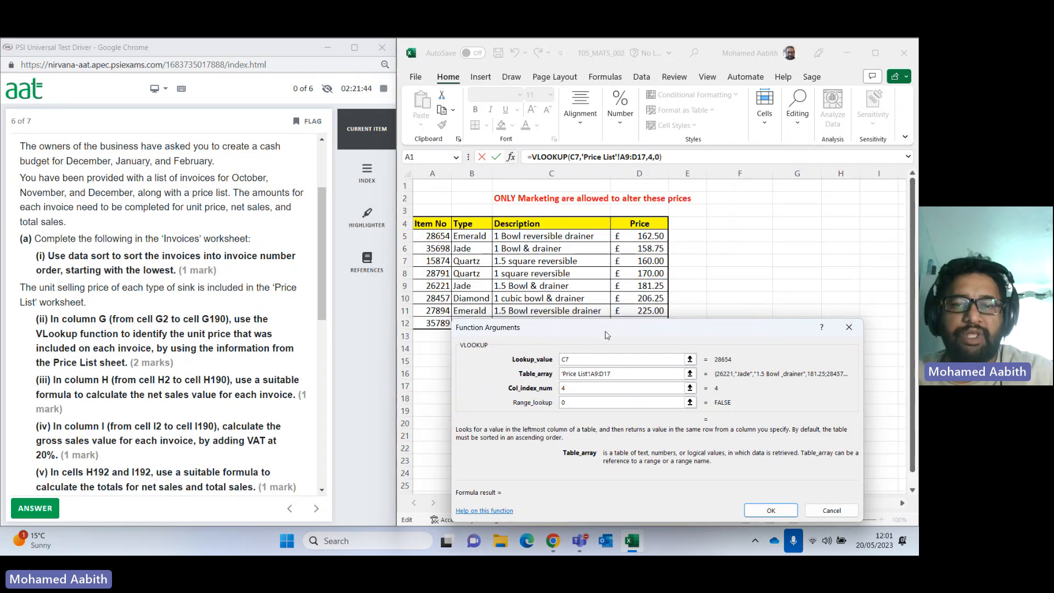
left_click_drag(607, 333, 869, 268)
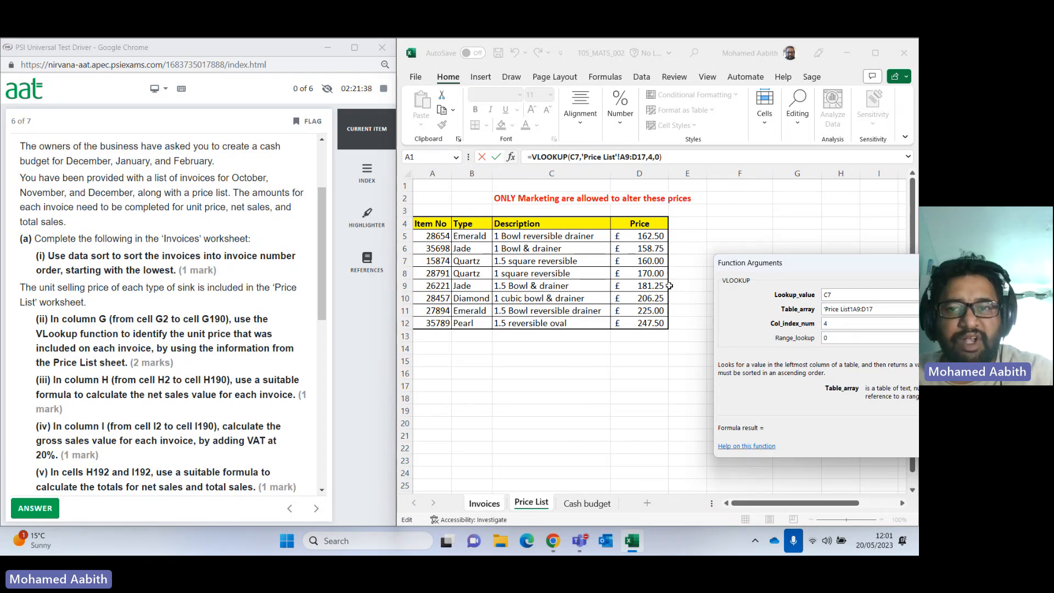
left_click(660, 385)
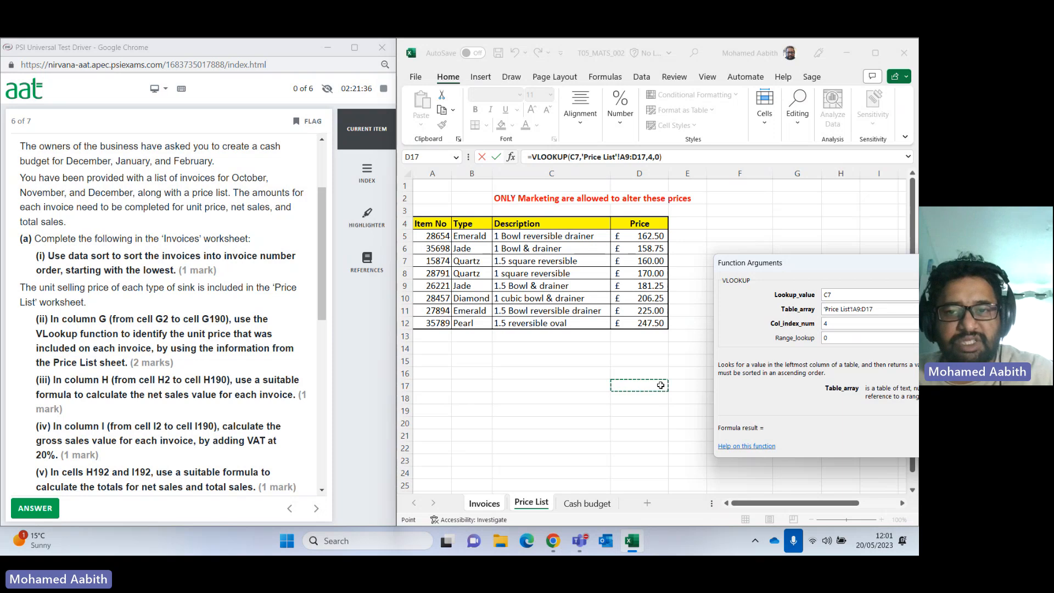
left_click_drag(661, 386, 432, 285)
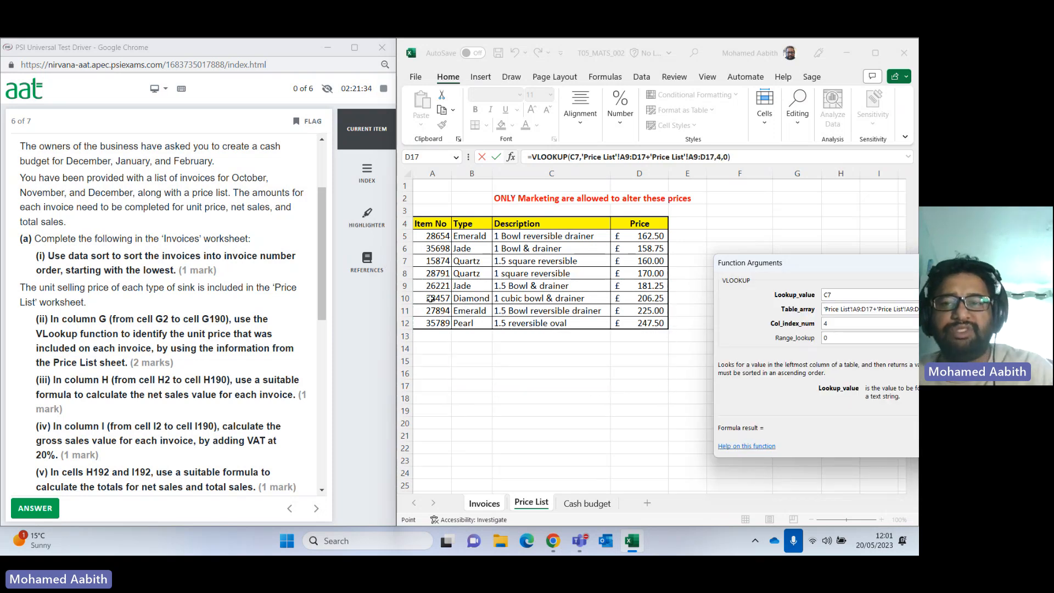
key("Escape")
Make the table array in the G2 VLOOKUP absolute as 'Price List'!$A$4:$D$12 and fill the formula down the Unit Price column.
left_click(812, 198)
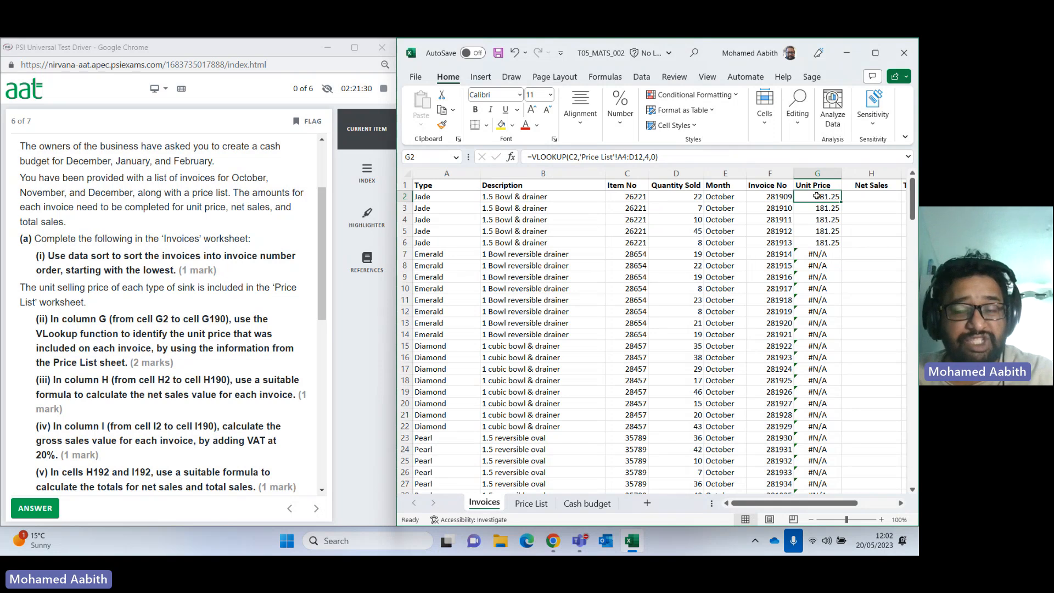
double_click(817, 196)
left_click(511, 157)
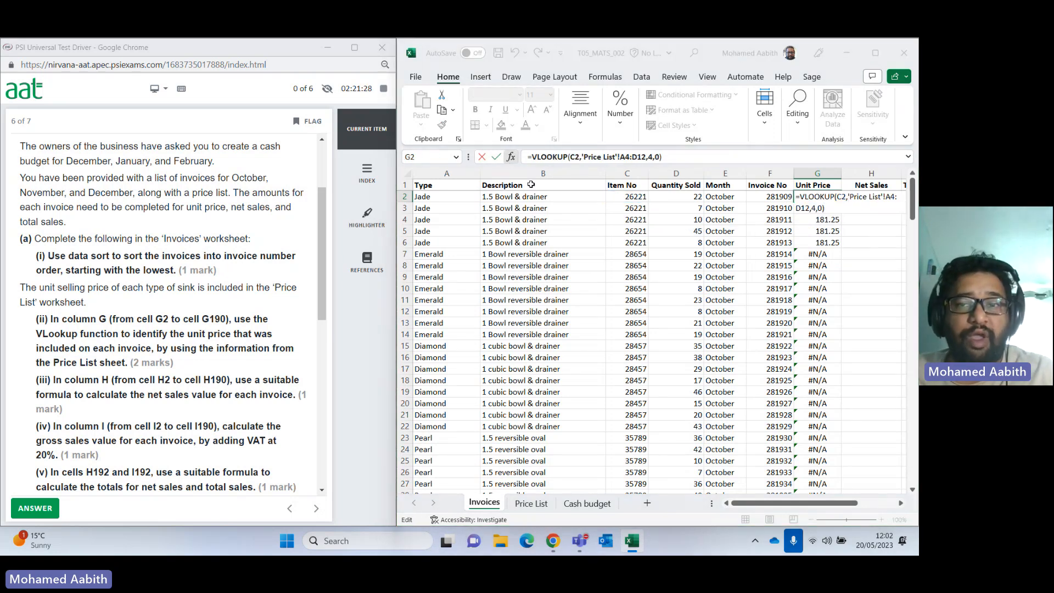
left_click(673, 309)
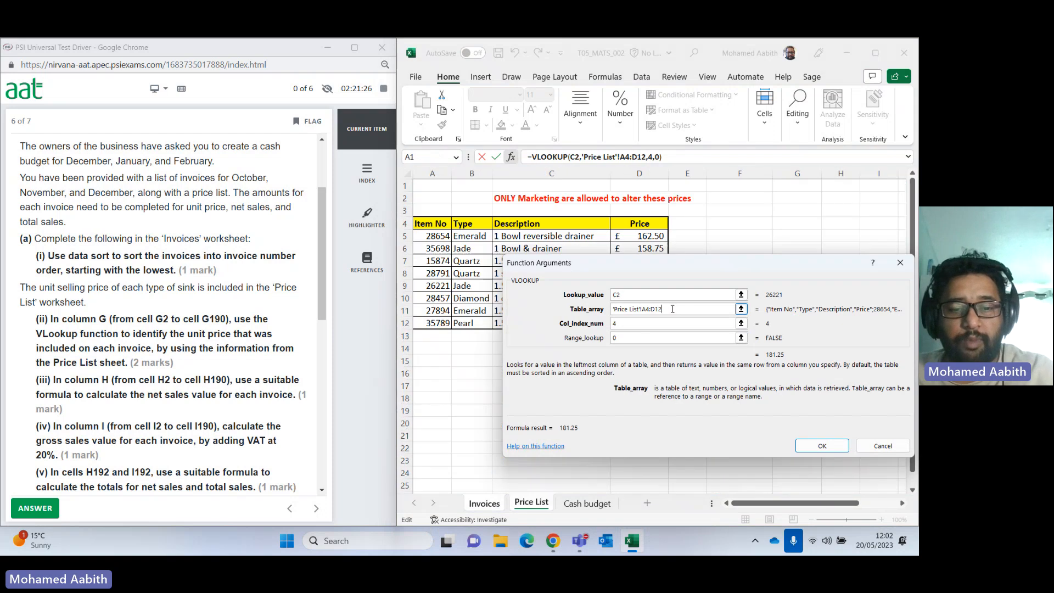
key("F4")
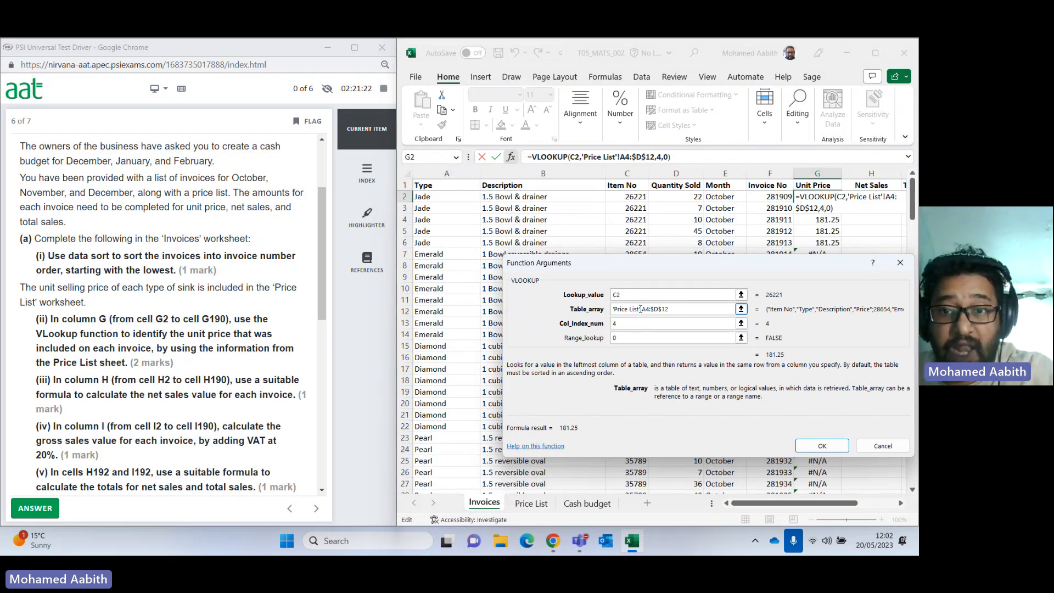
left_click(655, 341)
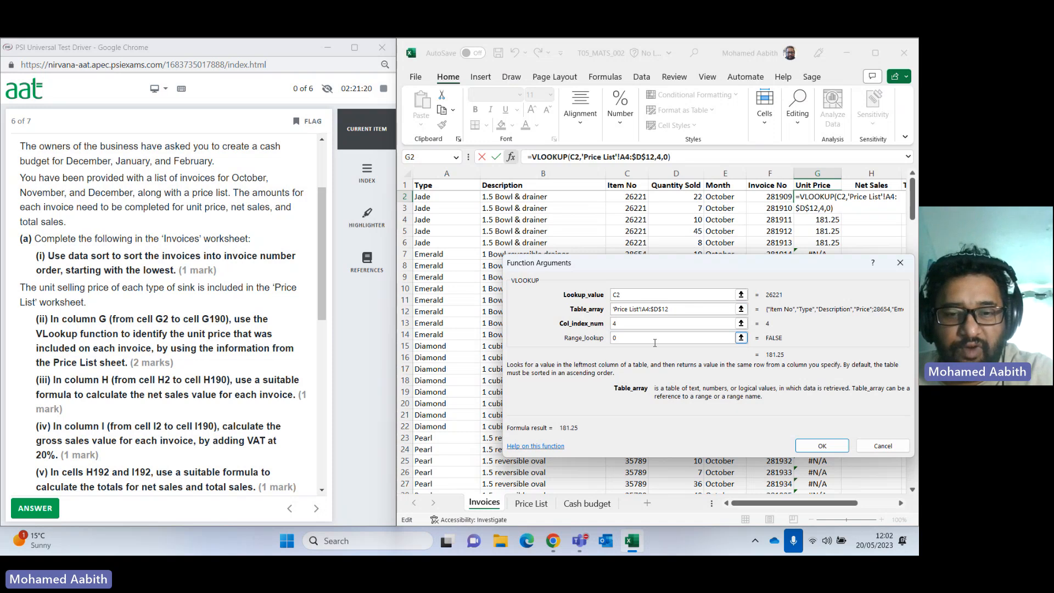
key("F4")
left_click(686, 307)
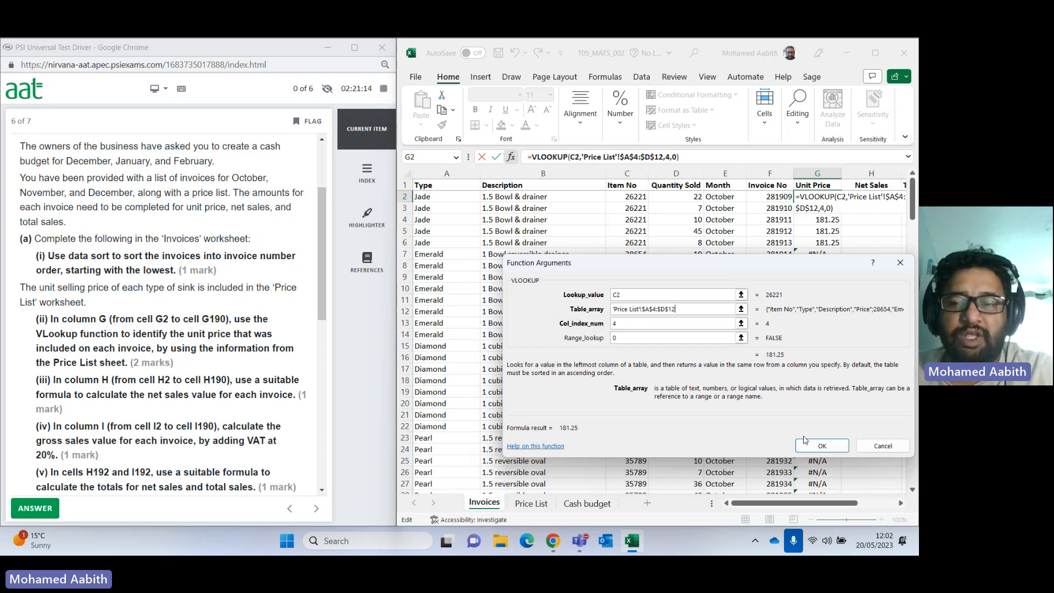
left_click(822, 445)
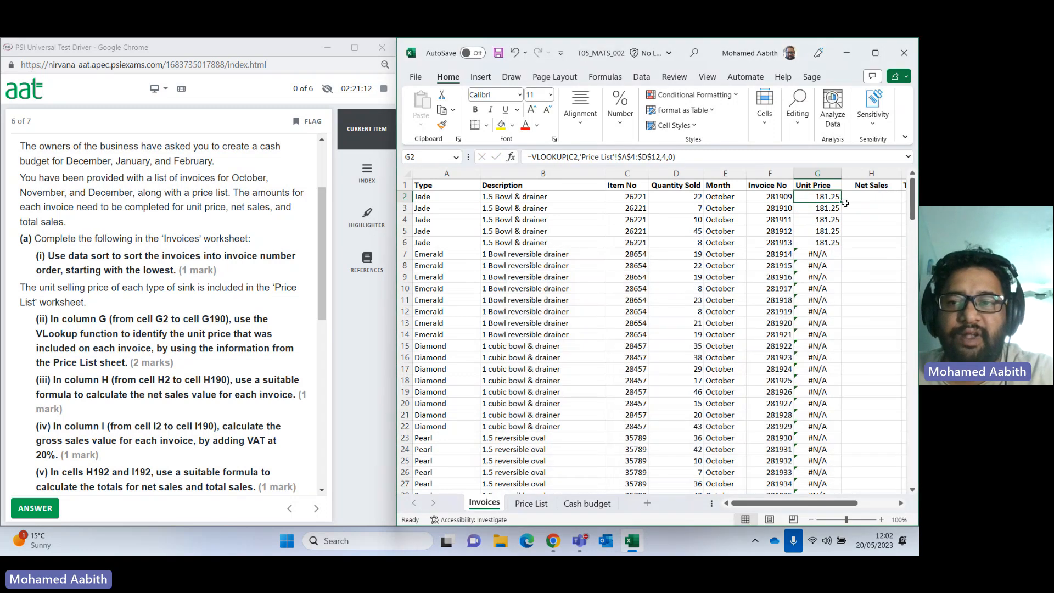
double_click(843, 202)
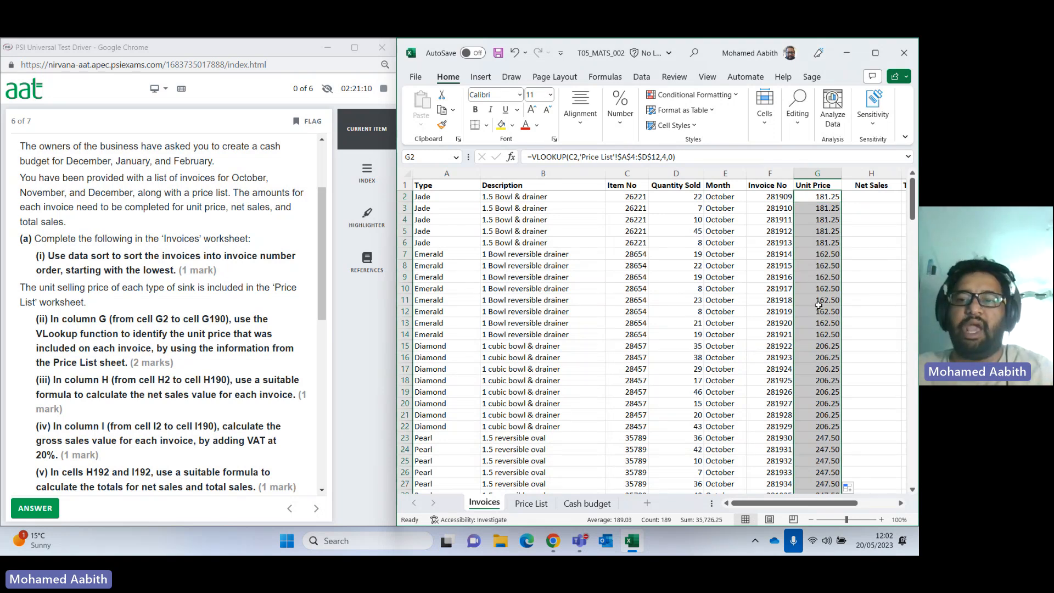
Check the table array in the copied Unit Price formulas and review the prices down to row 190.
scroll(819, 305, "down", 1)
left_click(823, 219)
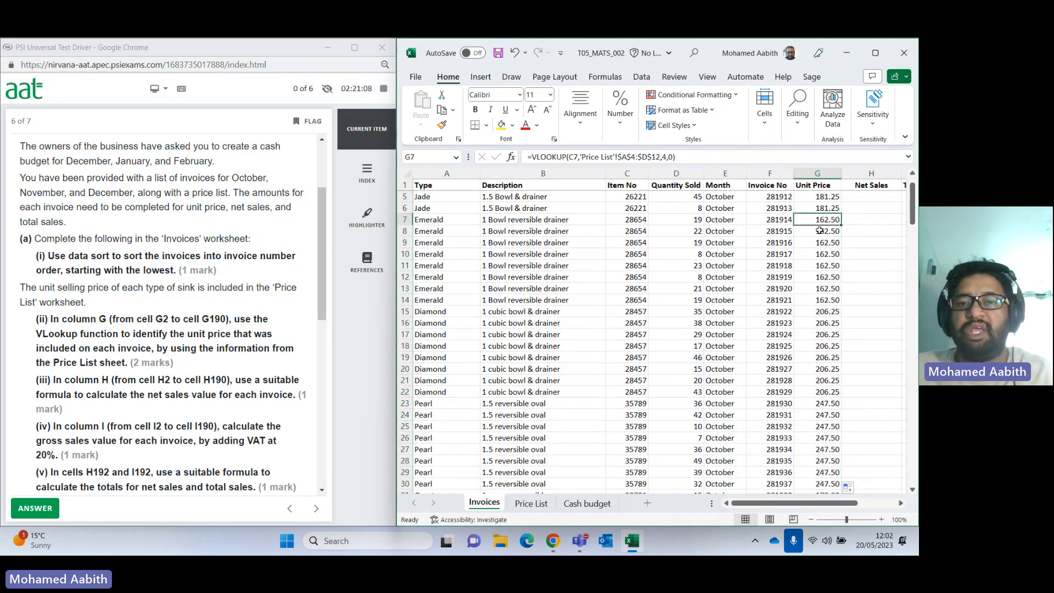
left_click(821, 241)
left_click(826, 265)
left_click(829, 290)
left_click(830, 312)
left_click(831, 336)
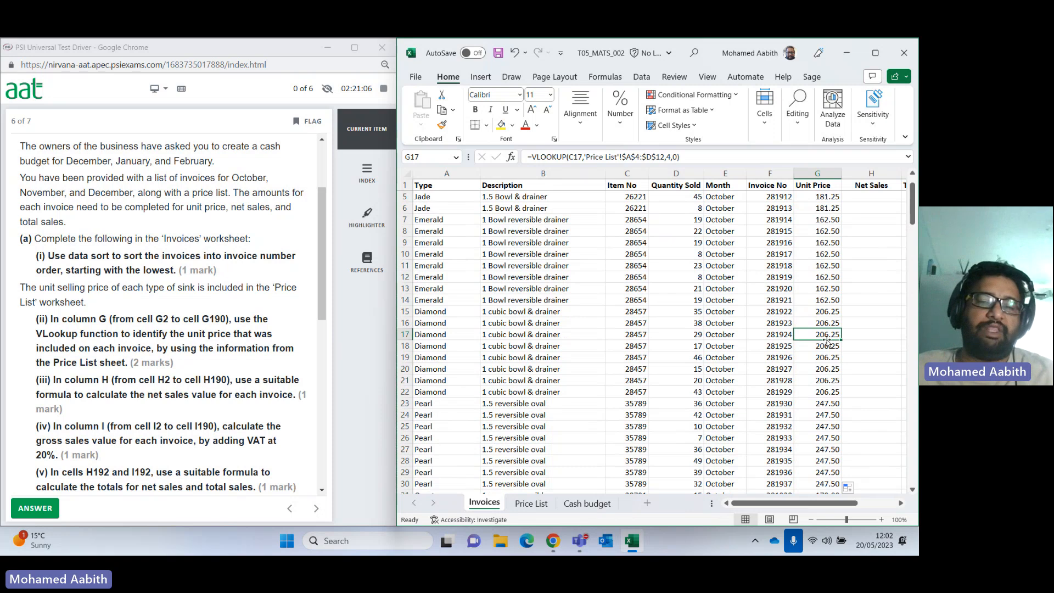
scroll(827, 341, "up", 1)
left_click(826, 209)
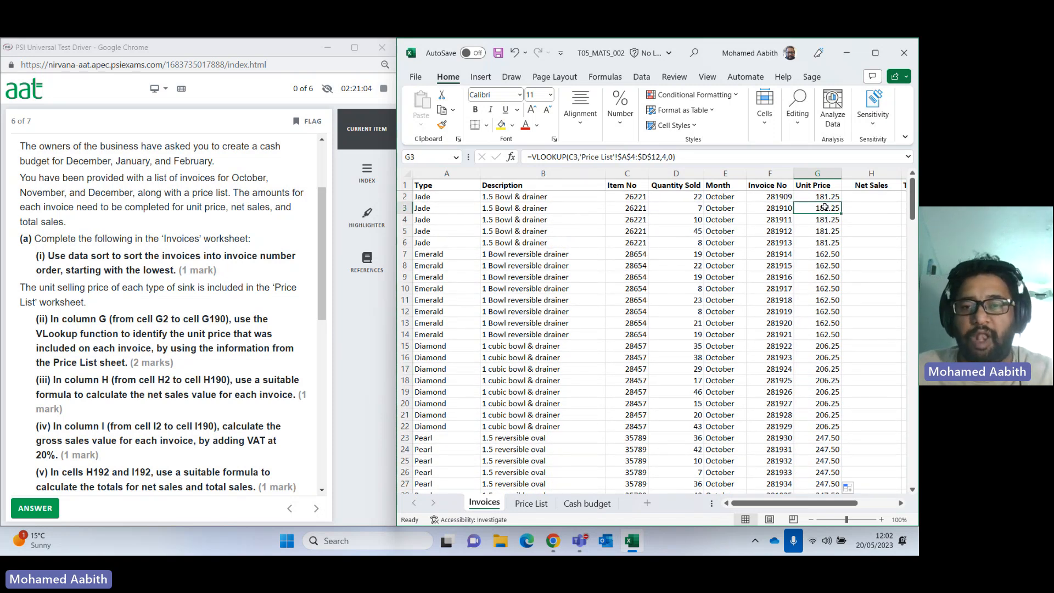
key("Down")
key("Down")
key("Down")
key("Down")
key("Down")
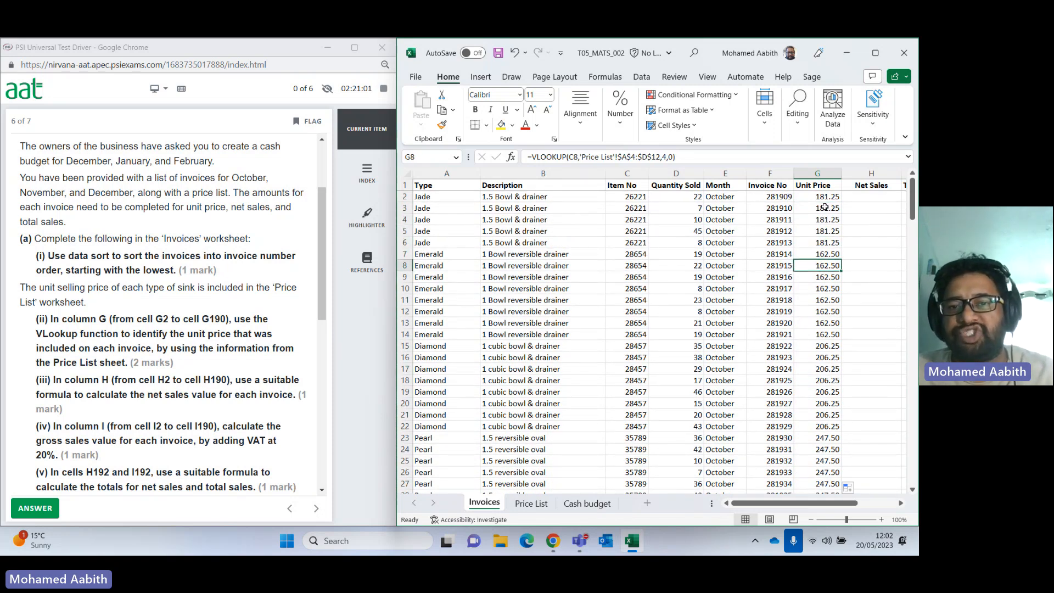
key("Down")
key("Down")
key("Down")
key("Down")
key("Down")
key("Down")
key("Down")
key("Down")
key("Down")
key("Down")
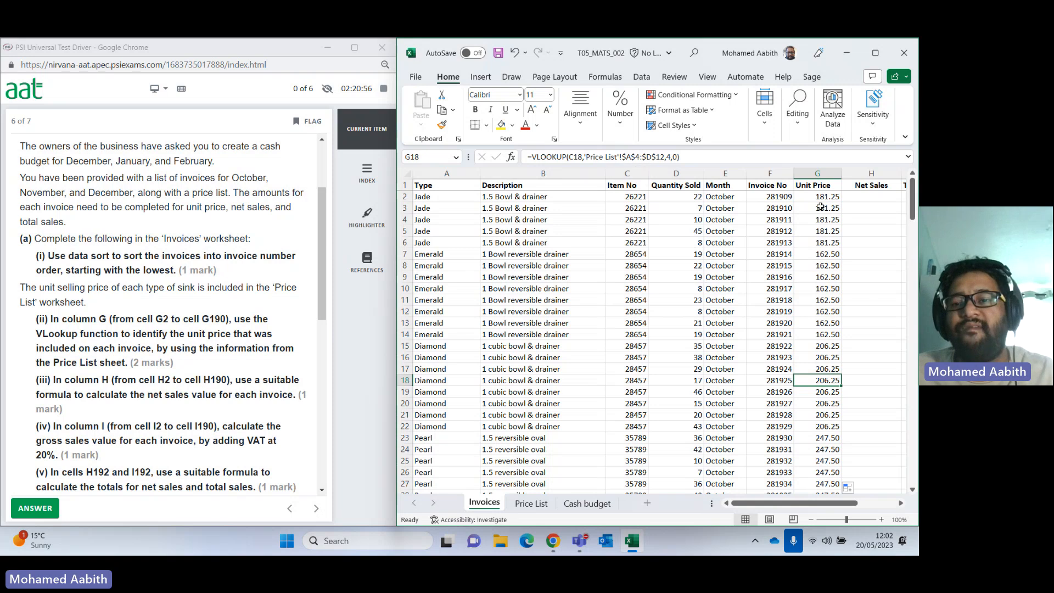
scroll(827, 407, "down", 10)
scroll(827, 407, "down", 20)
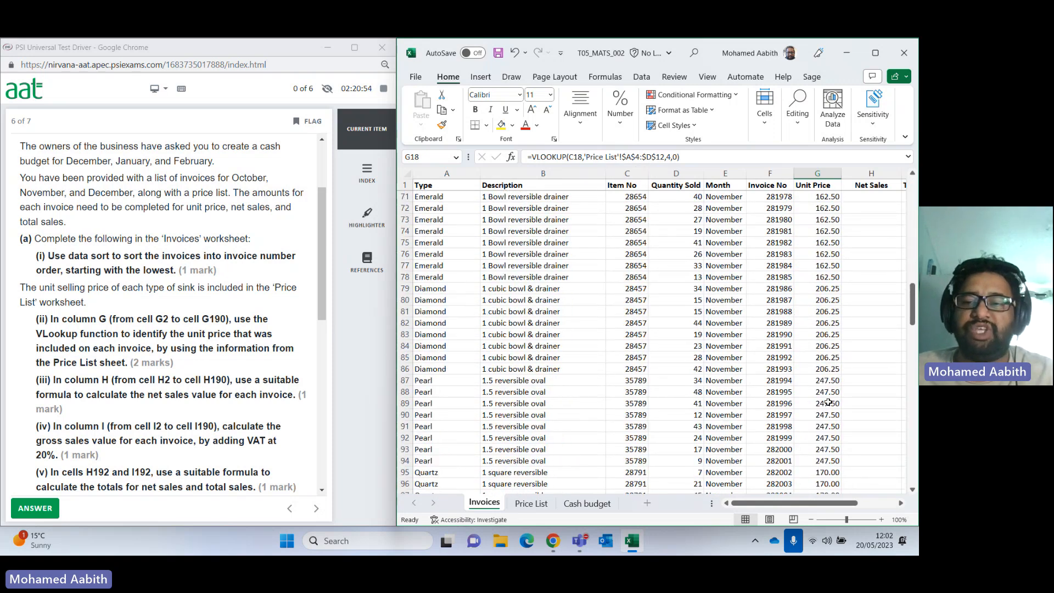
scroll(826, 404, "down", 10)
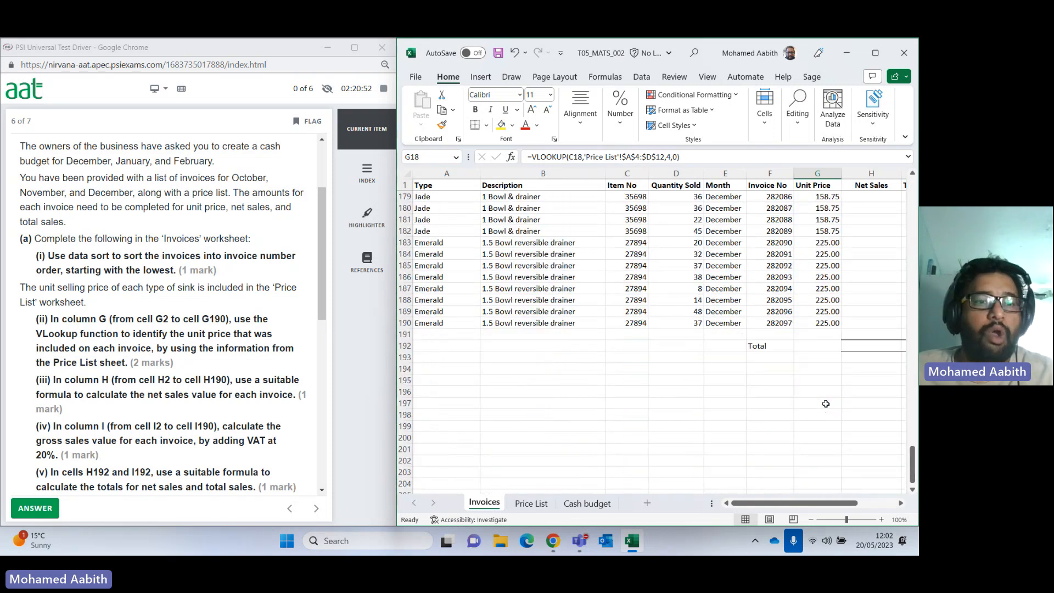
scroll(833, 353, "up", 4)
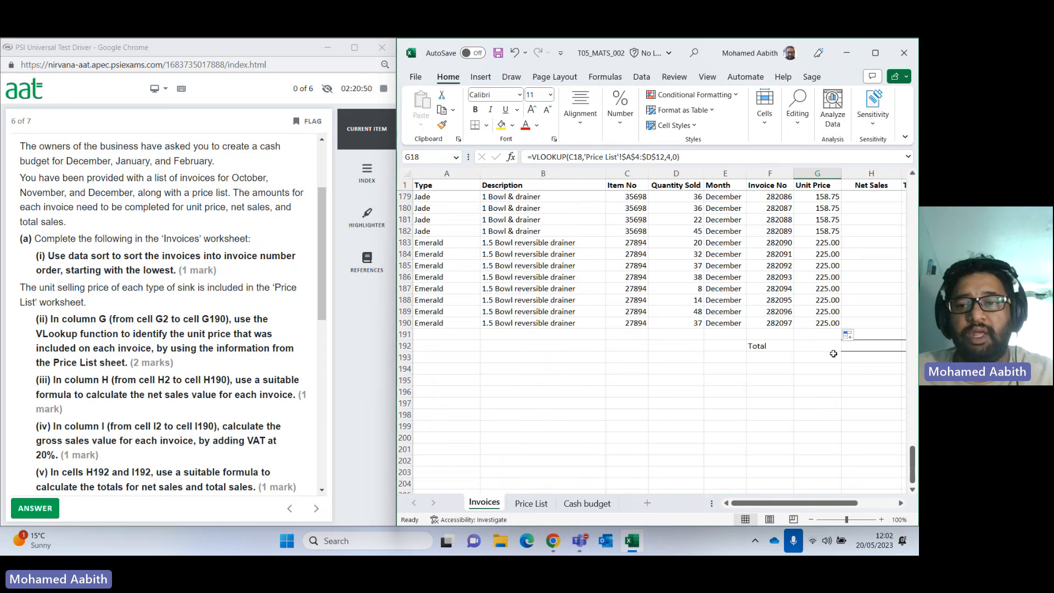
Check the unit price formula in G190 against the item prices in the Price List worksheet.
left_click(824, 325)
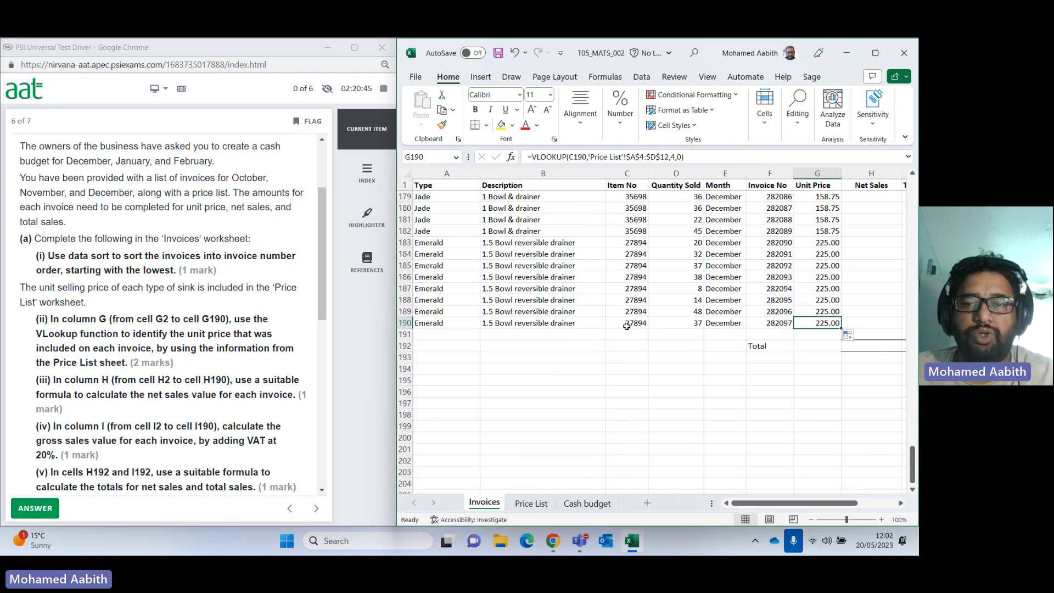
left_click(531, 503)
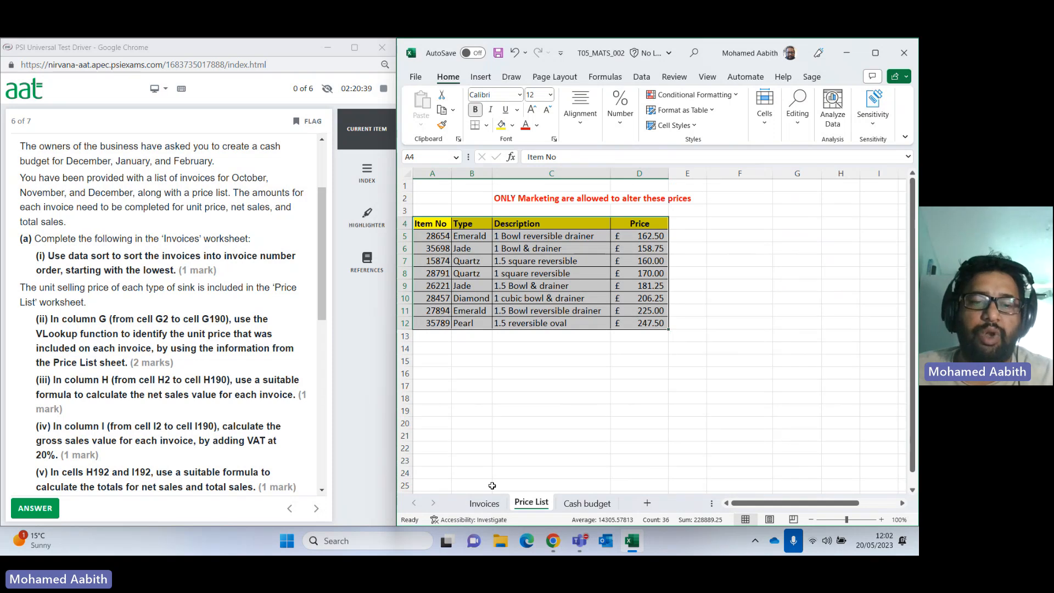
left_click(484, 503)
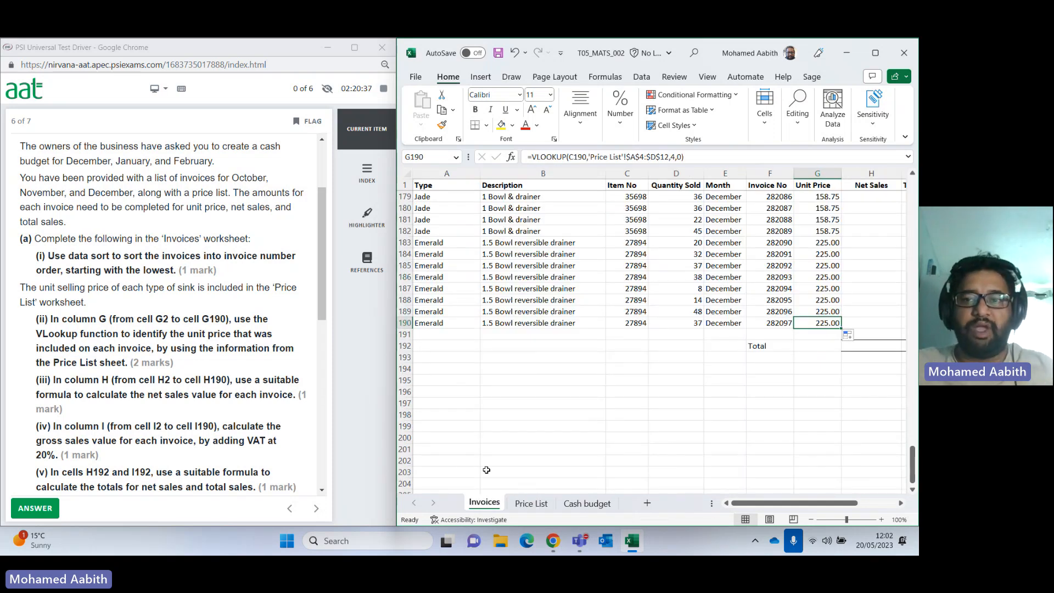
left_click(684, 406)
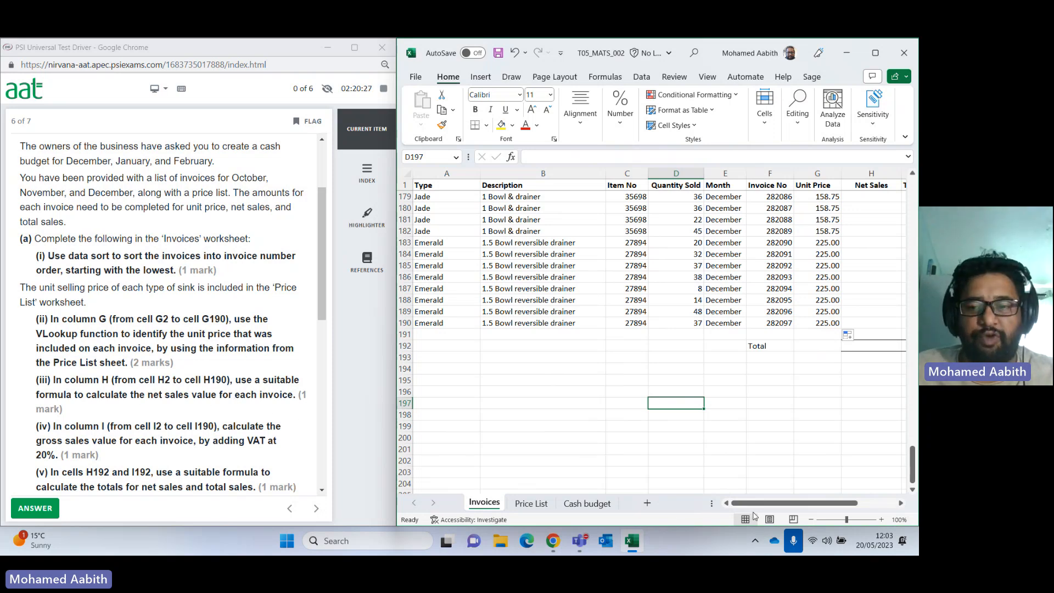
Enter the net sales formula =D2*G2 in cell H2 of the Invoices worksheet.
left_click_drag(772, 504, 810, 506)
scroll(686, 397, "up", 10)
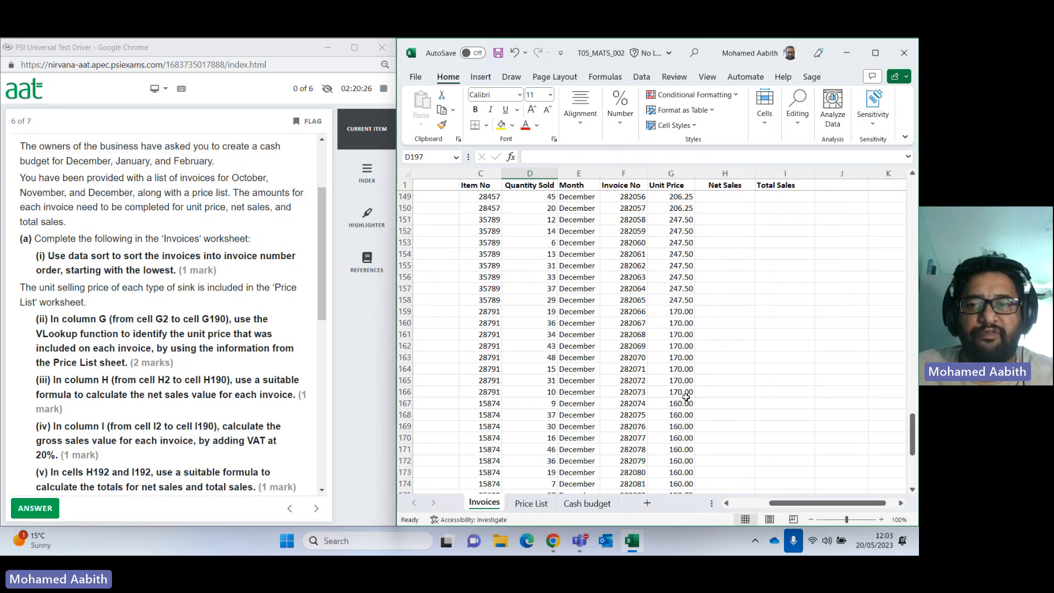
scroll(686, 397, "up", 20)
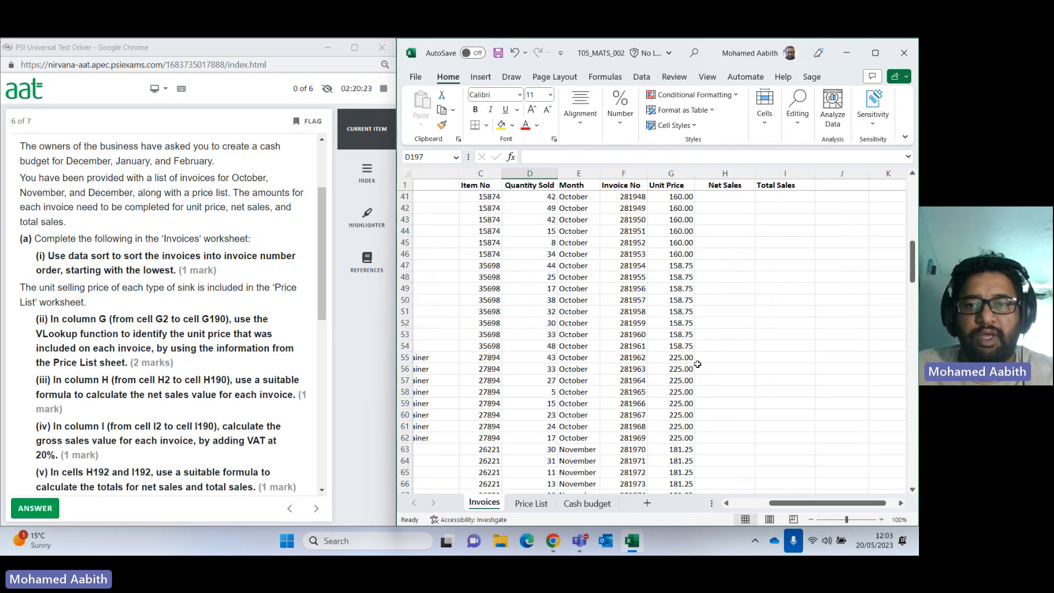
scroll(698, 364, "up", 13)
left_click(718, 197)
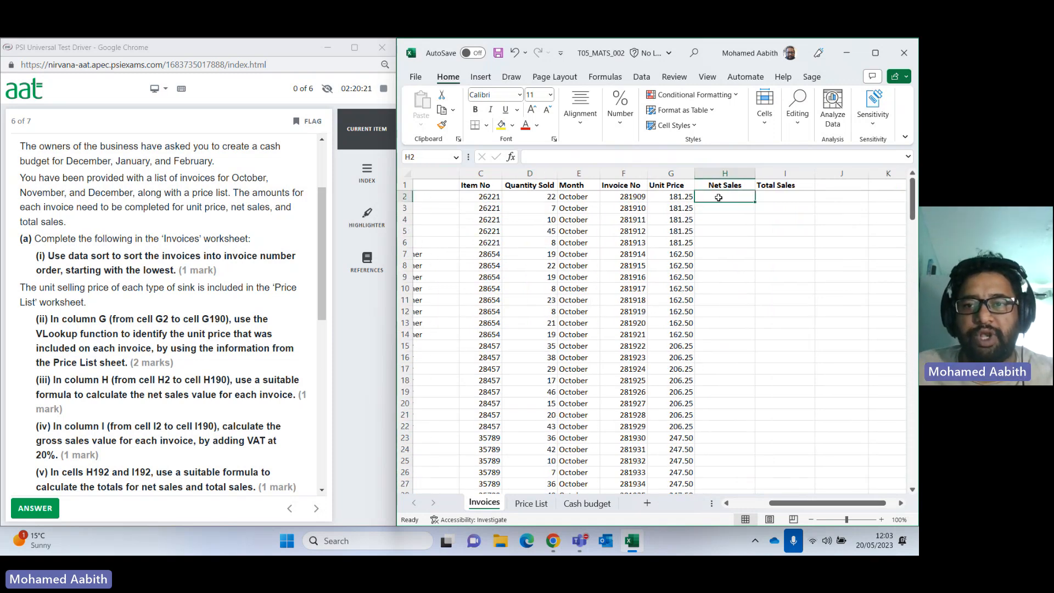
type("=")
left_click(531, 198)
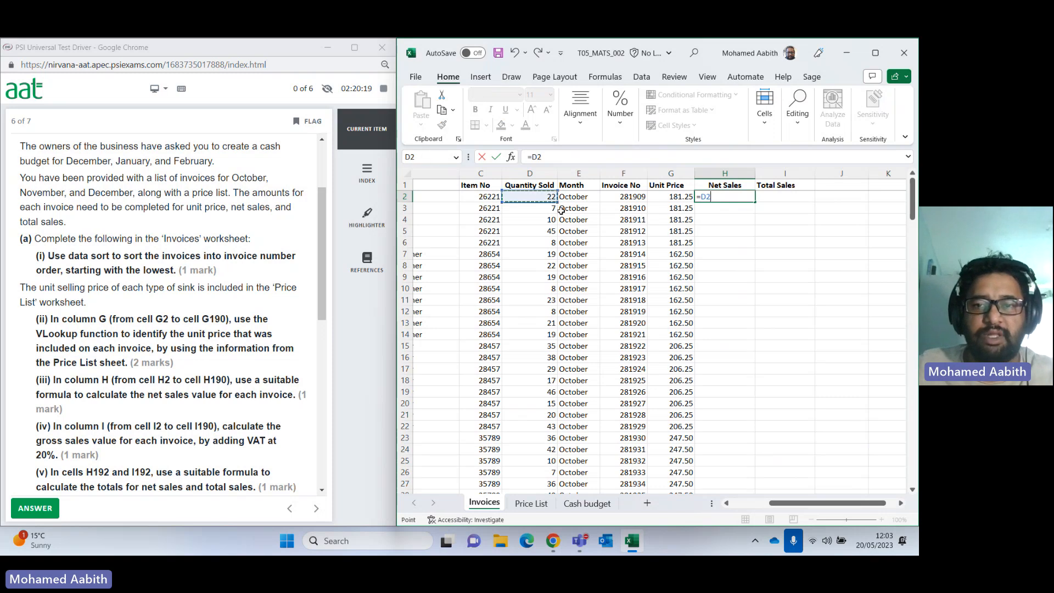
type("*")
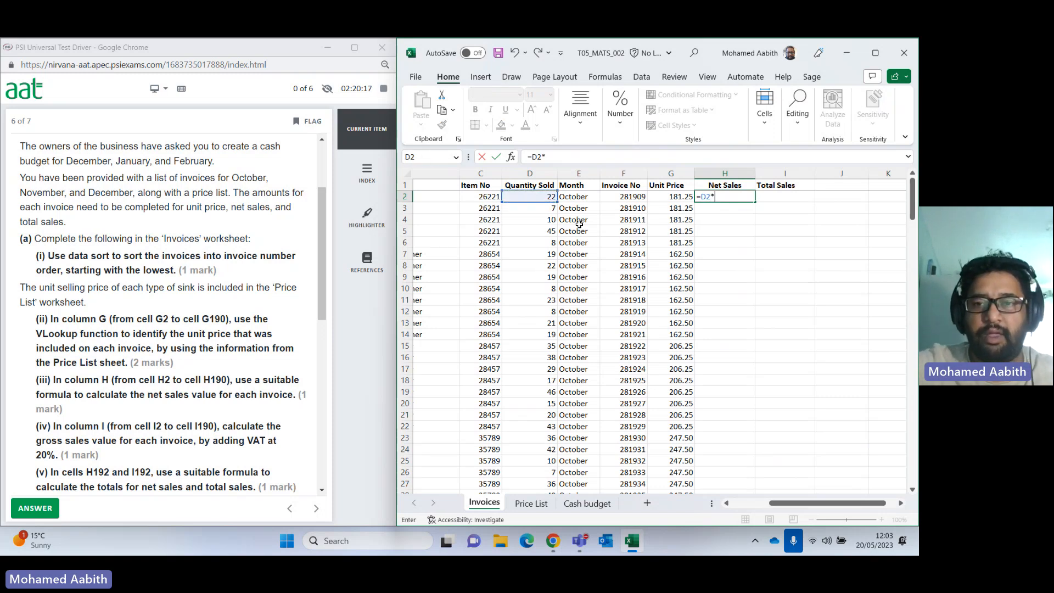
left_click(660, 198)
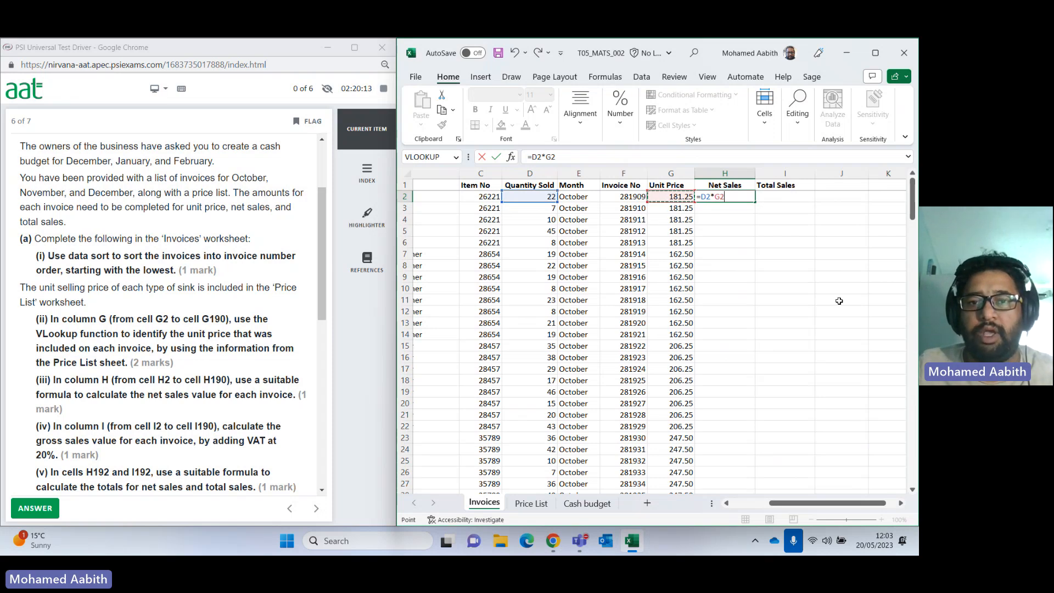
key("Return")
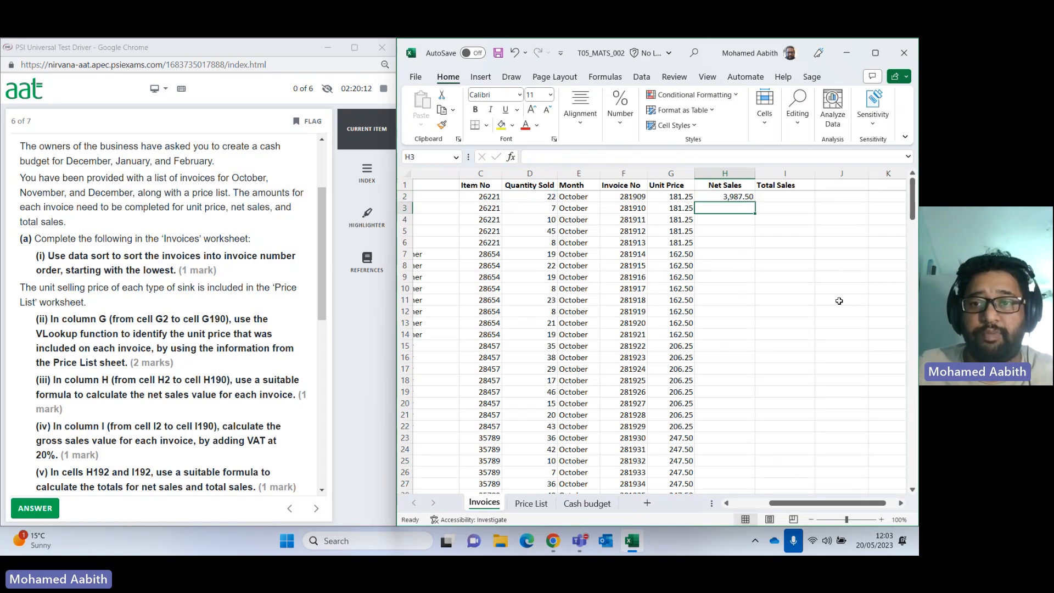
Fill the H2 formula down the Net Sales column for every invoice.
left_click(742, 196)
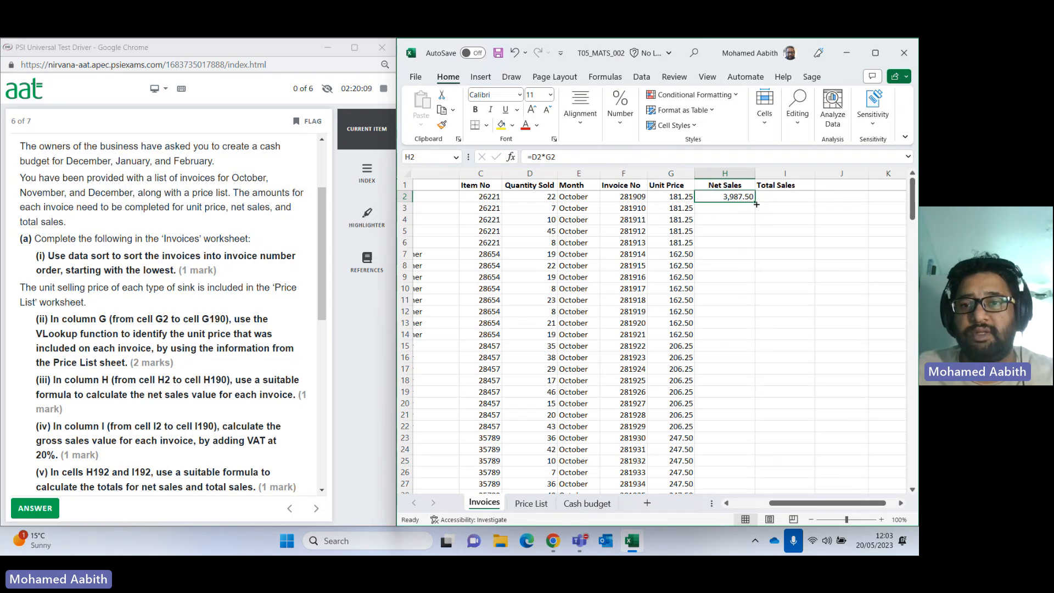
left_click_drag(756, 204, 755, 204)
double_click(756, 203)
Enter =H2*1.2 in I2 to add 20% VAT, and fill it down the Total Sales column.
left_click(768, 196)
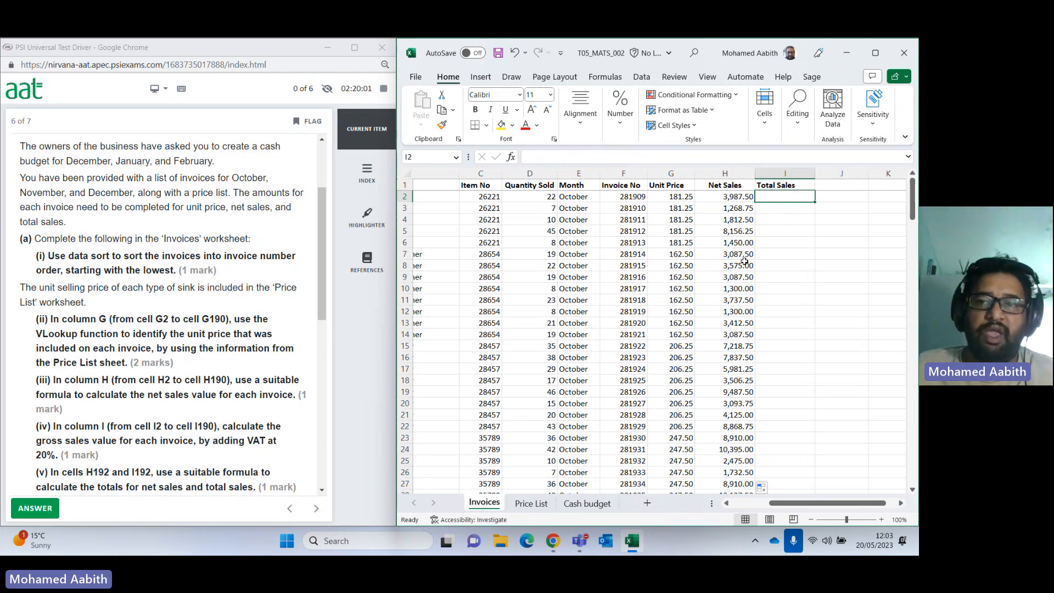
type("=")
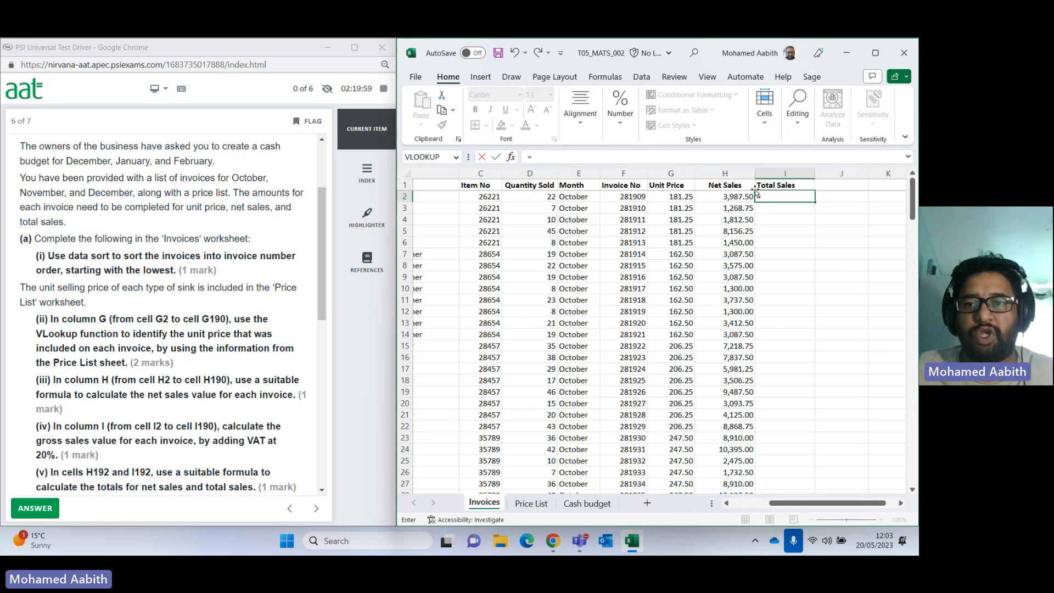
left_click(737, 196)
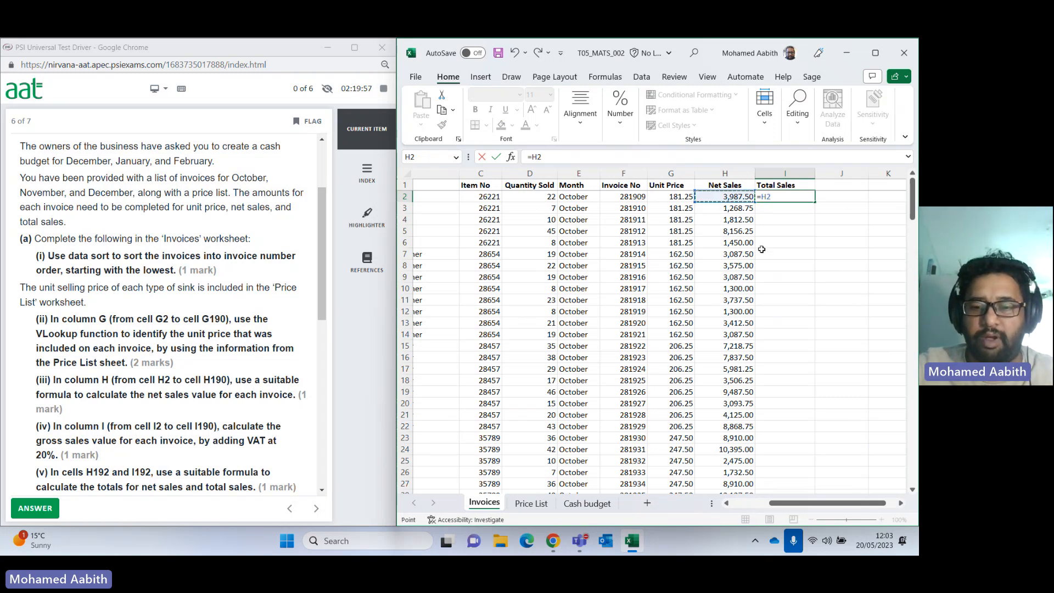
type("*")
type("1`")
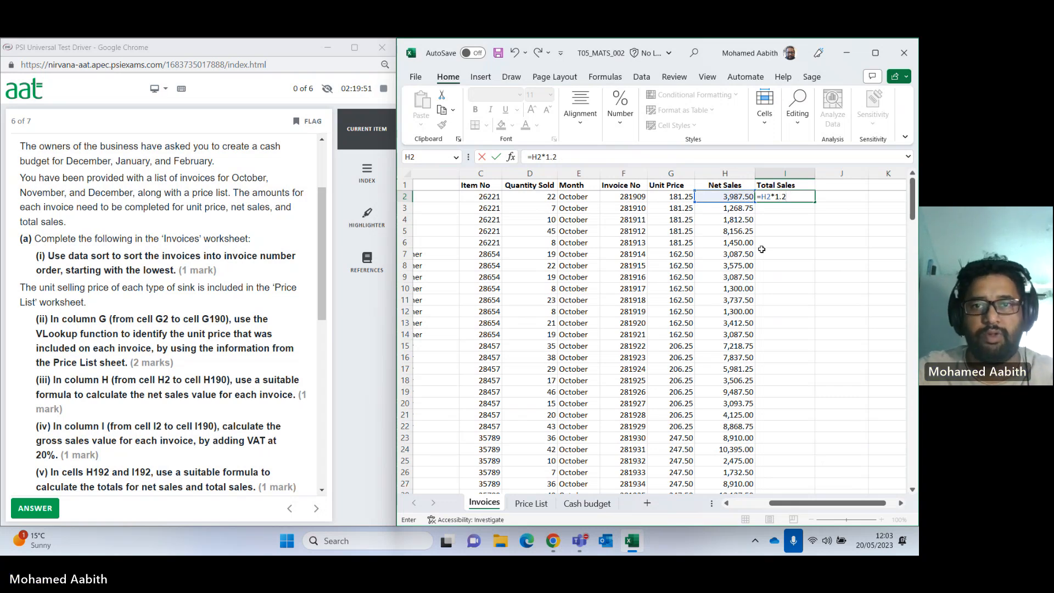
key("Return")
left_click(792, 200)
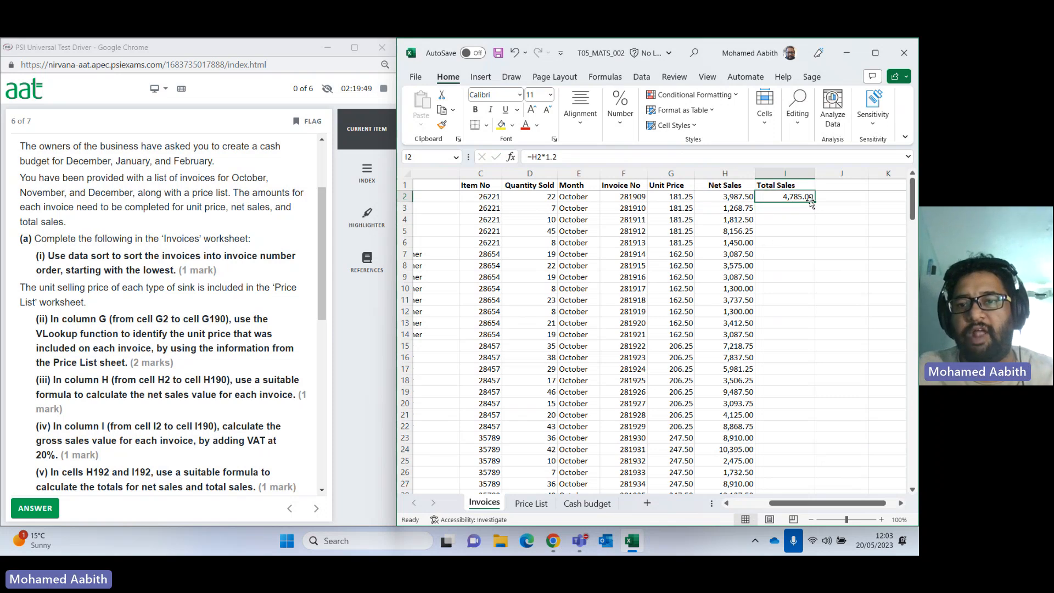
double_click(813, 202)
Total the Net Sales column in cell H192 with the AutoSum formula =SUM(H2:H191).
scroll(787, 356, "down", 12)
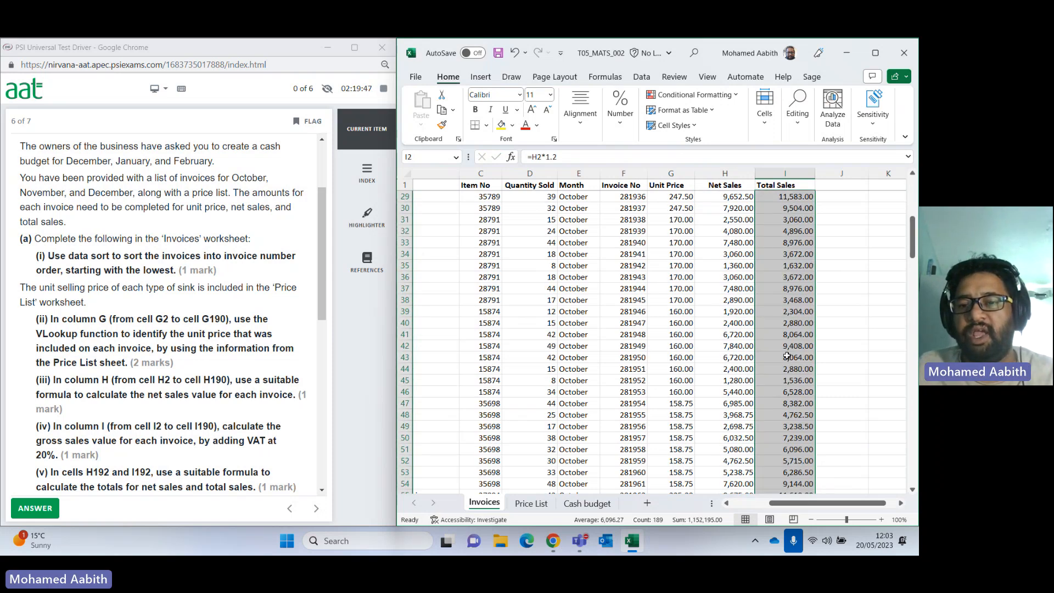
scroll(786, 357, "down", 20)
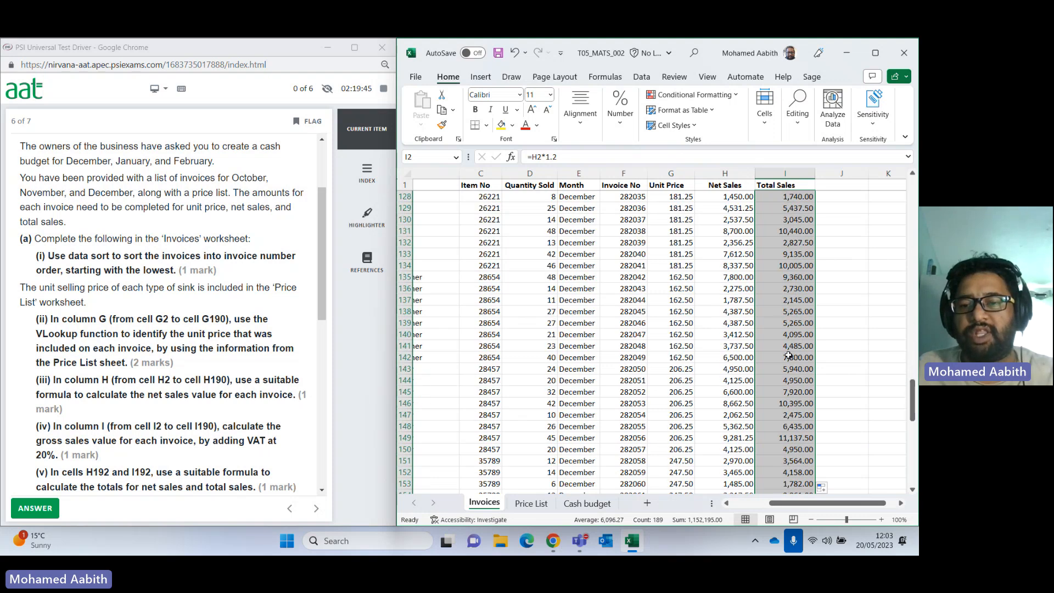
scroll(787, 356, "down", 4)
left_click(723, 347)
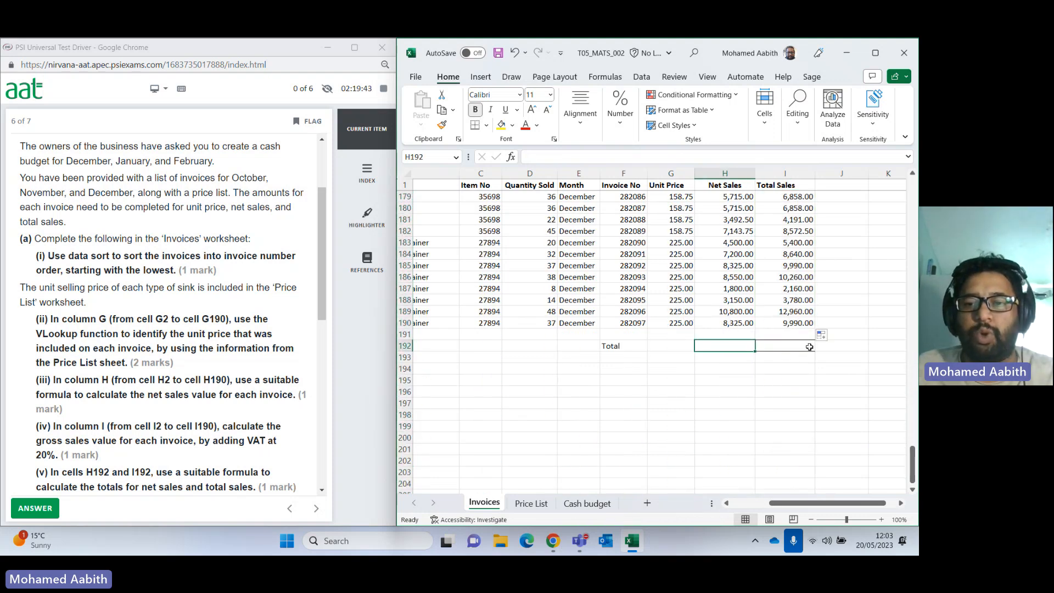
left_click(802, 345)
left_click(730, 345)
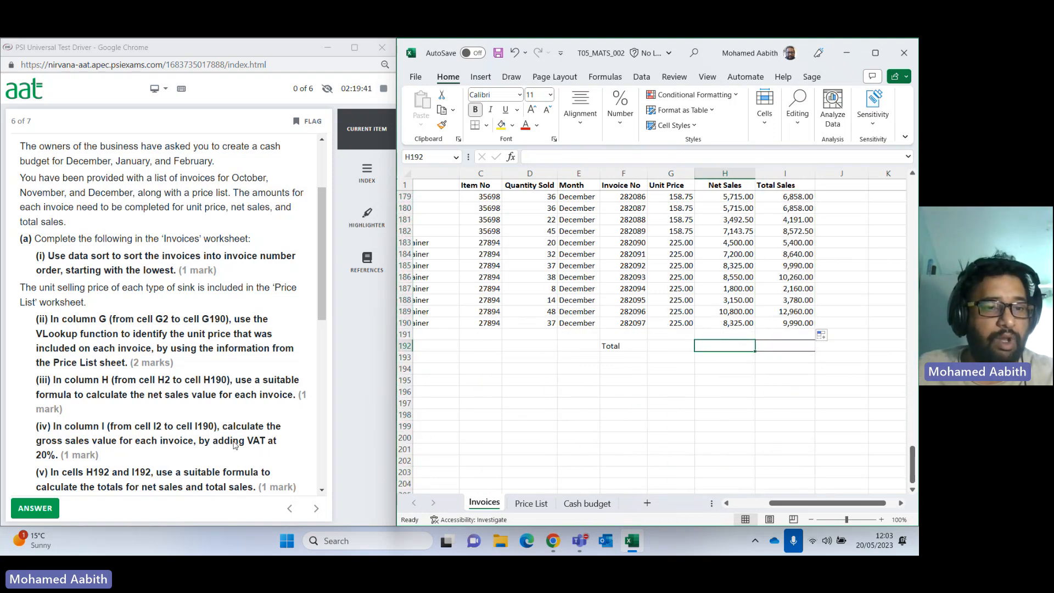
scroll(235, 444, "down", 3)
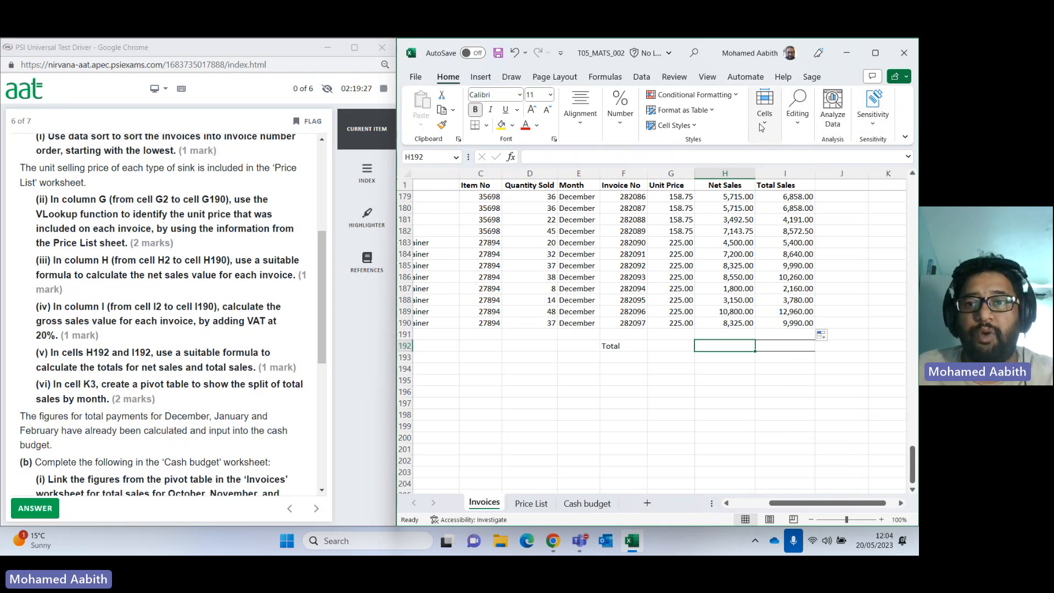
left_click(793, 125)
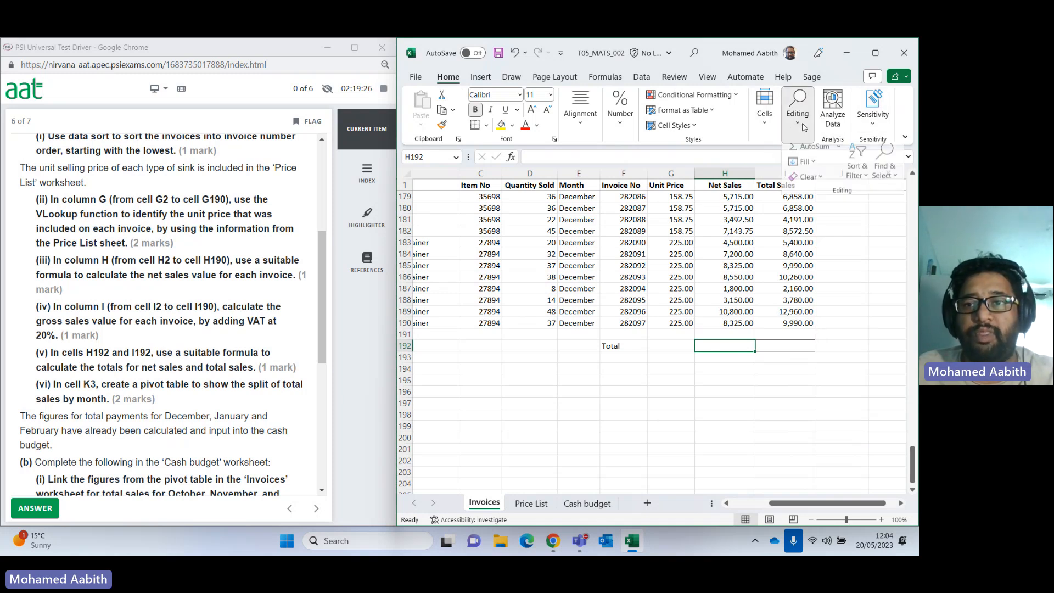
left_click(810, 152)
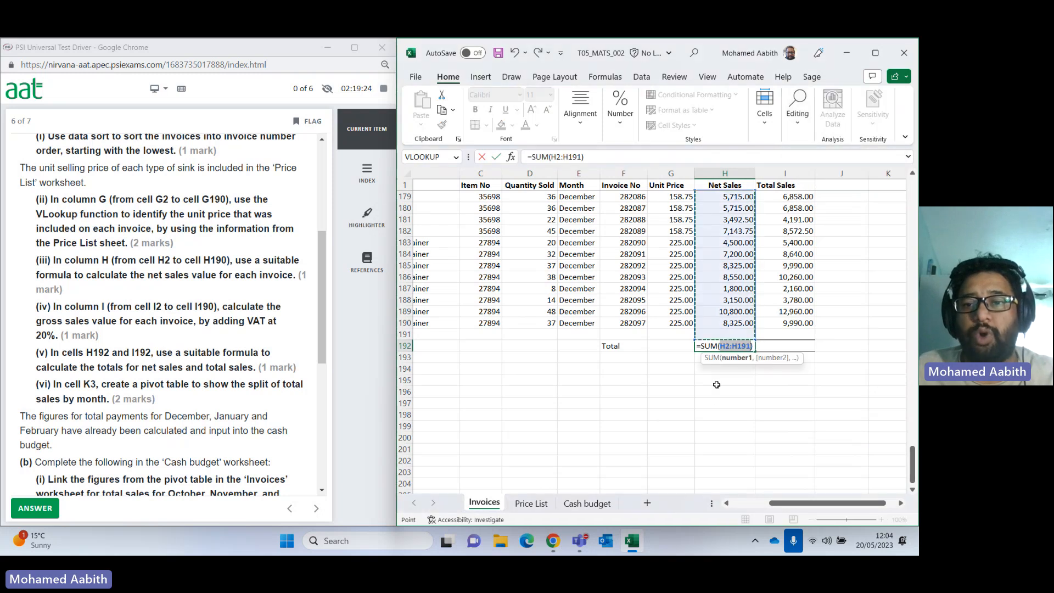
key("Return")
Copy the H192 total formula across to I192 and check the column range it sums.
left_click(735, 346)
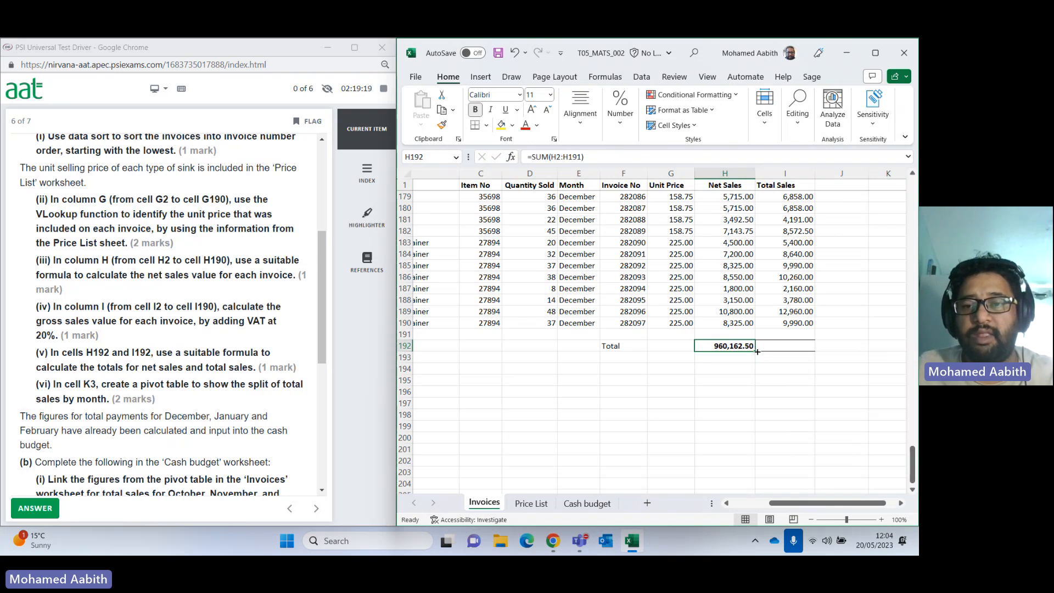
left_click_drag(755, 351, 785, 350)
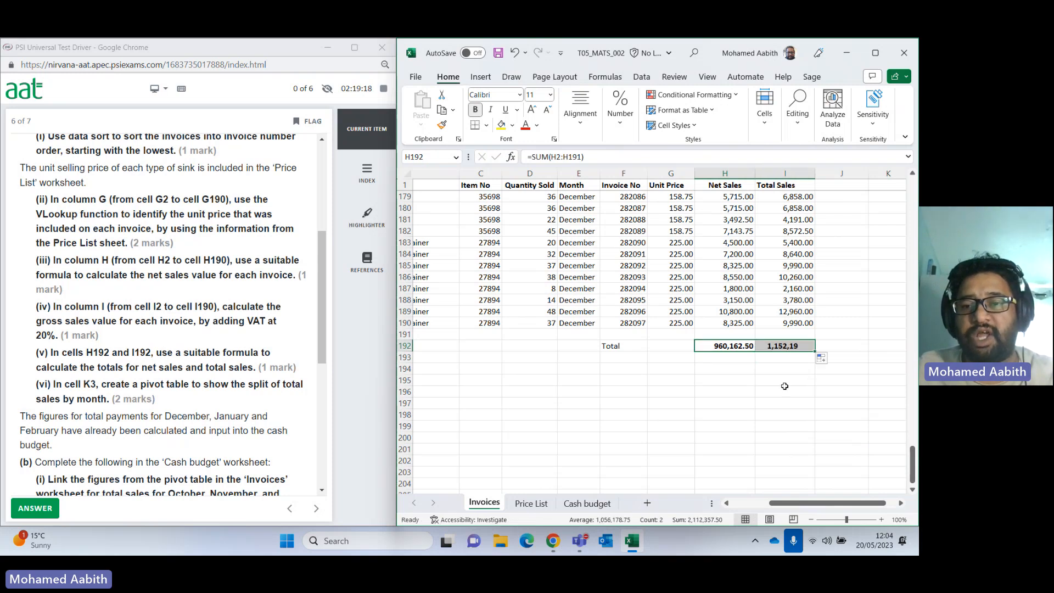
left_click(735, 345)
left_click(800, 348)
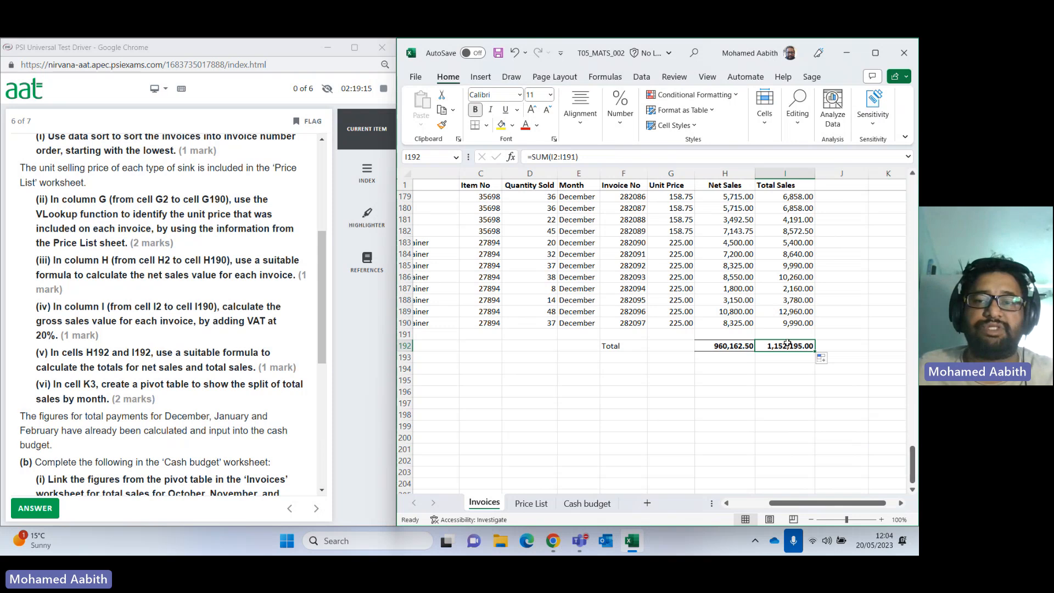
Maximise the workbook window so that it fills the whole screen.
scroll(801, 313, "up", 16)
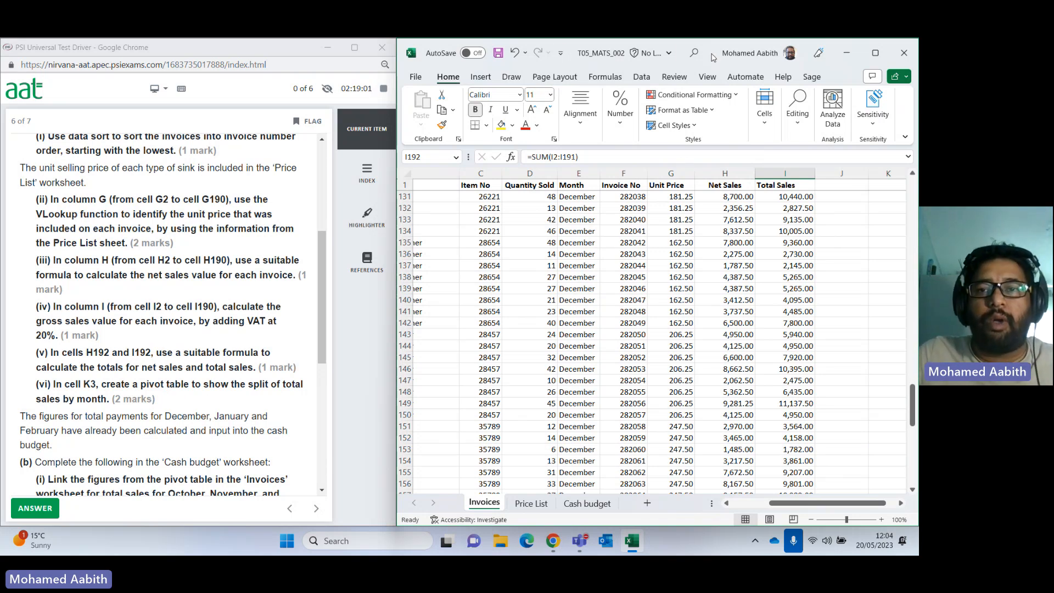
left_click_drag(717, 55, 492, 57)
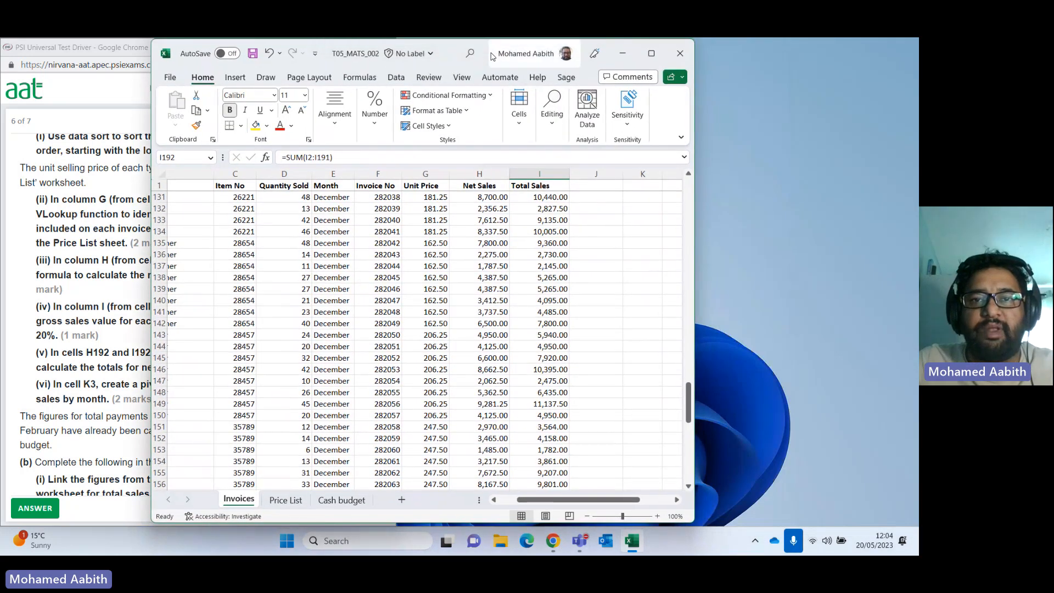
double_click(493, 56)
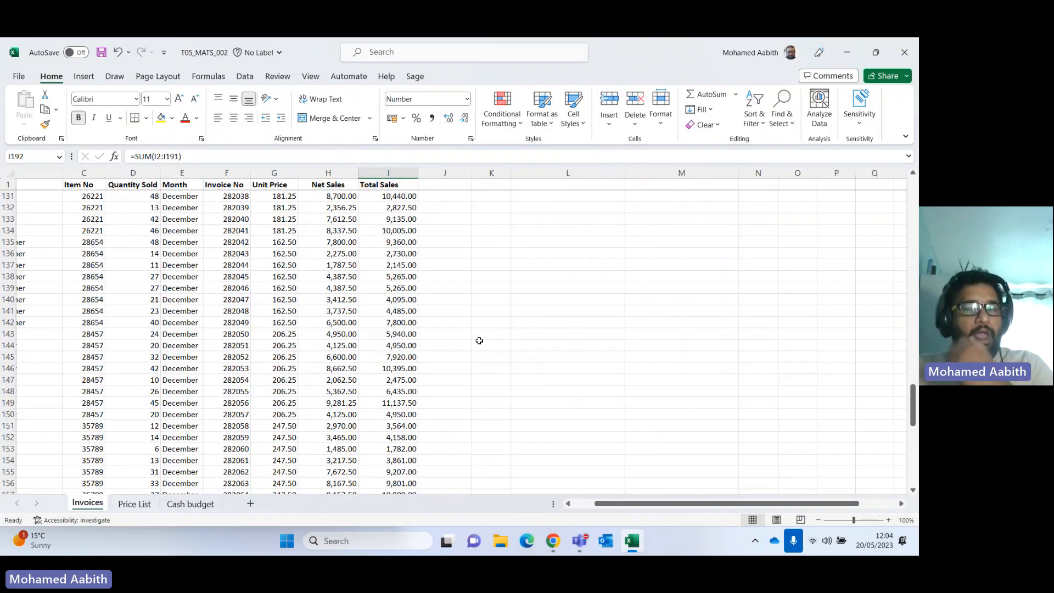
Insert a PivotTable from range B1:I190 of the Invoices sheet, placed on the existing worksheet at cell K3.
scroll(498, 211, "up", 6)
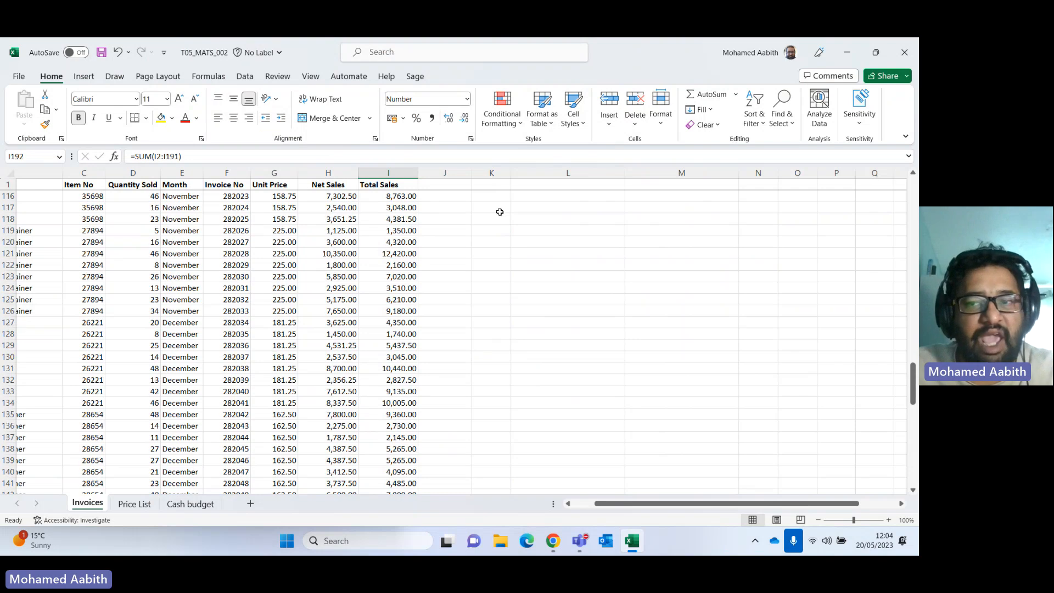
left_click_drag(914, 383, 912, 205)
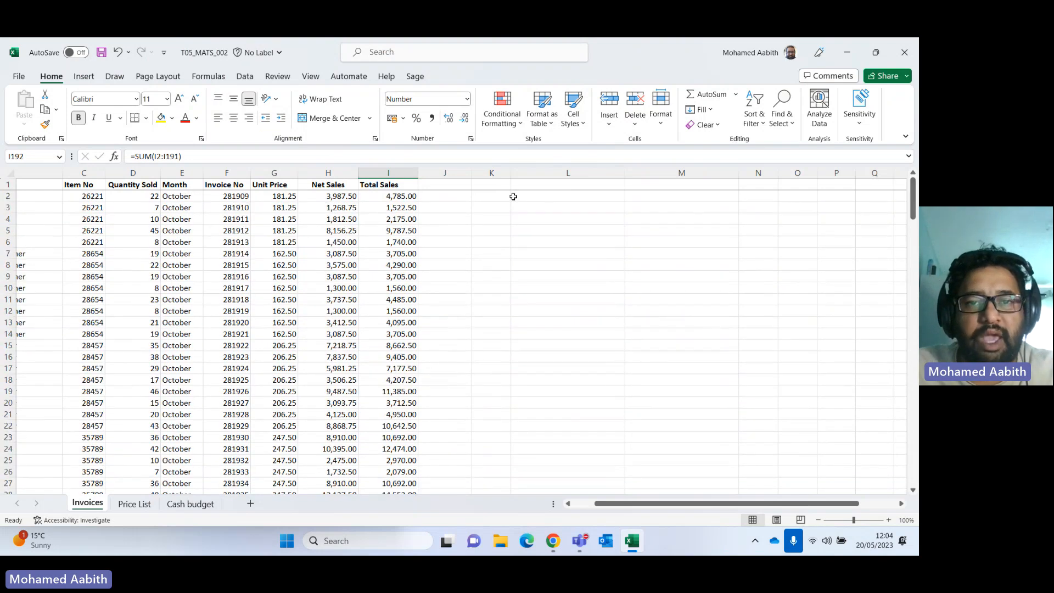
left_click(508, 197)
key("Return")
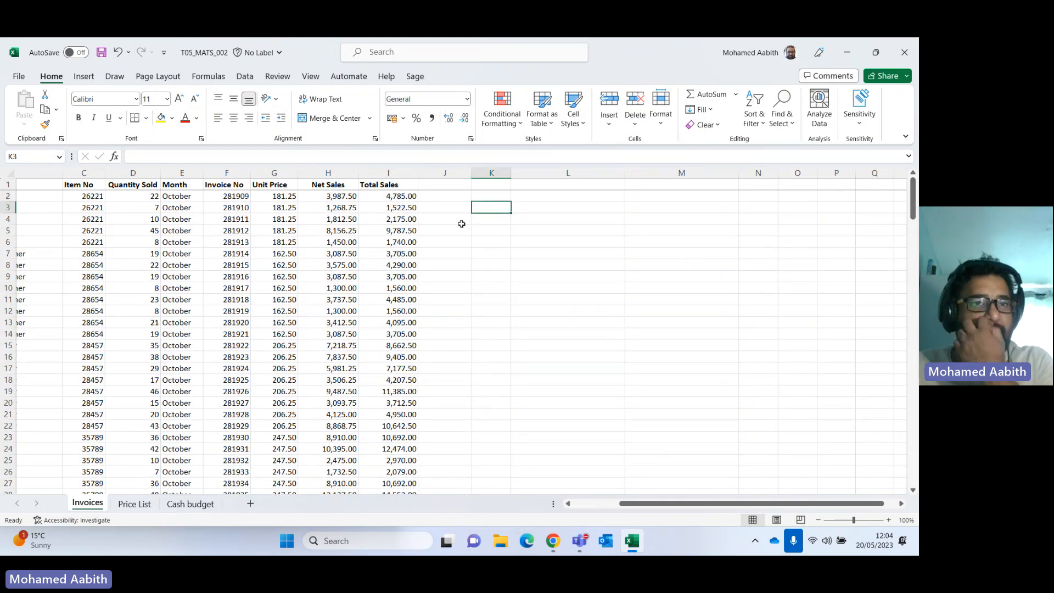
left_click(84, 76)
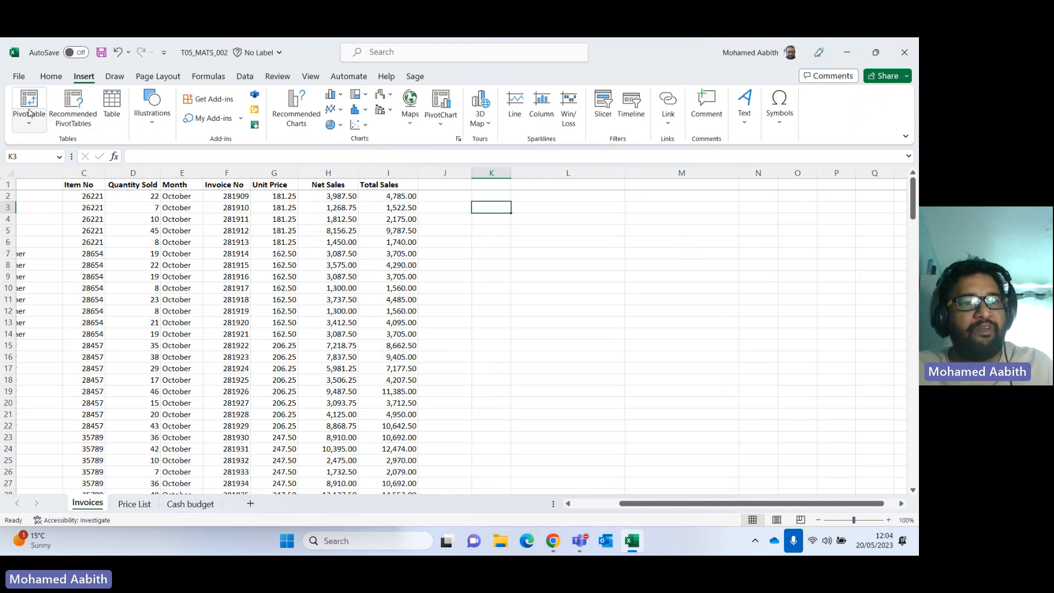
left_click(25, 105)
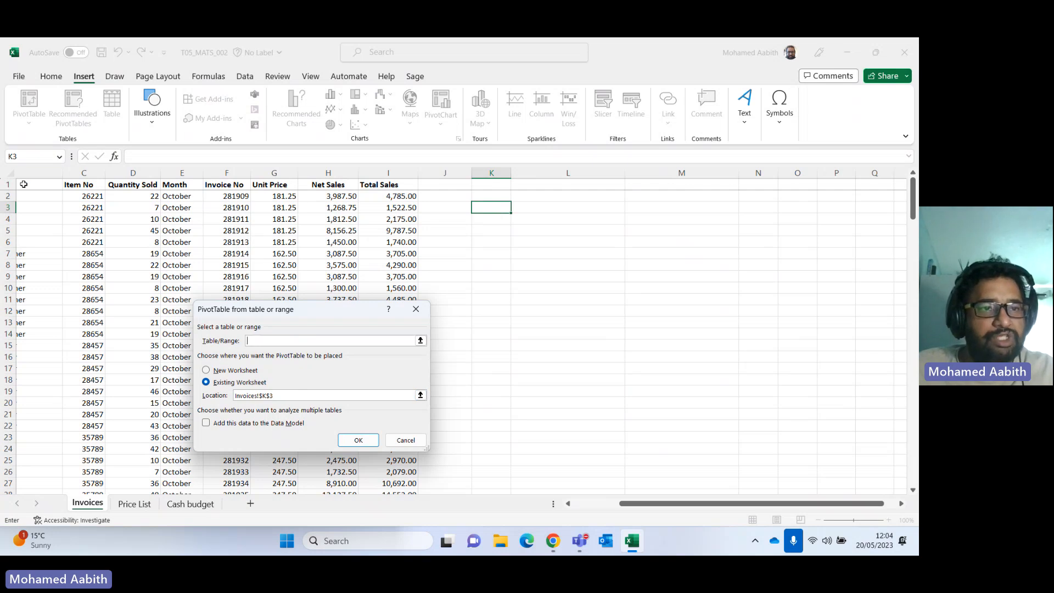
left_click(394, 186)
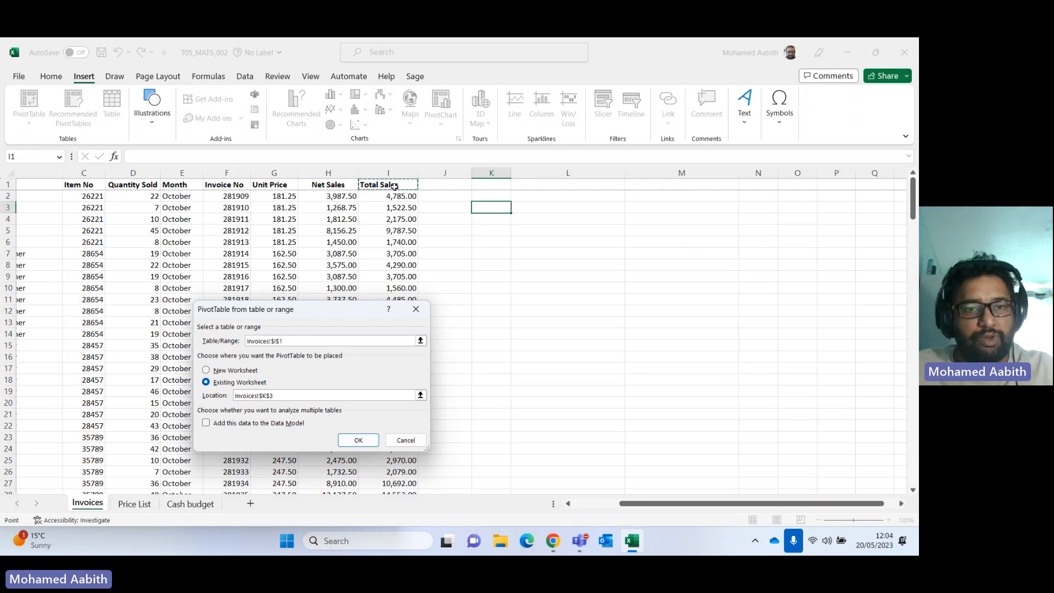
key("ctrl+a")
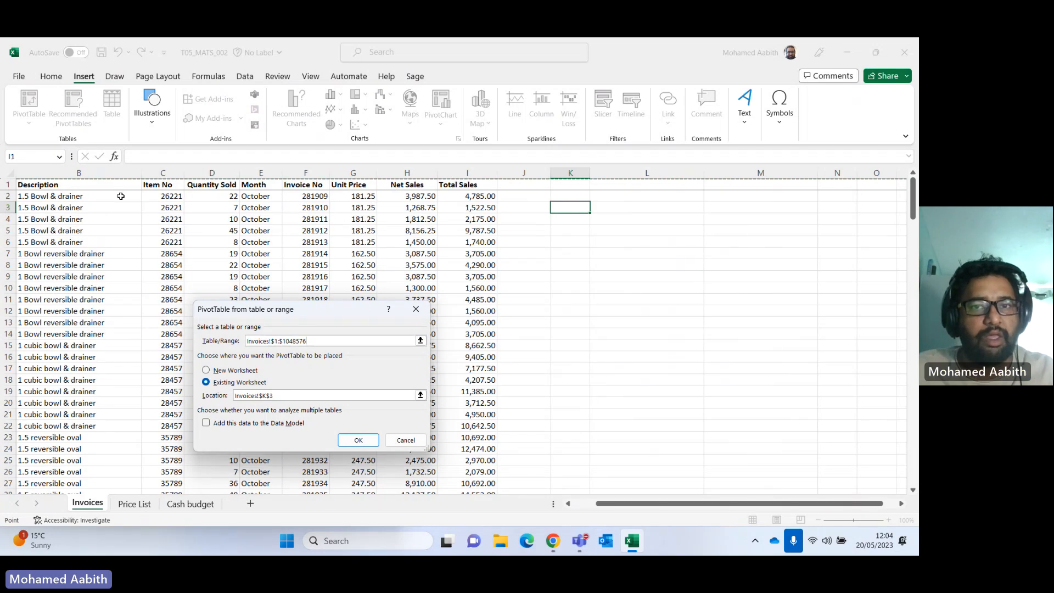
left_click(25, 186)
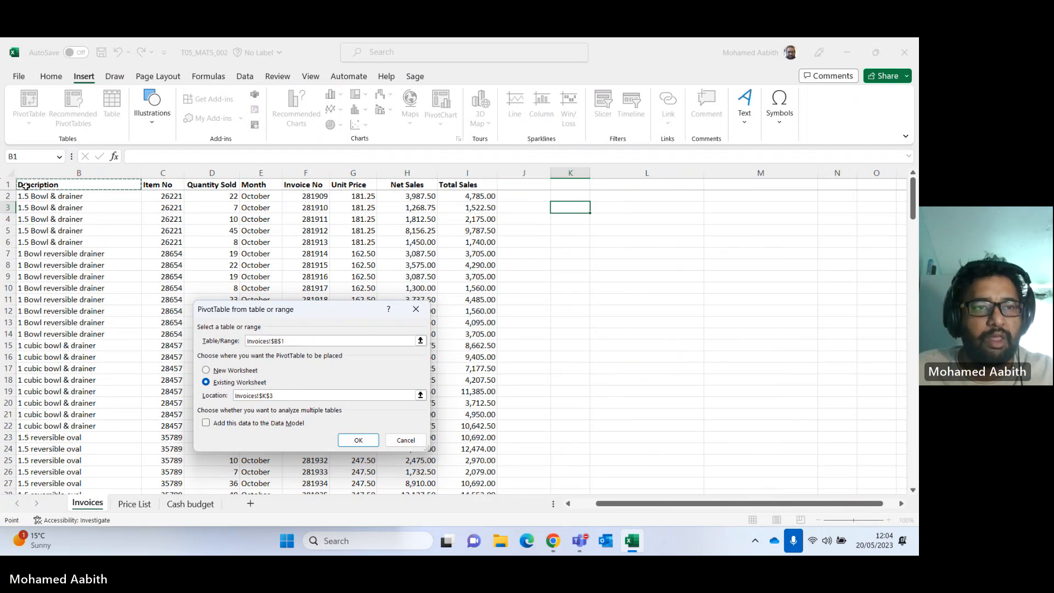
left_click_drag(25, 186, 472, 476)
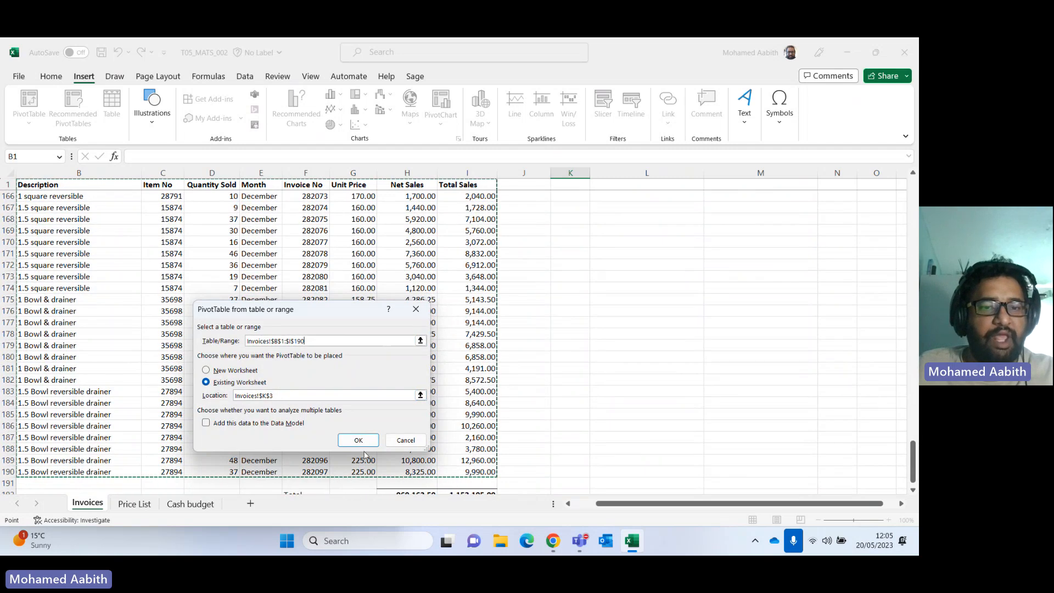
left_click(378, 438)
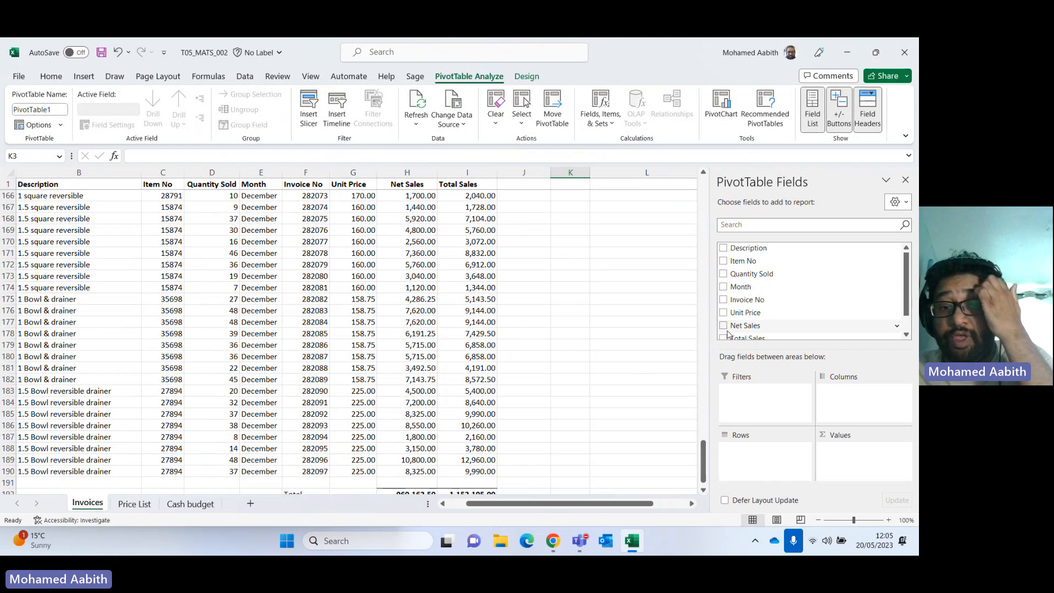
Check requirement (vi) in the exam window, and add Total Sales to the pivot table as the summed value.
key("alt+Tab")
key("Tab")
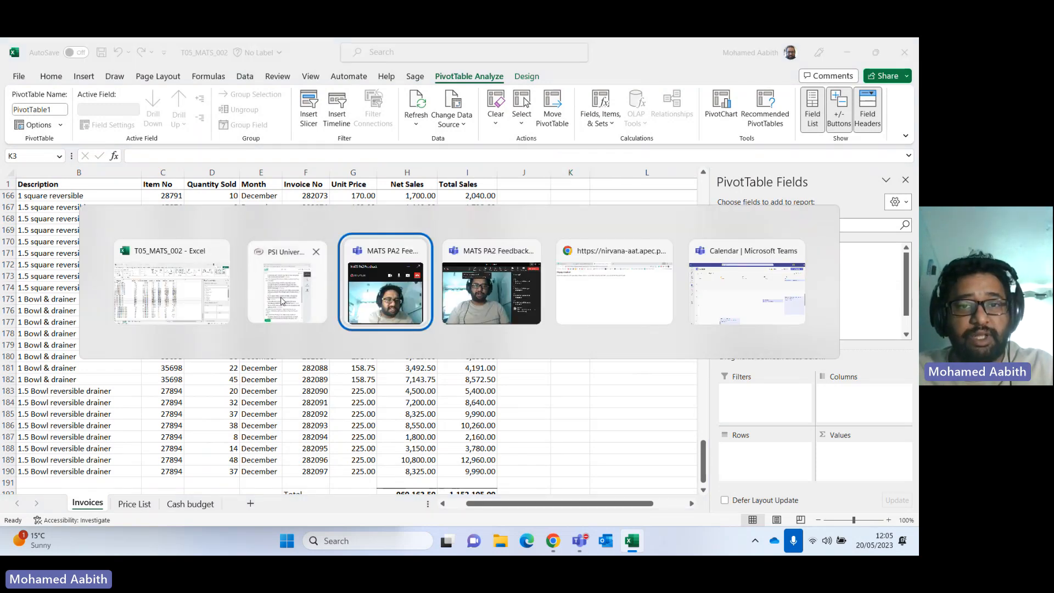
left_click(278, 325)
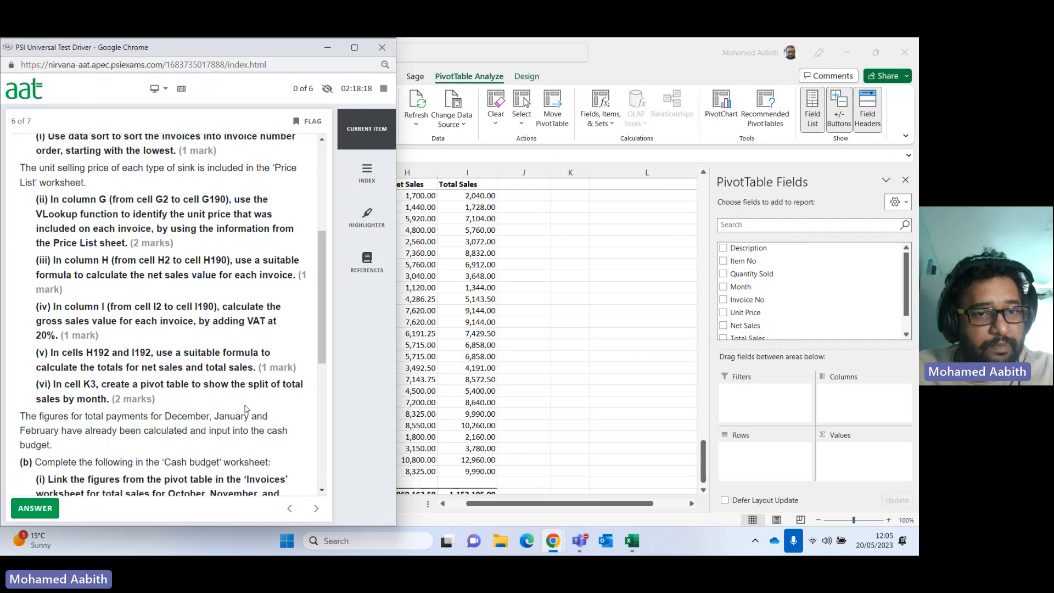
left_click(859, 293)
scroll(823, 302, "down", 1)
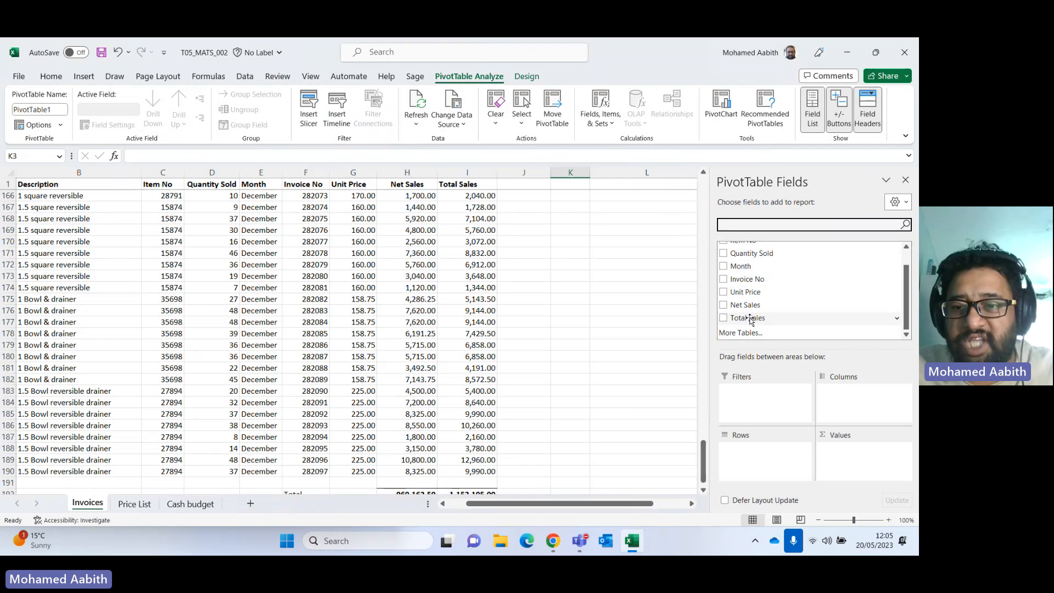
left_click_drag(748, 318, 840, 447)
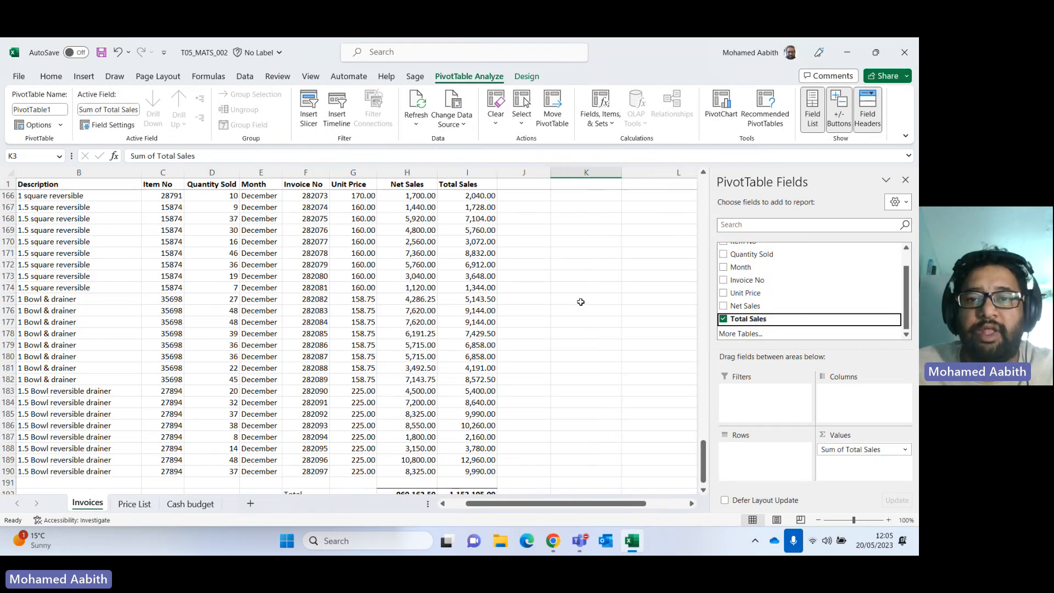
scroll(592, 297, "up", 5)
scroll(591, 297, "up", 20)
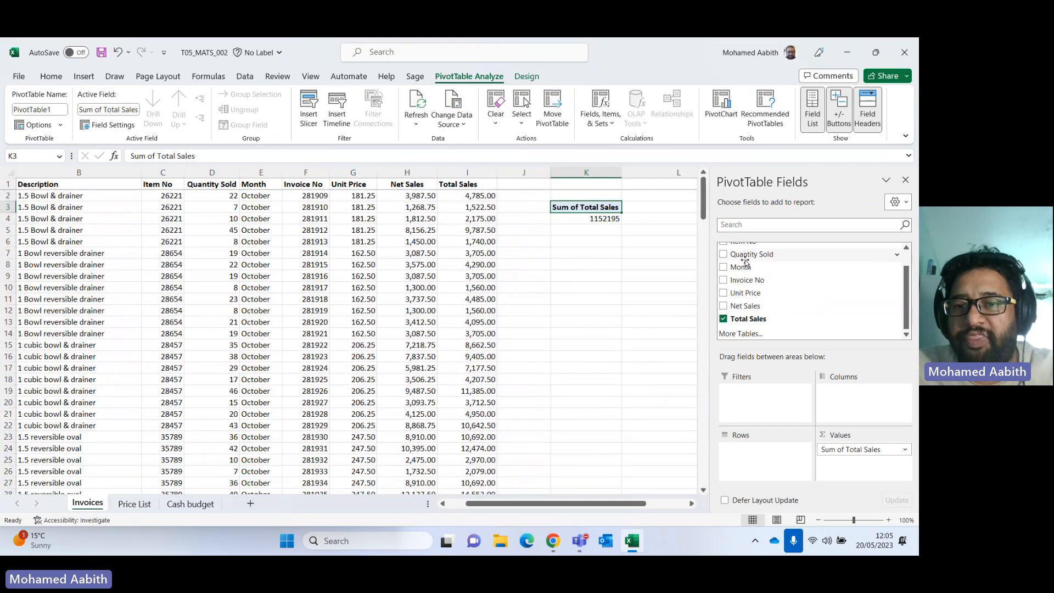
Add the Month field to the pivot table as columns, and move it to the rows area.
left_click_drag(743, 268, 845, 407)
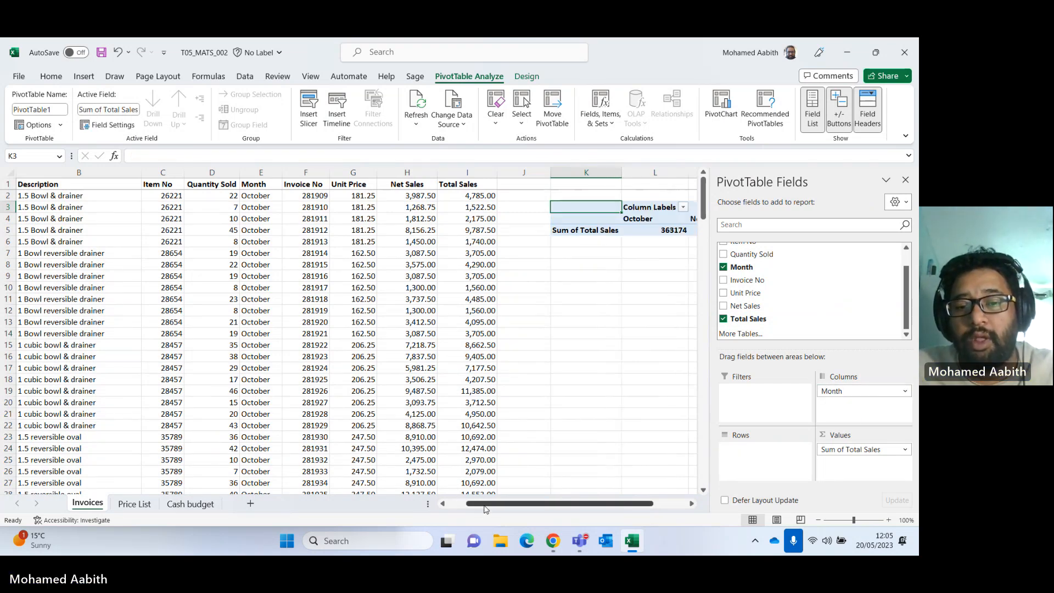
left_click_drag(486, 504, 572, 498)
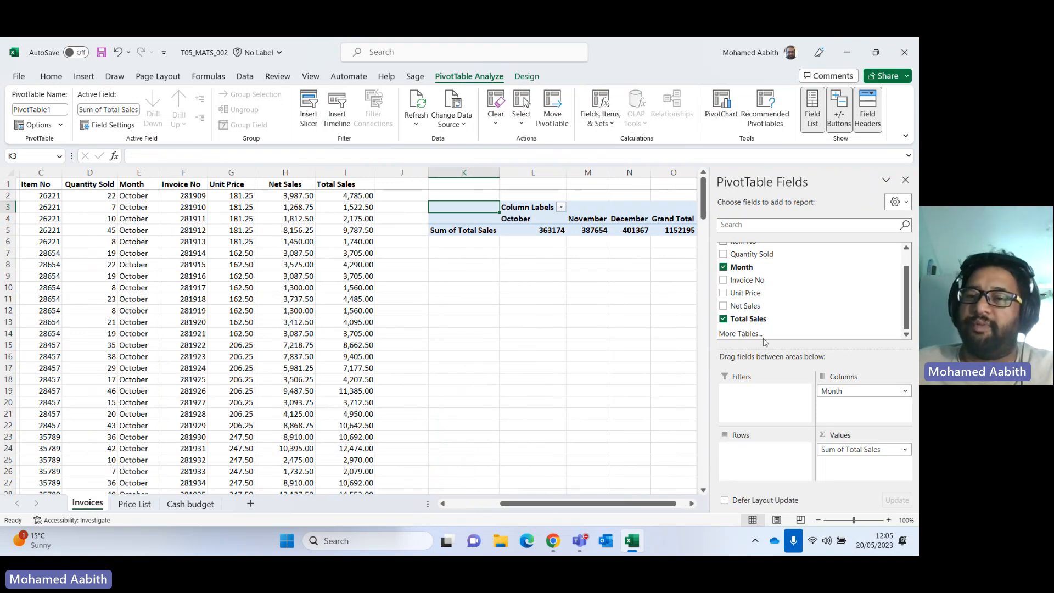
left_click_drag(840, 390, 766, 449)
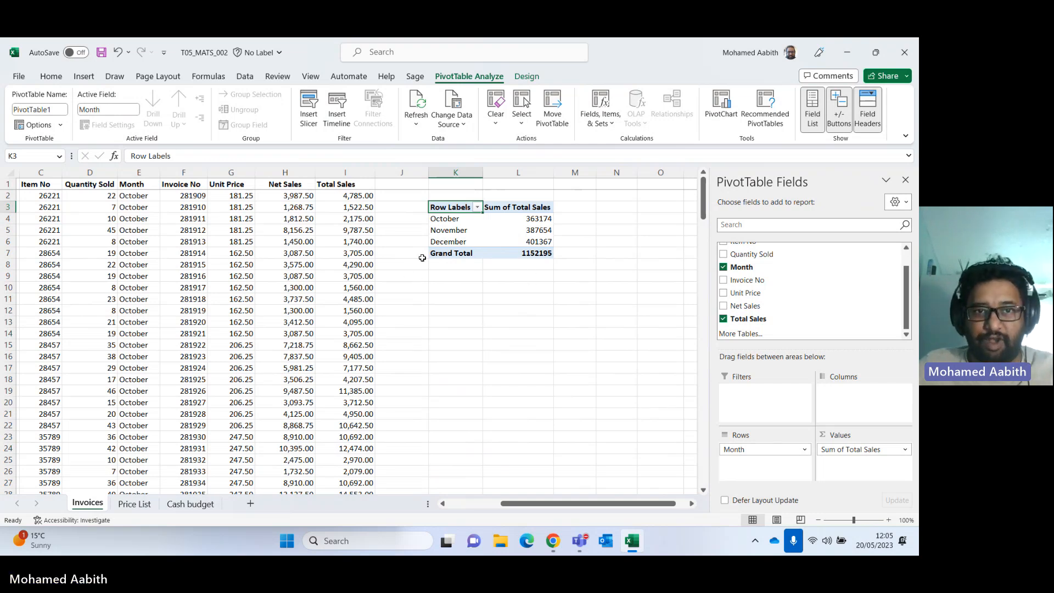
Compare the pivot table's grand total with the Total Sales total in cell I192.
mouse_move(543, 219)
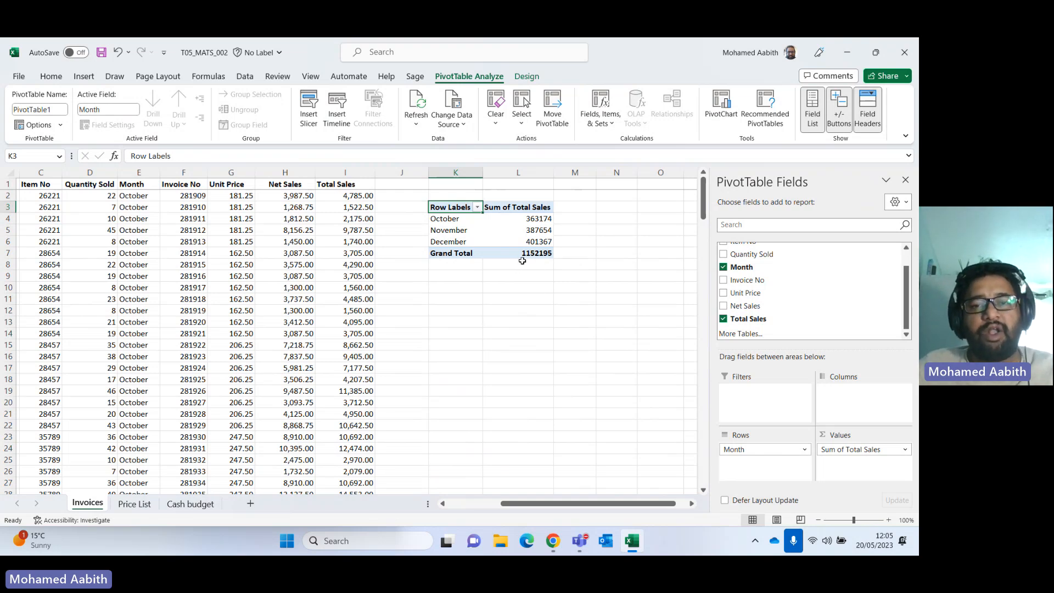
scroll(496, 280, "down", 16)
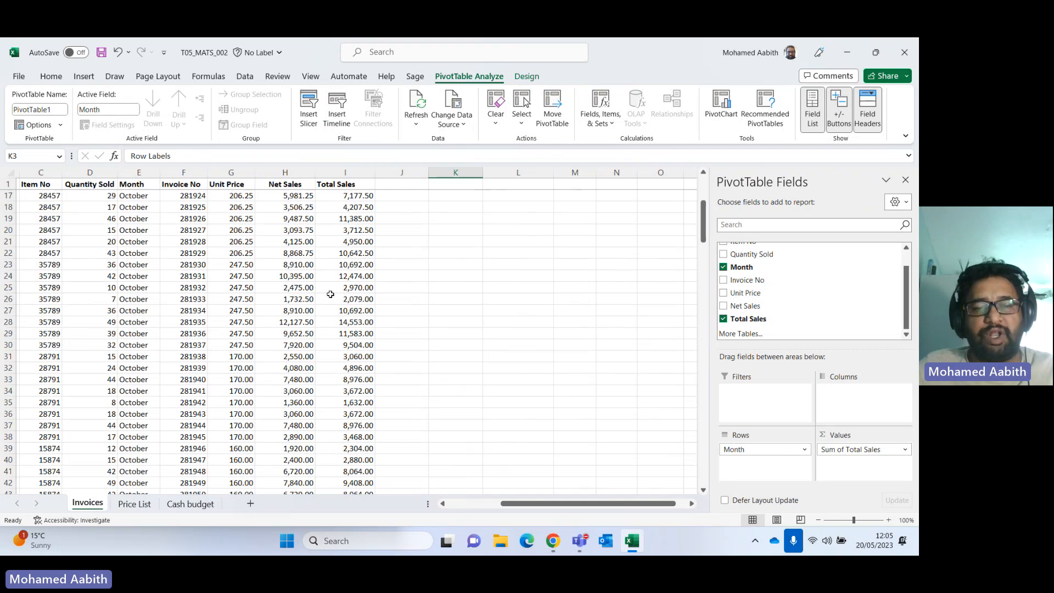
scroll(347, 316, "down", 20)
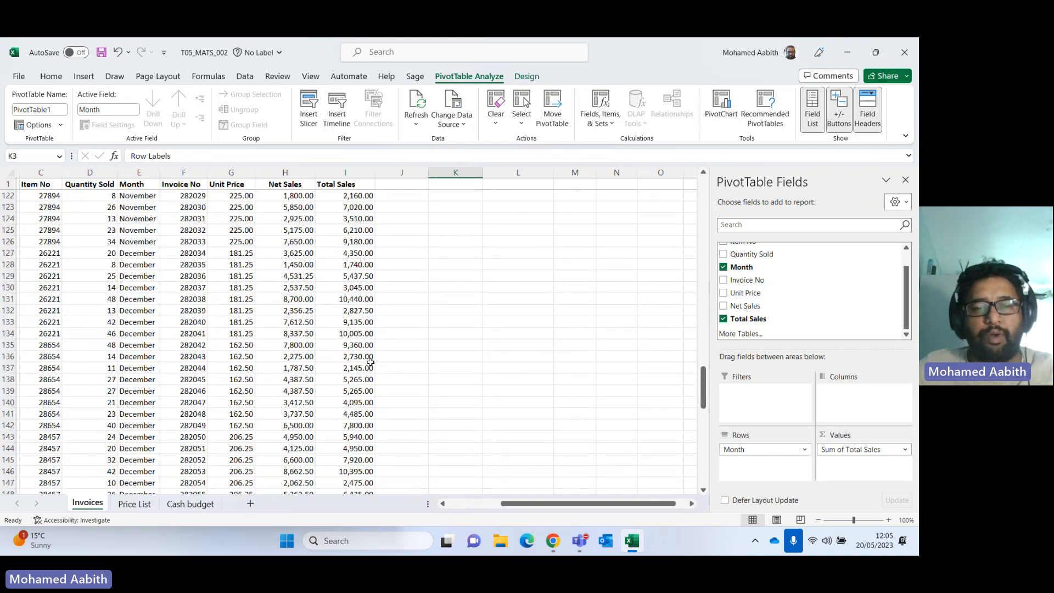
scroll(371, 362, "down", 7)
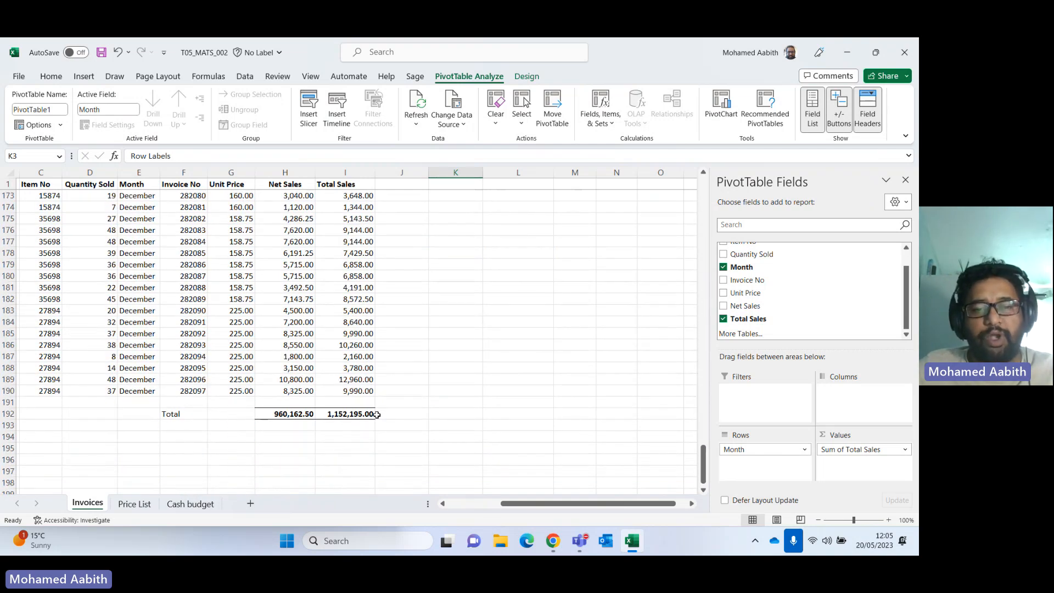
left_click_drag(703, 471, 702, 198)
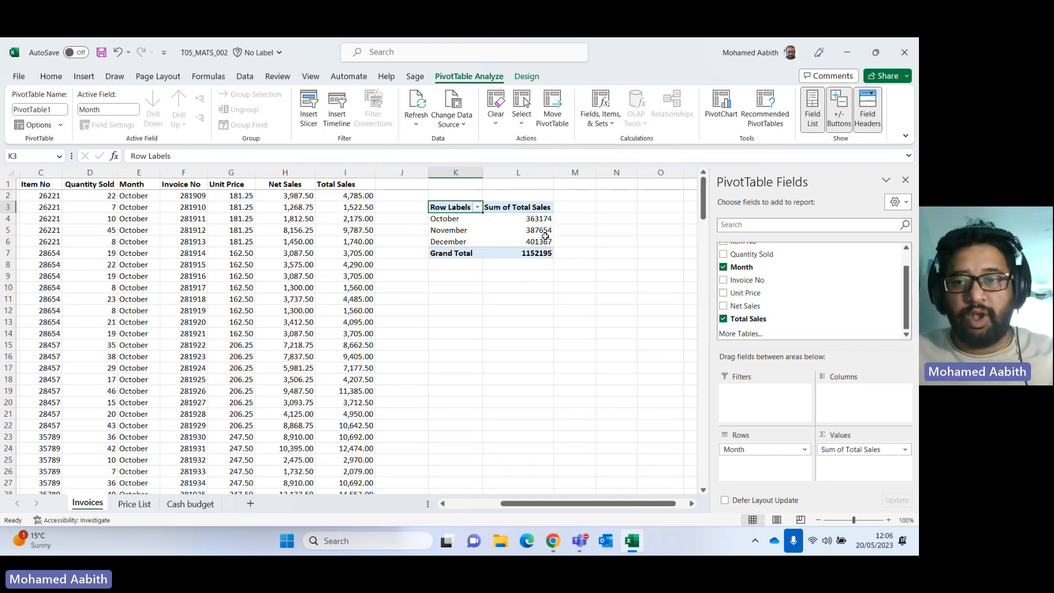
Close the PivotTable field list, place the workbook beside the exam window, and read the part (b) cash budget requirements.
left_click(905, 180)
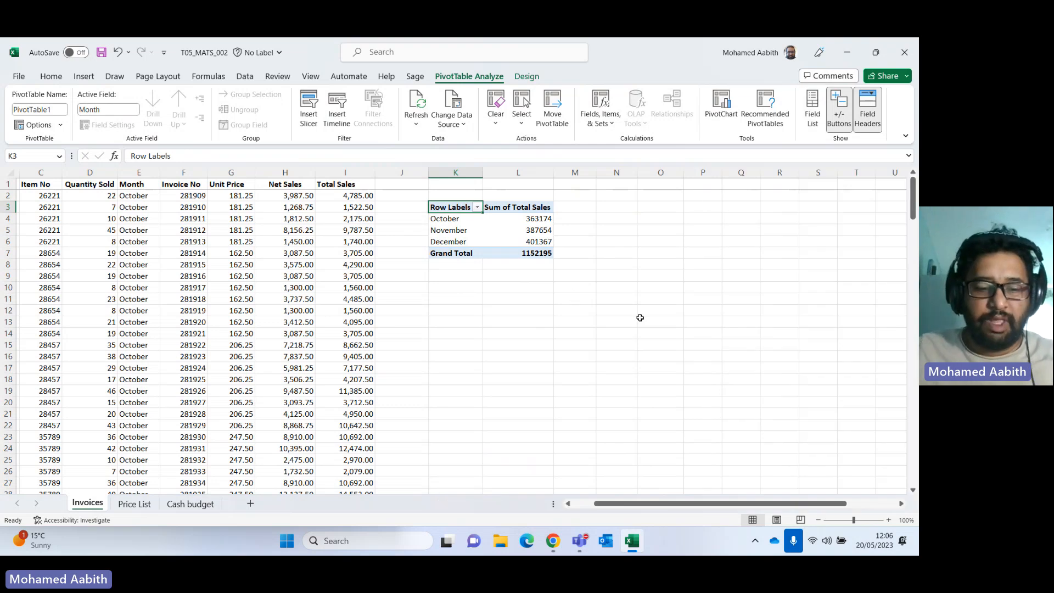
key("super+Right")
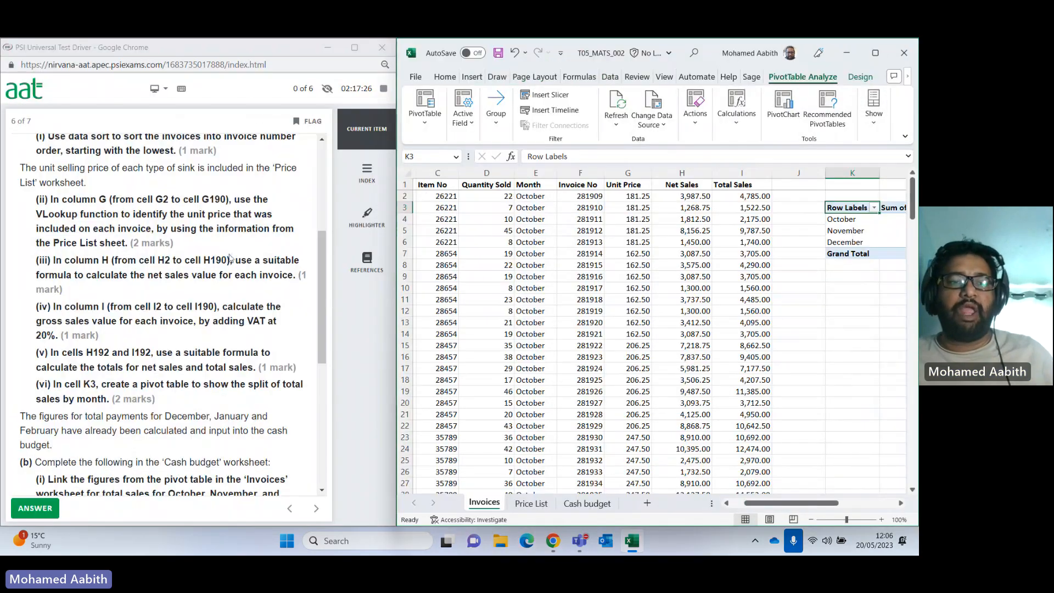
left_click(253, 349)
scroll(265, 379, "down", 4)
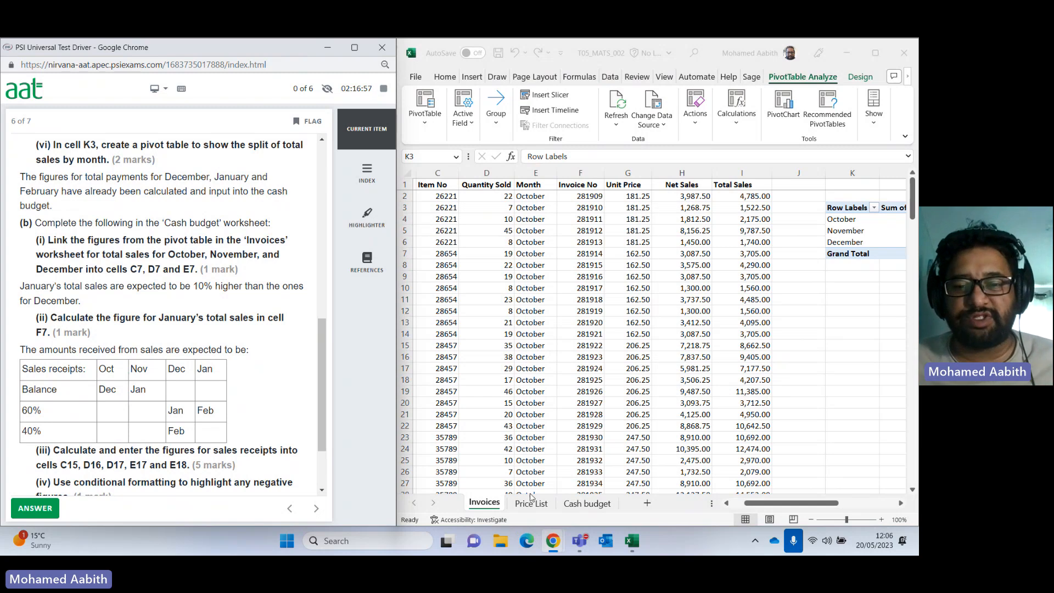
Link cell C7 on the Cash budget sheet to October's total sales in the Invoices pivot table.
left_click(564, 504)
left_click(587, 503)
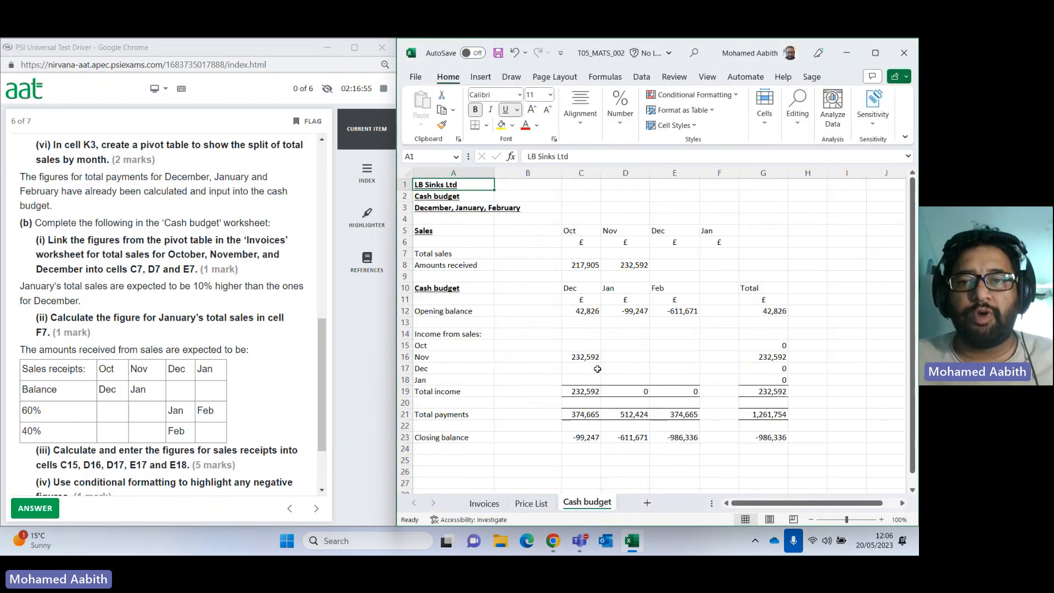
left_click(578, 251)
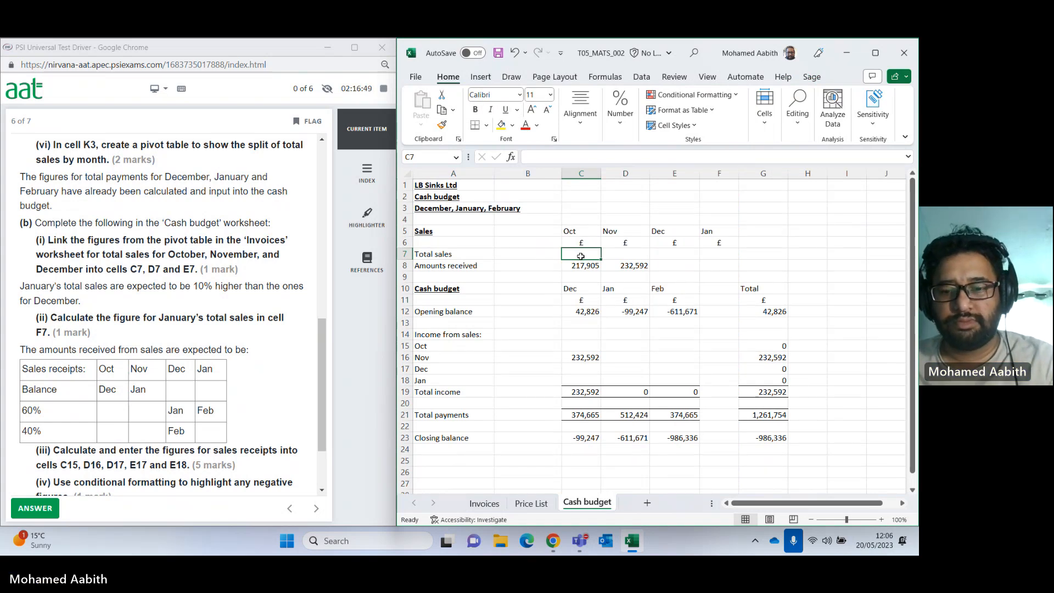
type("=")
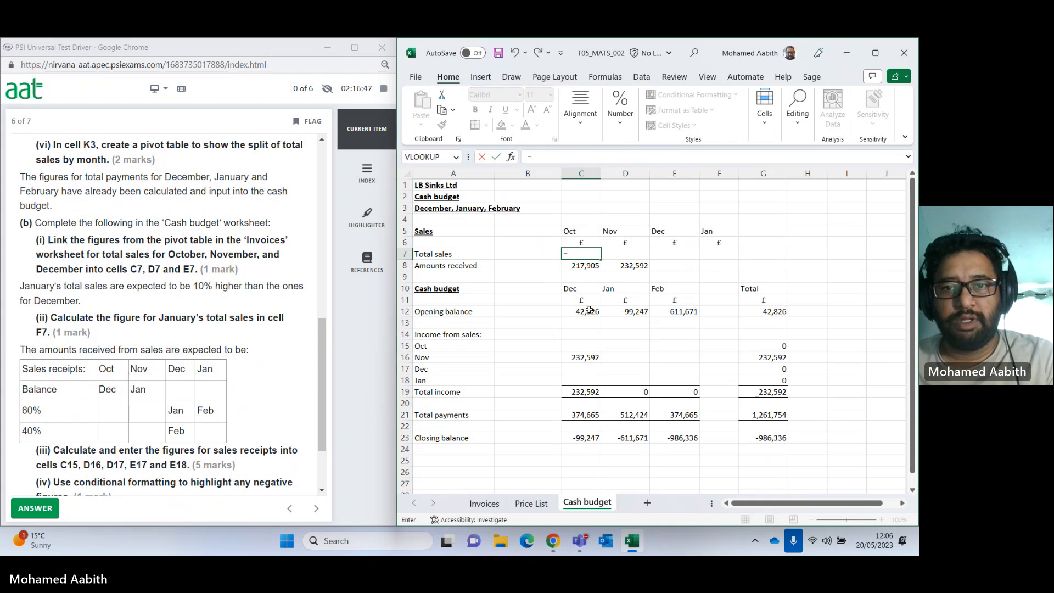
left_click(485, 503)
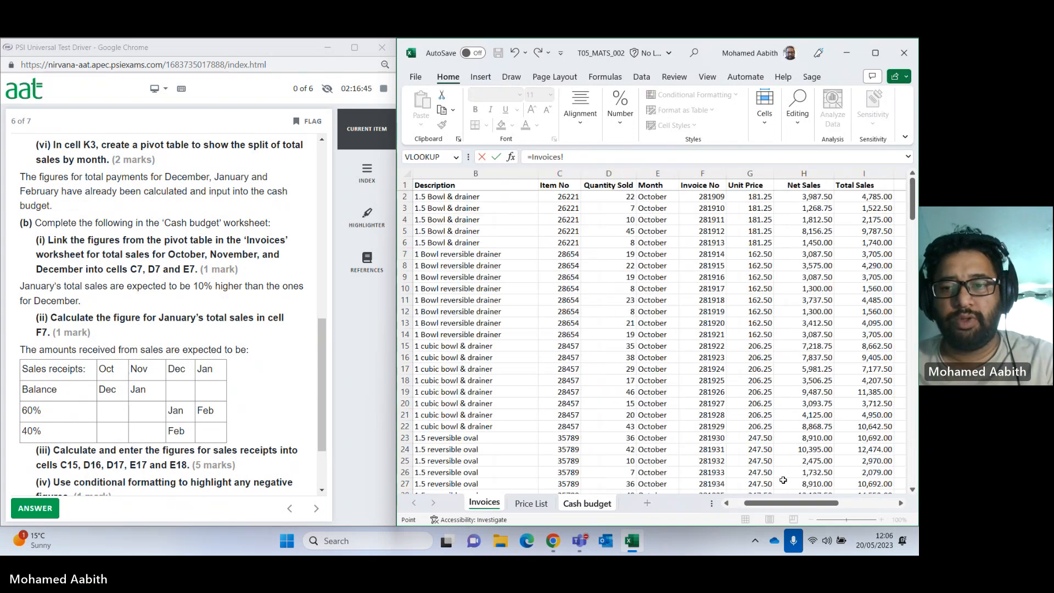
left_click(901, 503)
left_click(900, 503)
left_click(901, 503)
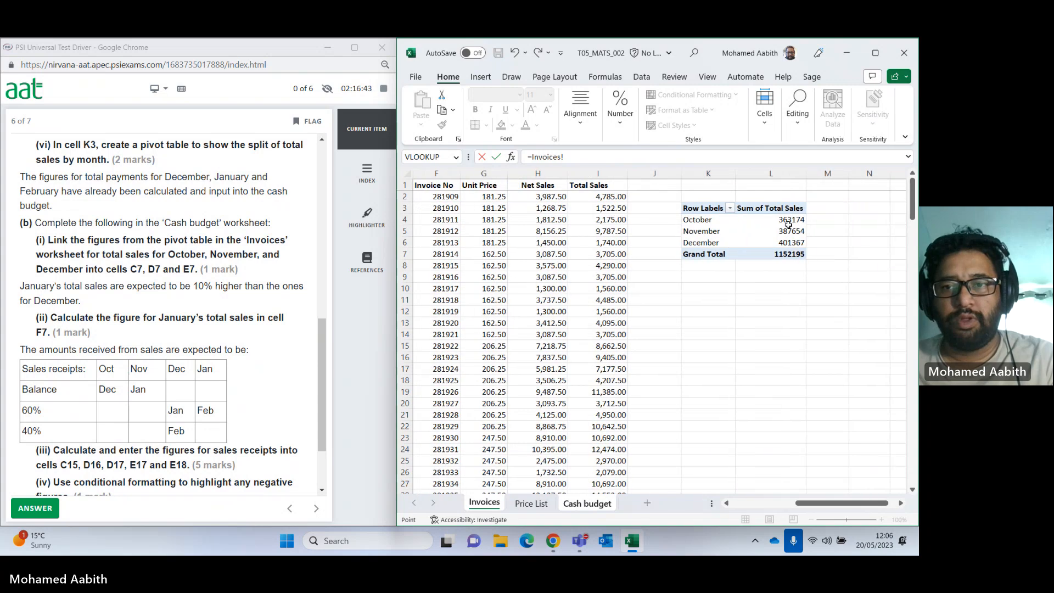
left_click(789, 221)
key("Return")
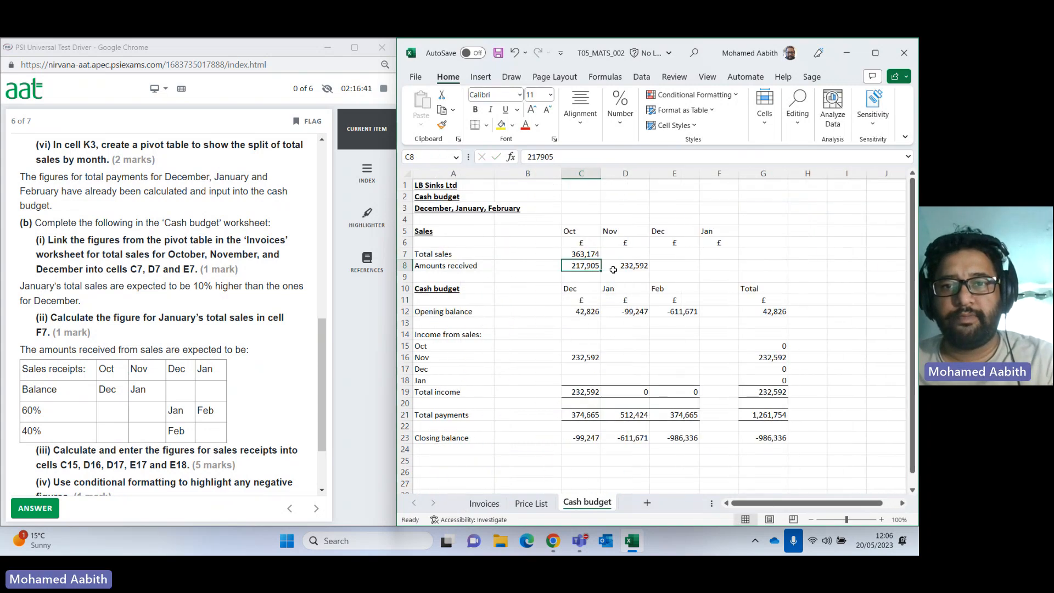
Link cell D7 on the Cash budget sheet to November's total sales in the Invoices pivot table.
left_click(618, 255)
type("=")
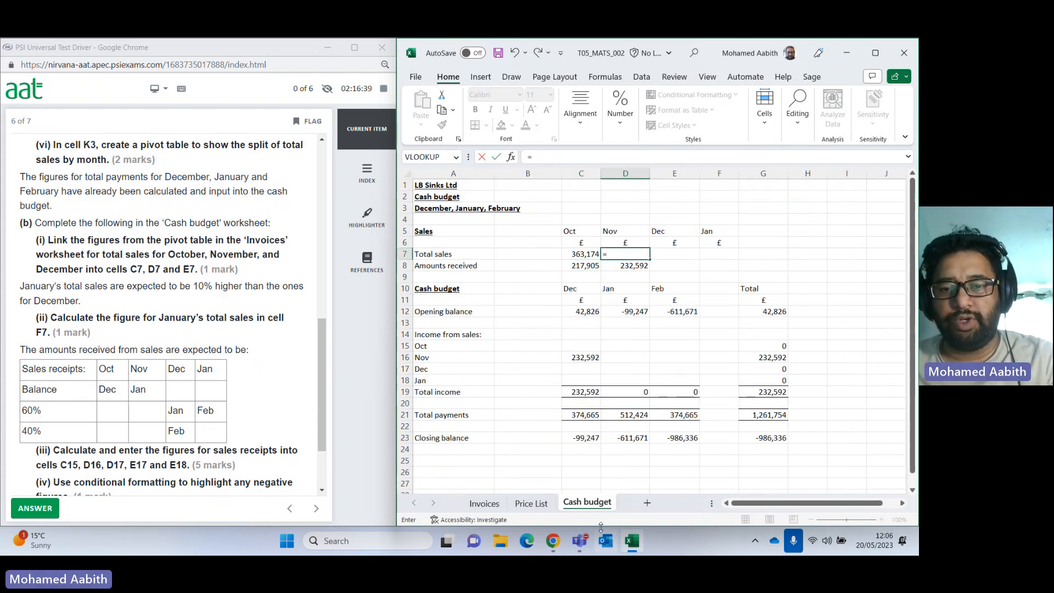
left_click(485, 503)
left_click(791, 231)
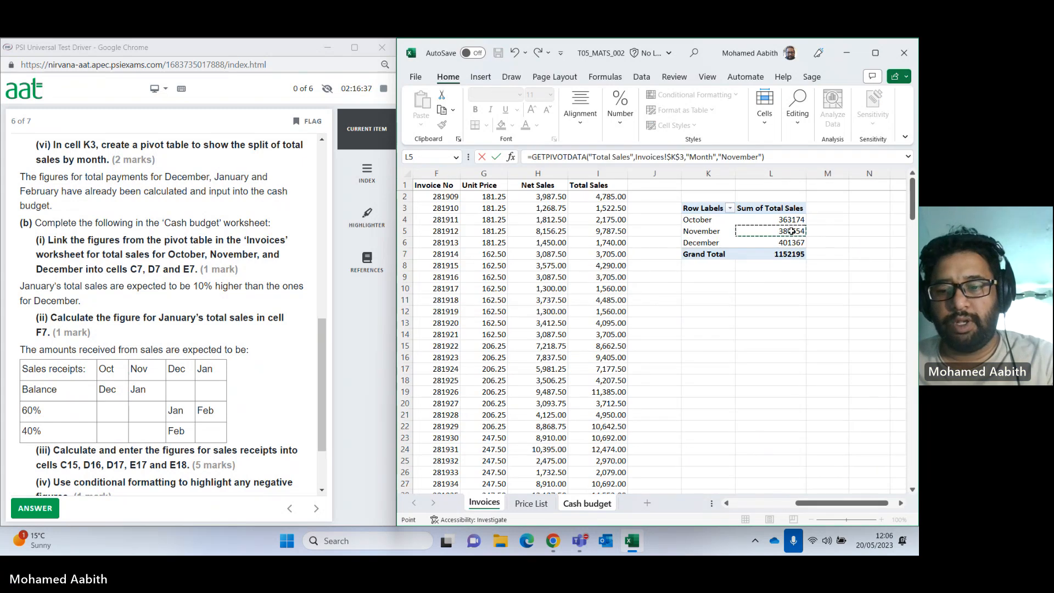
key("Return")
Link cell E7 on the Cash budget sheet to December's total sales in the Invoices pivot table.
left_click(674, 254)
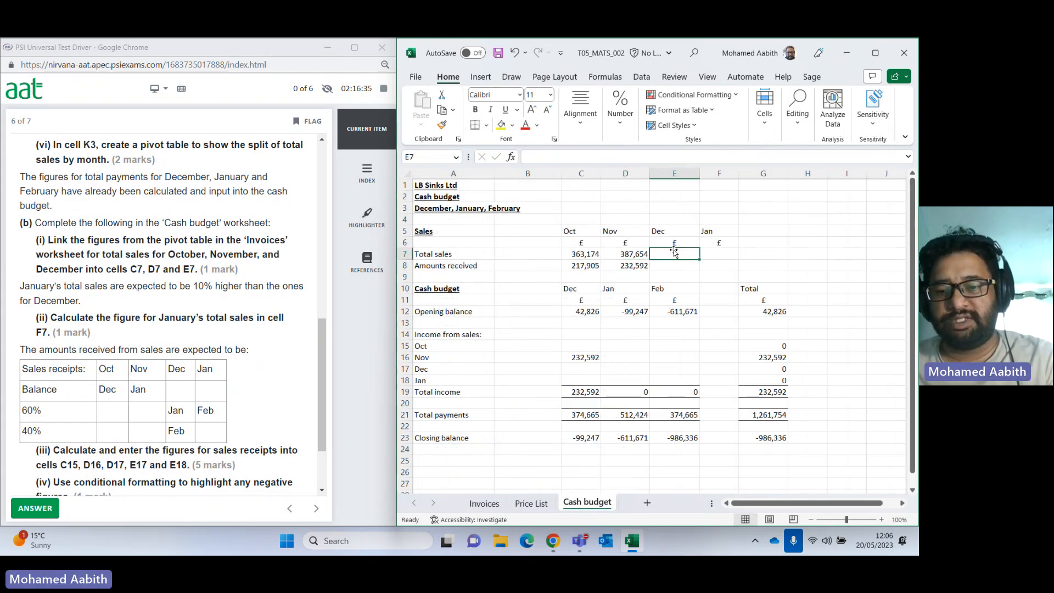
type("=")
left_click(531, 503)
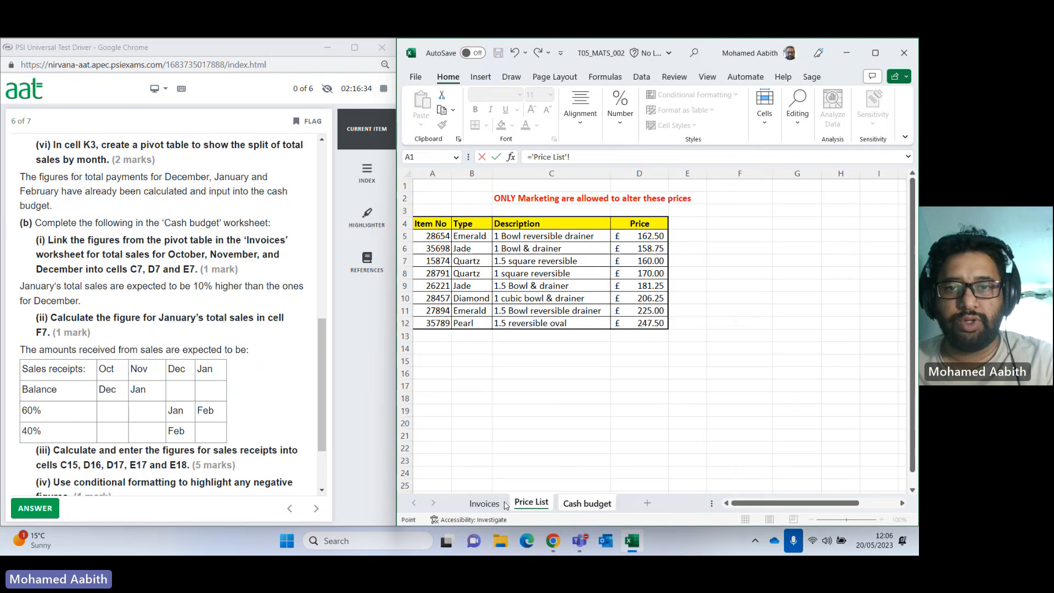
left_click(485, 503)
left_click(782, 243)
key("Return")
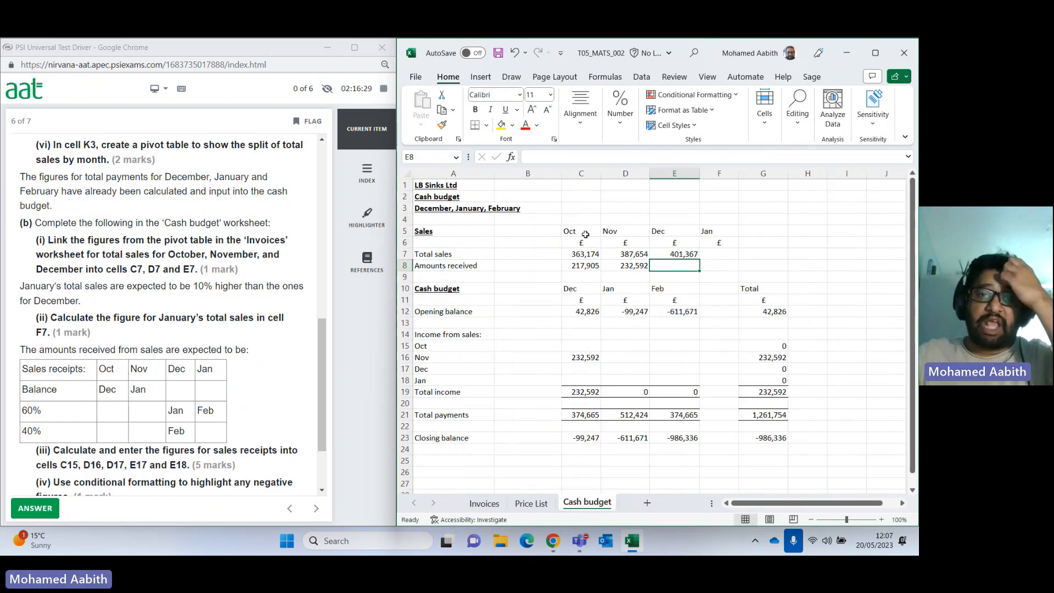
Review the linked total sales in C7:E7 and the October and November amounts received in C8:D8.
left_click_drag(583, 253, 670, 257)
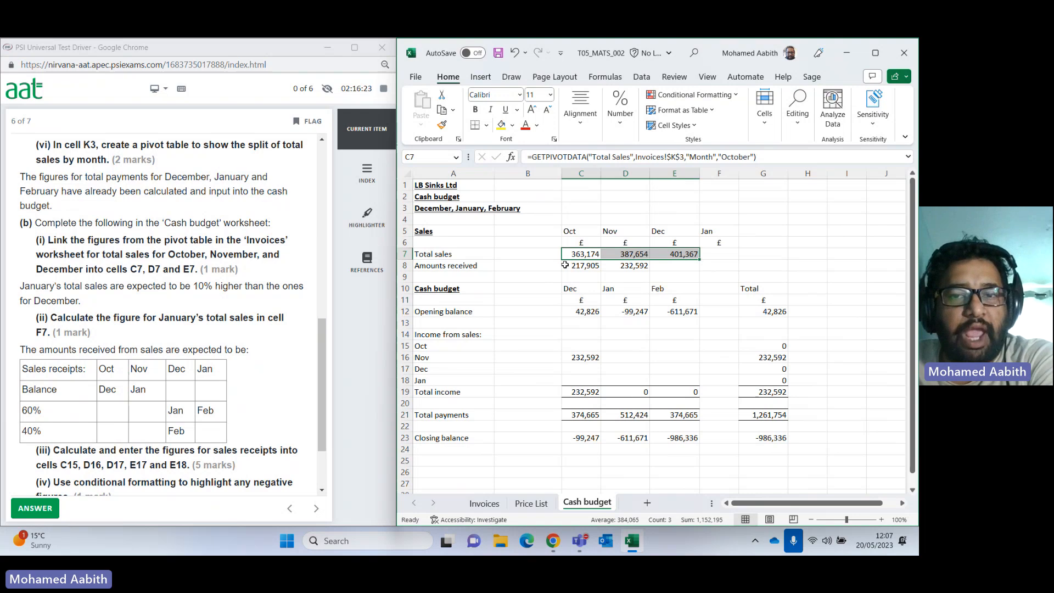
left_click_drag(579, 265, 619, 266)
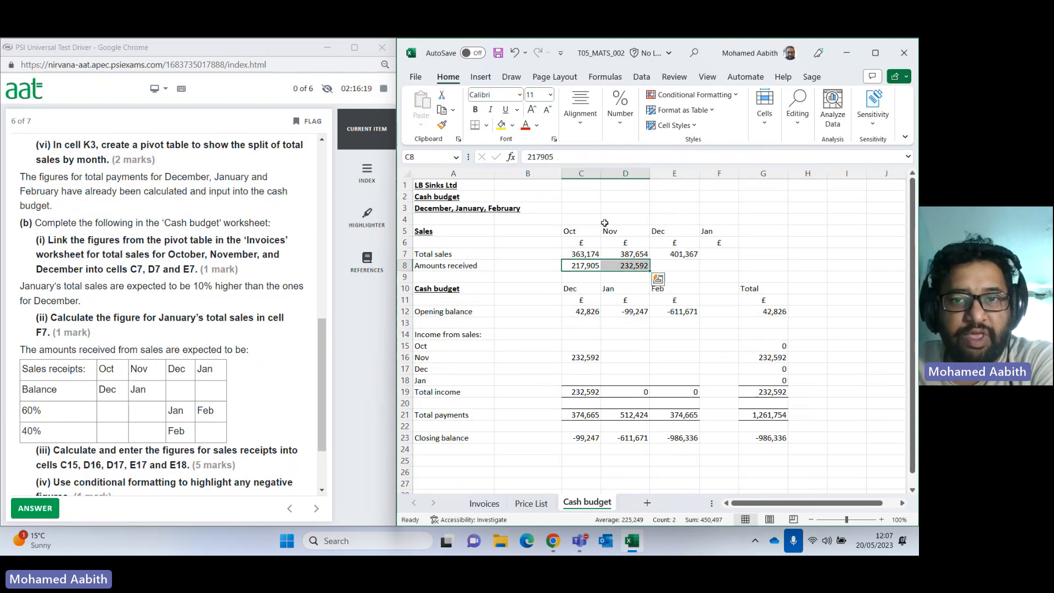
left_click(573, 230)
left_click(627, 230)
left_click(676, 228)
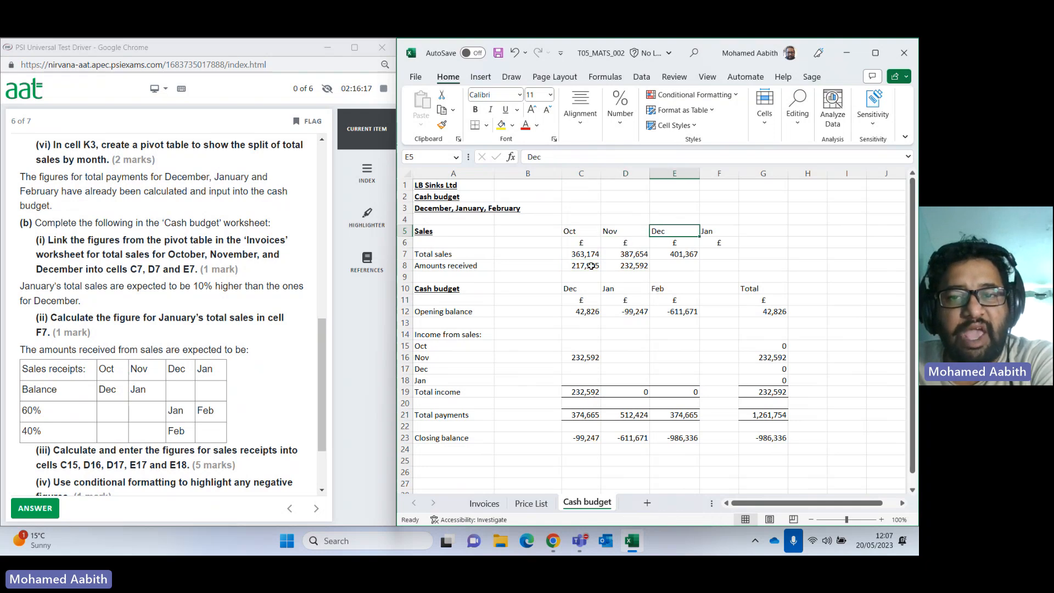
left_click_drag(591, 266, 627, 266)
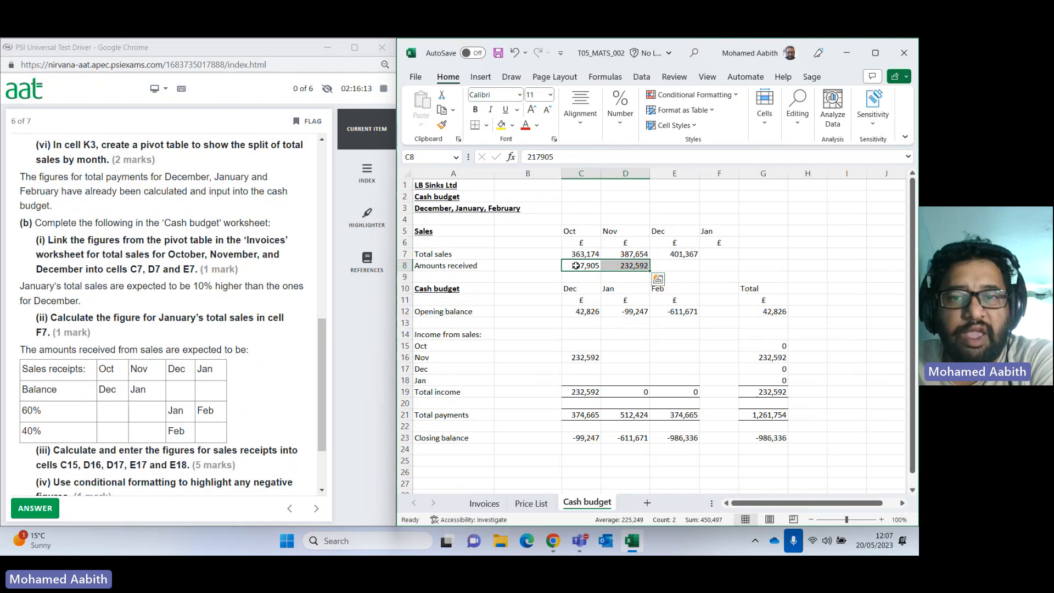
left_click(620, 264)
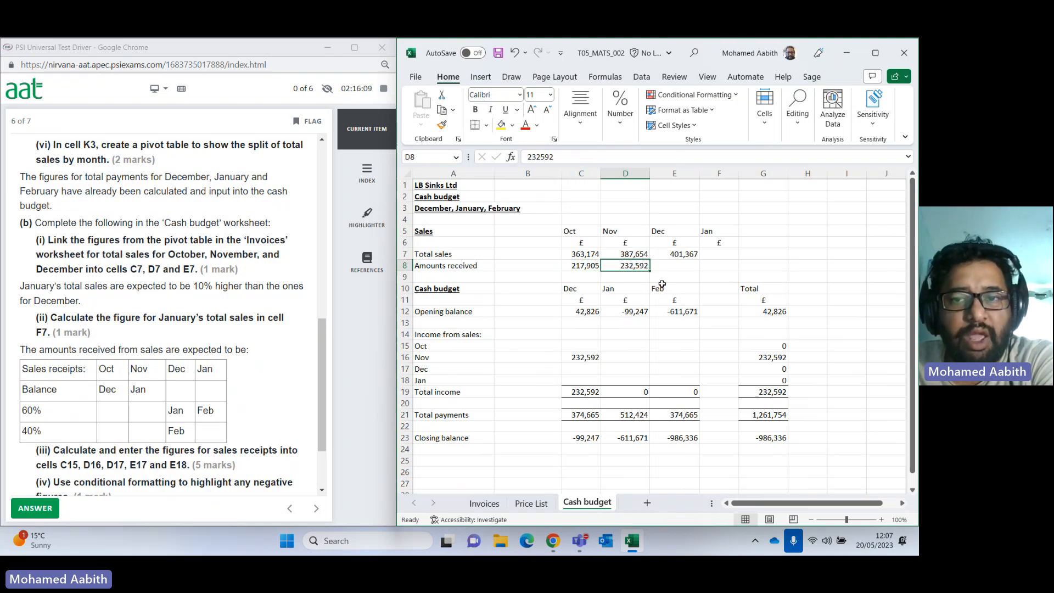
Apply thick outside borders around the cash budget block A10:G23.
left_click_drag(434, 289, 770, 436)
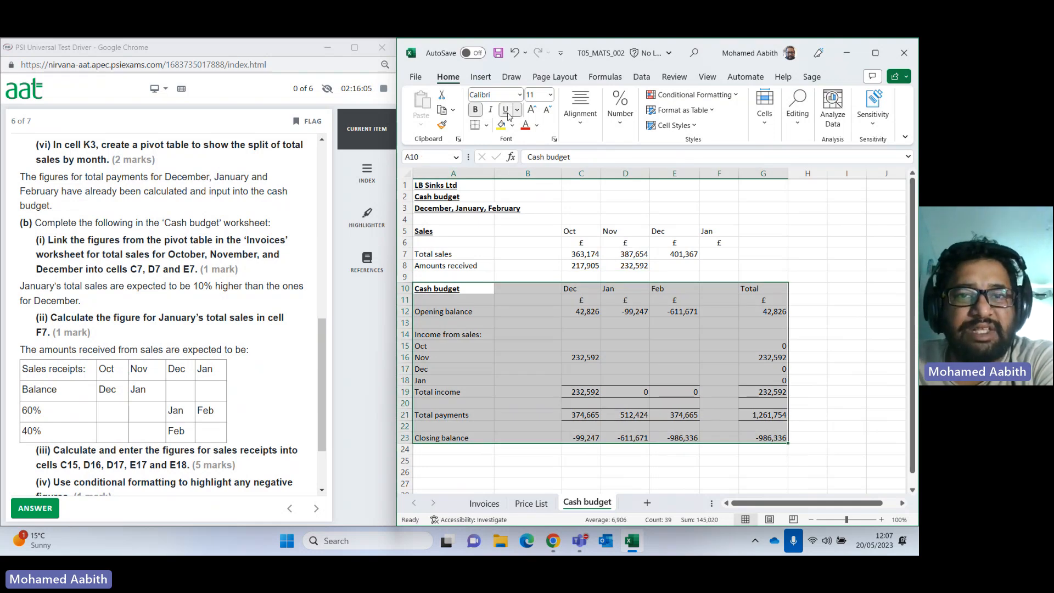
left_click(487, 126)
left_click(522, 279)
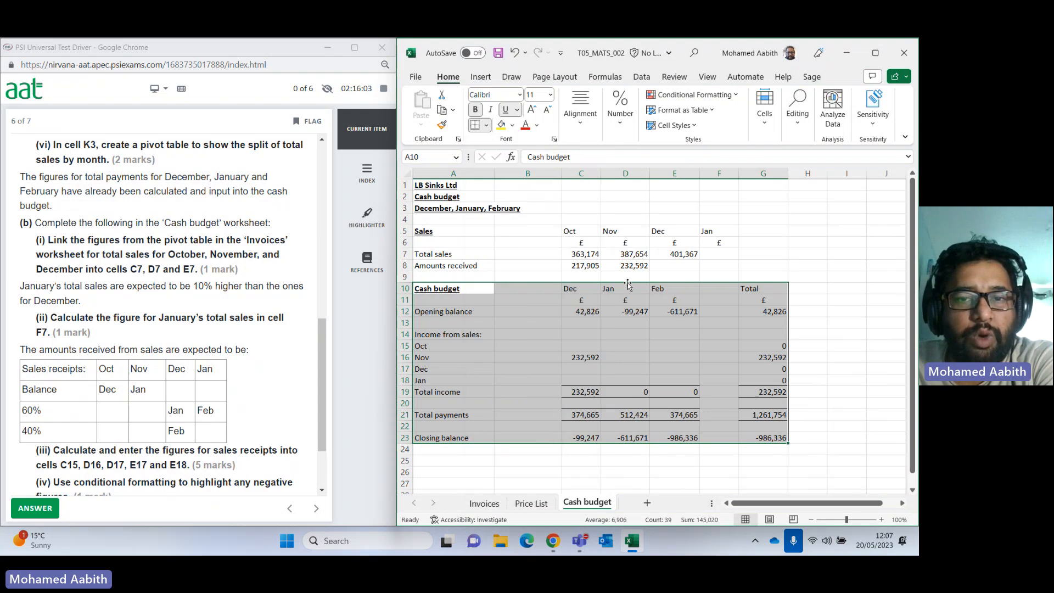
left_click(779, 248)
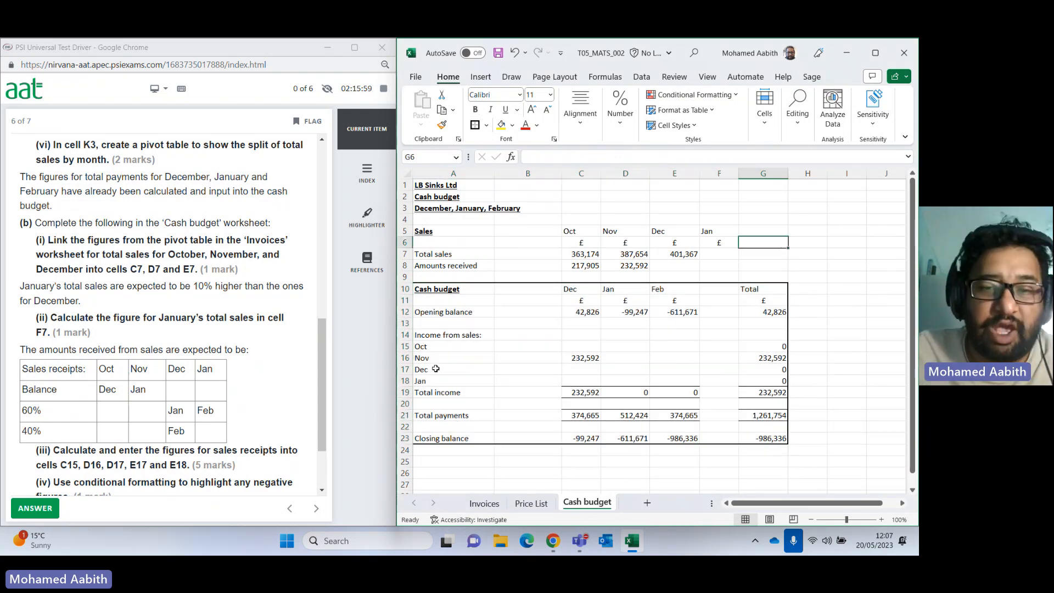
Check the month headings in row 10 and apply outside borders around the income from sales labels in A14:A18.
left_click(573, 286)
left_click(604, 288)
left_click(652, 288)
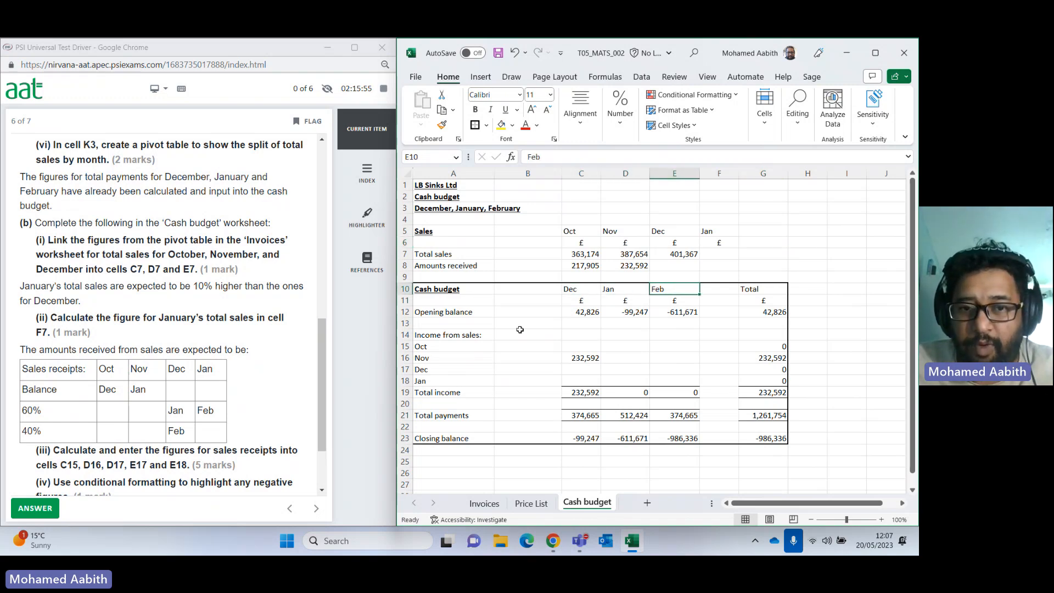
left_click_drag(420, 335, 421, 381)
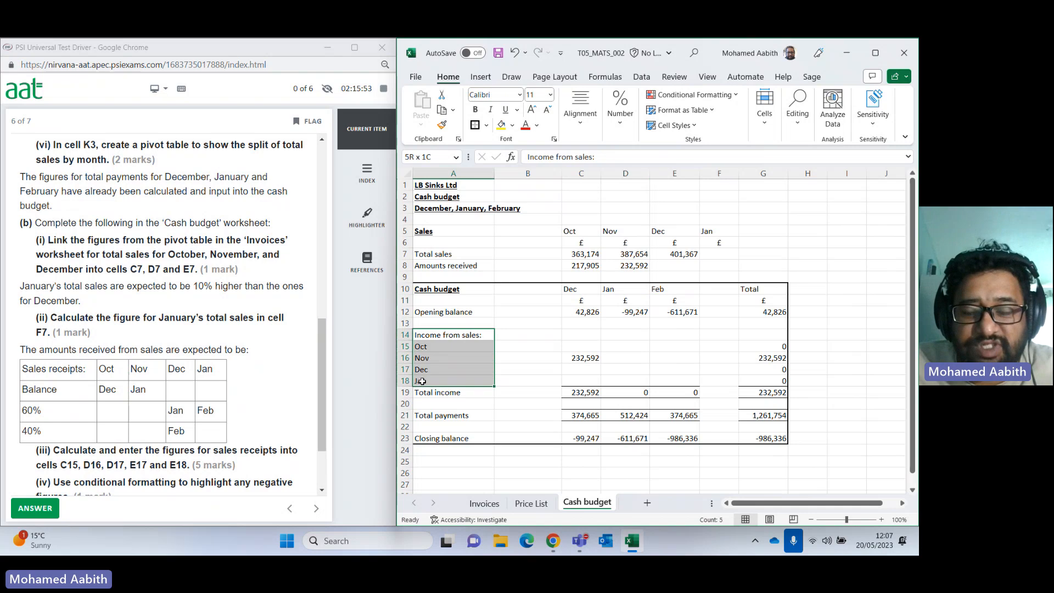
left_click(486, 125)
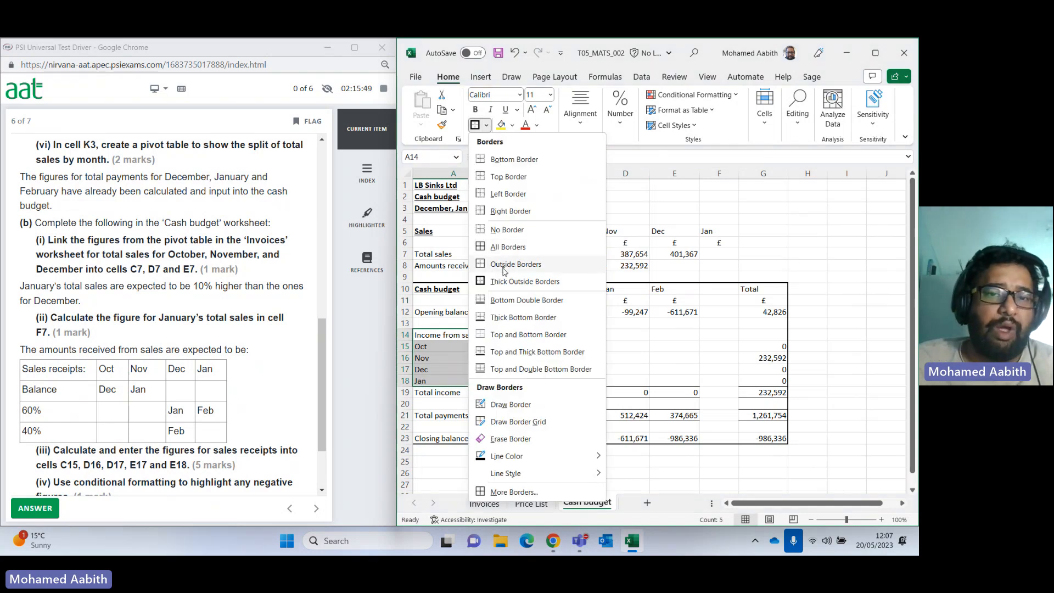
left_click(504, 265)
left_click(528, 242)
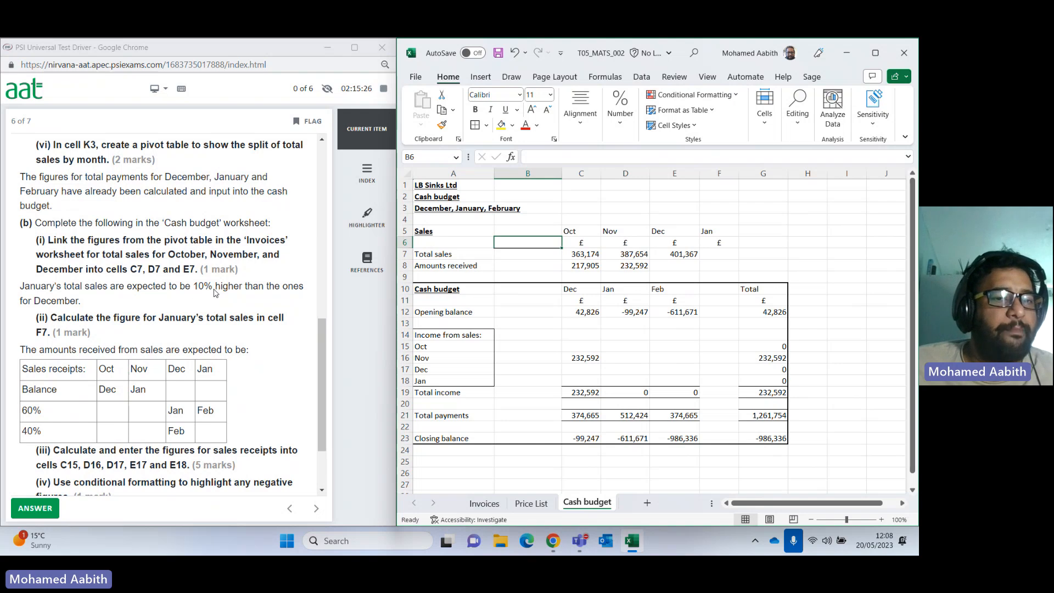
Calculate January's total sales in cell F7 as December's sales plus 10% with the formula =E7*1.1.
left_click(709, 257)
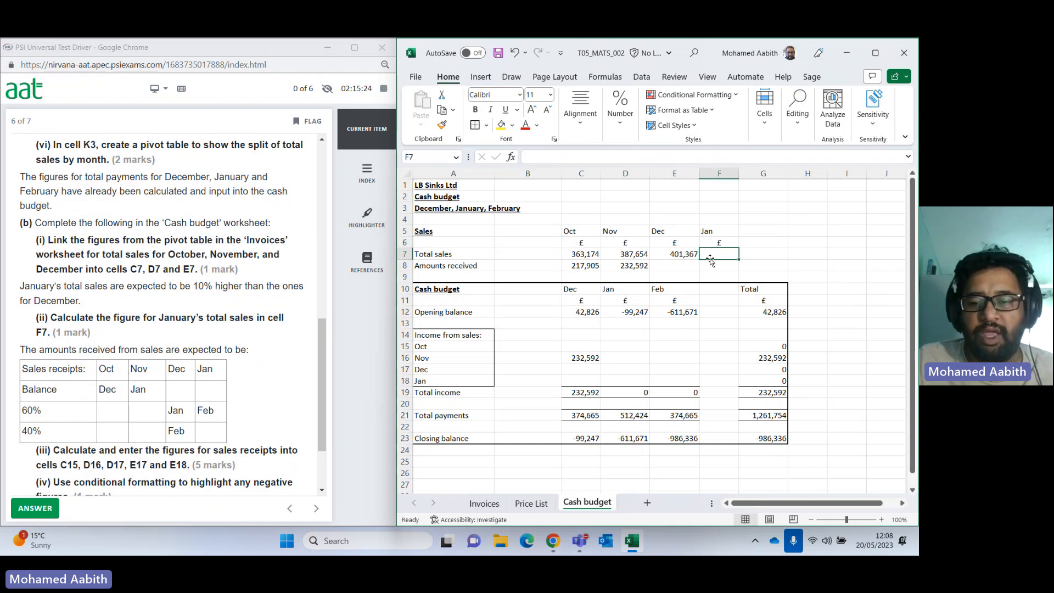
type("=")
left_click(680, 254)
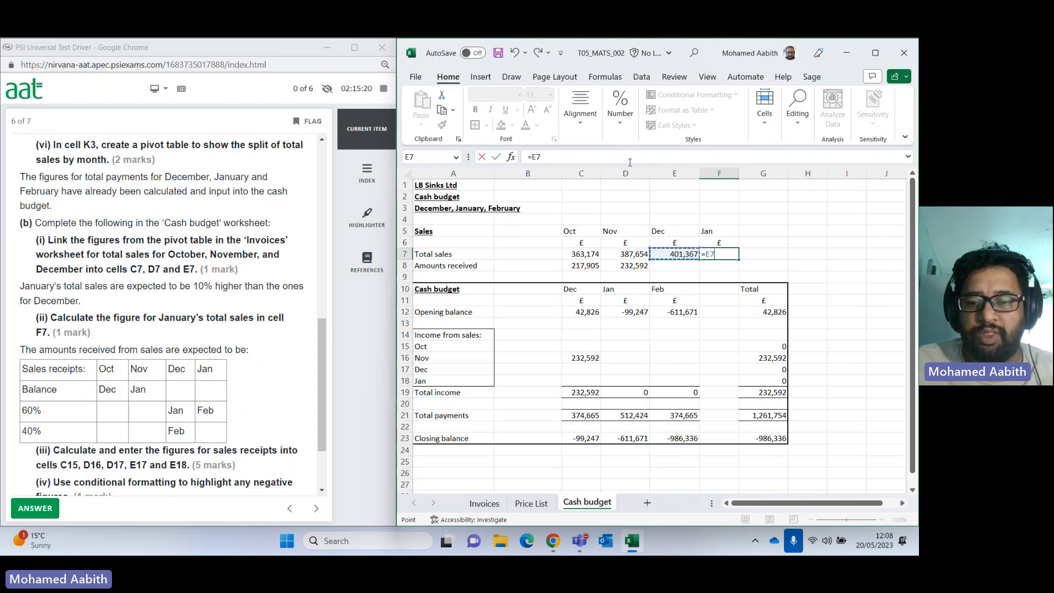
type("*")
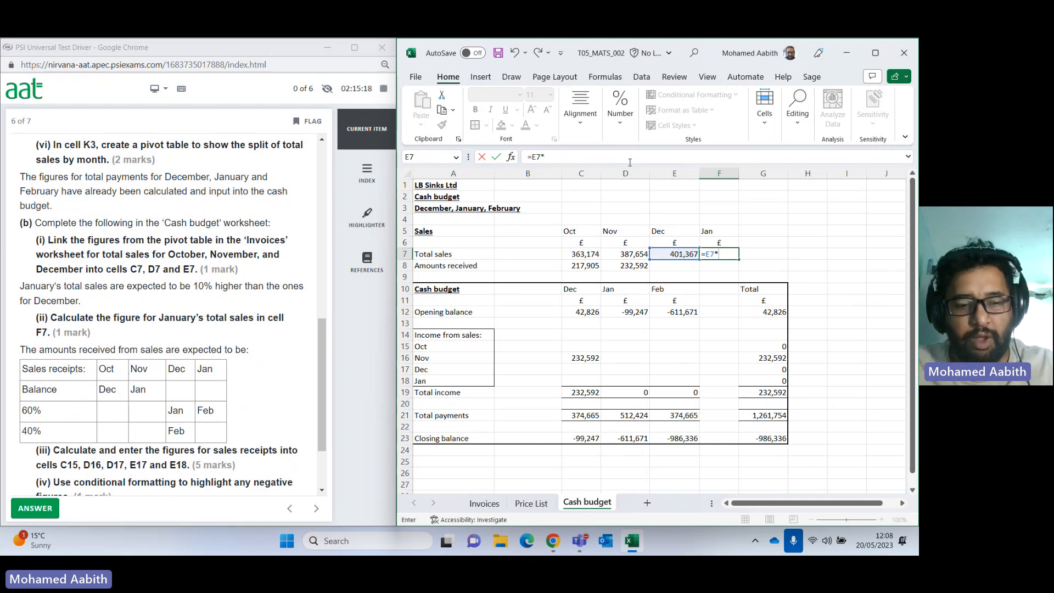
type("1.1")
key("Return")
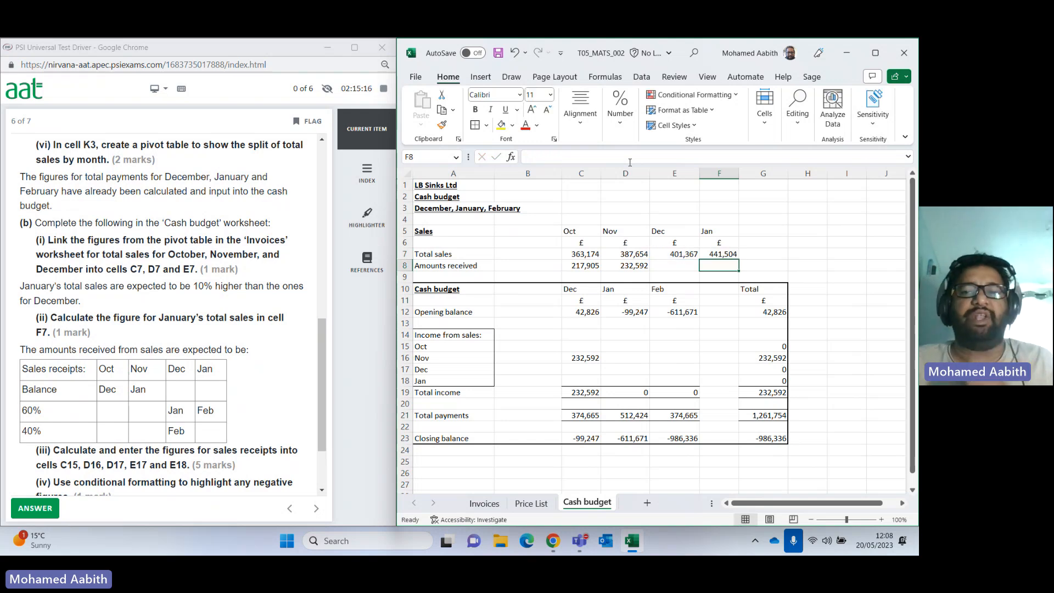
left_click(719, 255)
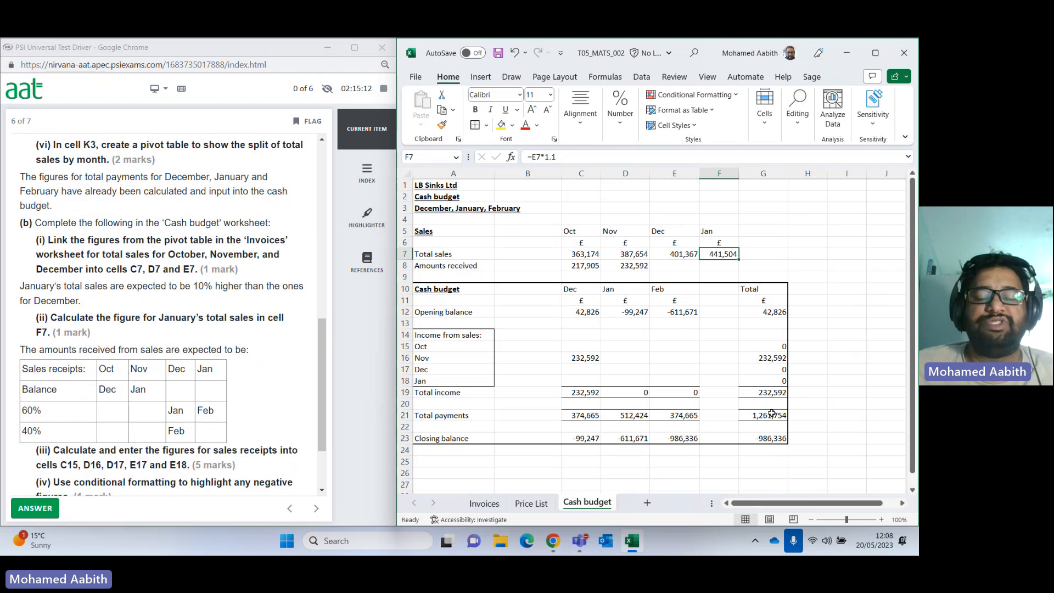
Read the remaining part (b) requirements and fill the Dec, Jan and Feb headings in C10:E10 with yellow.
left_click_drag(582, 265, 726, 268)
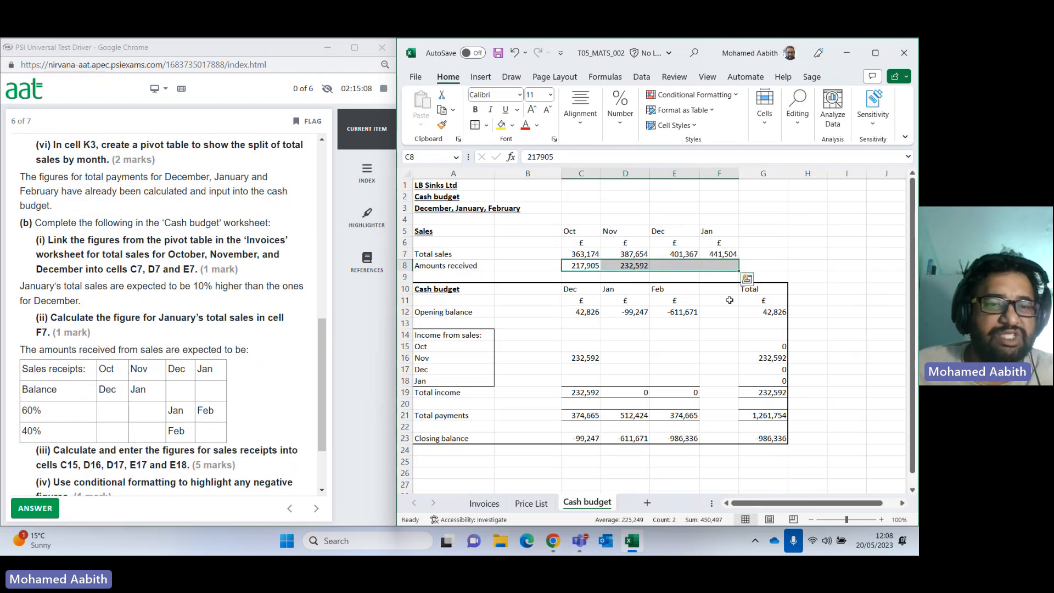
left_click(261, 305)
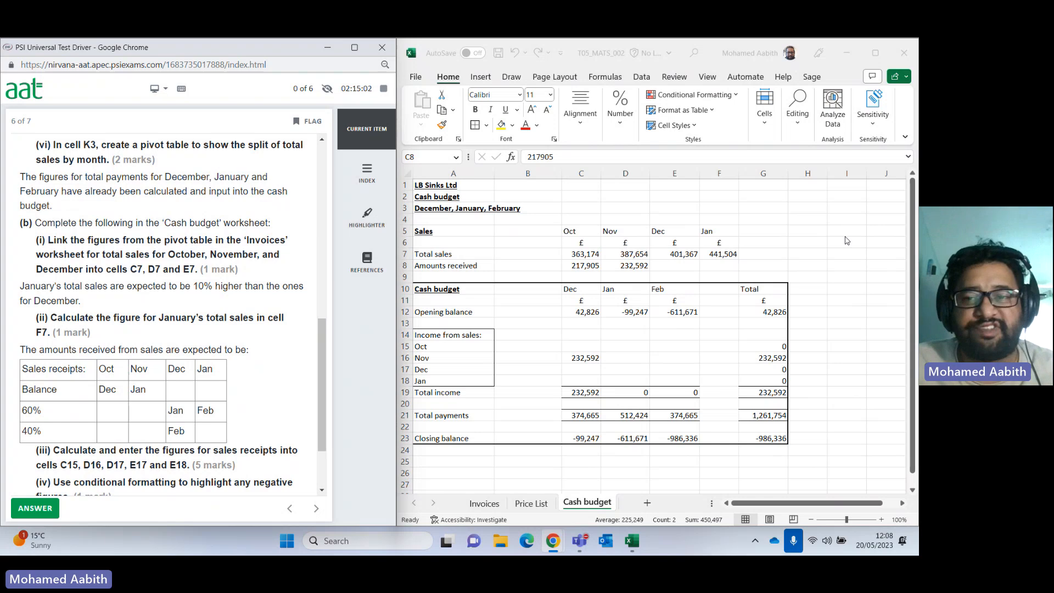
scroll(125, 347, "down", 2)
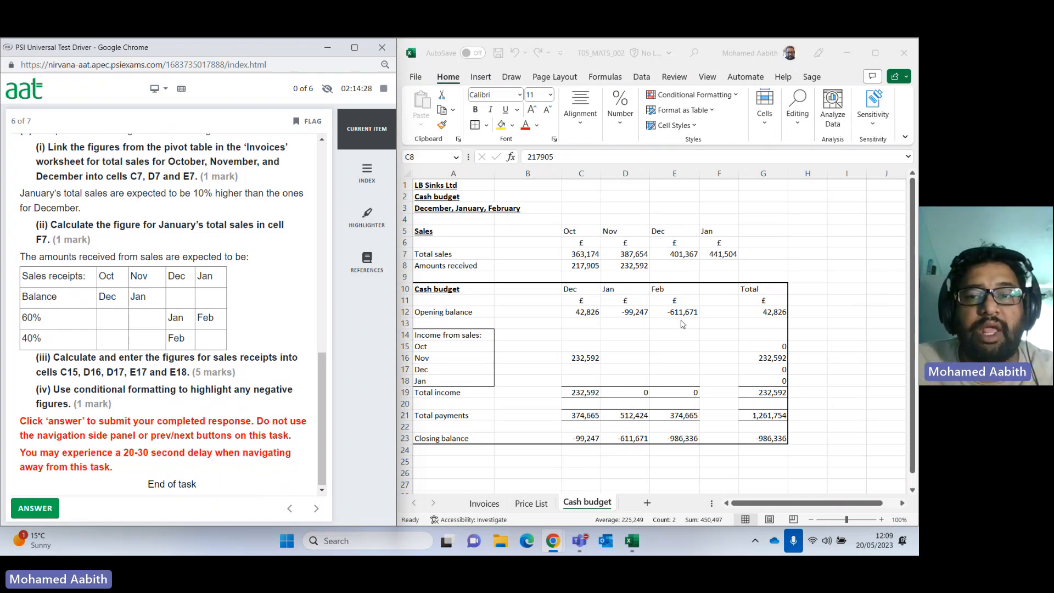
left_click(585, 294)
left_click_drag(571, 290, 680, 289)
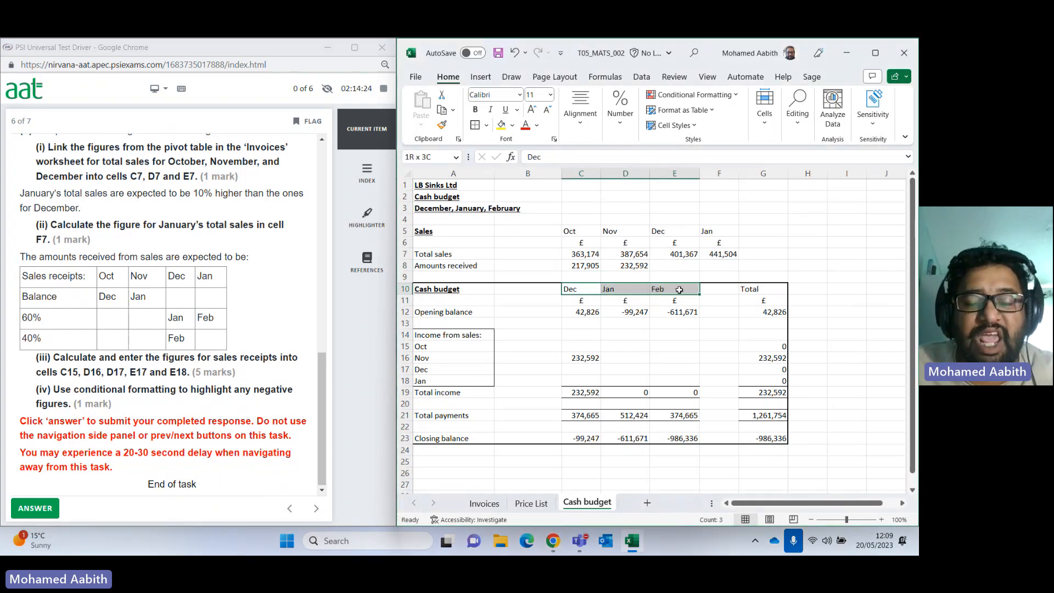
left_click(503, 125)
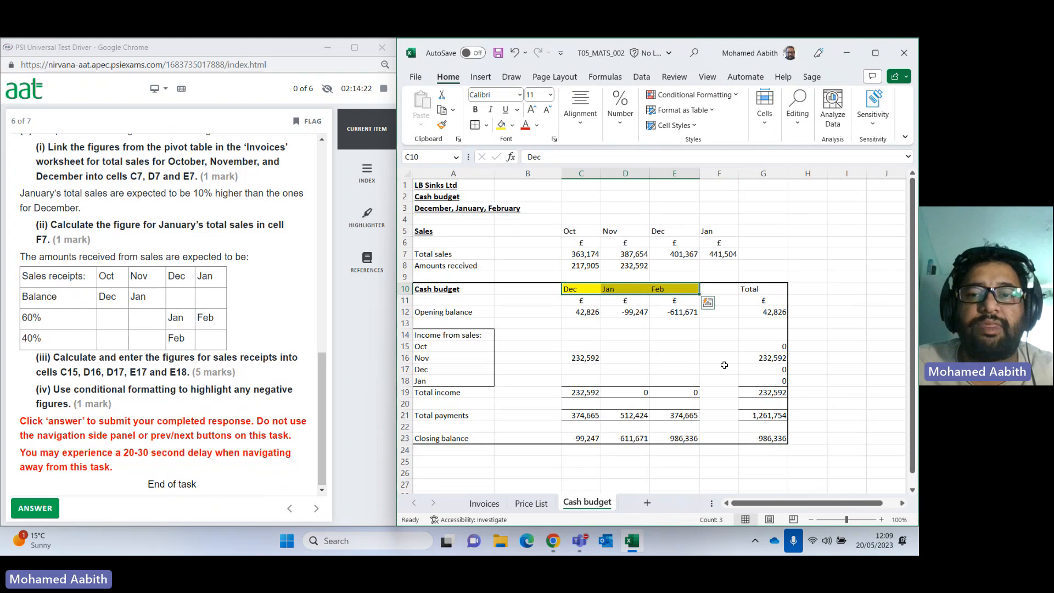
left_click(719, 358)
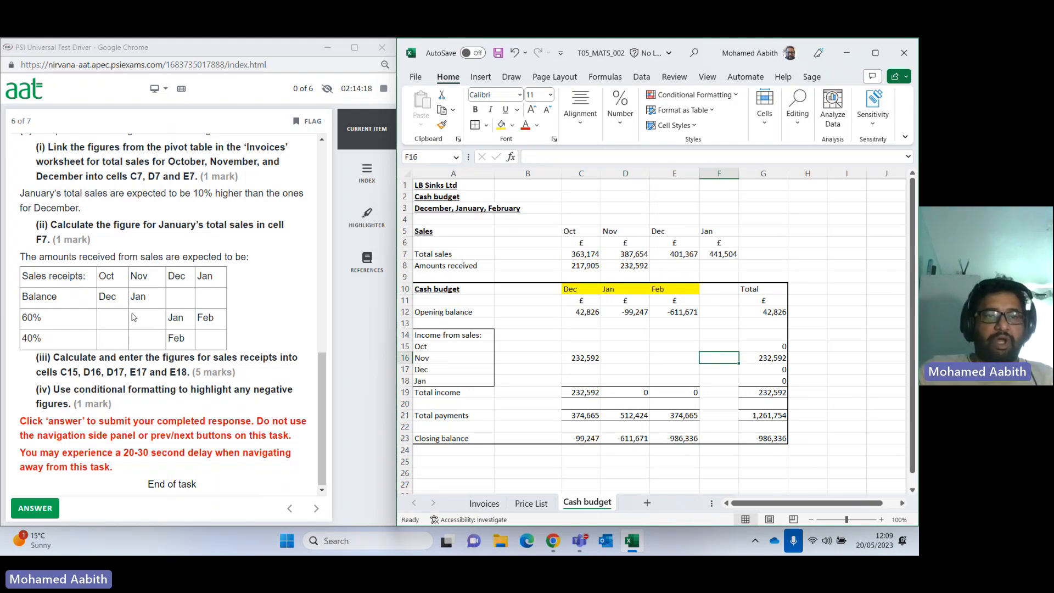
Calculate October's balance received in December in cell C15 with the formula =C7-C8.
left_click(110, 307)
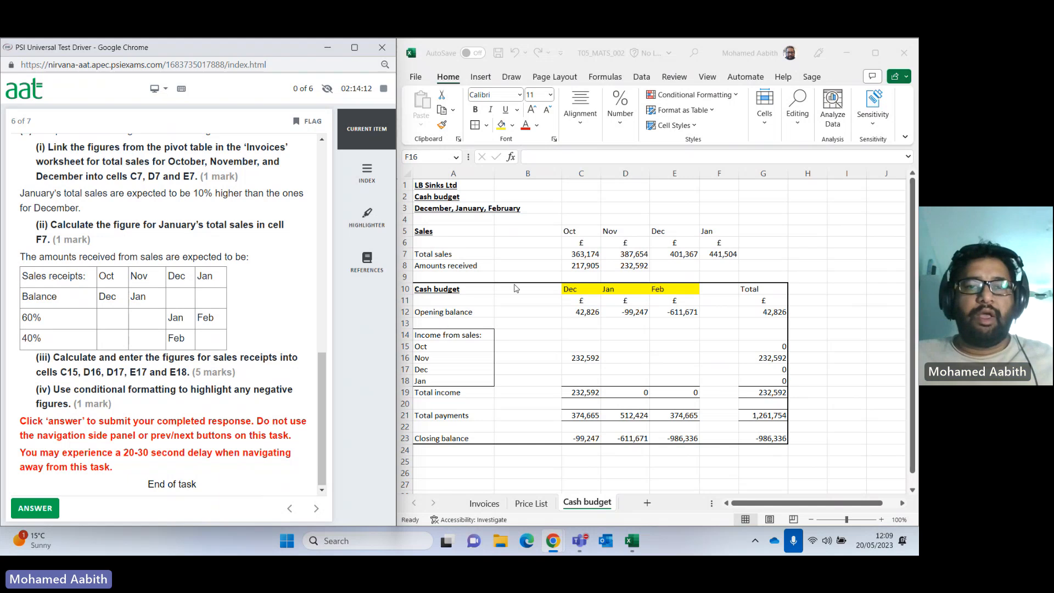
left_click(580, 266)
left_click(581, 266)
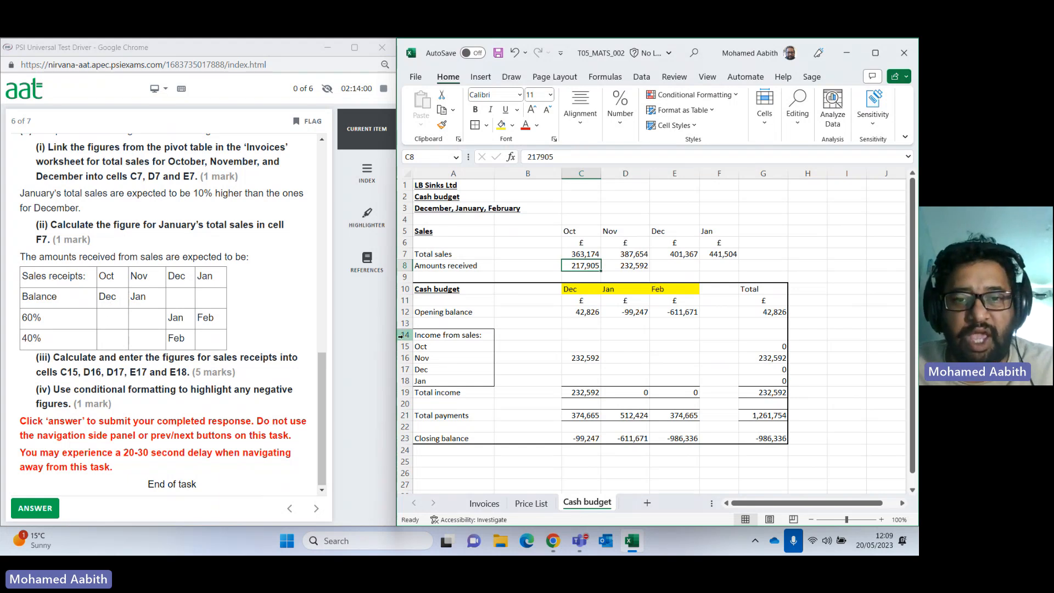
left_click(579, 348)
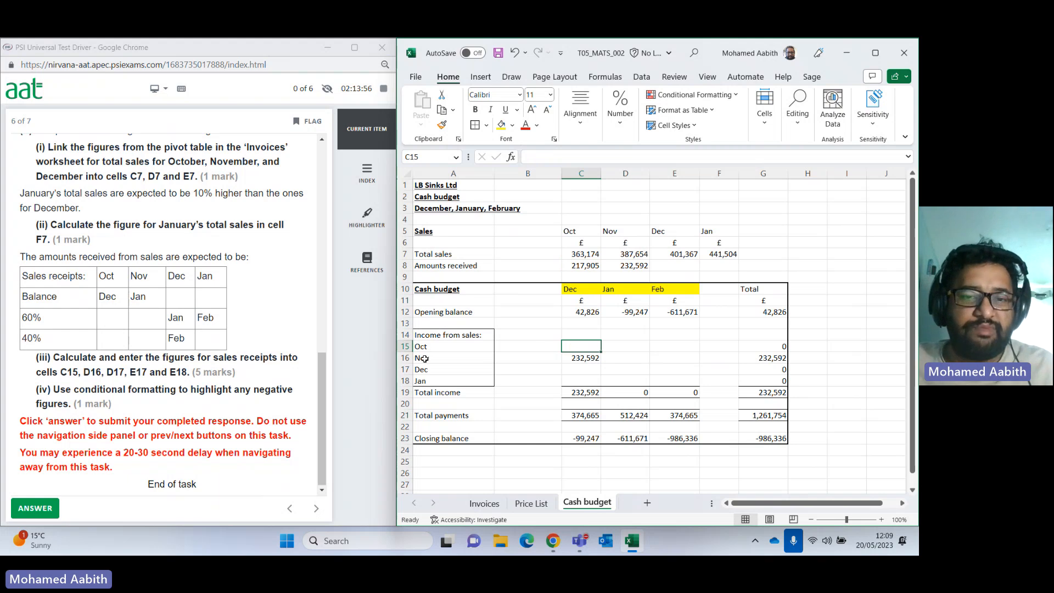
type("=")
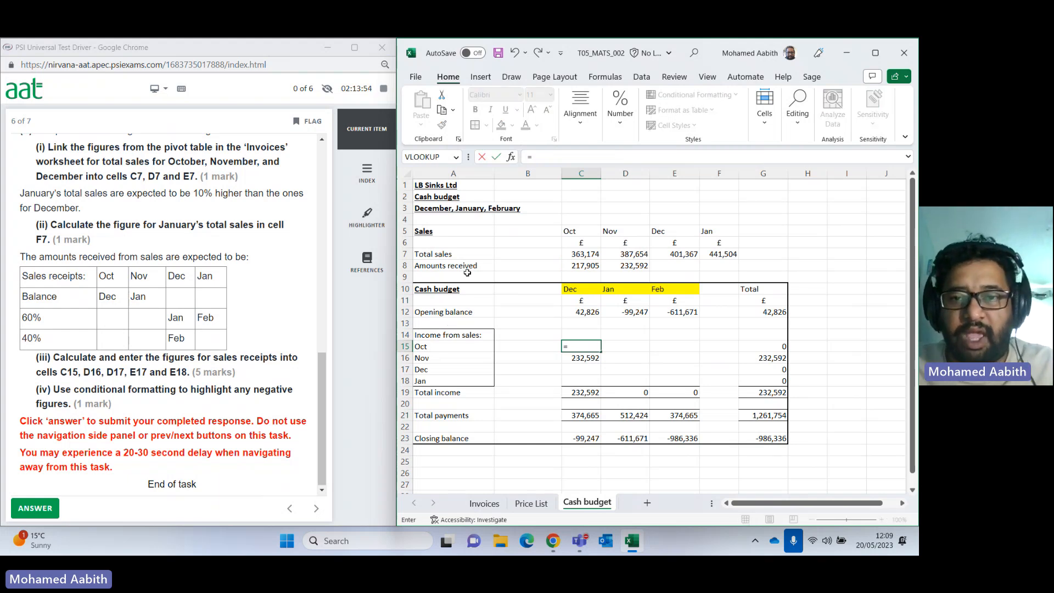
left_click(574, 255)
type("-")
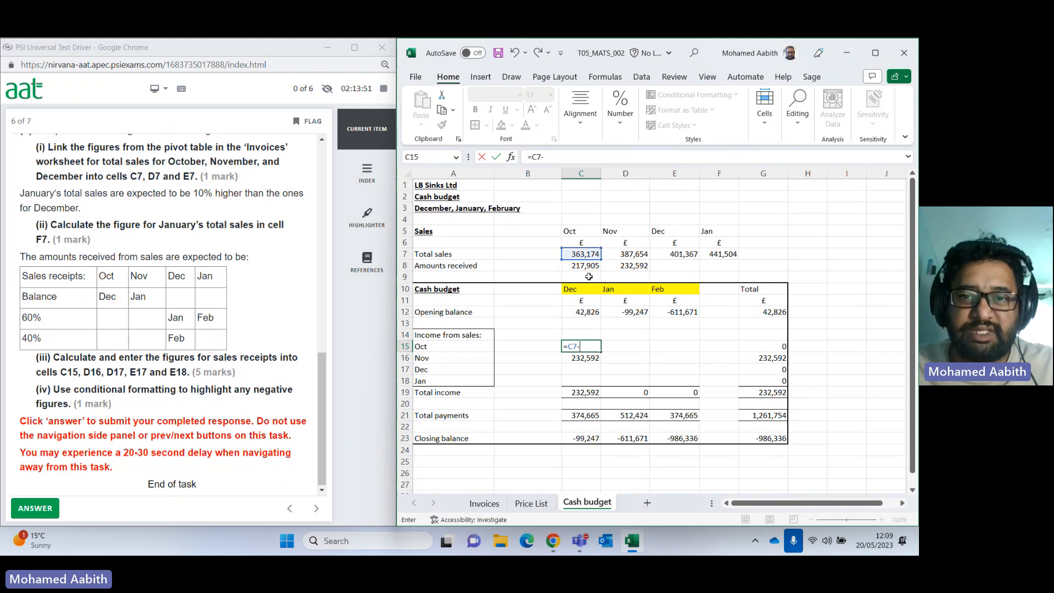
left_click(583, 267)
key("Return")
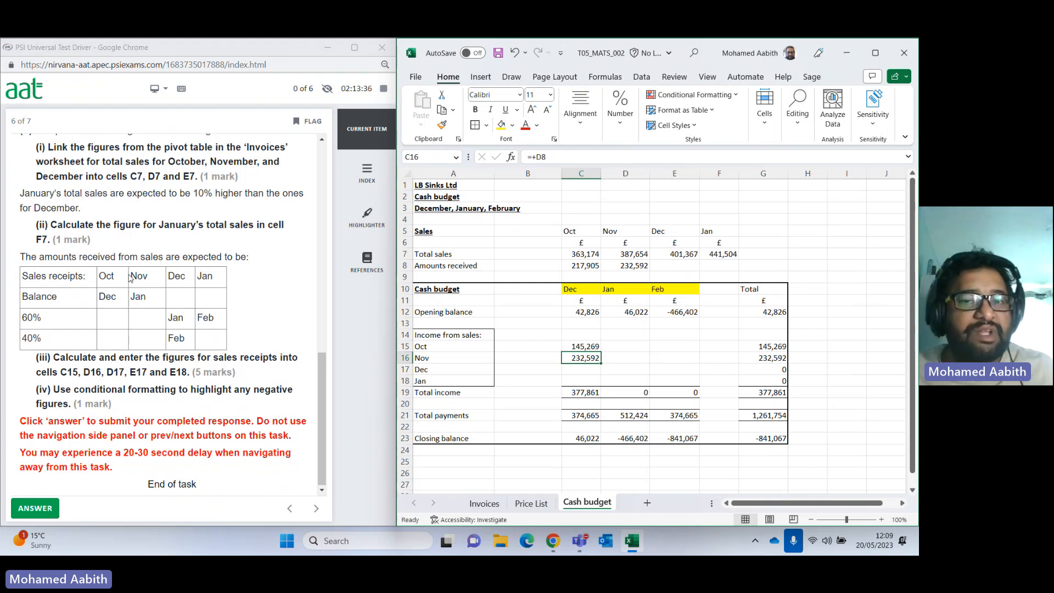
Calculate November's balance received in January in cell D16 with the formula =D7-D8.
left_click(623, 359)
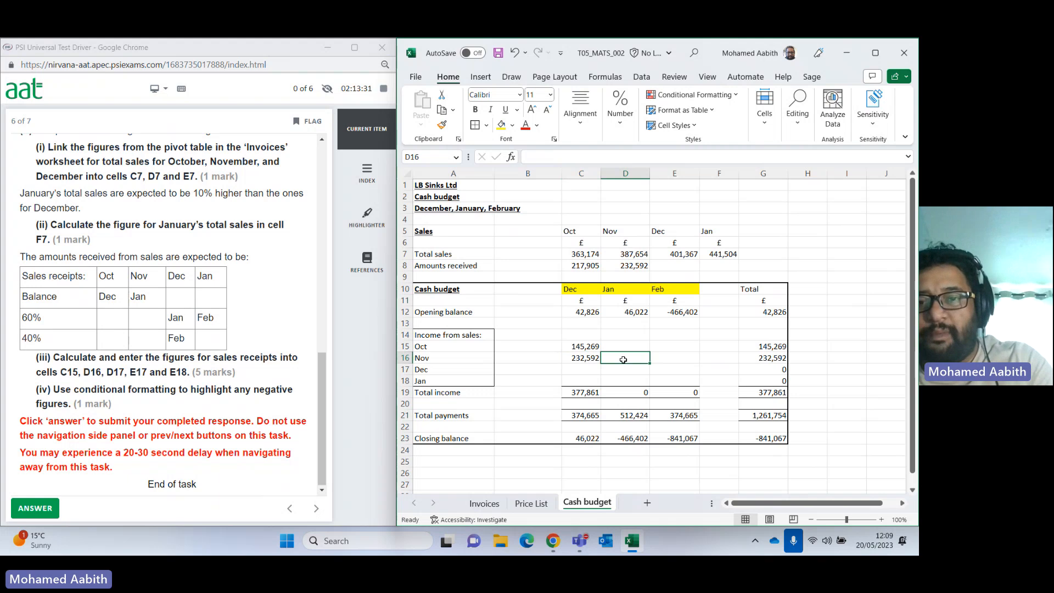
type("=")
left_click(633, 258)
type("-")
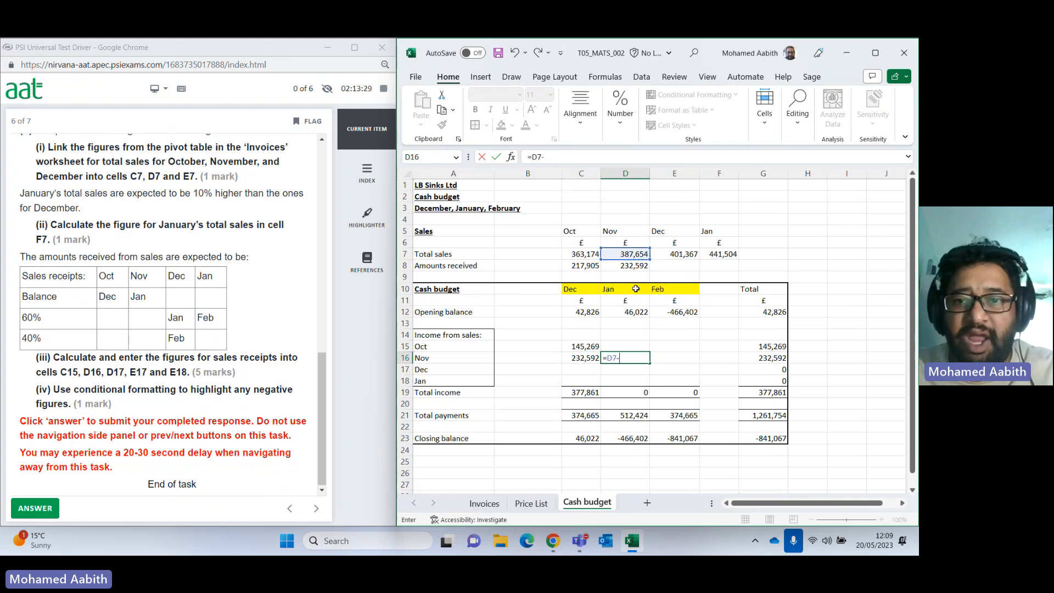
left_click(640, 266)
key("Return")
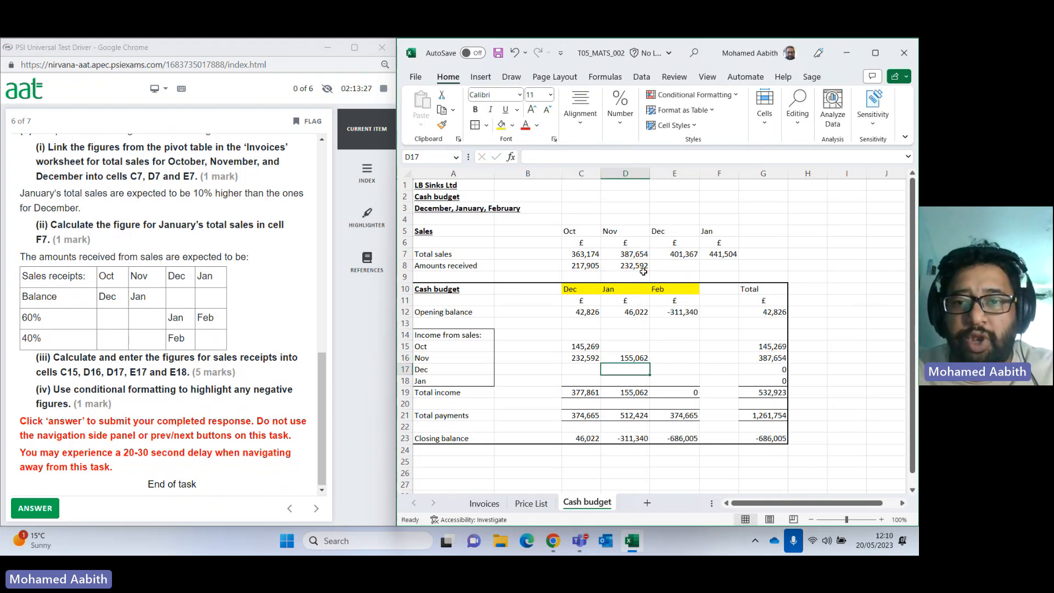
Calculate the 60% of December's sales received in January in cell D17 with the formula =E7*60%.
left_click(612, 289)
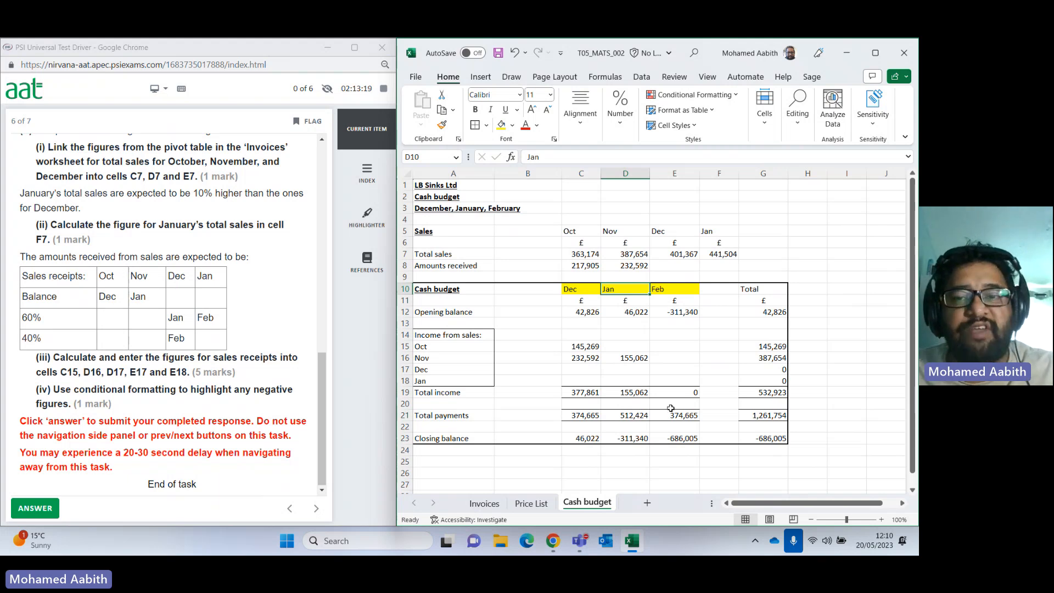
left_click(638, 362)
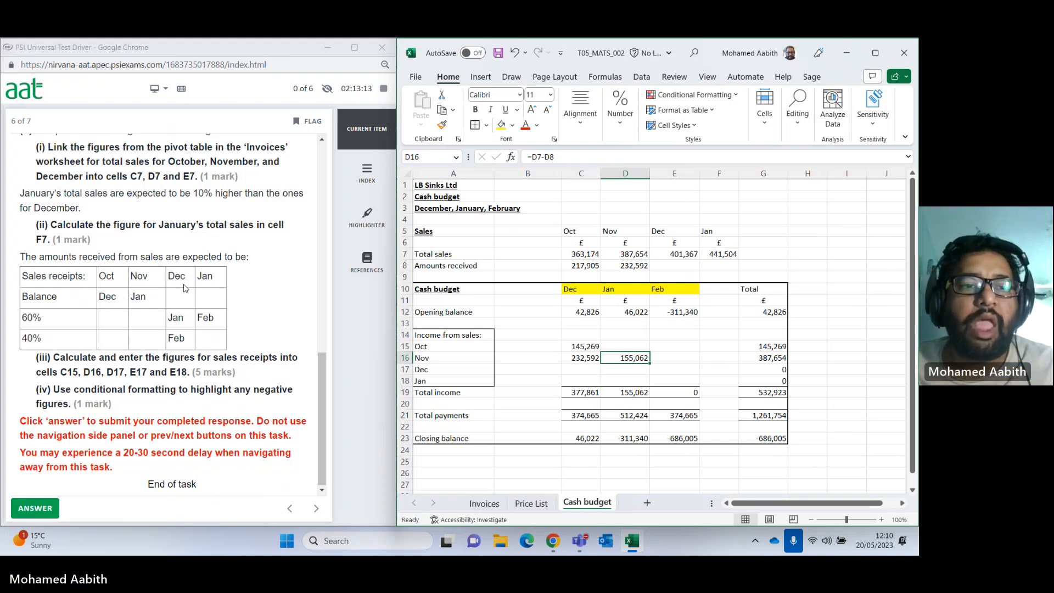
left_click(423, 370)
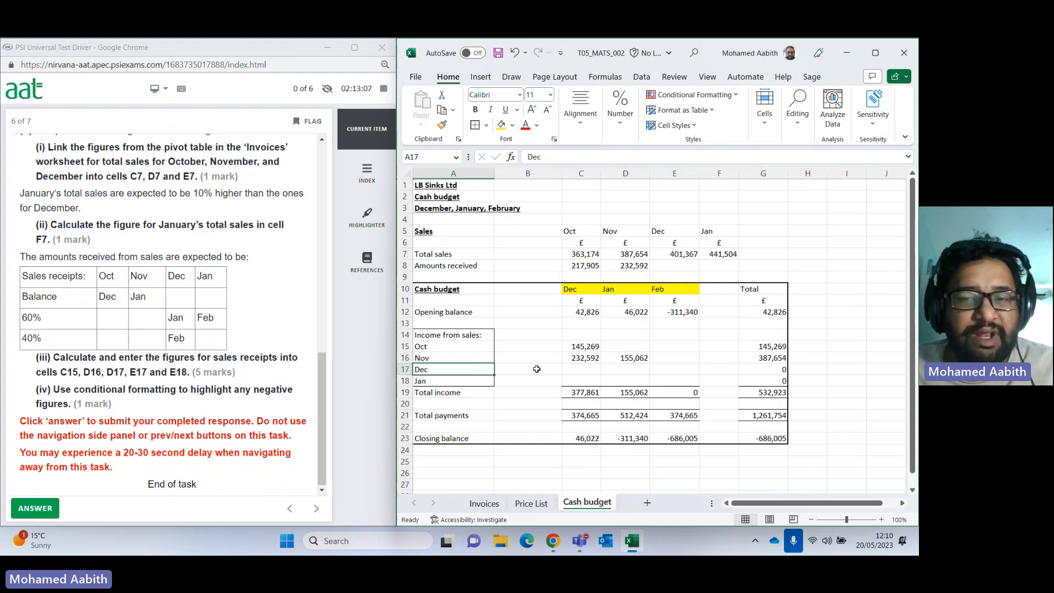
left_click(630, 369)
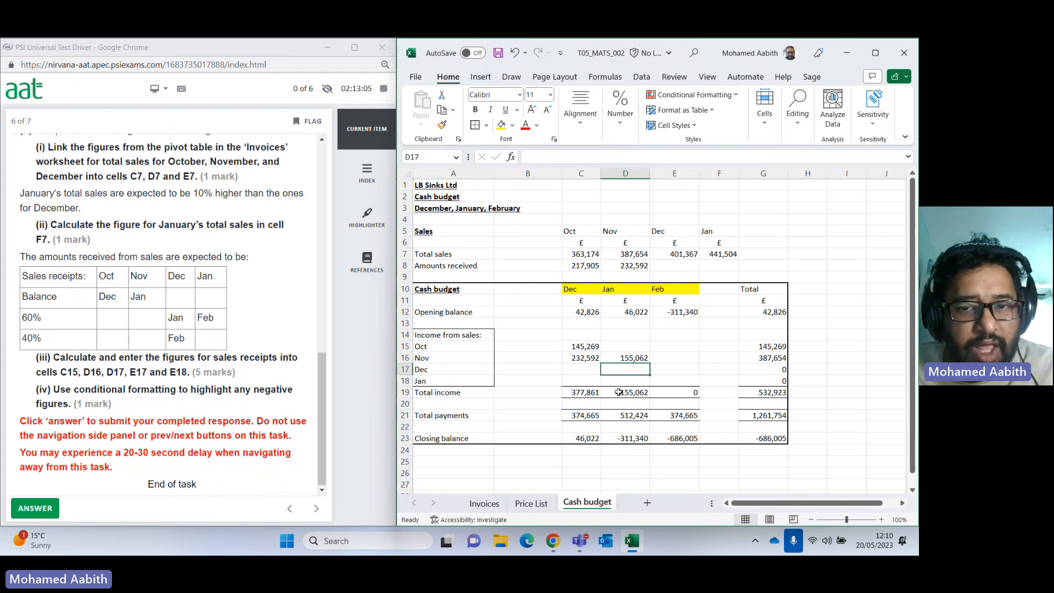
left_click(432, 374)
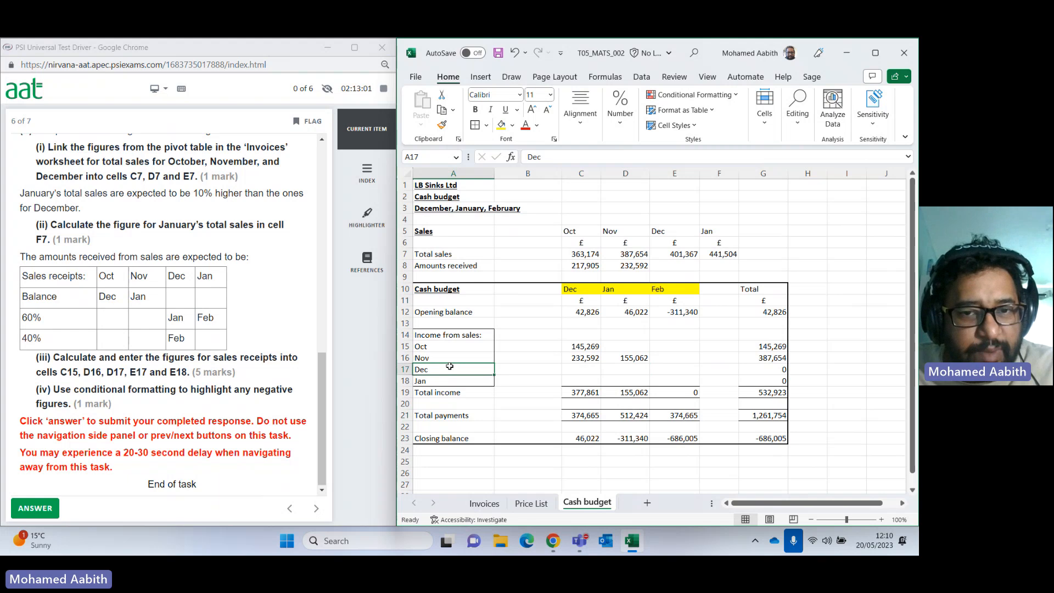
left_click(636, 372)
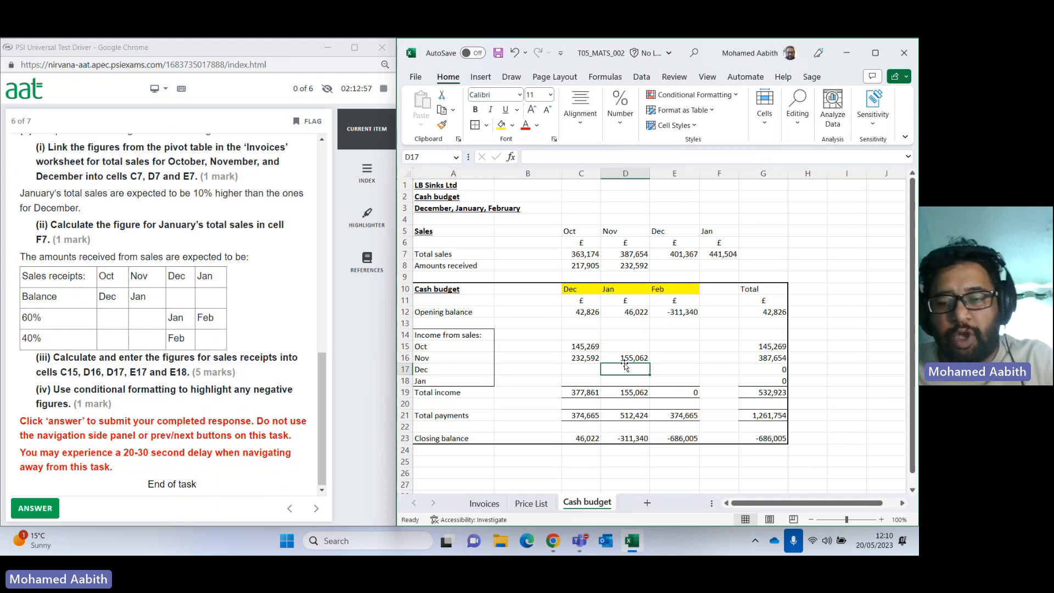
type("=")
left_click(675, 258)
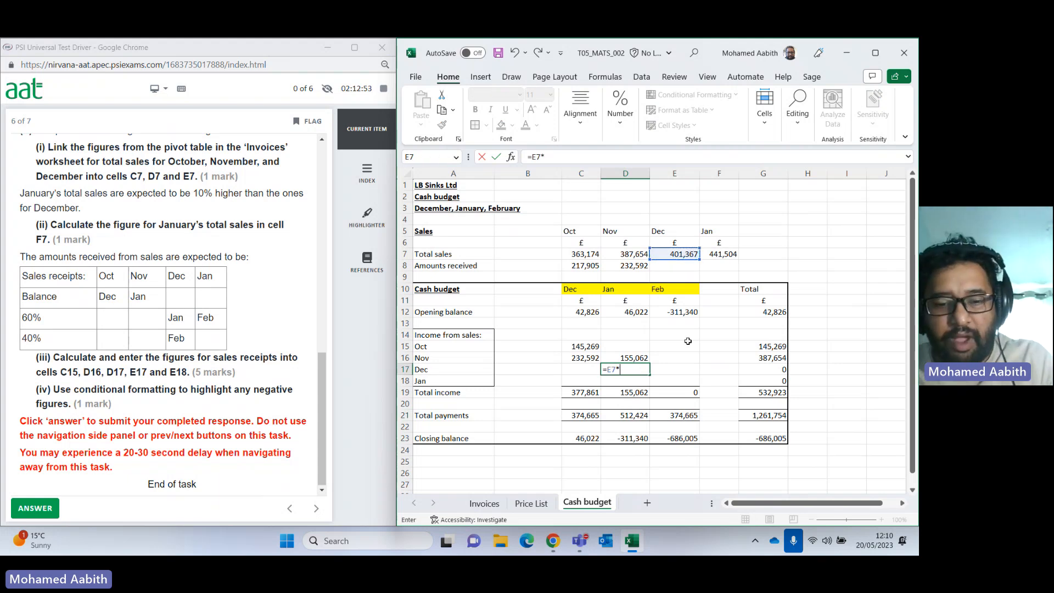
type("*60%")
key("Return")
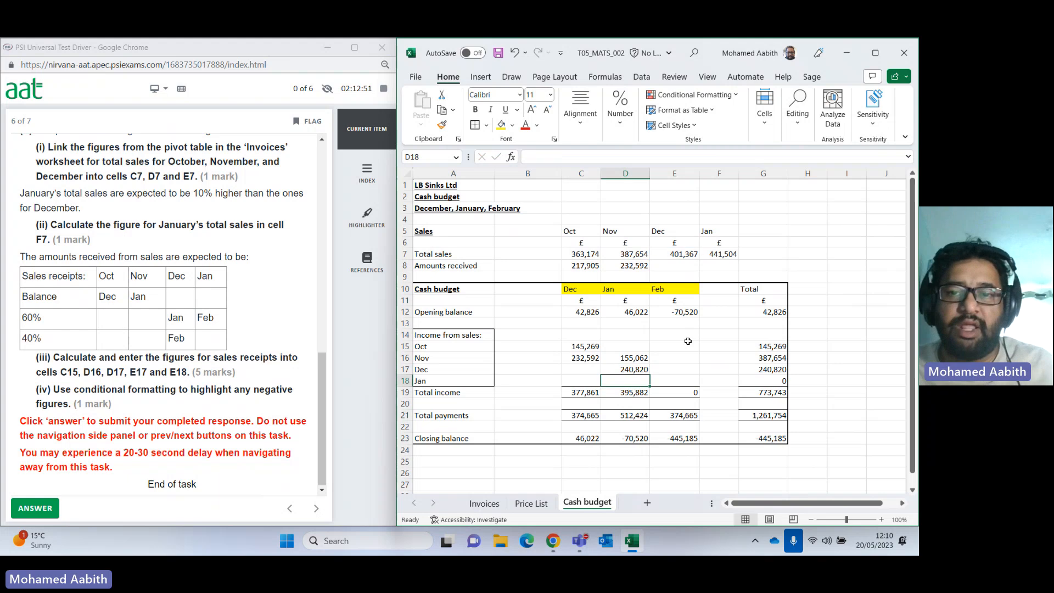
Calculate the 40% of December's sales received in February in cell E17 with the formula =E7*40%.
left_click(637, 371)
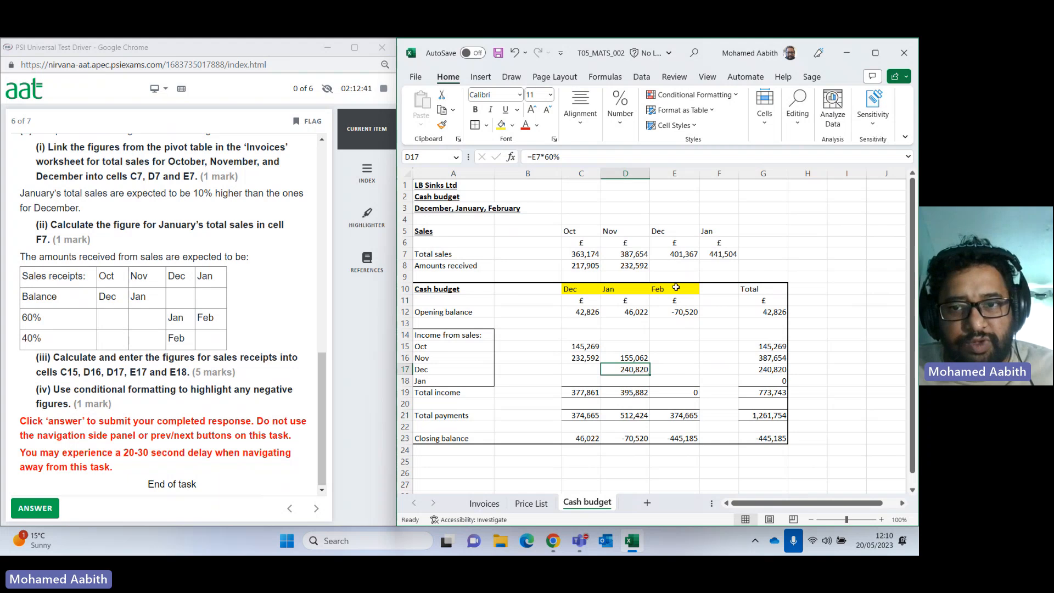
left_click(679, 367)
type("=")
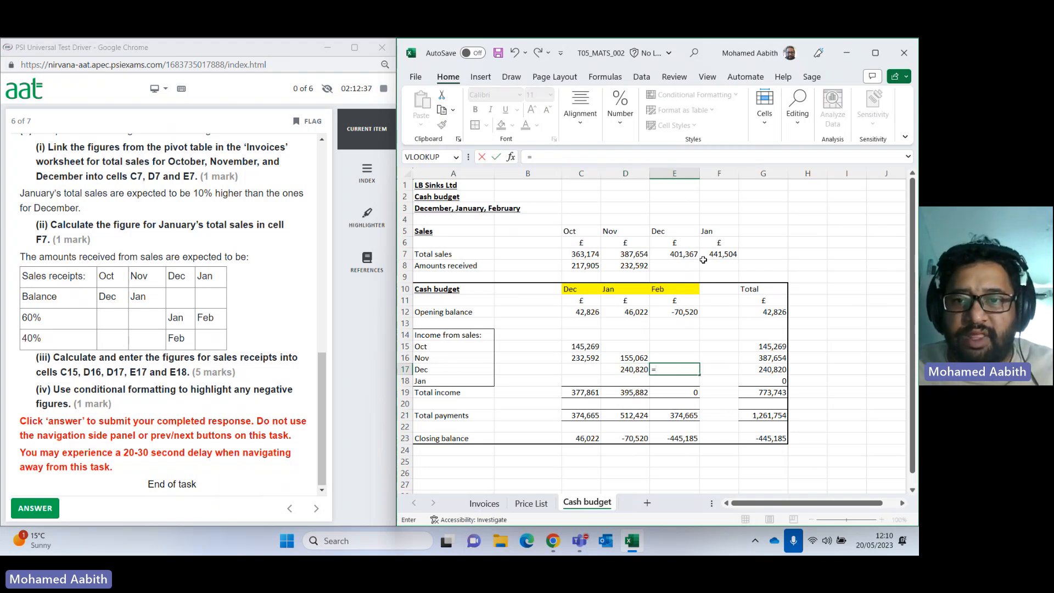
left_click(686, 257)
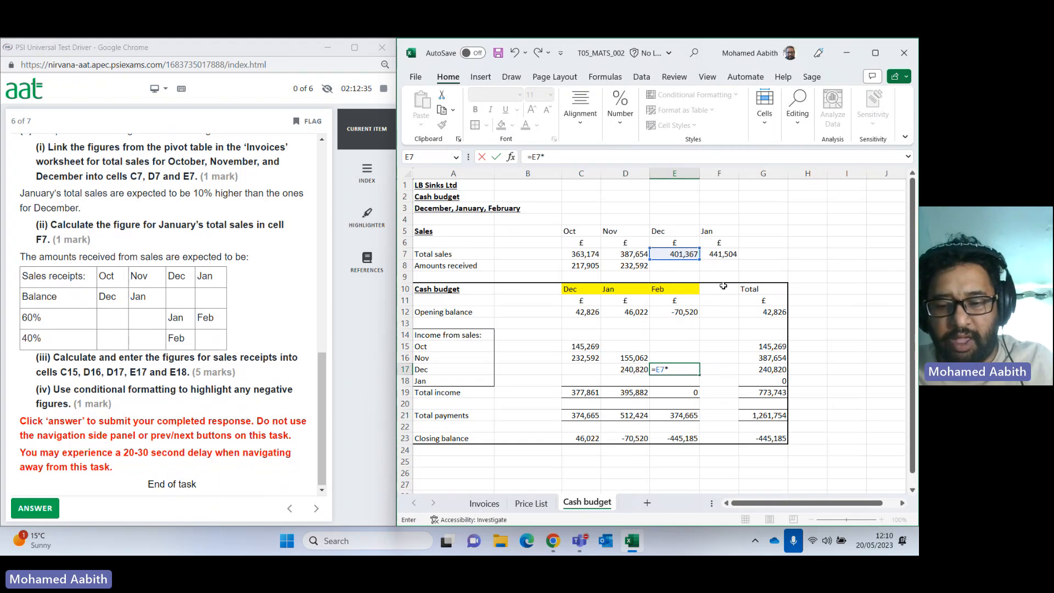
type("*.")
key("BackSpace")
type("40")
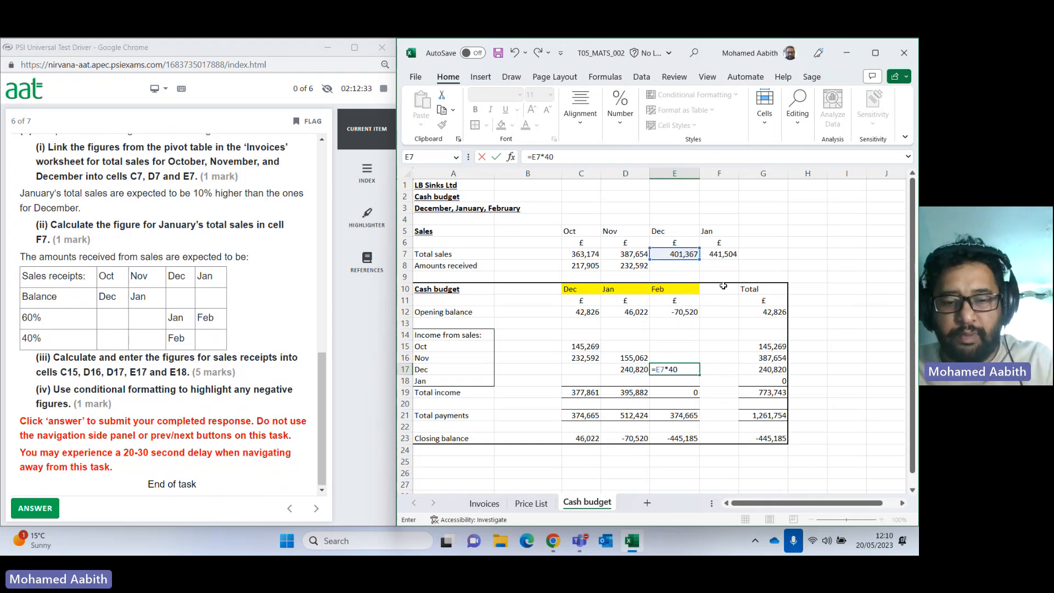
type("%")
key("Return")
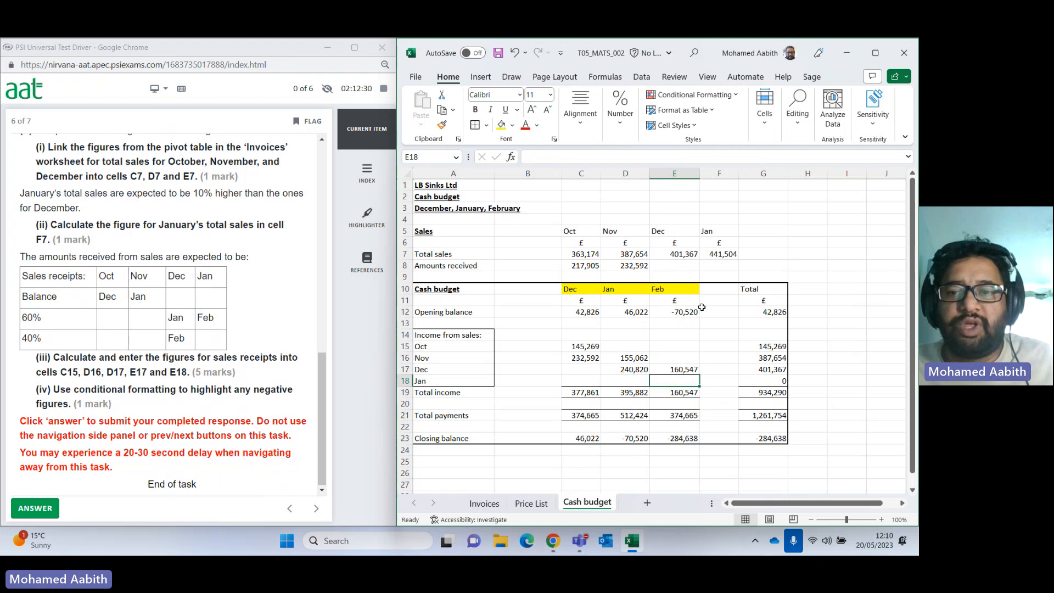
Compare the October, November and December receipt totals in column G with the total sales figures in row 7.
left_click_drag(628, 369, 682, 372)
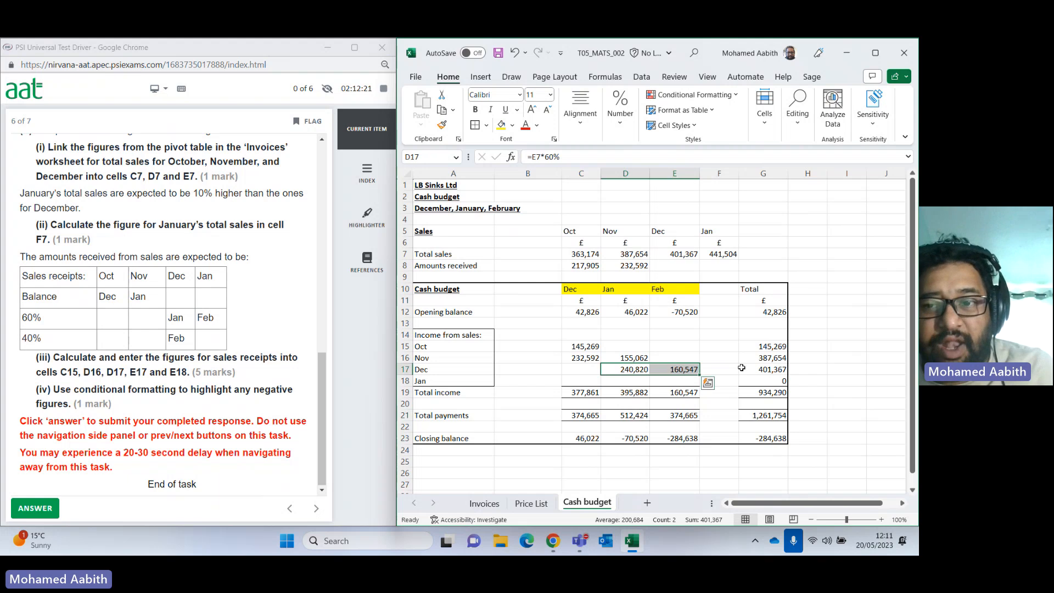
left_click(760, 369)
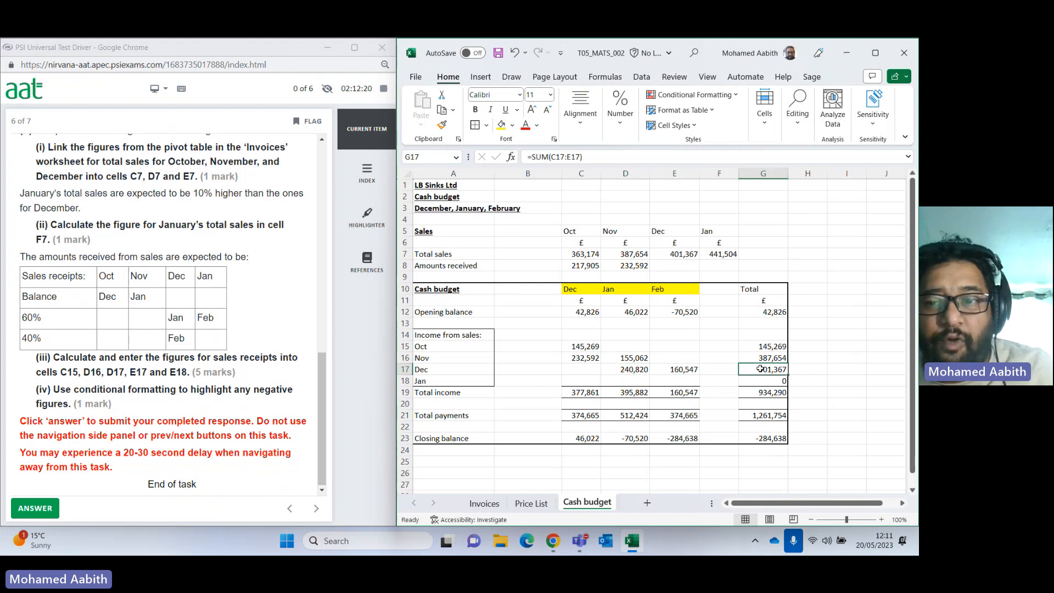
left_click(677, 254)
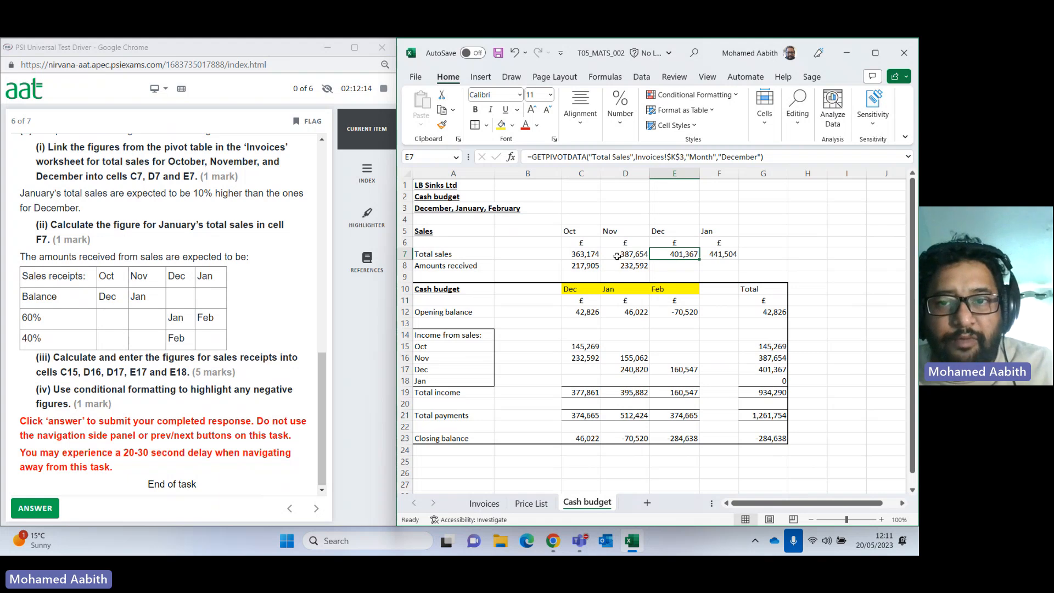
left_click(593, 360)
left_click_drag(592, 360, 637, 361)
left_click(777, 360)
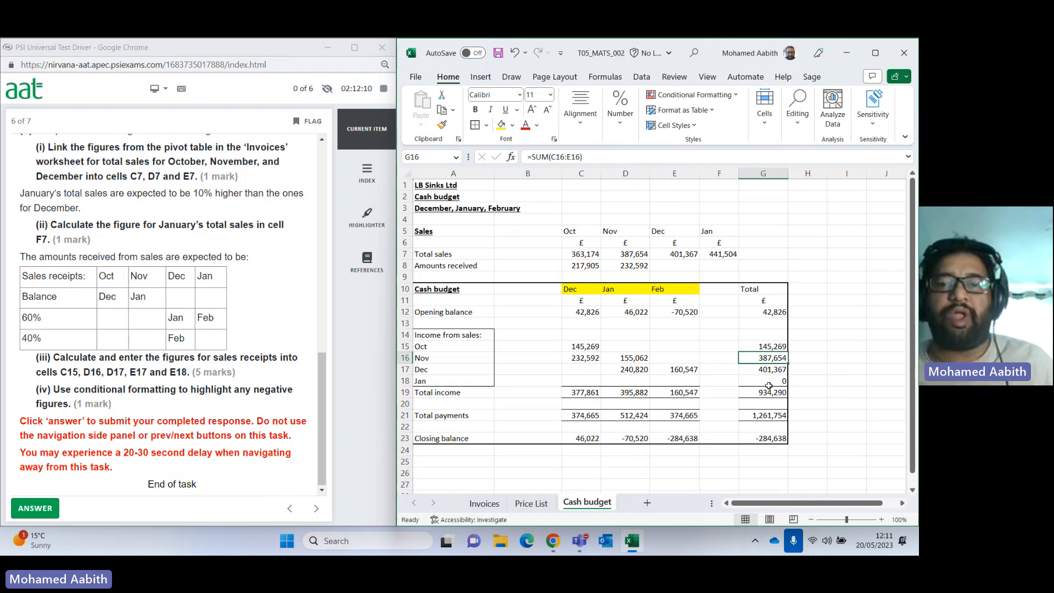
left_click(596, 254)
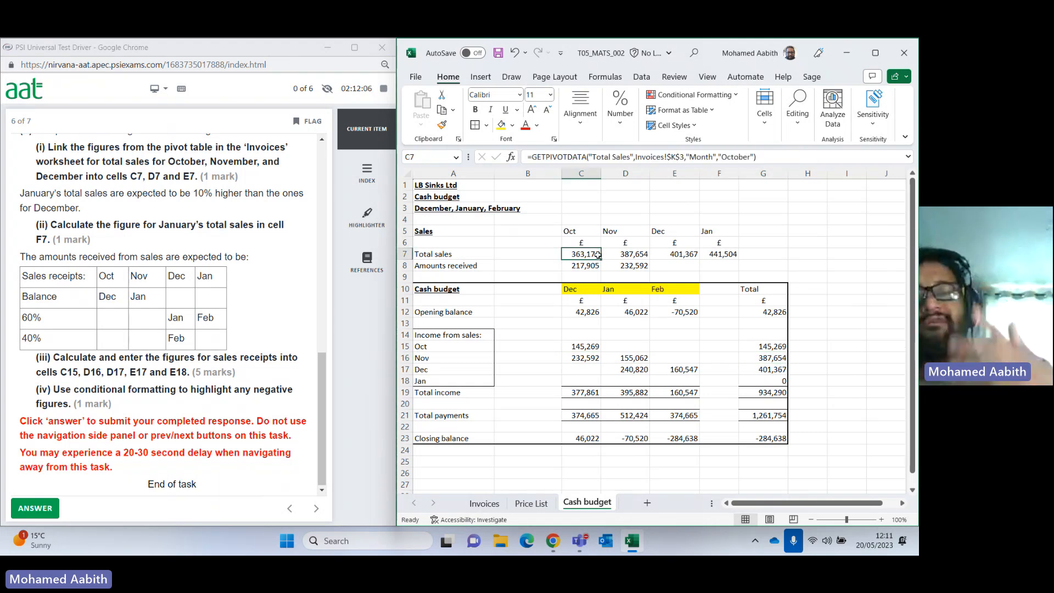
left_click(528, 291)
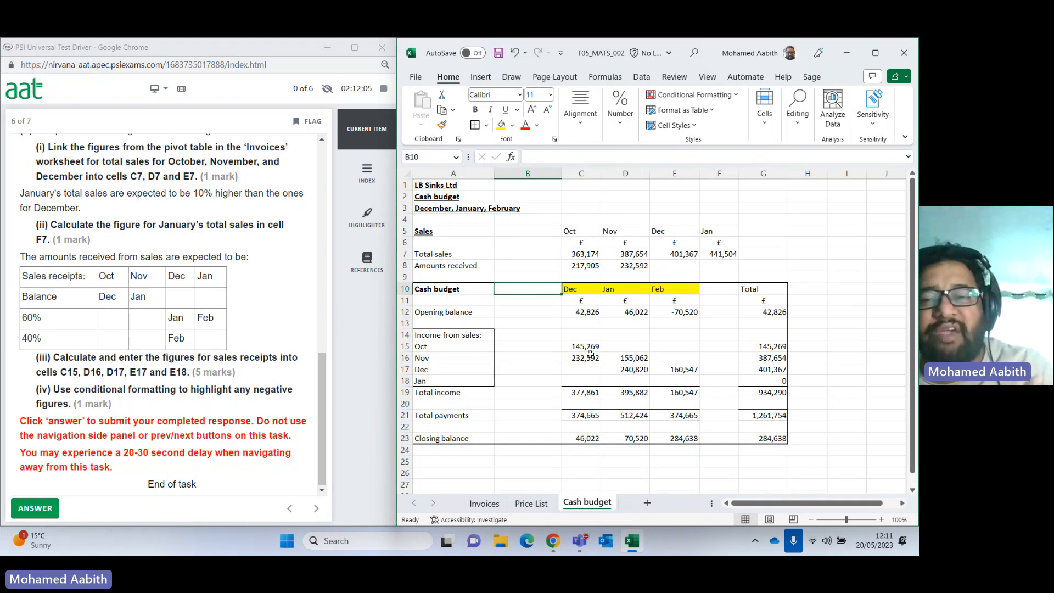
left_click(763, 347)
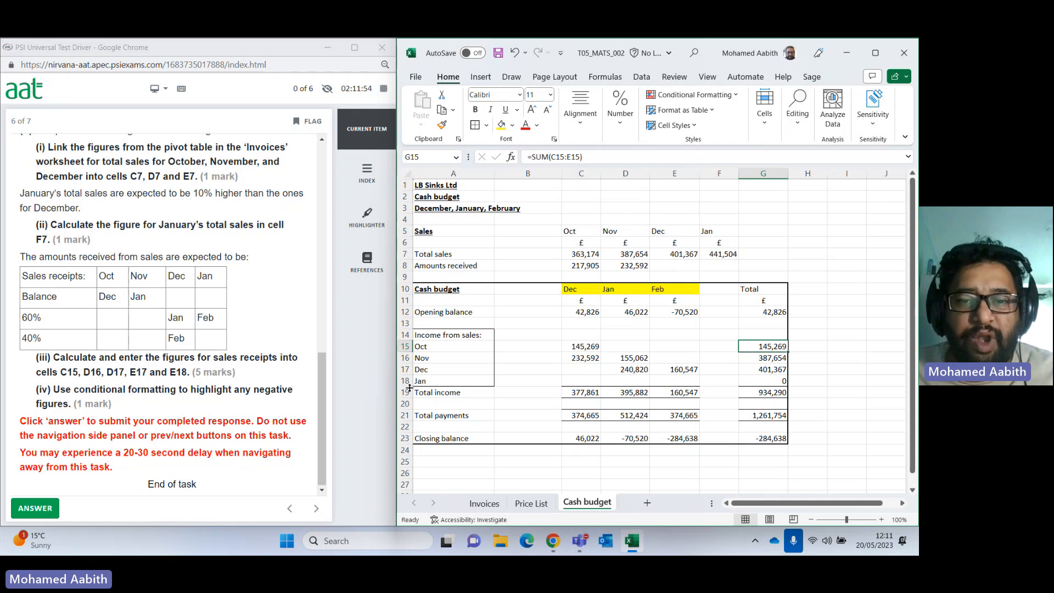
Calculate the 60% of January's sales received in February in cell E18 with the formula =F7*60%, and review the receipts.
left_click(663, 381)
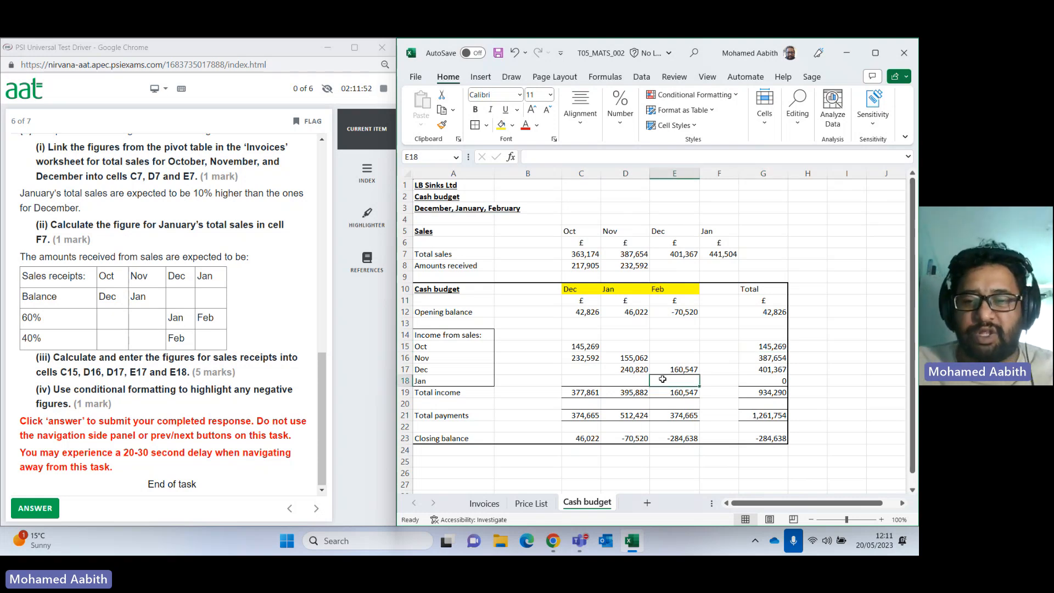
type("=")
left_click(719, 253)
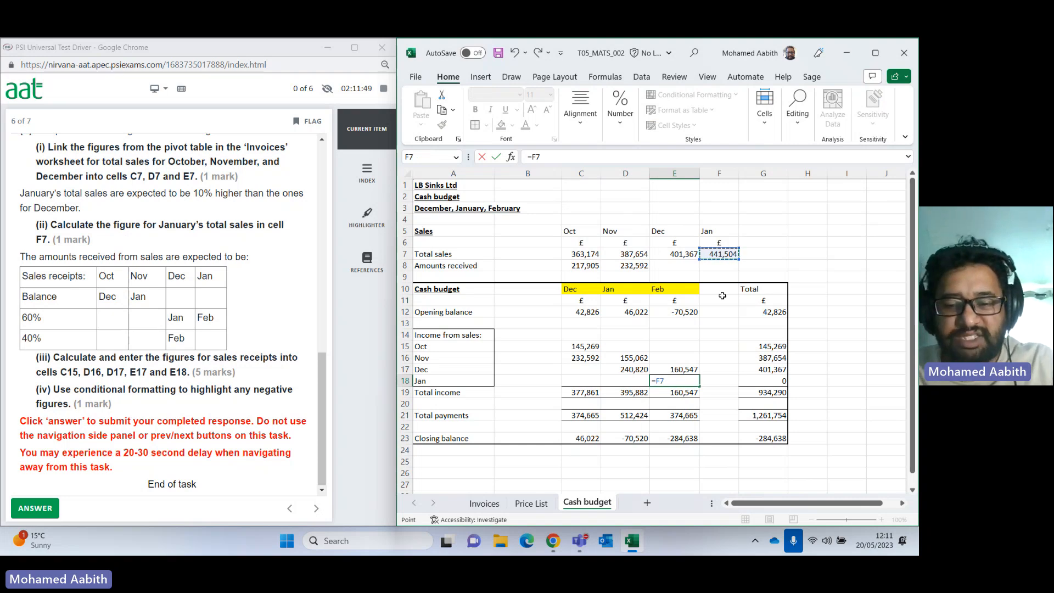
type("*60%")
key("Return")
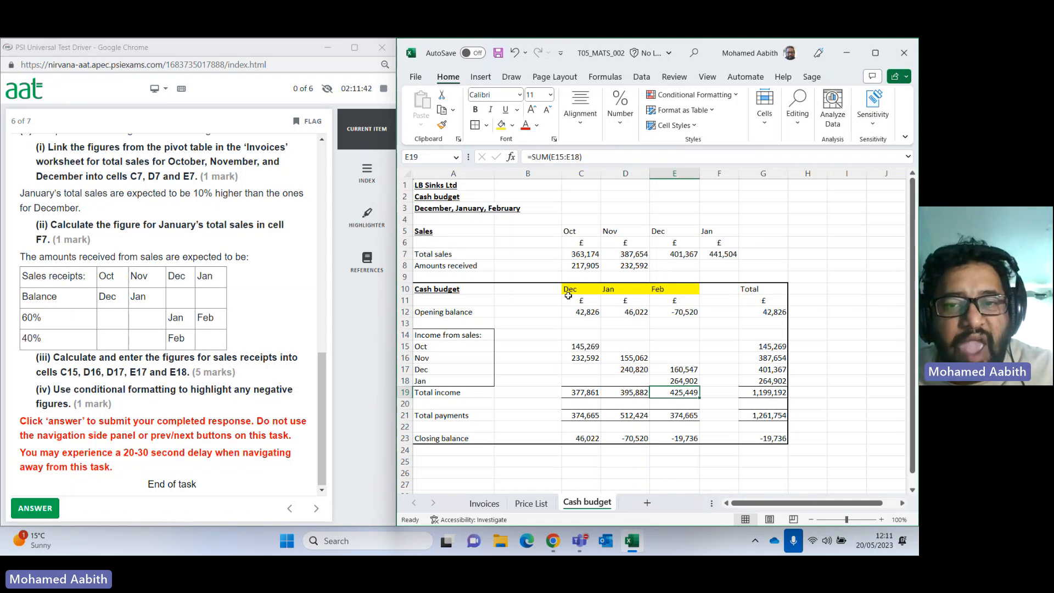
left_click(580, 348)
left_click_drag(581, 348, 685, 379)
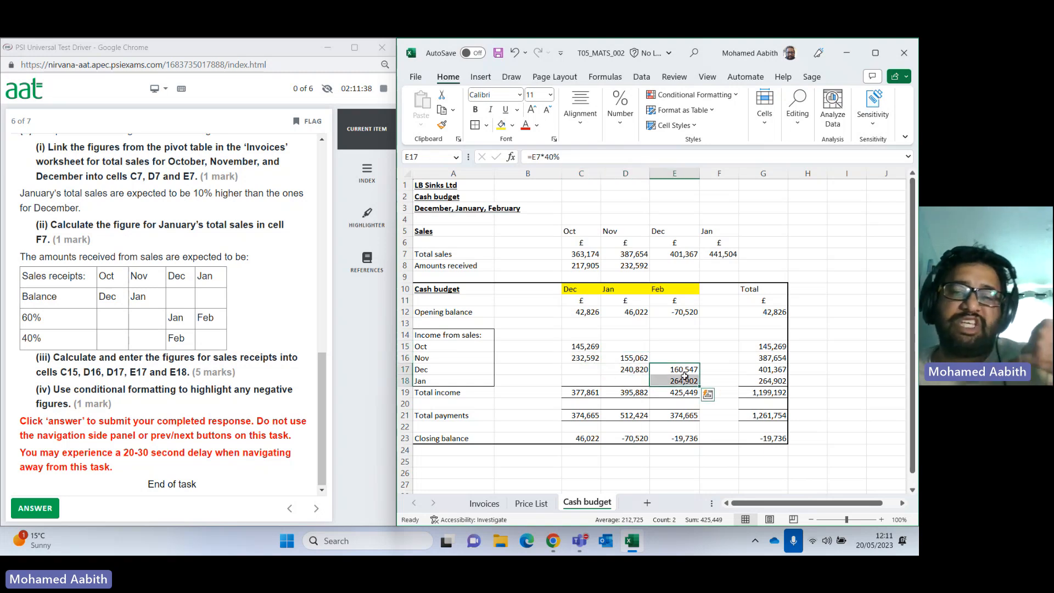
left_click(712, 345)
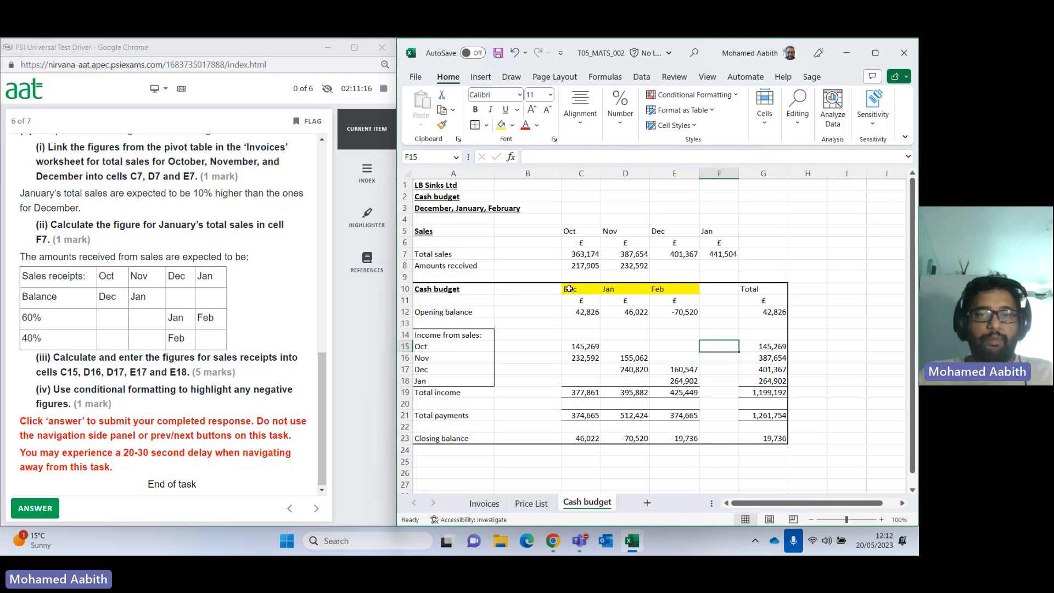
Remove the yellow fill from the Dec, Jan and Feb headings in C10:E10.
left_click_drag(569, 290, 676, 289)
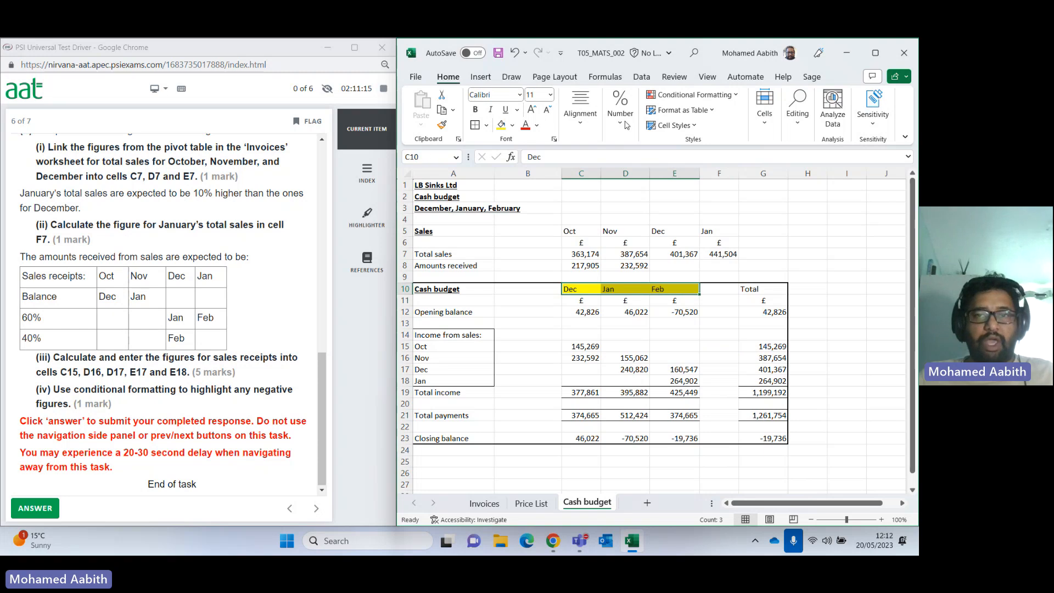
left_click(513, 126)
left_click(528, 255)
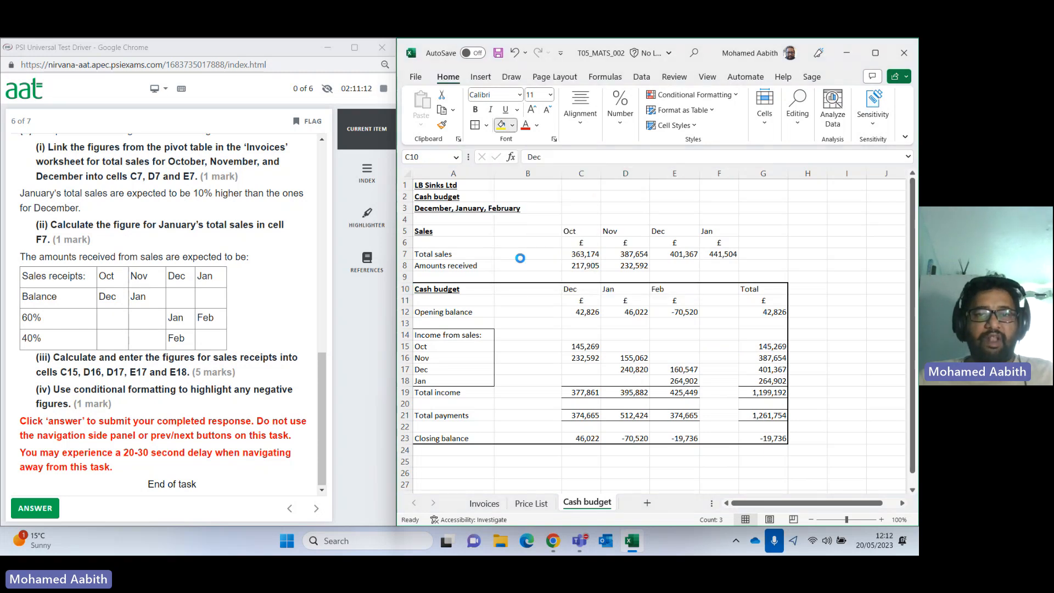
Apply conditional formatting to A12:G23 that marks cells less than 0 with Light Red Fill with Dark Red Text, and check the highlighted cells.
left_click_drag(437, 314, 763, 434)
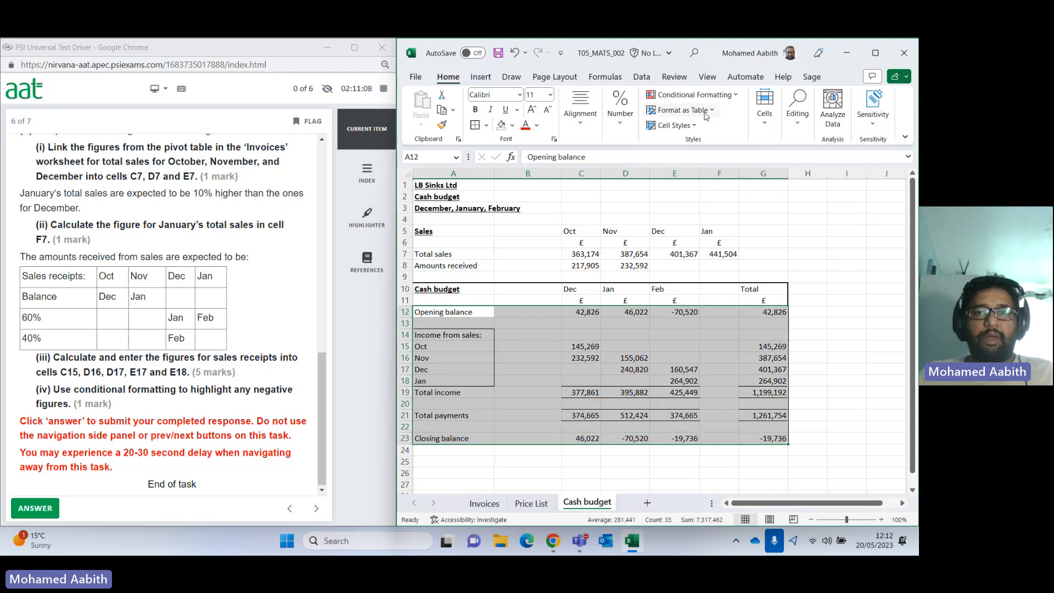
left_click(695, 95)
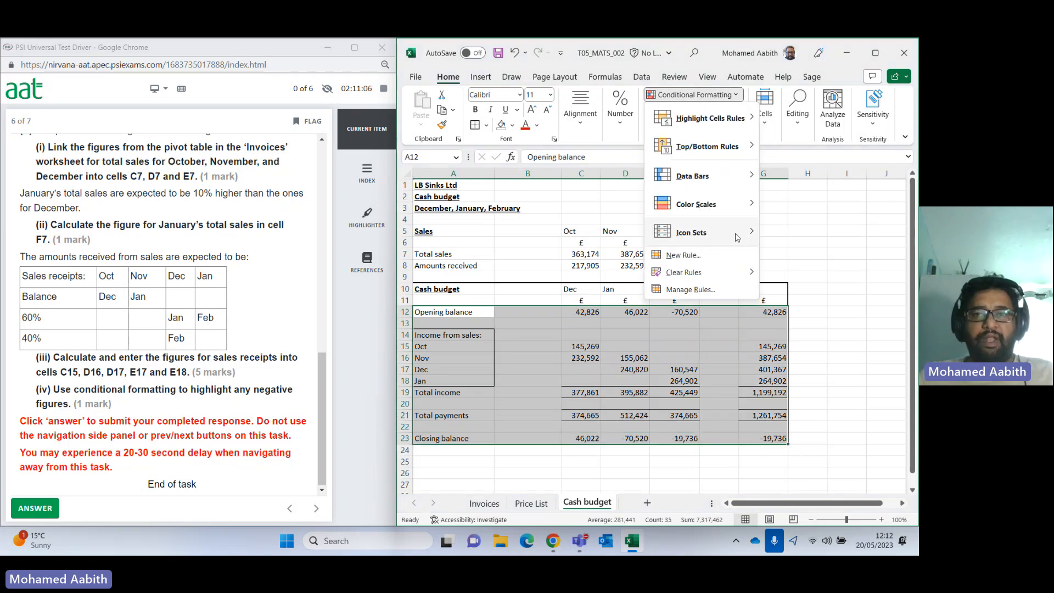
mouse_move(746, 117)
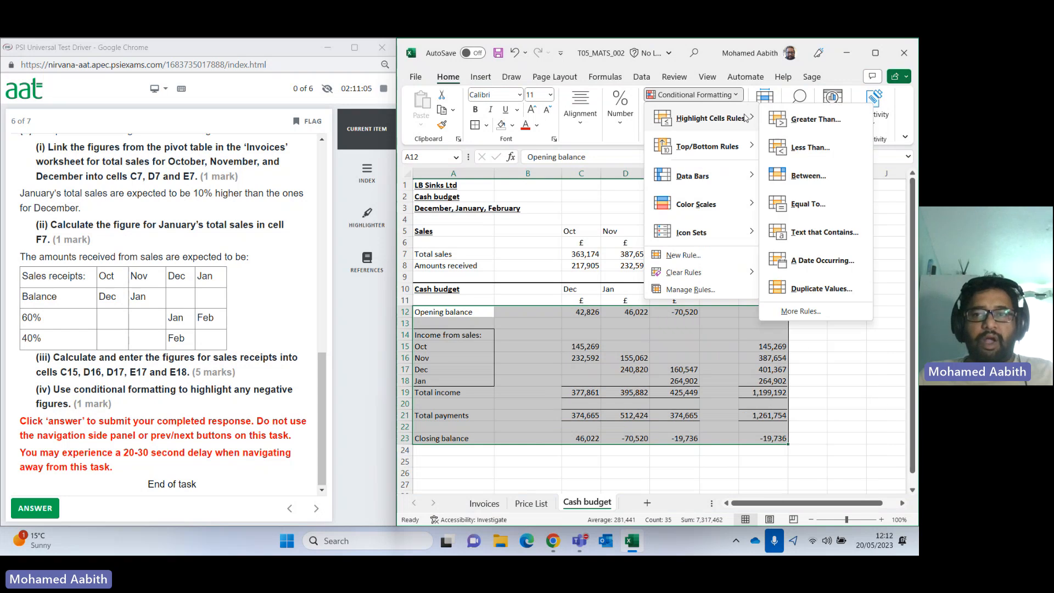
left_click(804, 152)
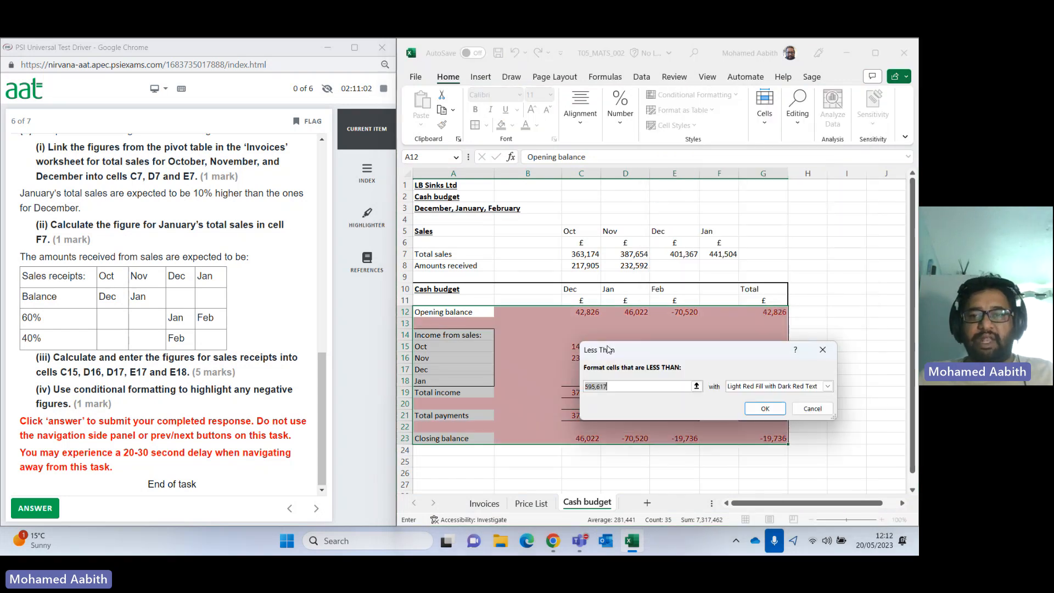
type("0")
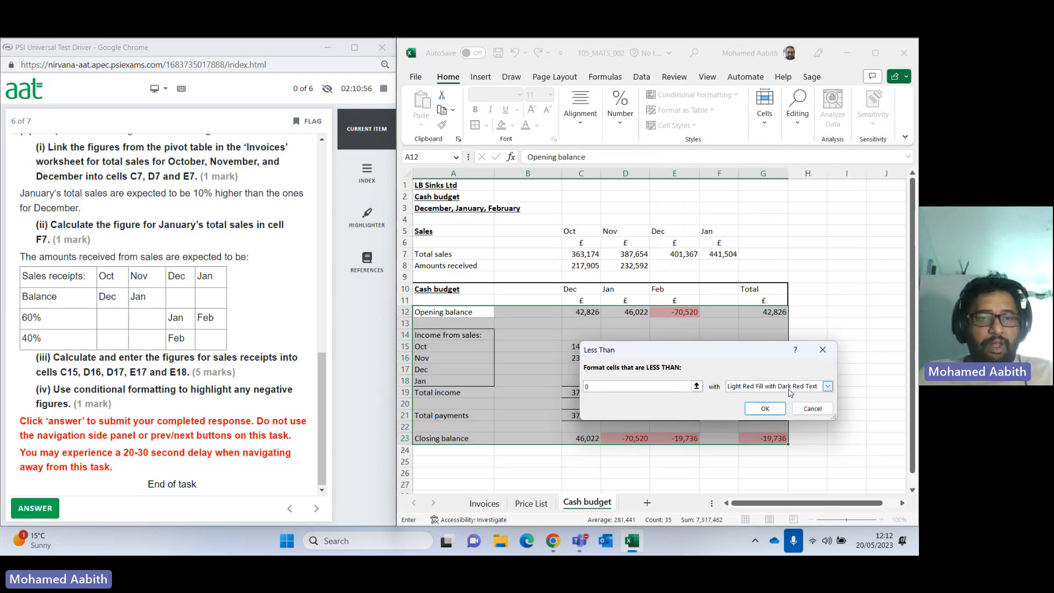
left_click(765, 408)
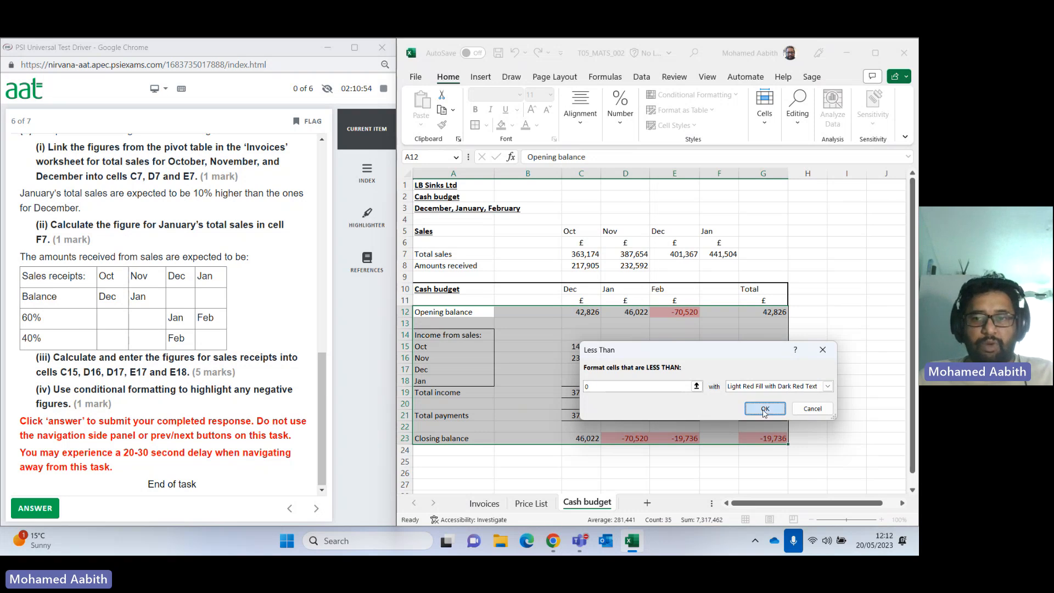
left_click(696, 400)
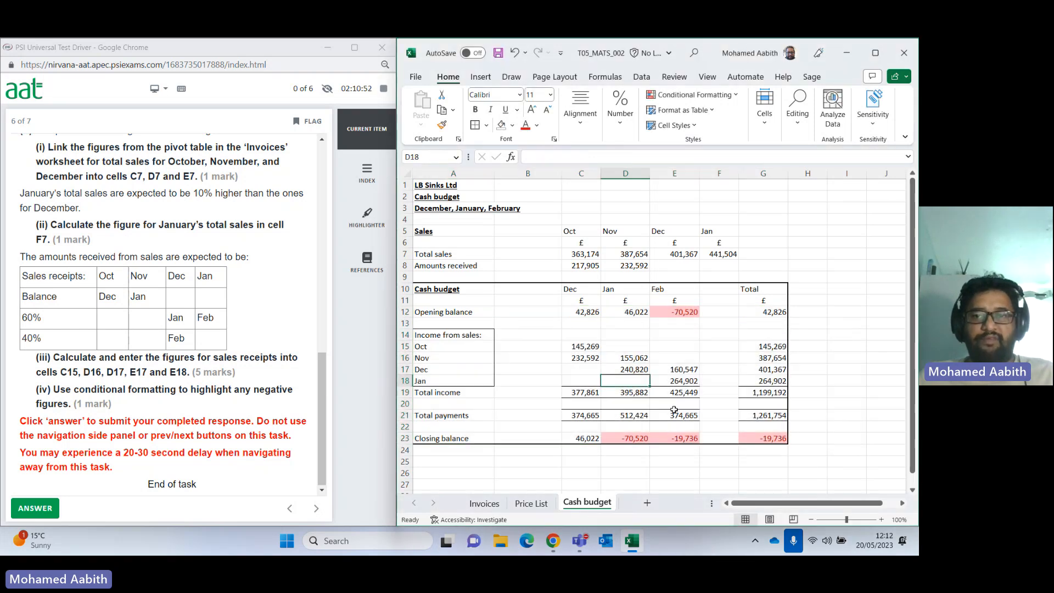
left_click(681, 311)
left_click(640, 436)
left_click(677, 438)
left_click(758, 438)
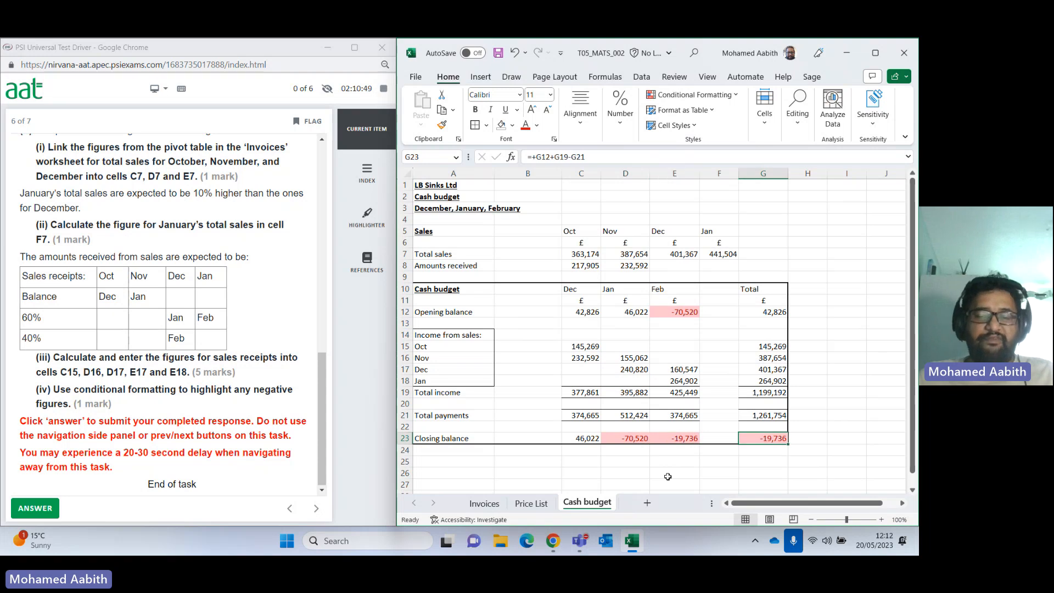
Submit the completed Task 5 response and read the opening instructions of Task 6 on budgets and deviations.
scroll(604, 395, "down", 3)
scroll(604, 395, "up", 3)
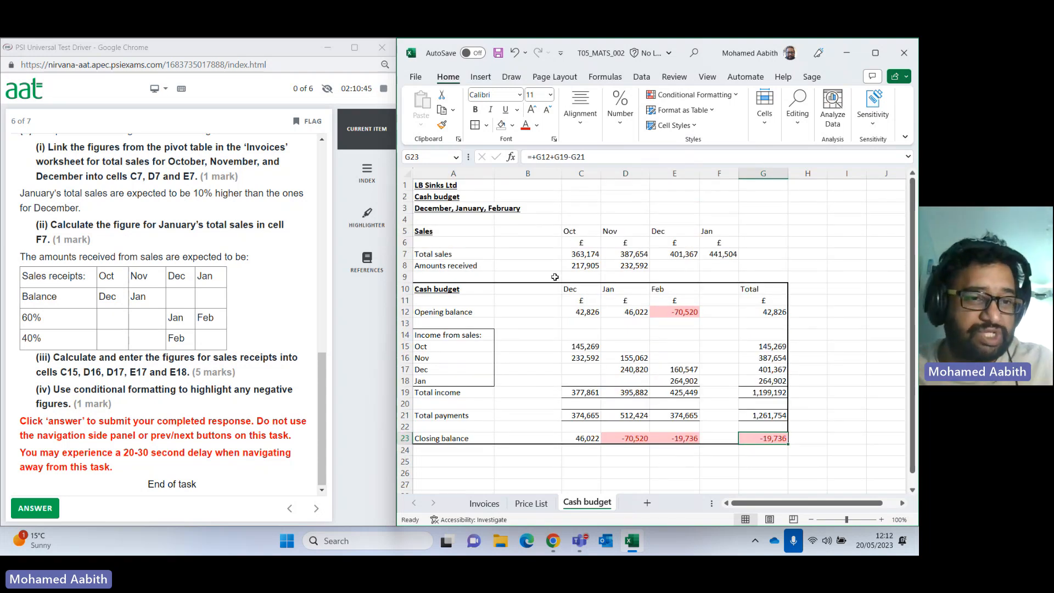
left_click(112, 364)
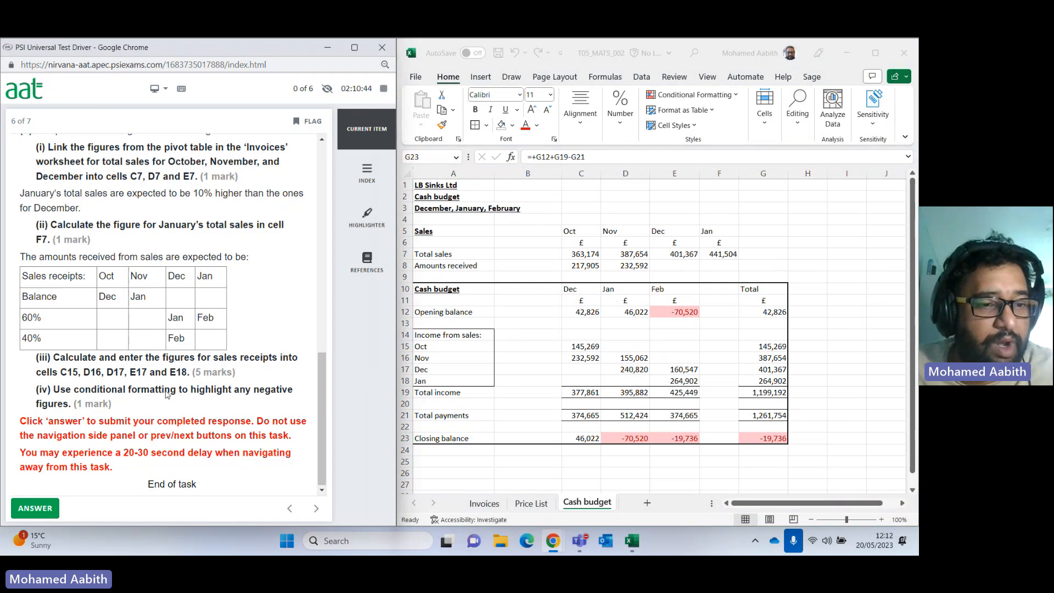
left_click(43, 506)
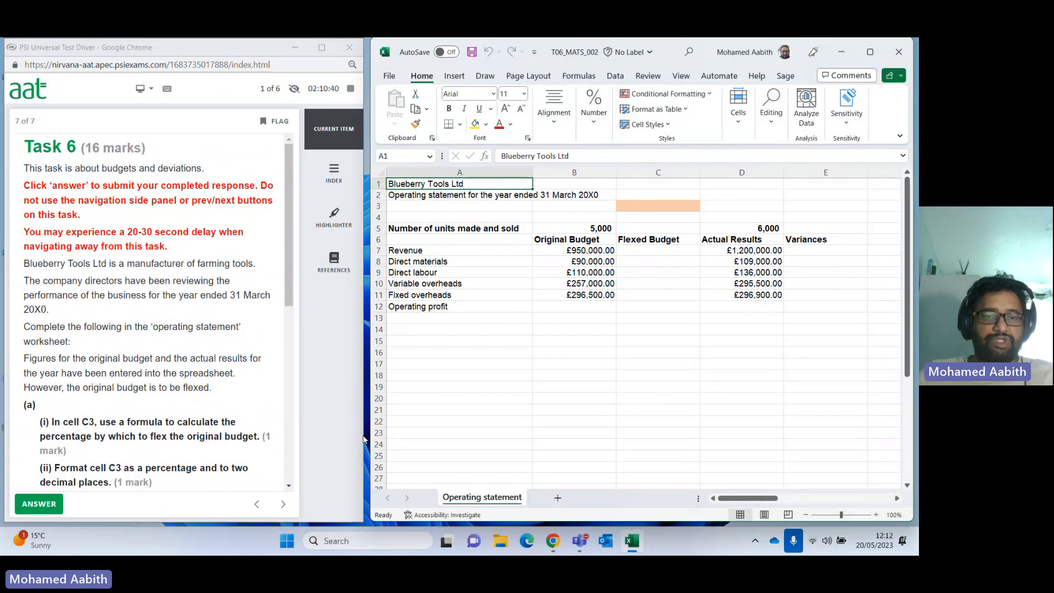
left_click_drag(363, 440, 361, 439)
left_click(189, 327)
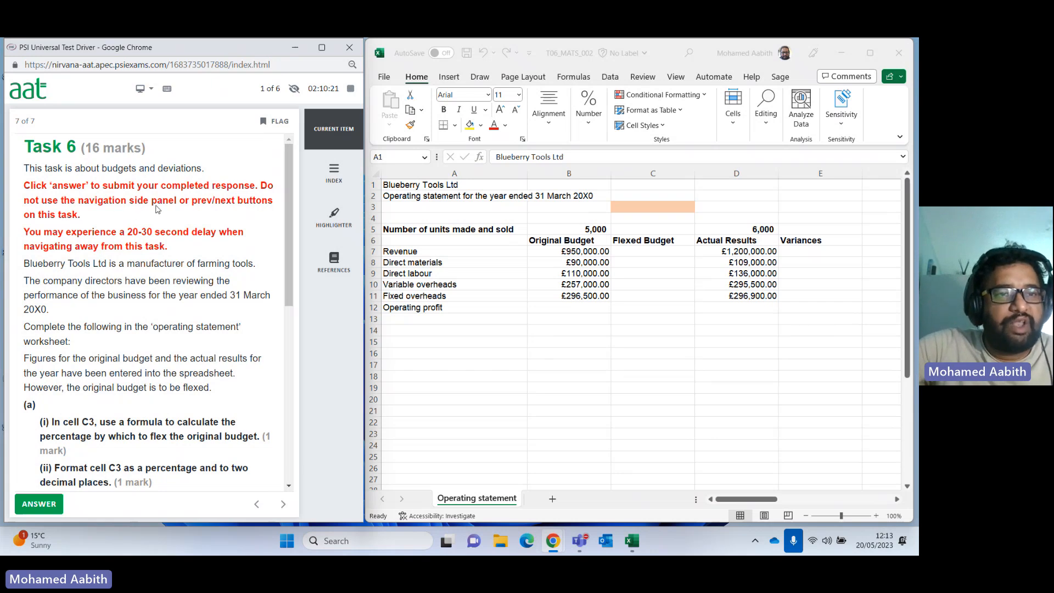
scroll(171, 355, "down", 1)
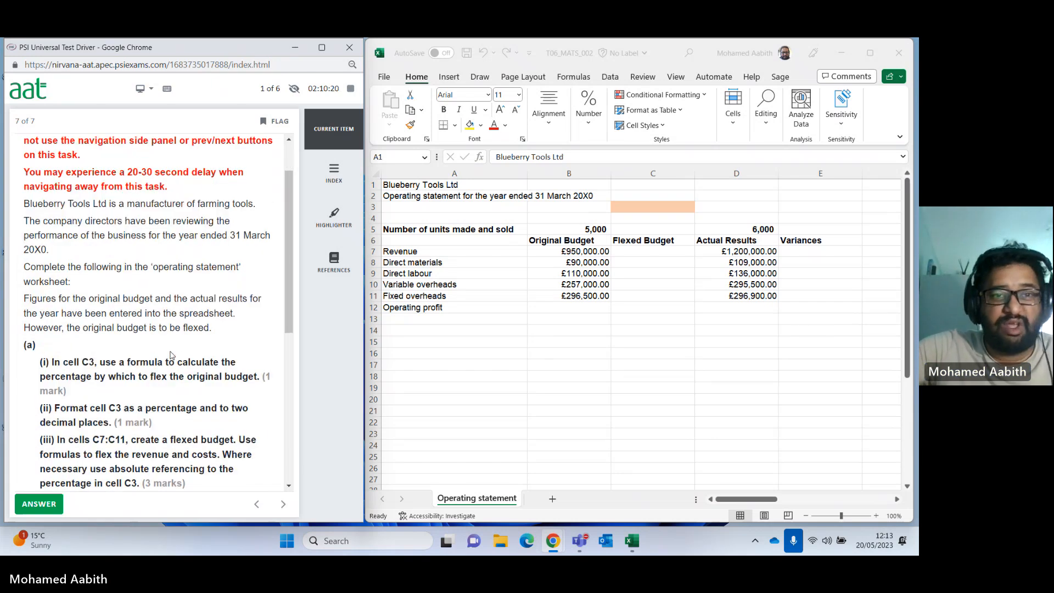
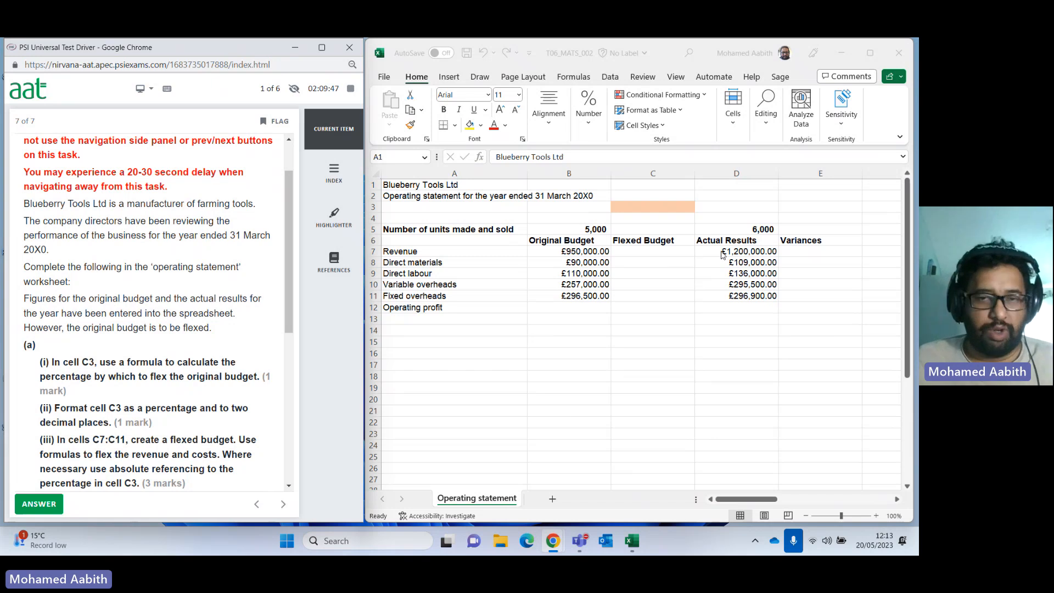
Calculate the percentage by which to flex the original budget in cell C3 with the formula =(D5-B5)/B5.
left_click(641, 211)
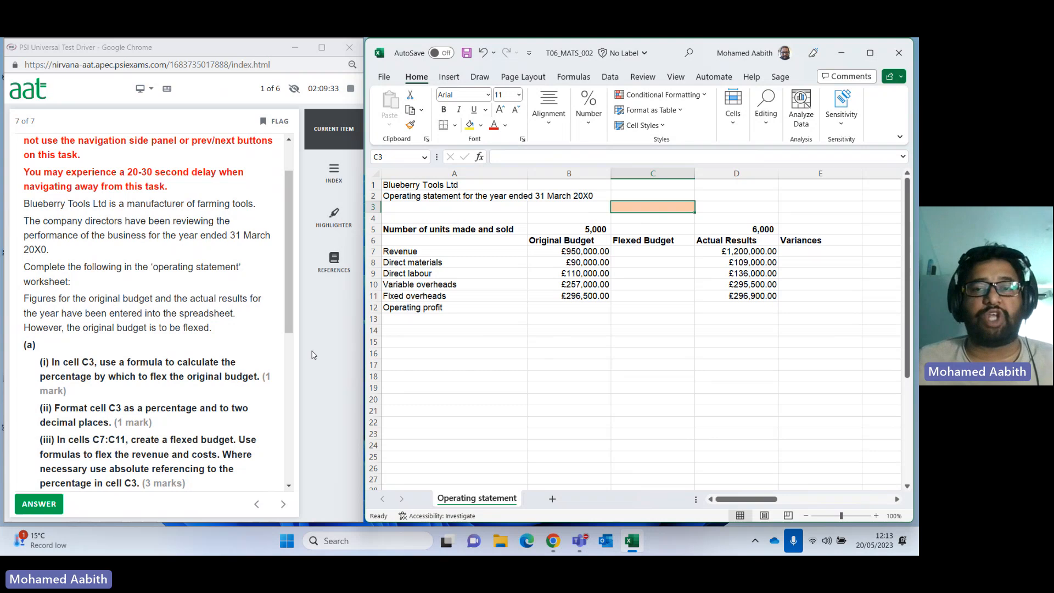
type("=")
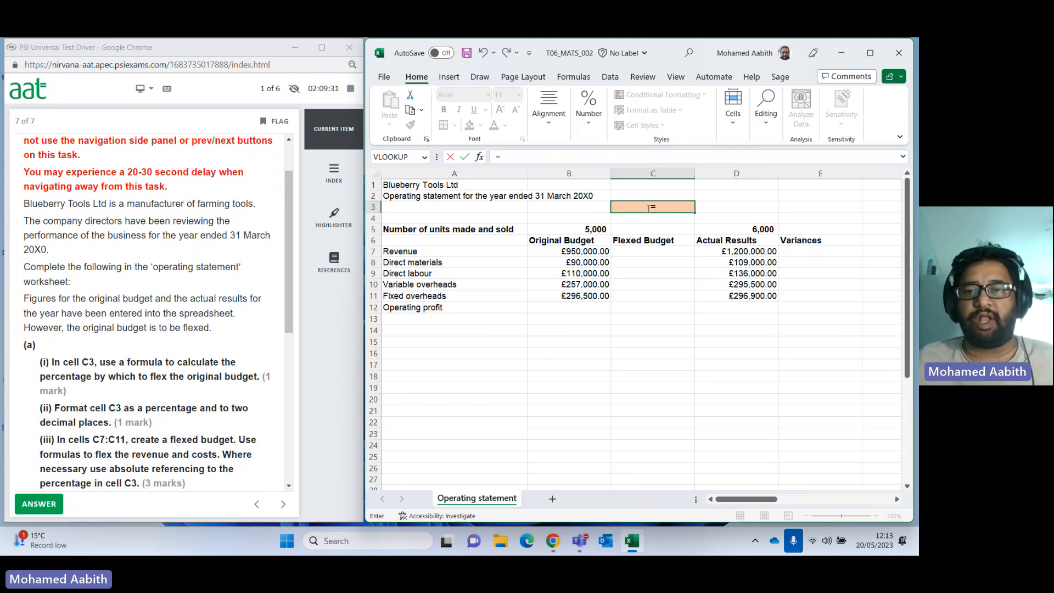
left_click(727, 225)
type("-")
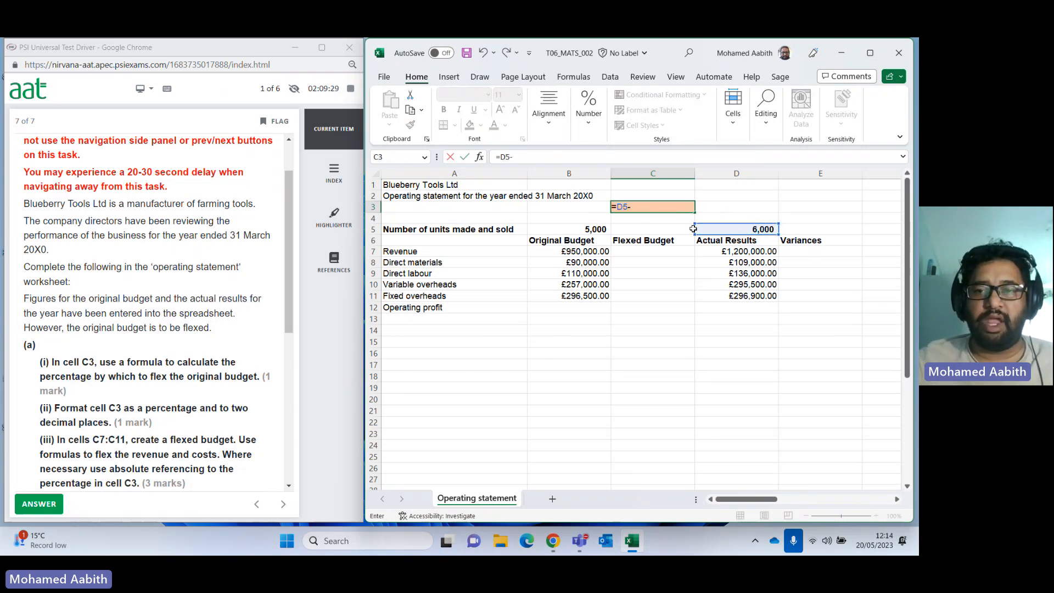
left_click(603, 226)
type("/")
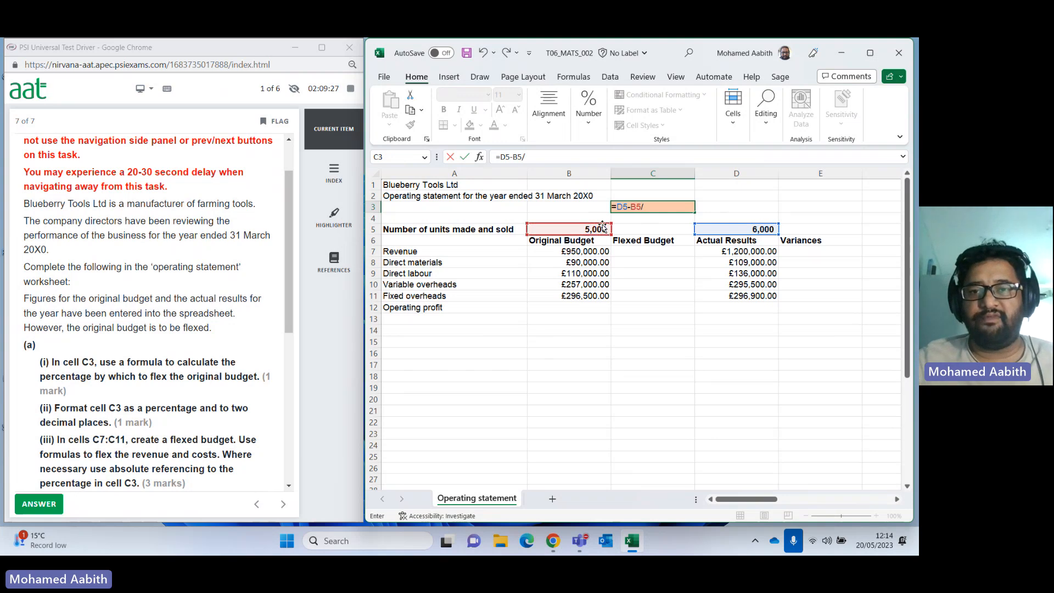
left_click(603, 226)
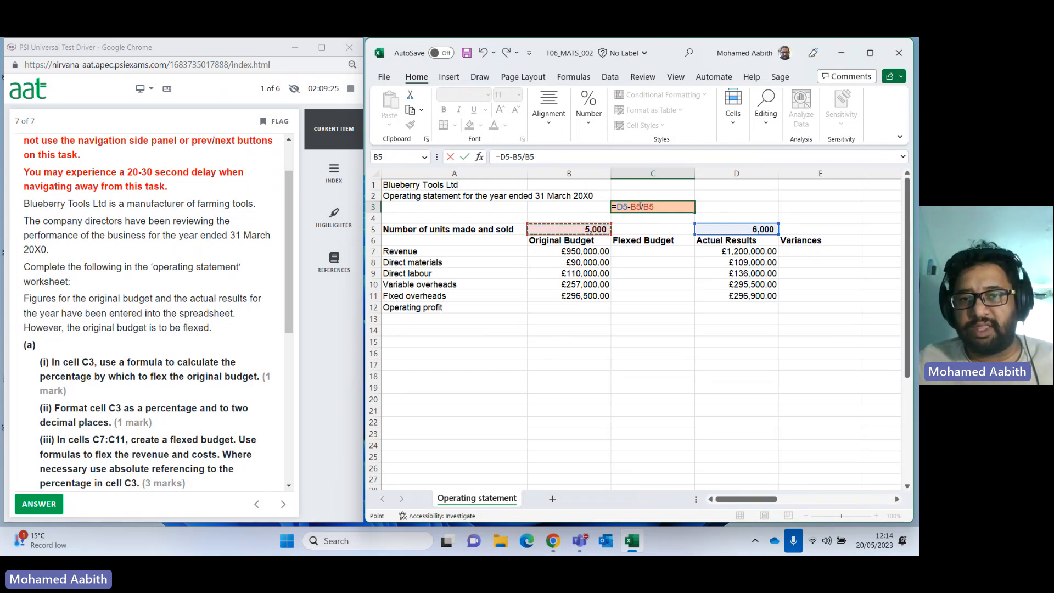
type(")")
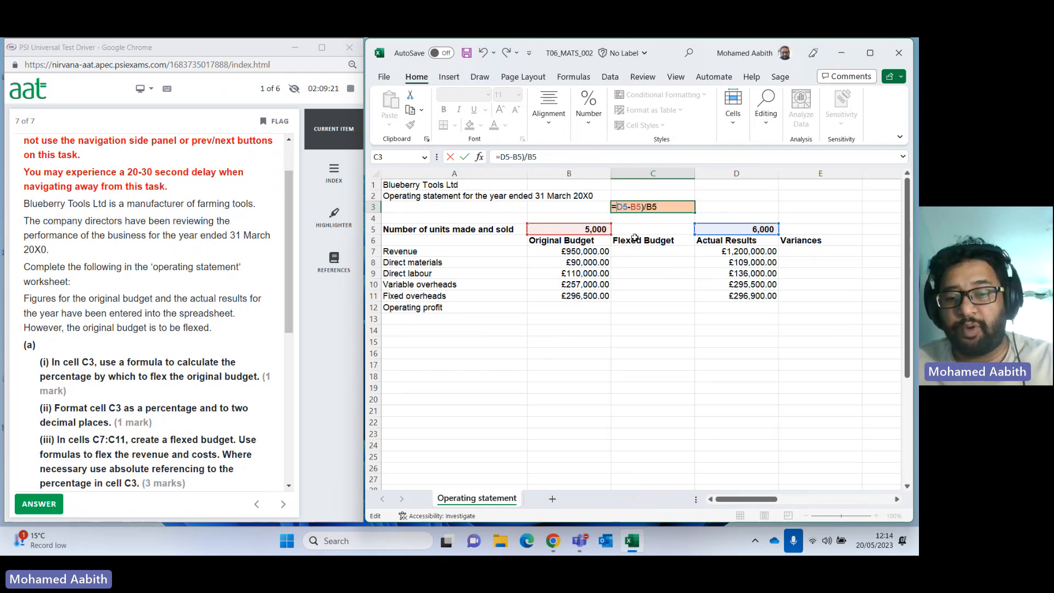
type("(")
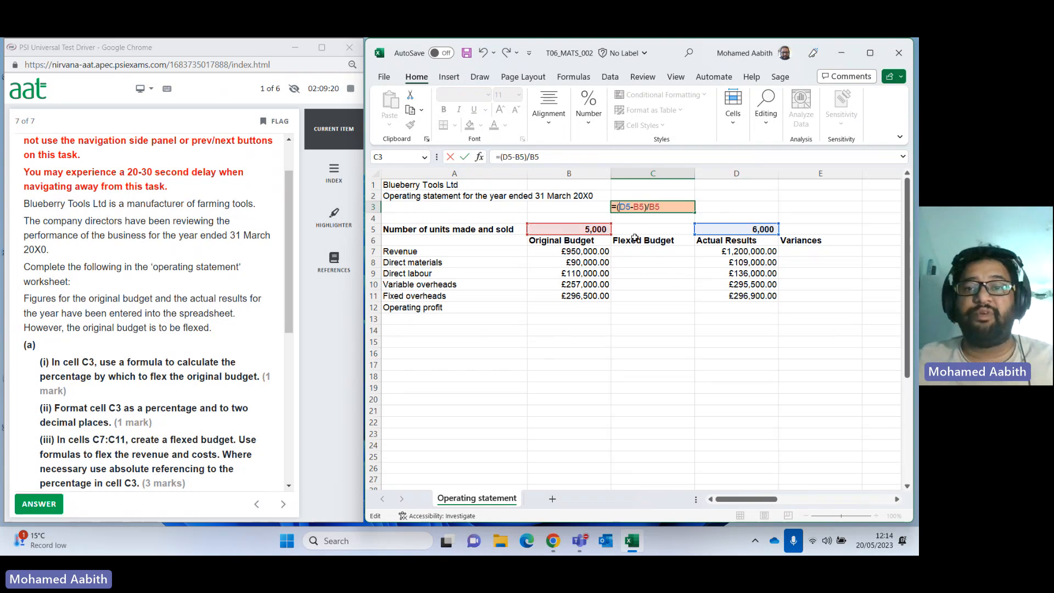
key("Return")
Format the flex percentage in cell C3 as a percentage with two decimal places.
left_click(671, 209)
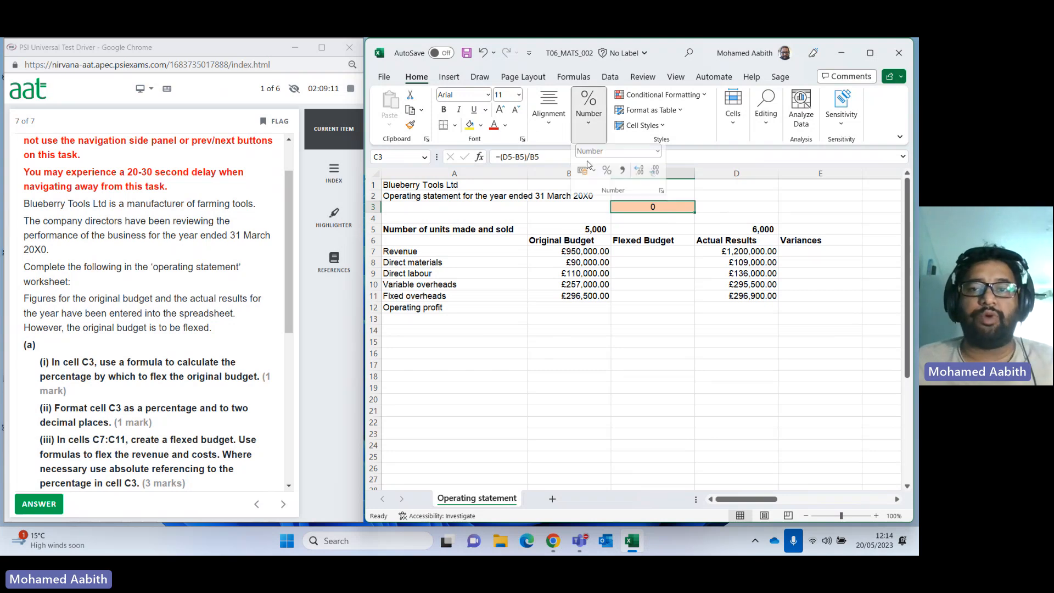
left_click(588, 107)
left_click(606, 175)
left_click(650, 308)
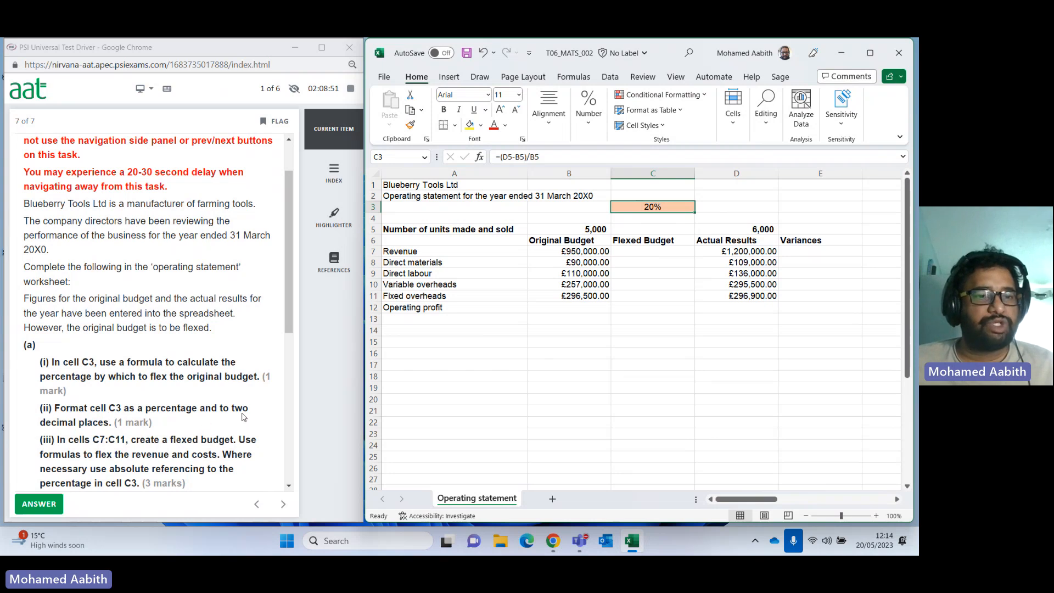
left_click(589, 110)
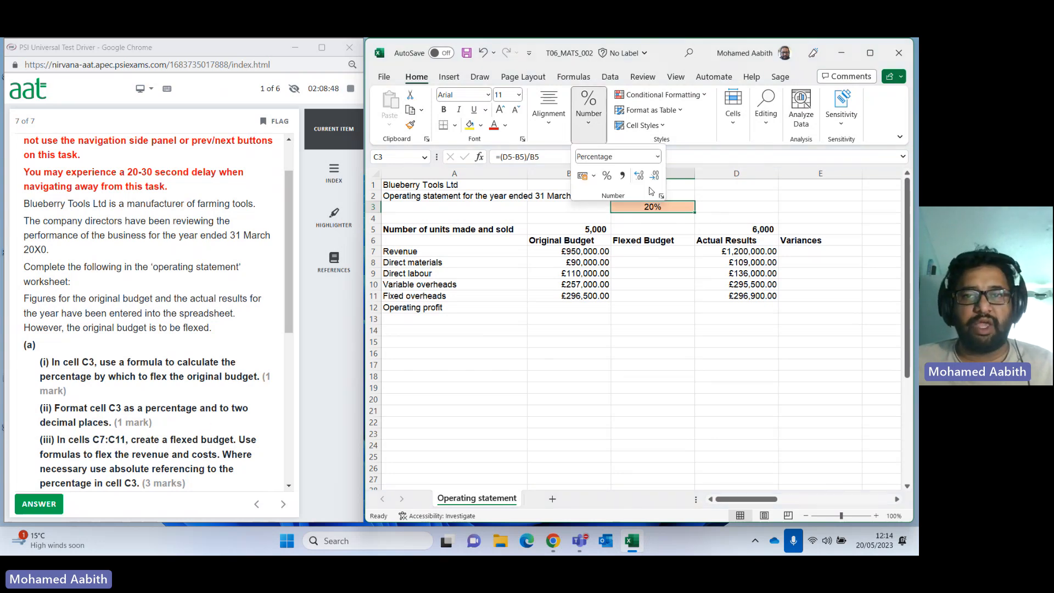
double_click(641, 177)
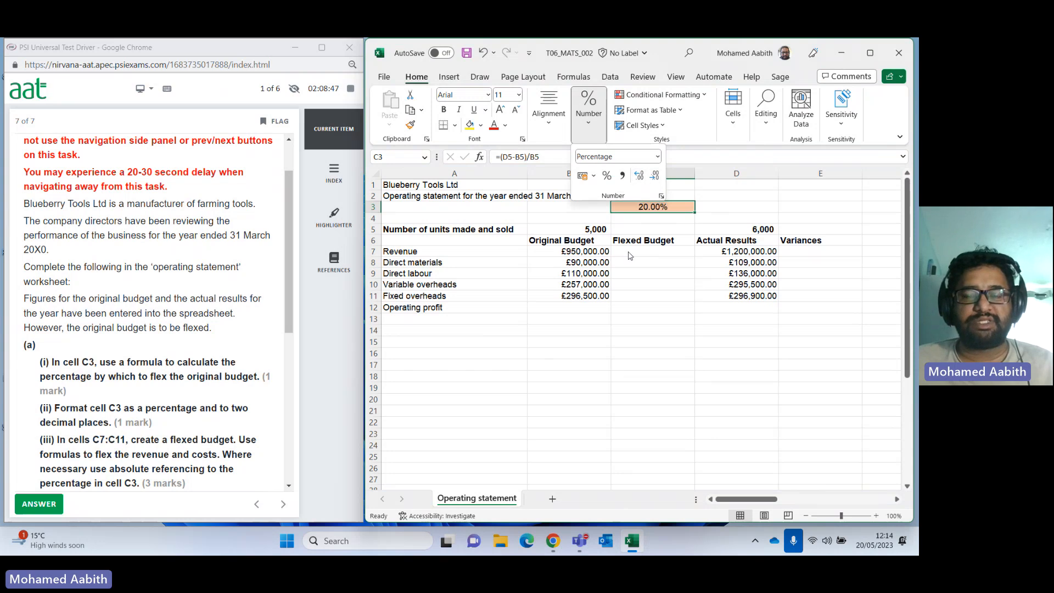
left_click(648, 309)
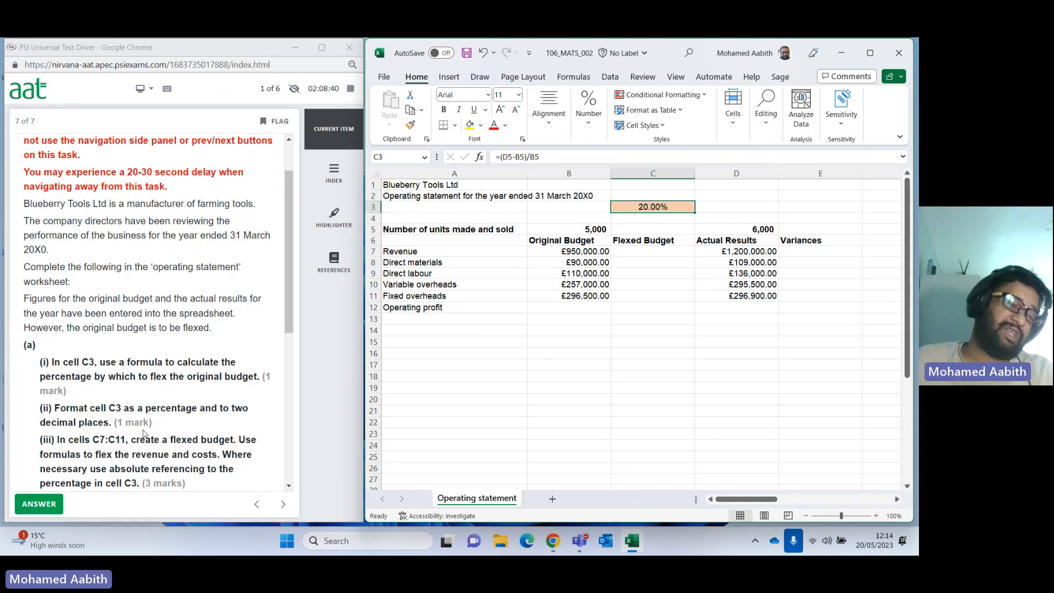
Calculate the flexed revenue in cell C7 with =B7+(B7*$C$3), using an absolute reference to the flex percentage.
scroll(157, 407, "down", 2)
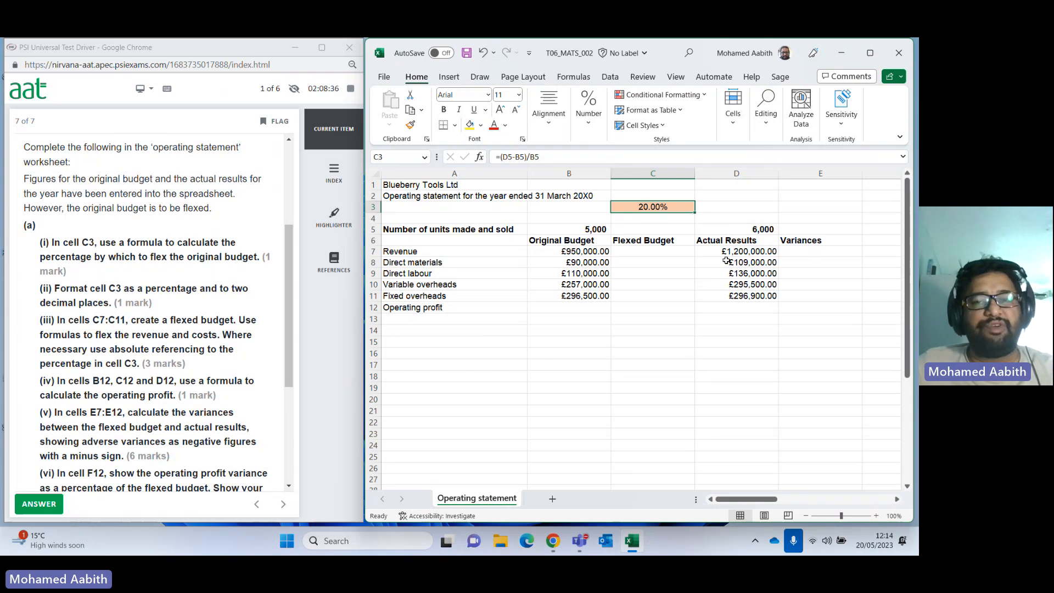
left_click_drag(661, 254, 646, 293)
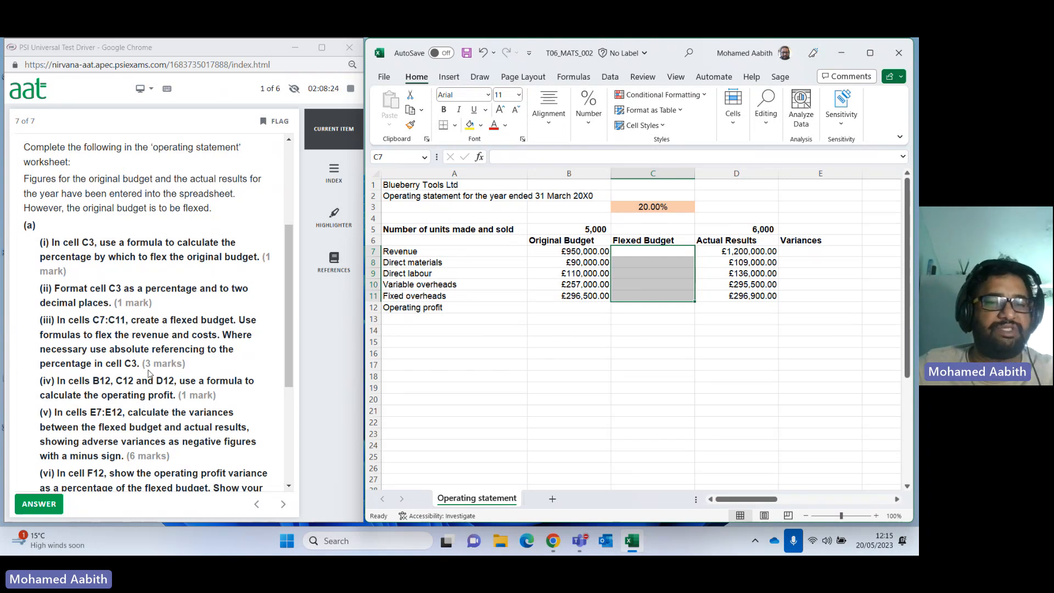
left_click(635, 252)
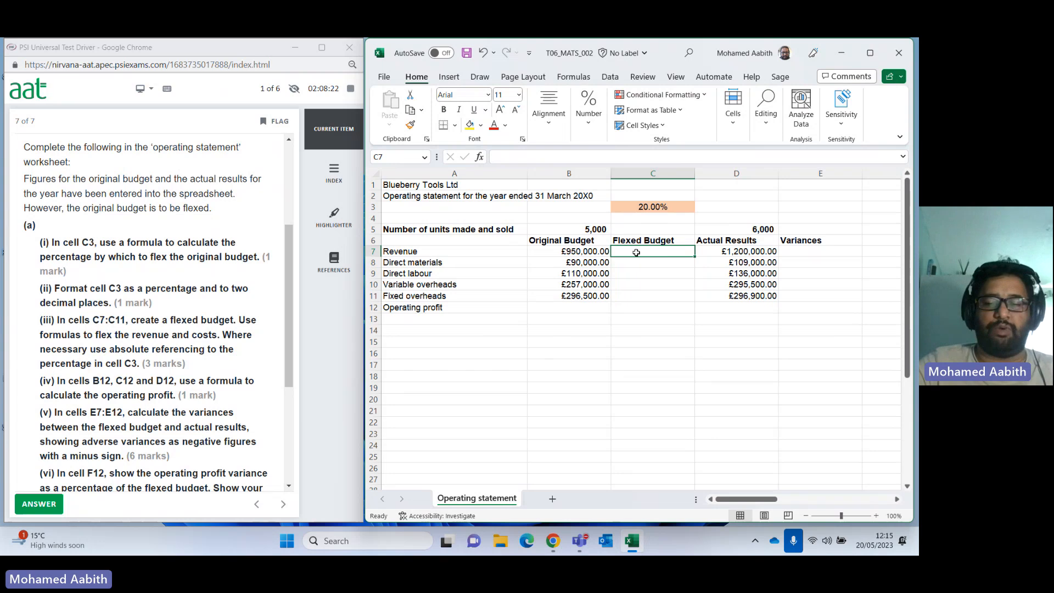
type("=")
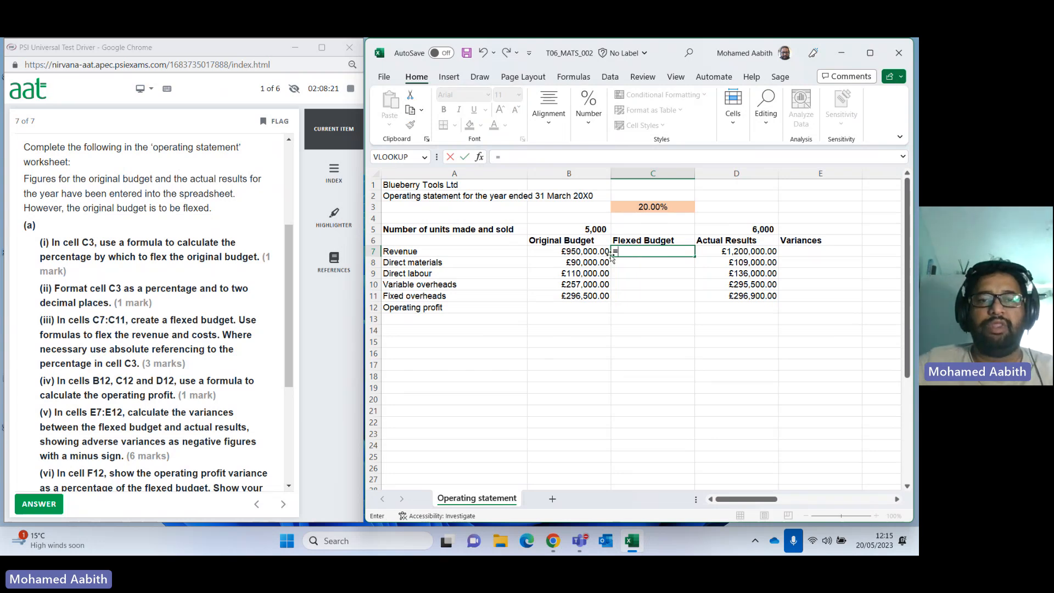
left_click(663, 205)
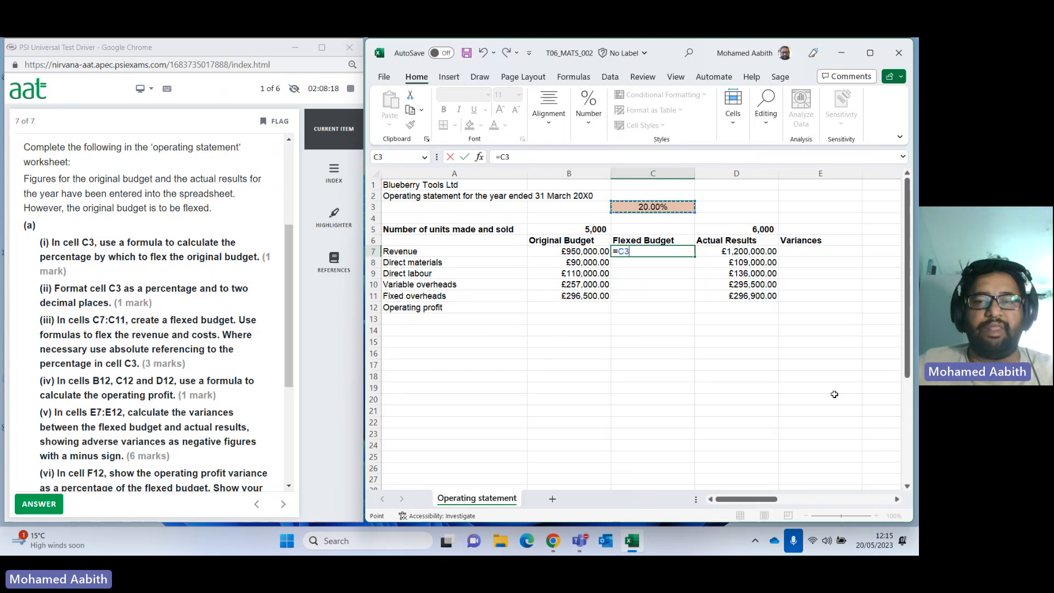
left_click(593, 252)
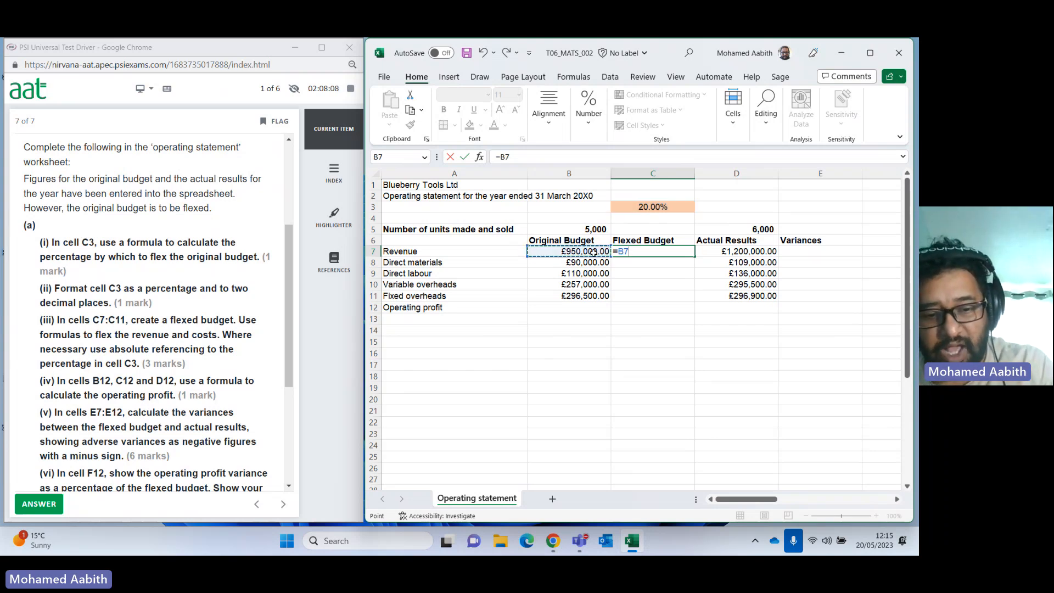
type("+")
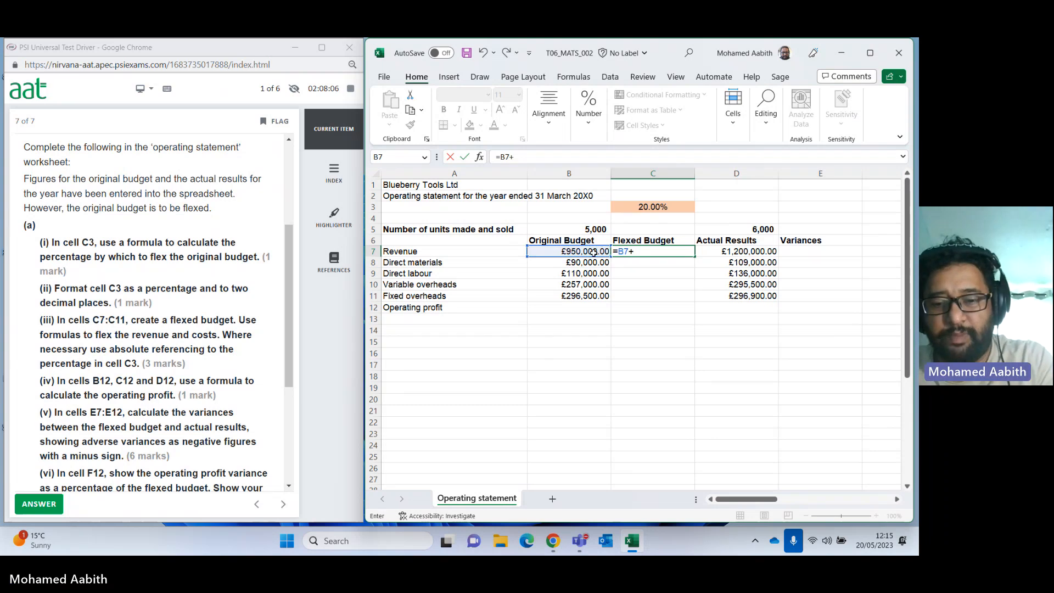
type("(")
left_click(583, 251)
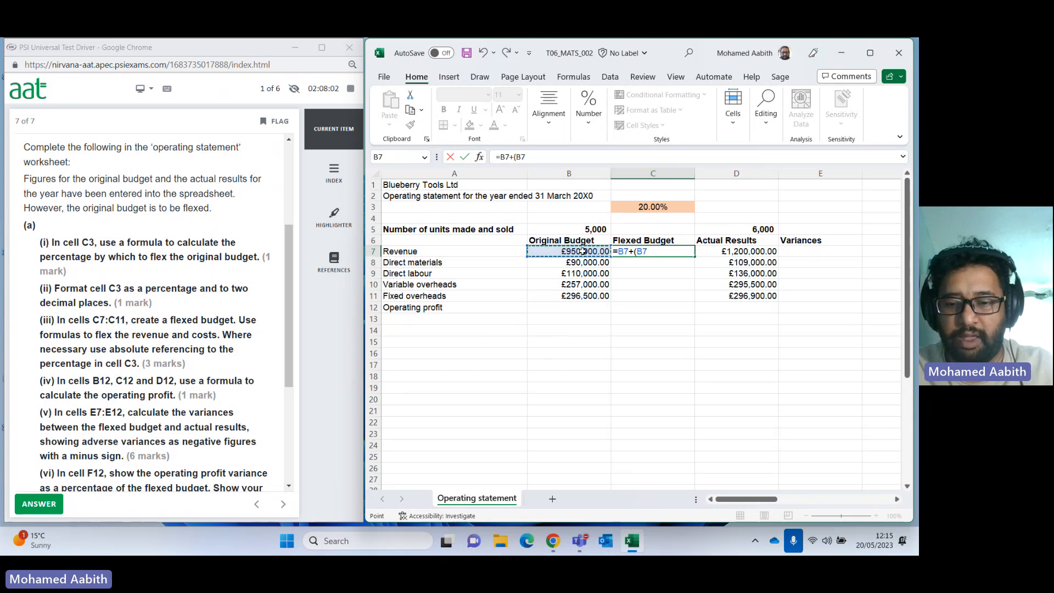
type("*")
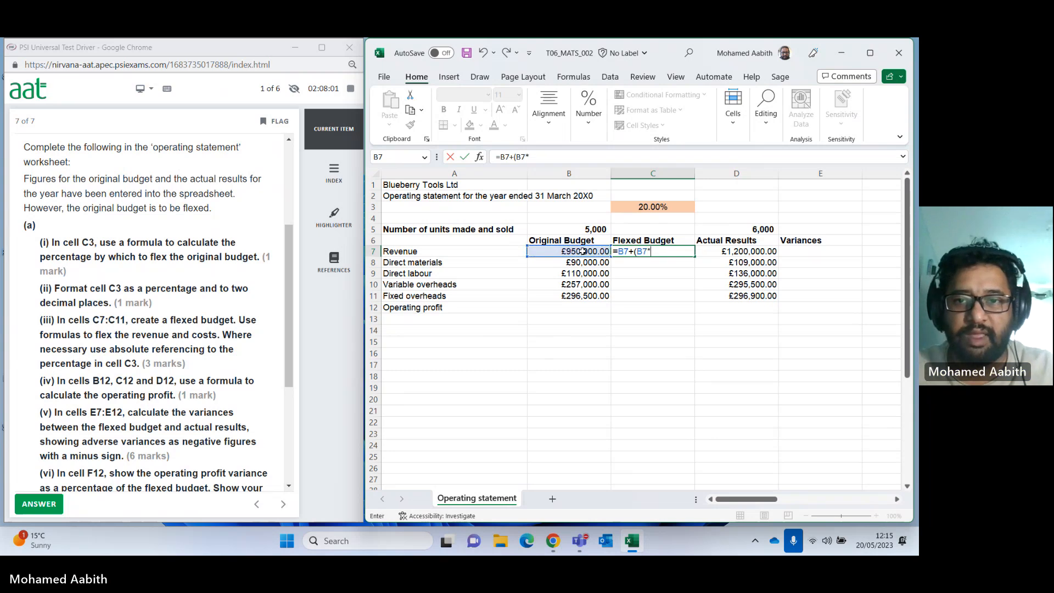
left_click(636, 209)
key("F4")
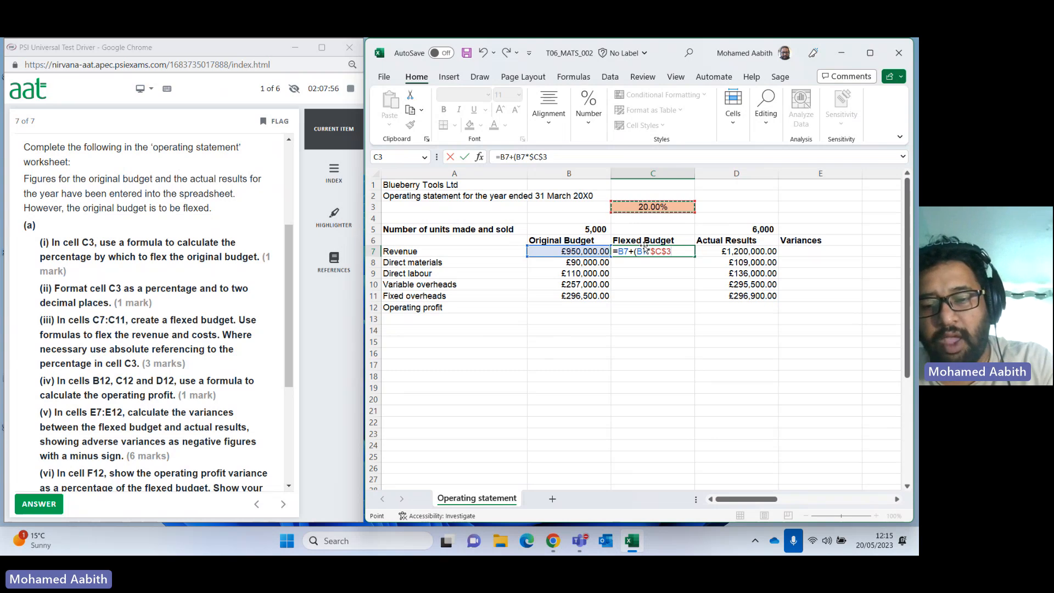
key("Return")
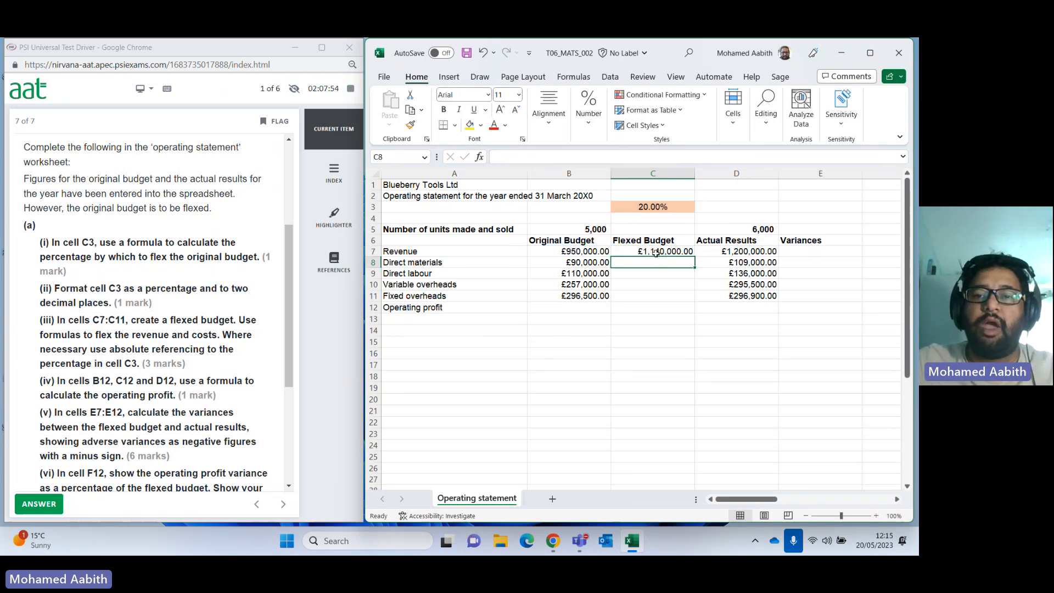
Copy the flexed revenue formula from C7 down to C11 and check the formulas in the cost rows.
left_click(657, 253)
left_click_drag(695, 256, 693, 300)
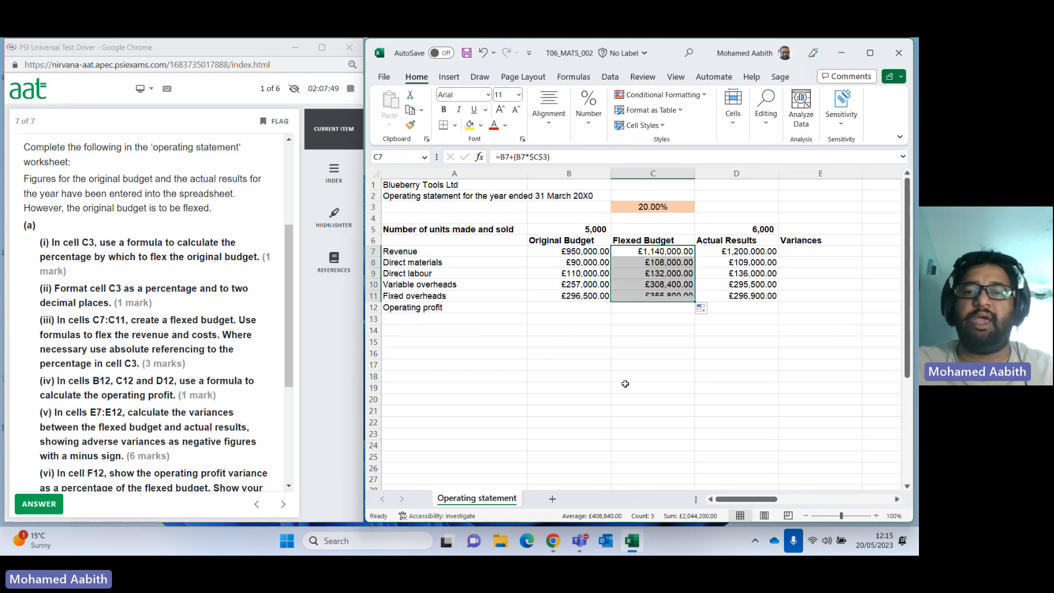
left_click(644, 262)
left_click(648, 274)
left_click(651, 284)
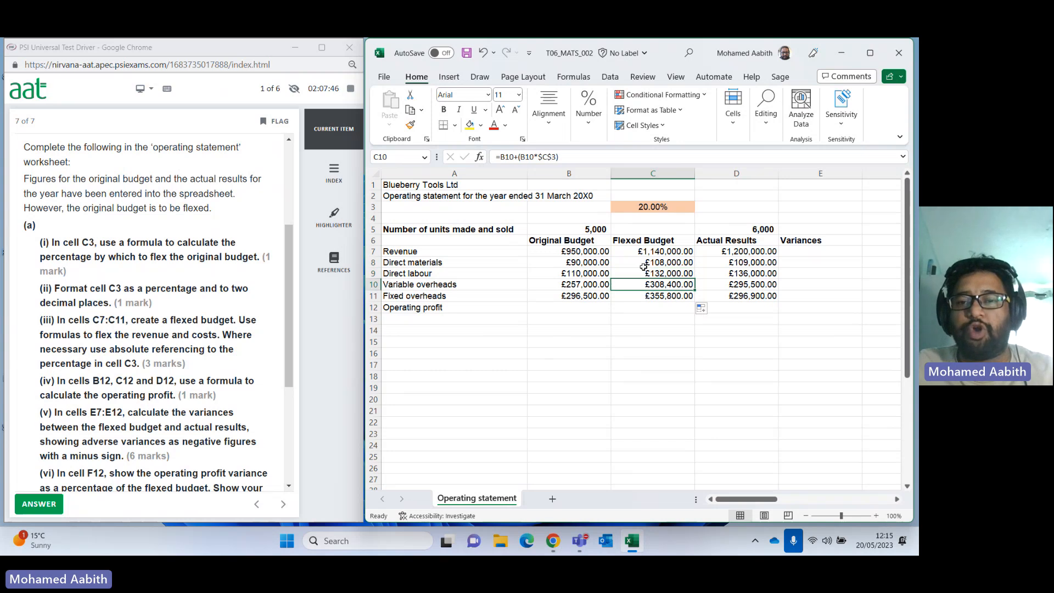
left_click(672, 262)
left_click(669, 274)
left_click(667, 295)
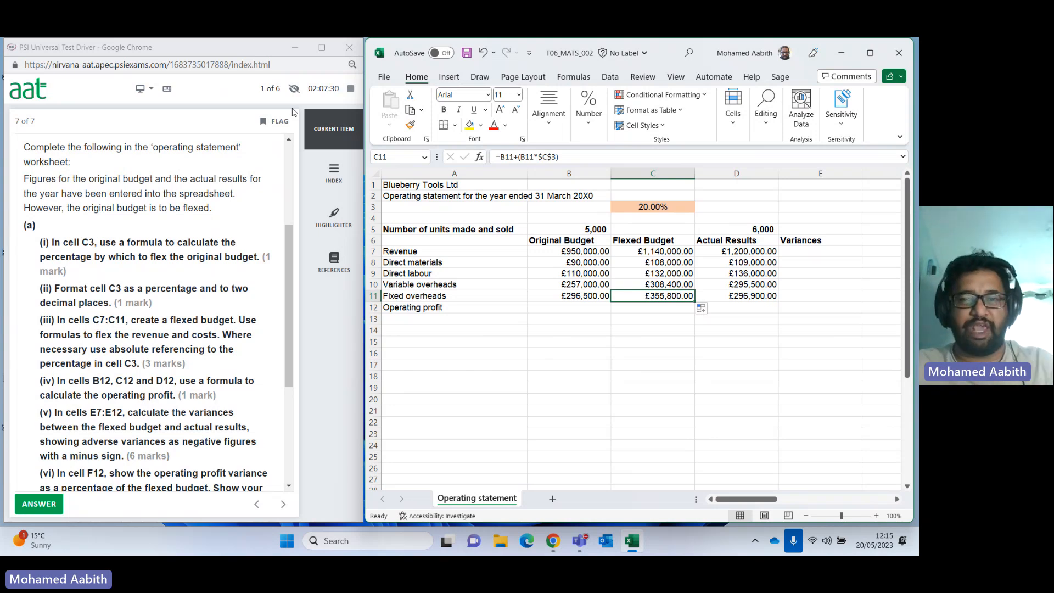
Replace the flexed fixed overheads formula in cell C11 with =B11 so it equals the original budget.
double_click(652, 293)
key("Escape")
type("=")
left_click(588, 297)
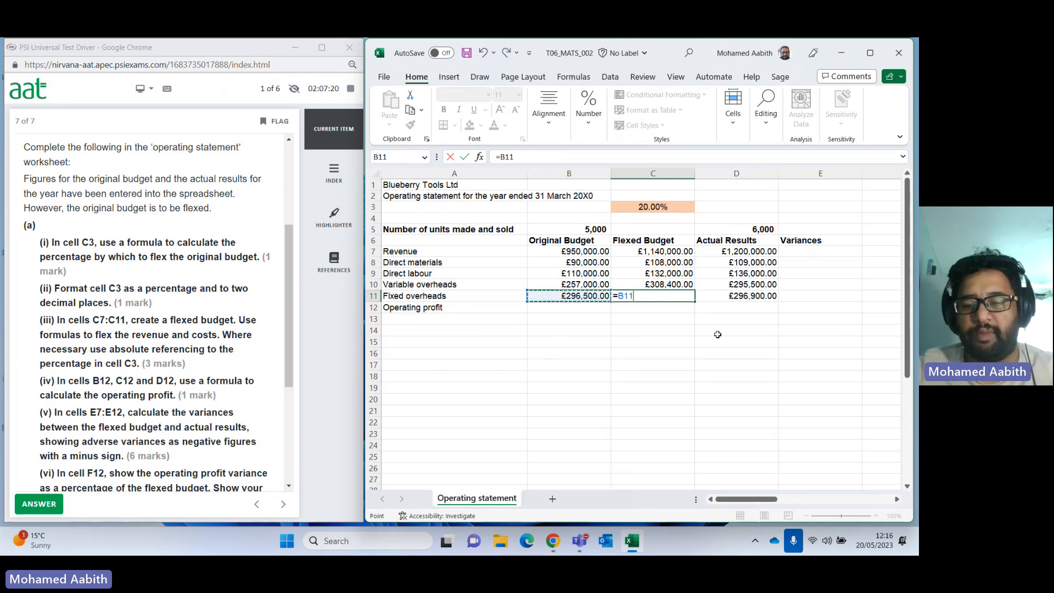
key("Return")
left_click(655, 297)
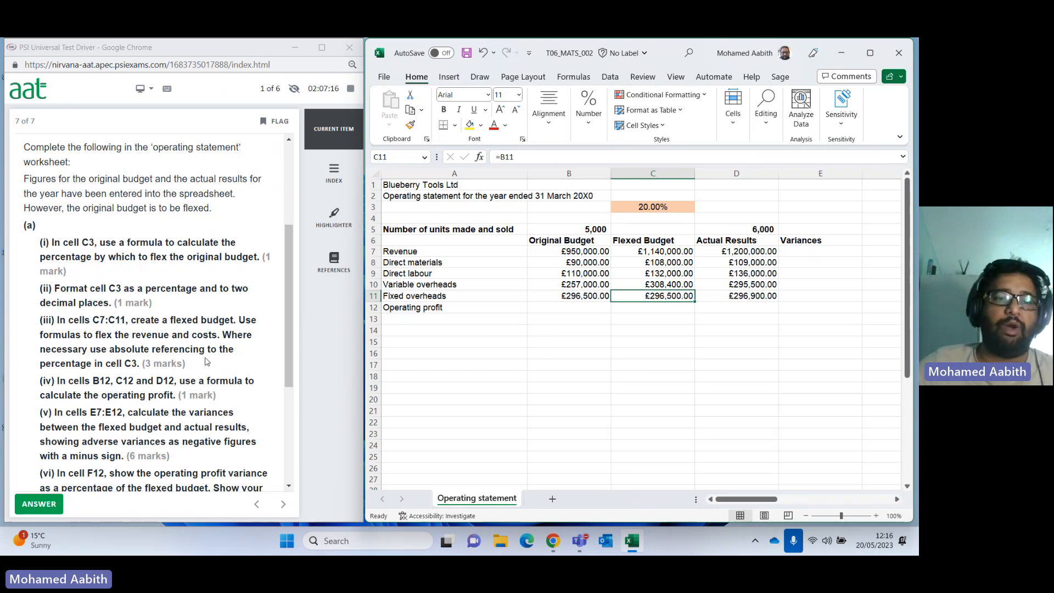
scroll(132, 417, "down", 2)
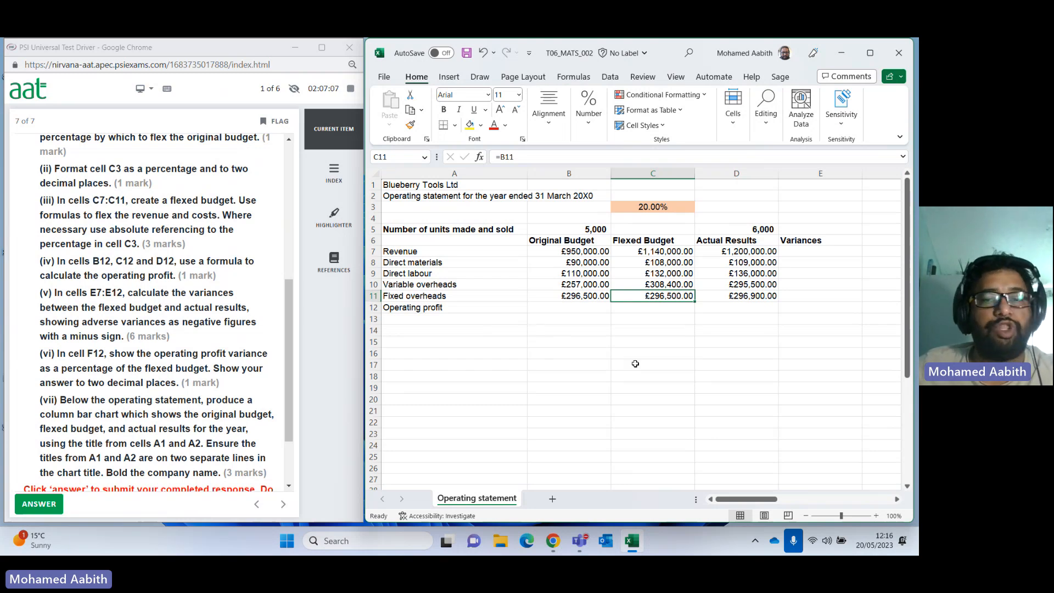
Calculate the original budget's operating profit in cell B12 with =B7-SUM(B8:B11).
left_click(585, 310)
type("=")
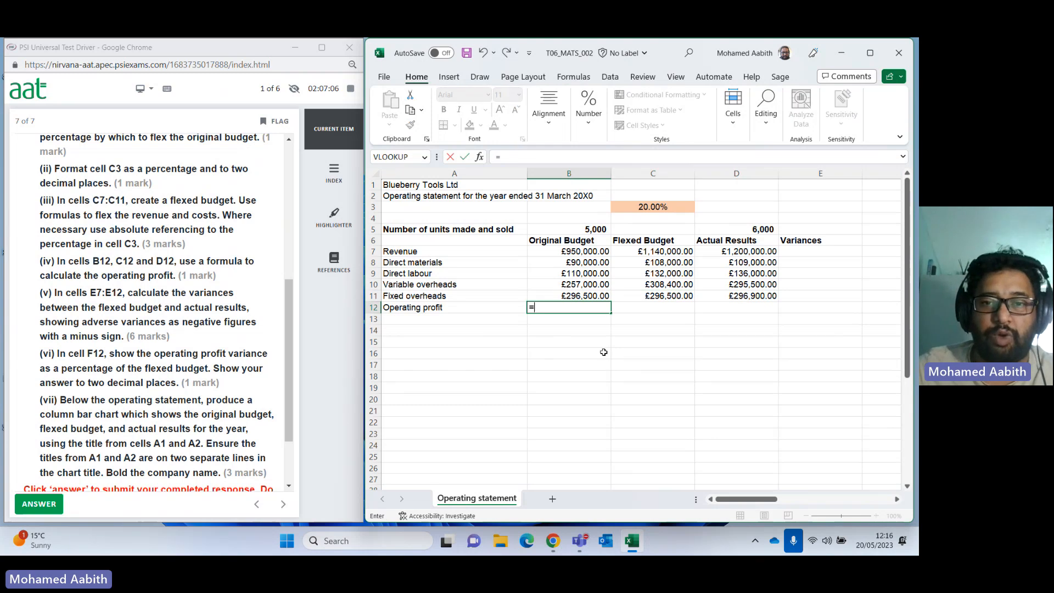
left_click(572, 253)
type("-")
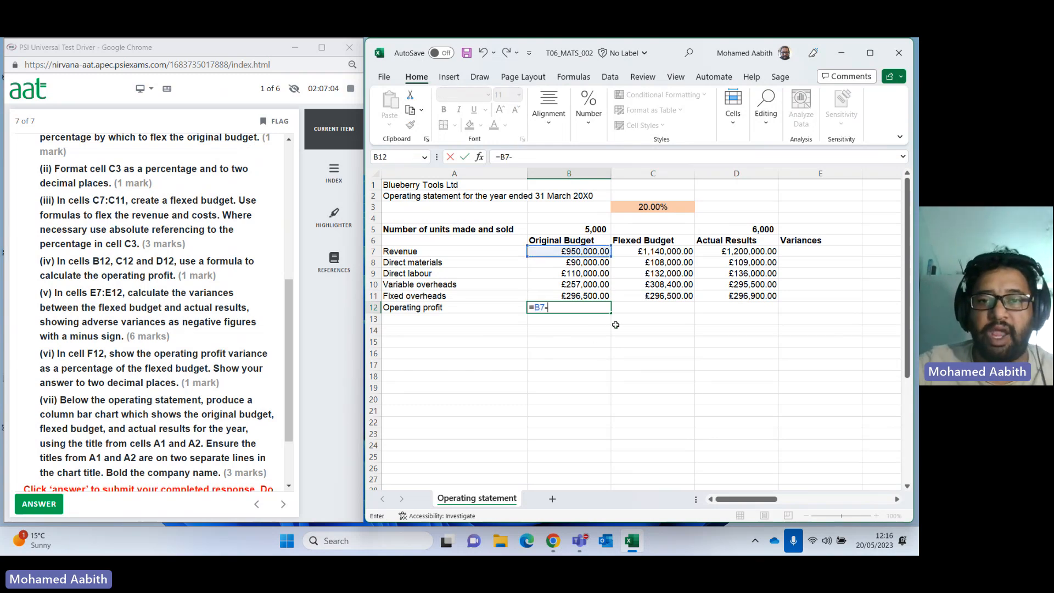
type("sum(")
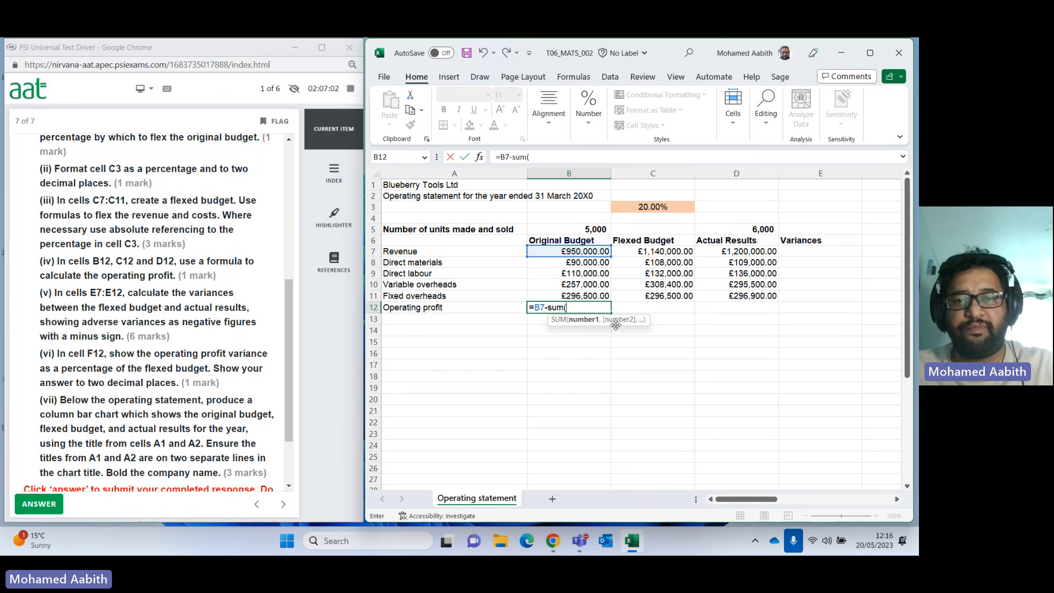
left_click_drag(573, 262, 576, 297)
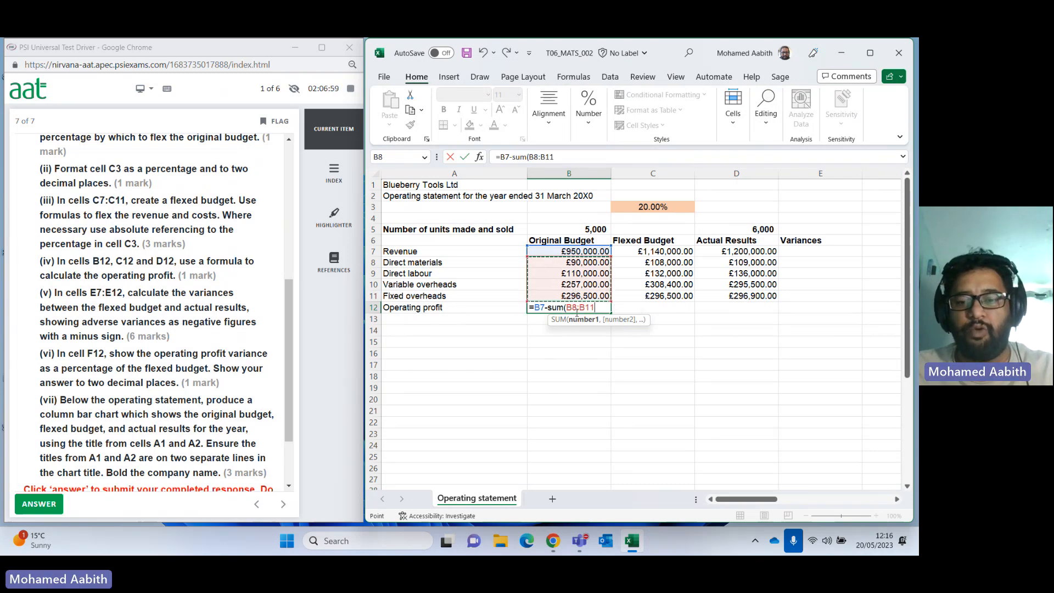
key("Return")
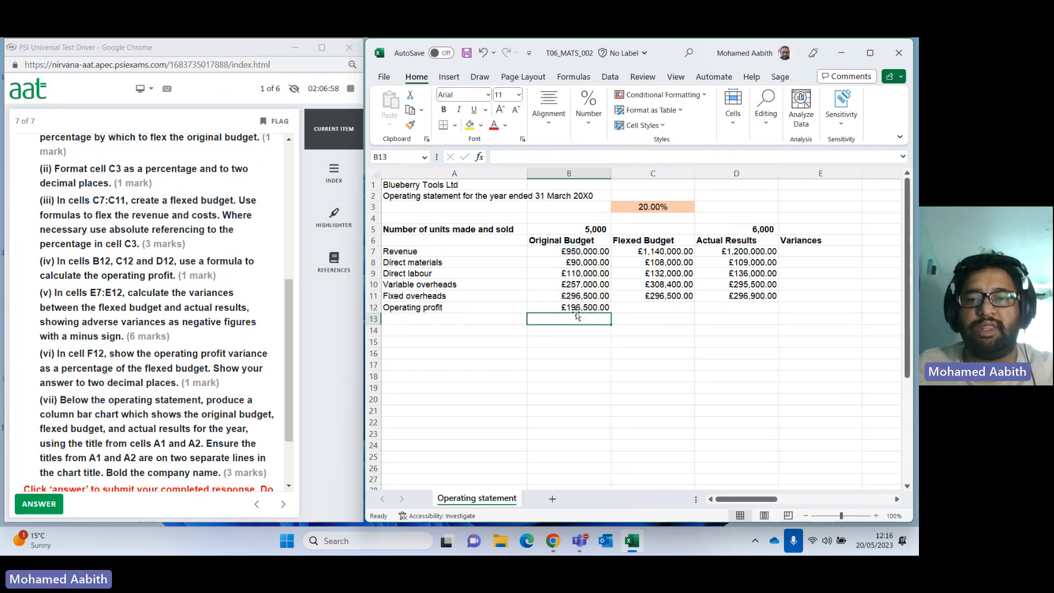
Copy the operating profit formula from B12 across to C12 and D12 and check the formulas in B12 and C12.
left_click(585, 306)
left_click_drag(610, 313, 768, 315)
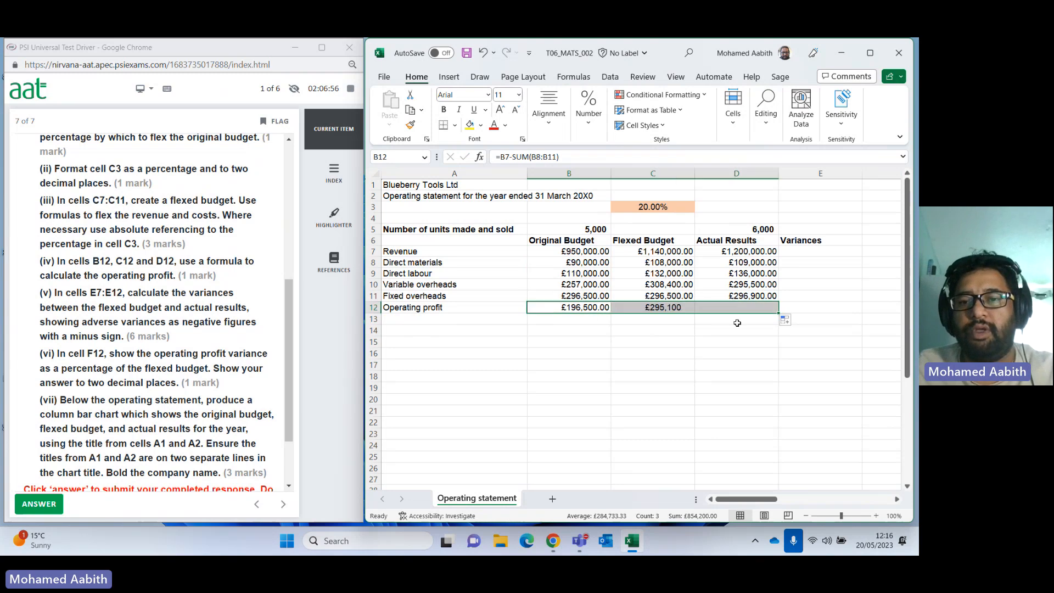
left_click(661, 330)
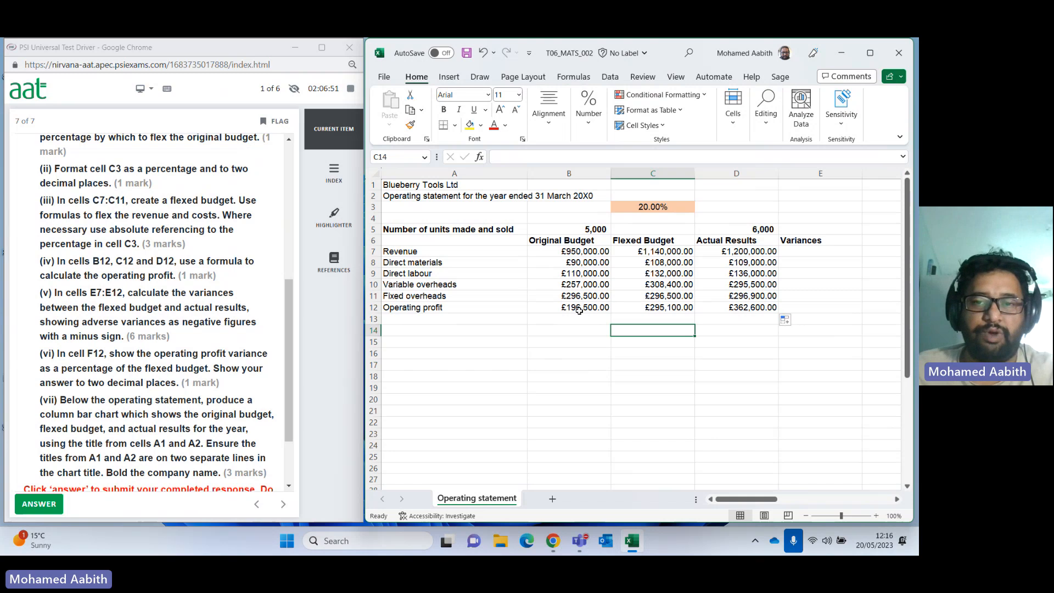
left_click(579, 310)
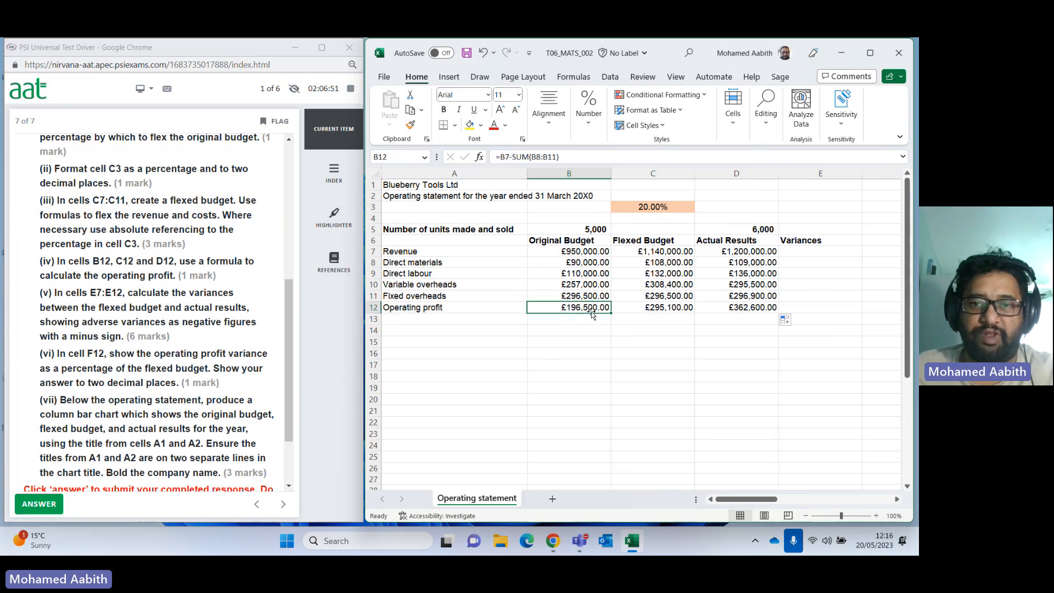
left_click(675, 310)
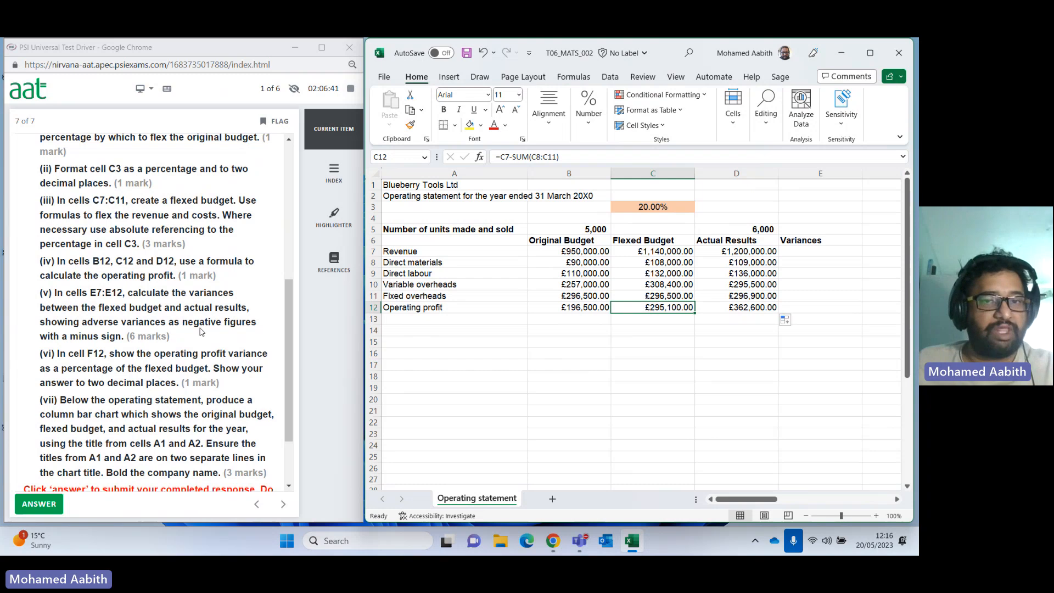
Calculate the revenue variance in cell E7 as actual minus flexed budget with =D7-C7.
scroll(201, 331, "down", 1)
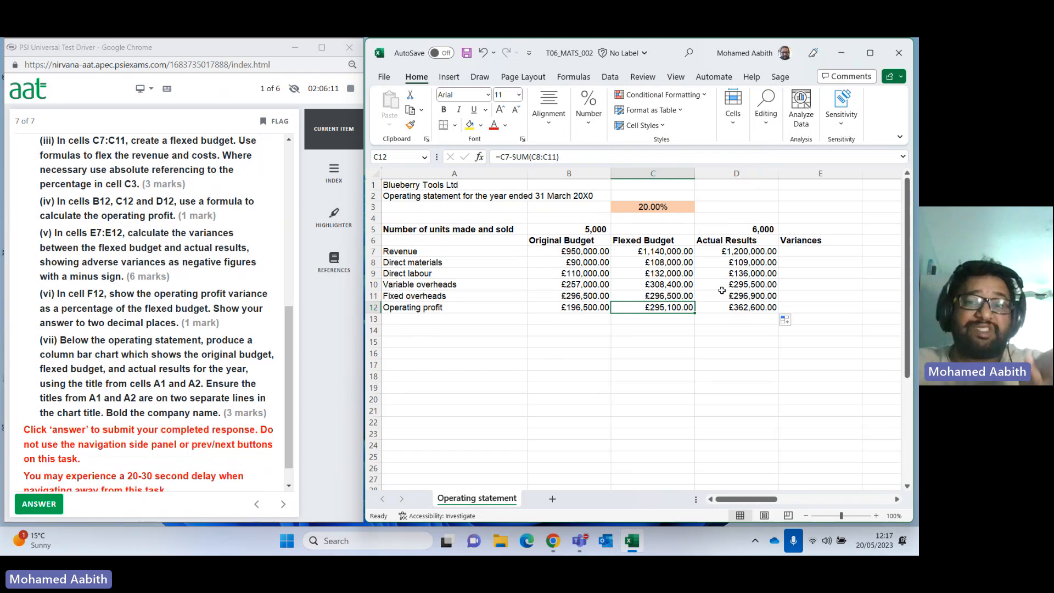
left_click(798, 251)
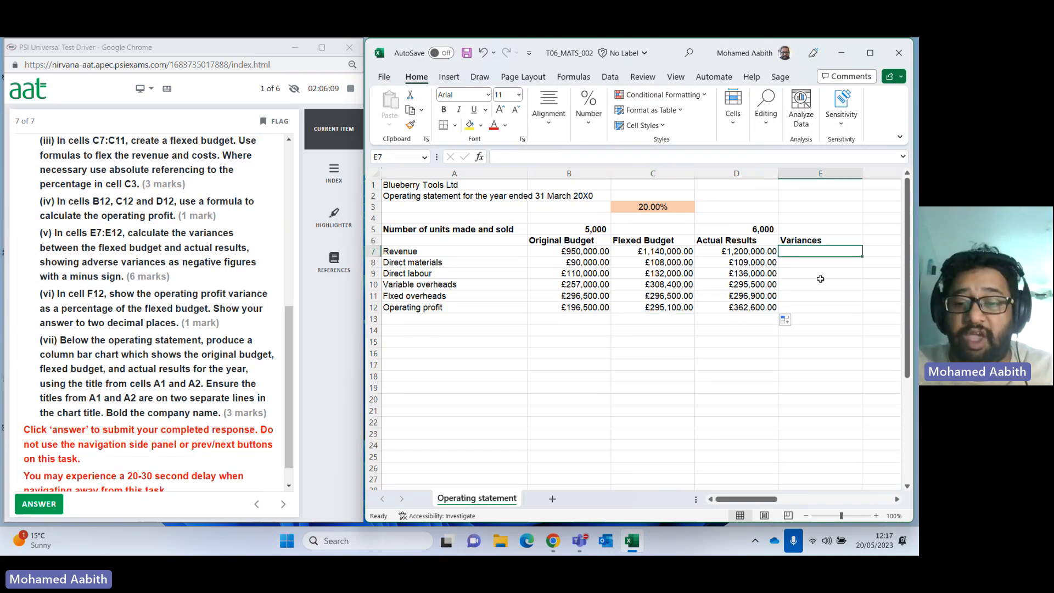
type("=")
left_click(767, 252)
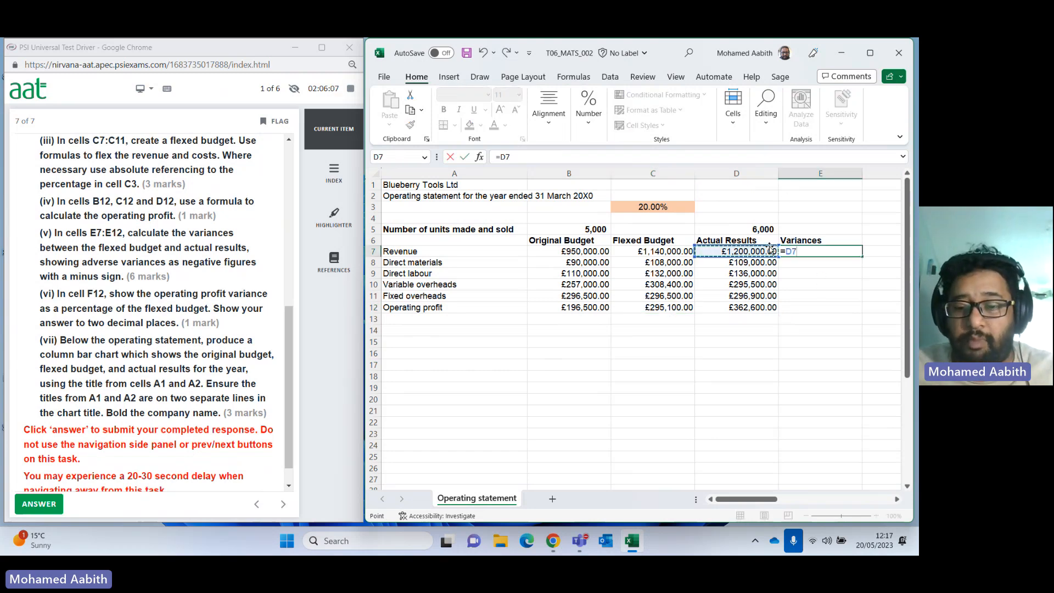
type("-")
left_click(678, 252)
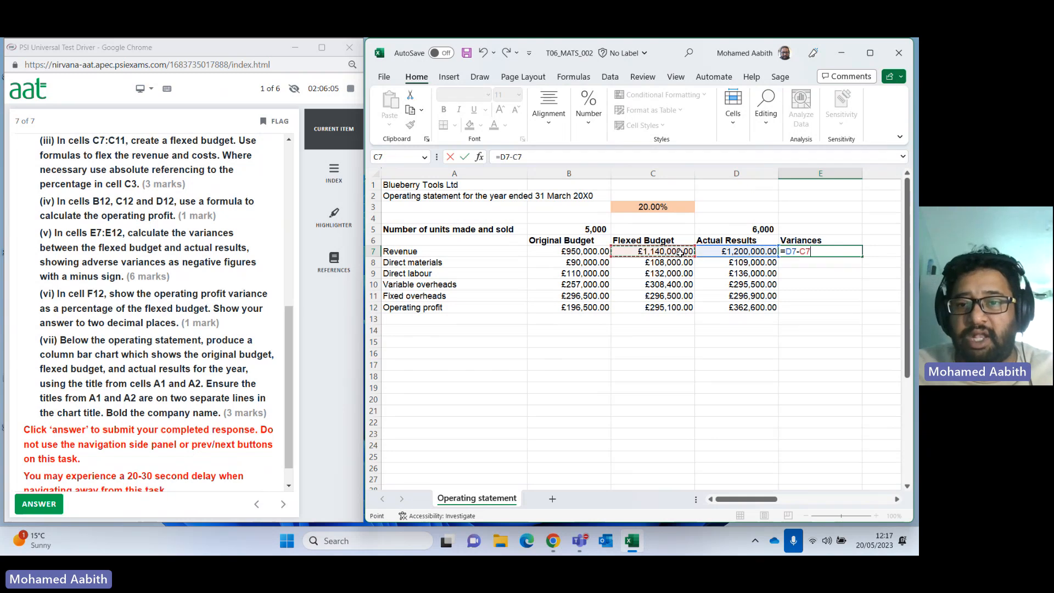
key("Return")
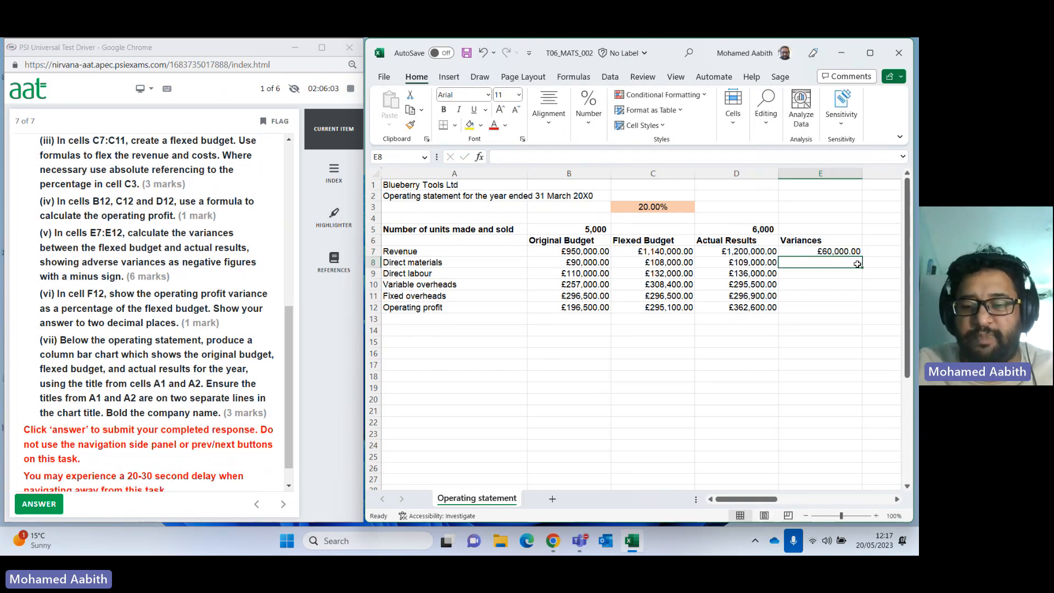
Calculate the direct materials variance in cell E8 with =C8-D8 and copy the formula down to E11.
type("=")
left_click(671, 262)
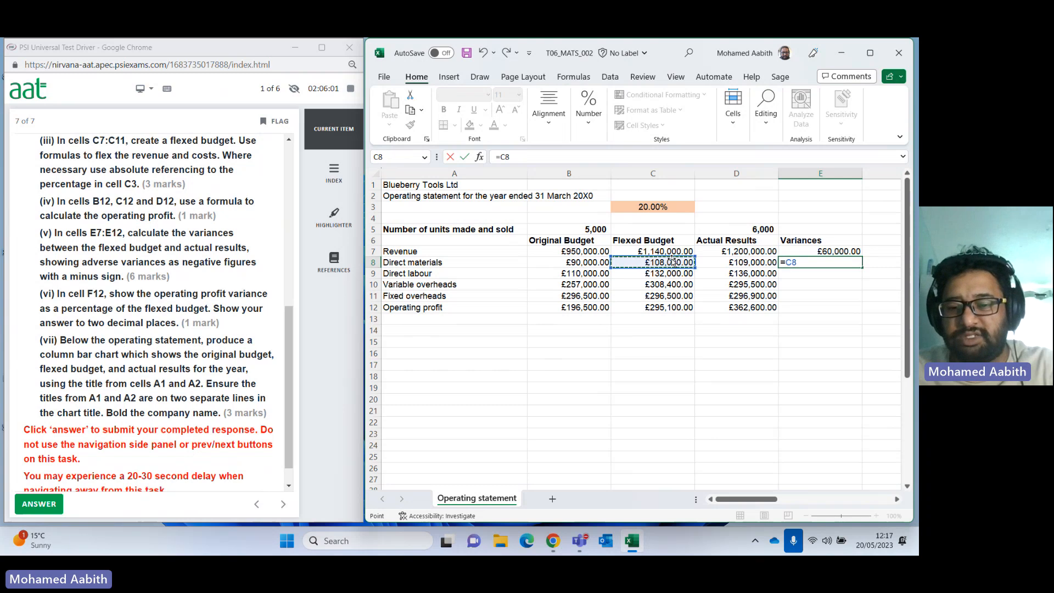
type("-")
left_click(739, 263)
key("Return")
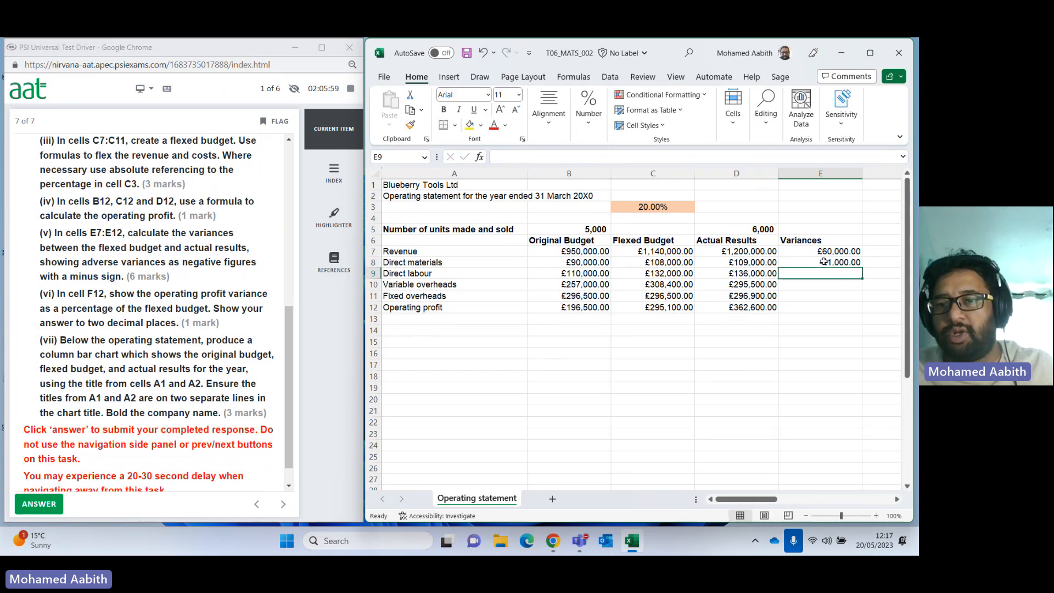
left_click(860, 264)
left_click_drag(861, 265, 861, 301)
Copy the revenue variance formula from E7 to the operating profit row in E12 and check the cost variances.
left_click(818, 310)
left_click(824, 250)
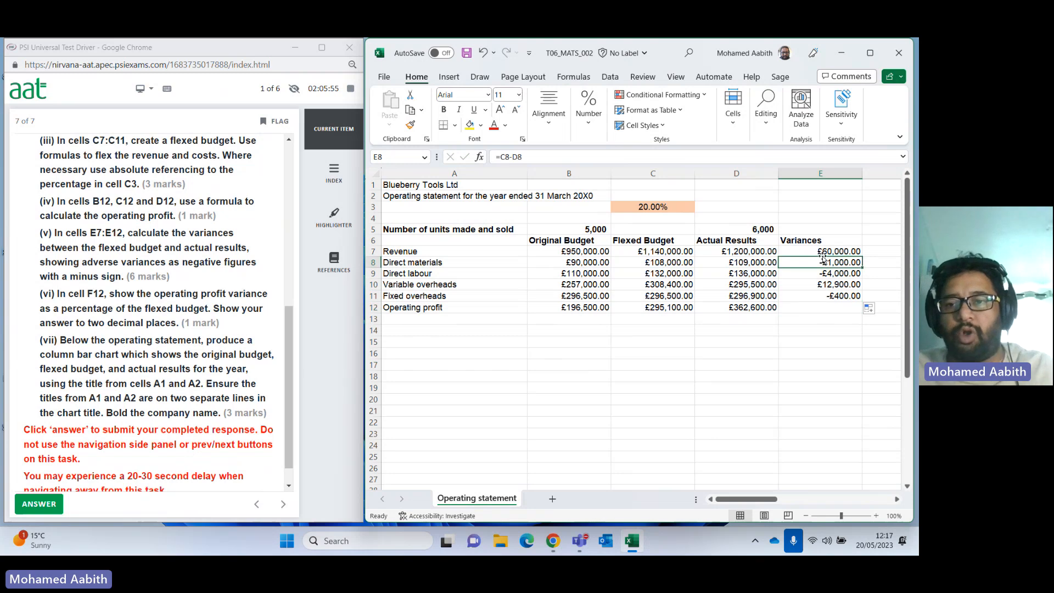
key("ctrl+c")
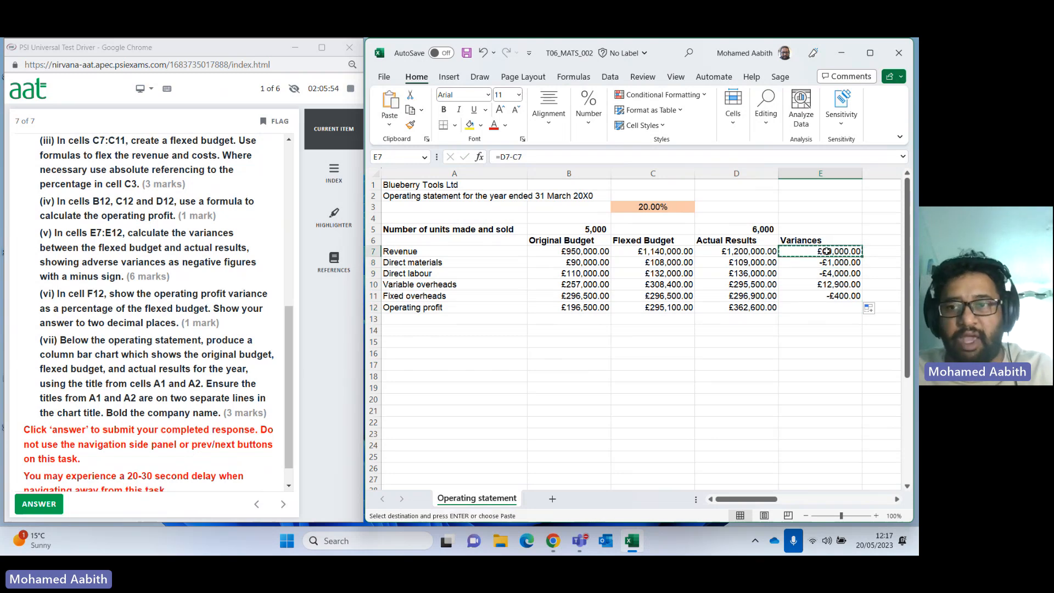
left_click(826, 309)
key("ctrl+v")
left_click(816, 341)
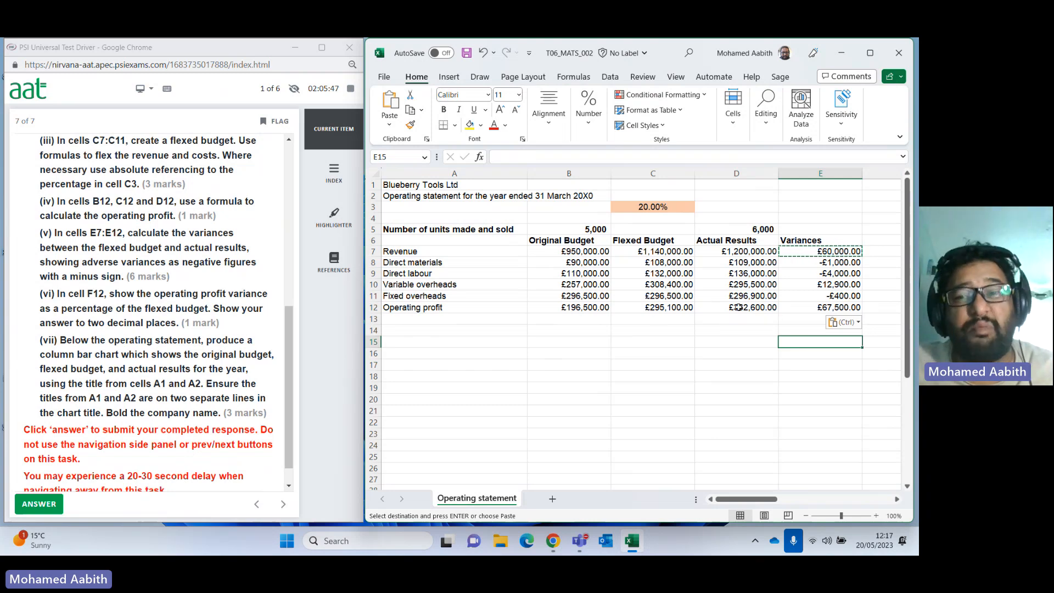
left_click(841, 307)
left_click(794, 363)
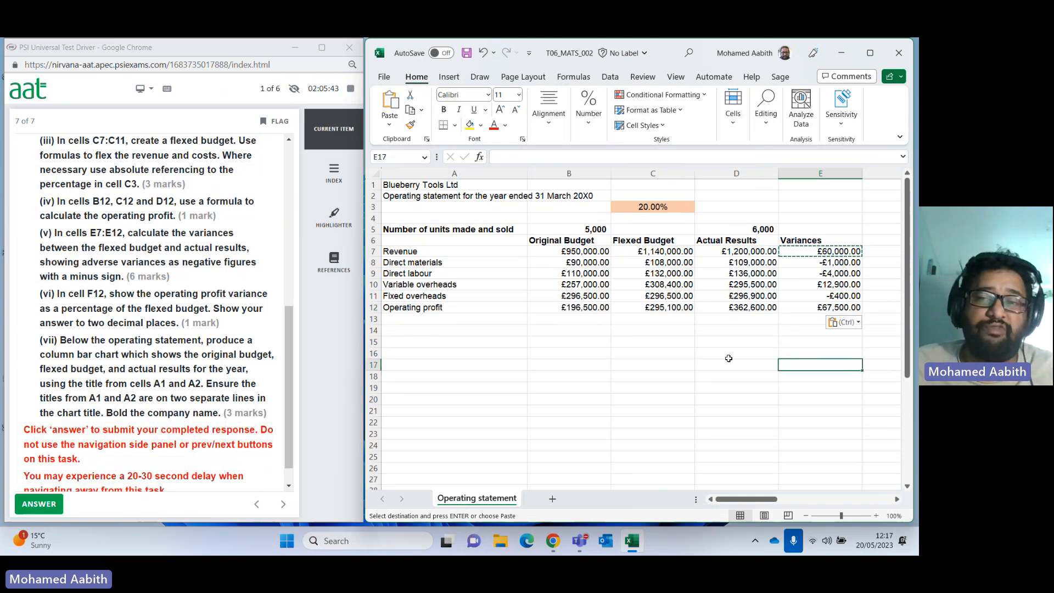
left_click_drag(820, 264, 821, 274)
left_click(824, 298)
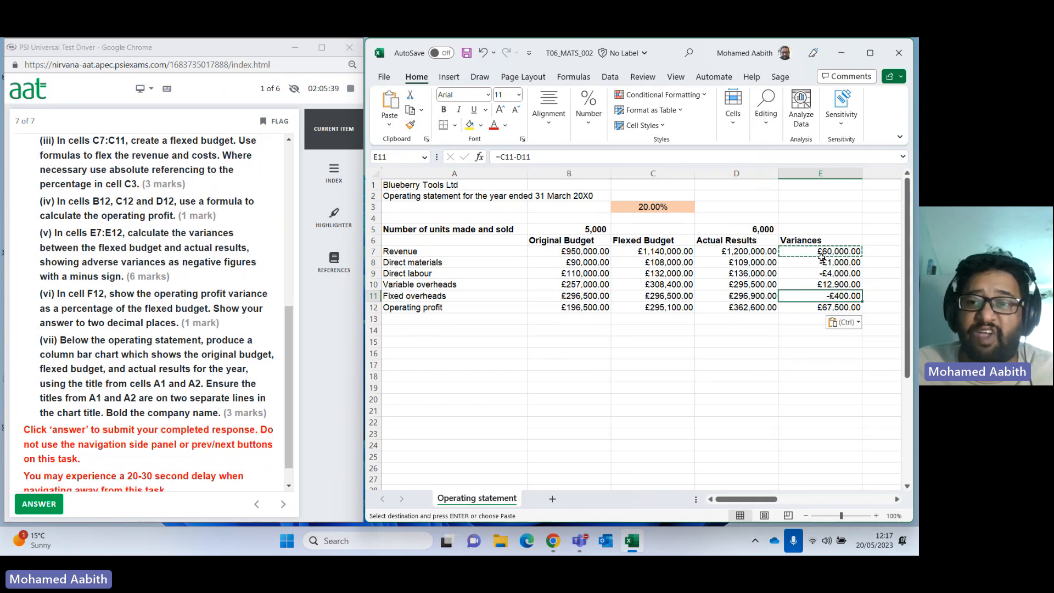
left_click(768, 366)
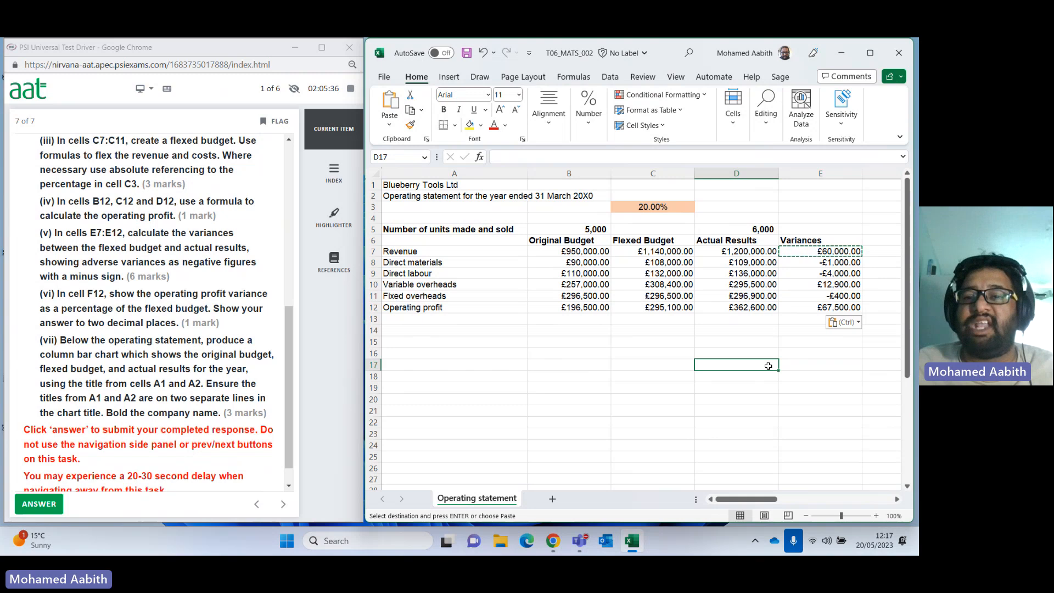
left_click(795, 341)
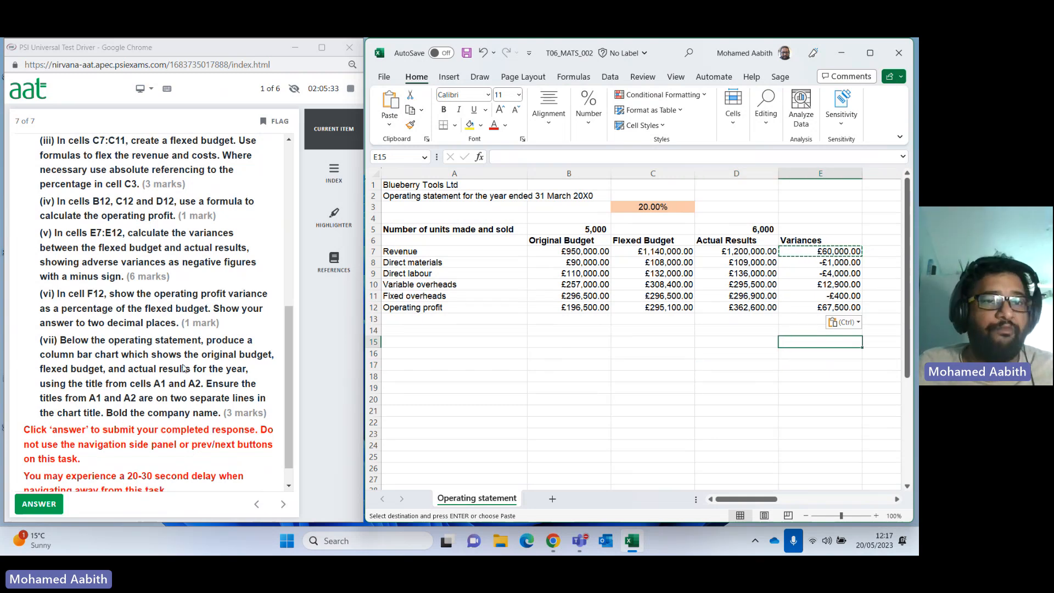
Calculate the operating profit variance relative to the flexed budget in cell F12 with =E12/C12.
scroll(185, 368, "down", 1)
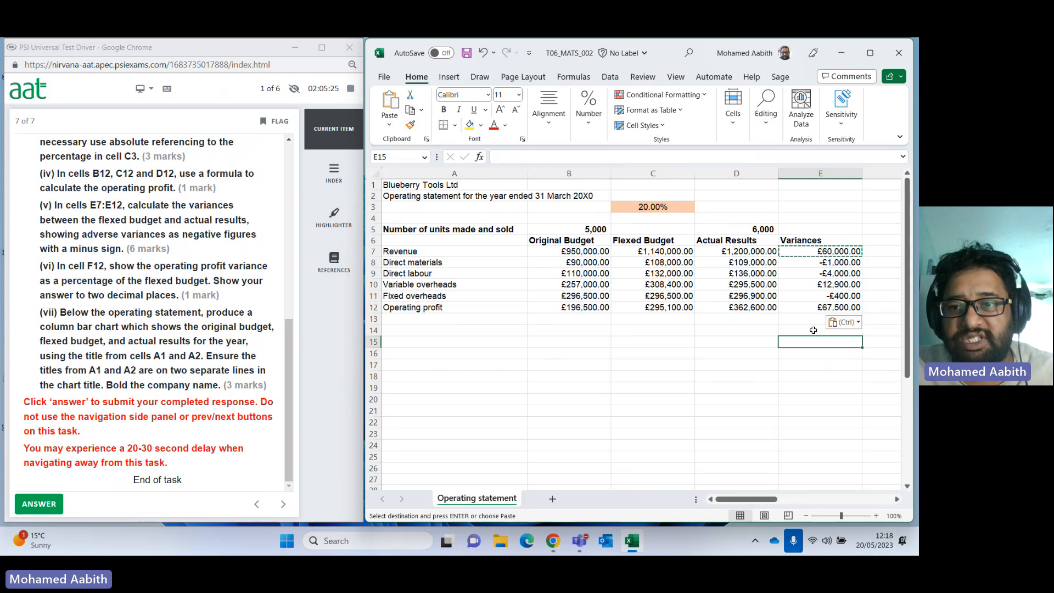
left_click(879, 308)
left_click(897, 498)
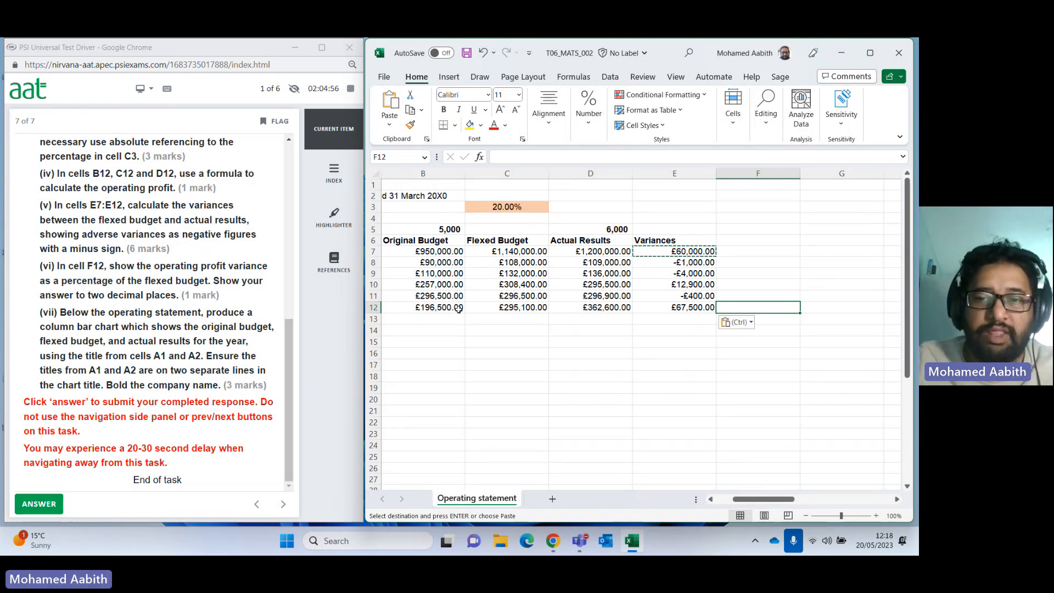
type("=")
left_click(667, 305)
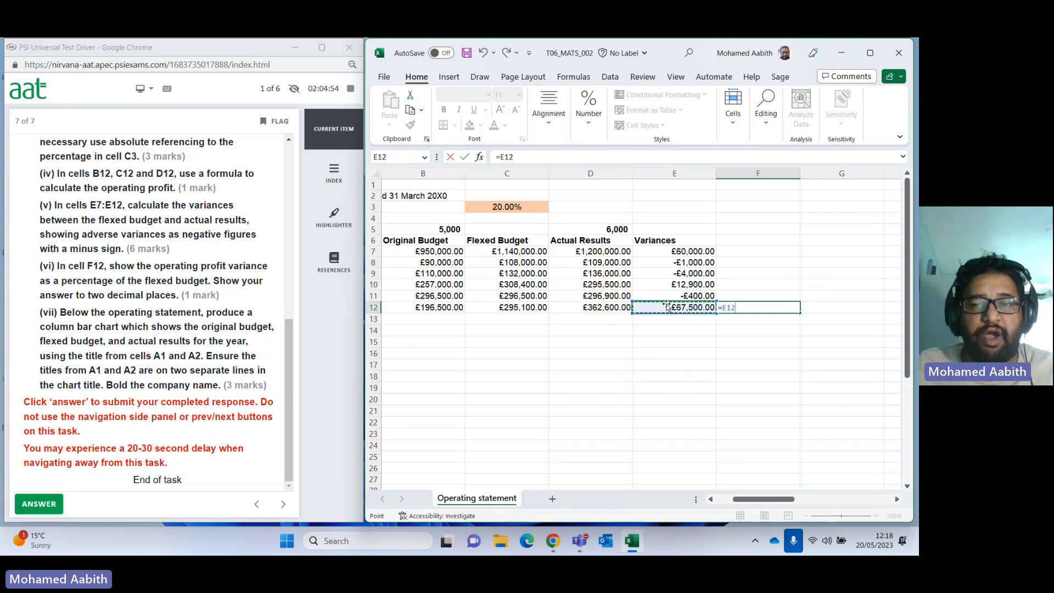
type("/")
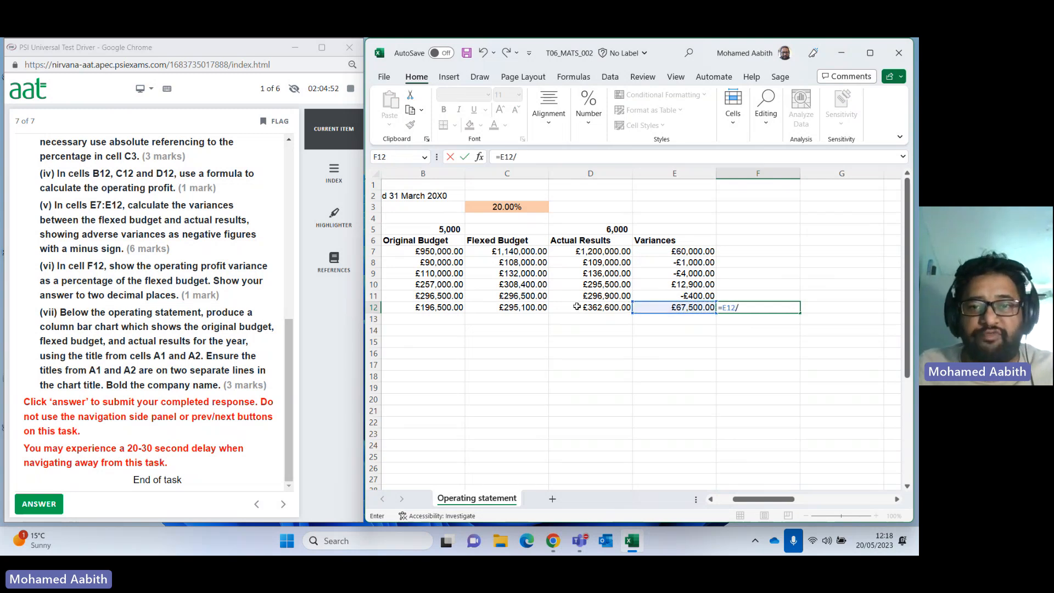
left_click(516, 307)
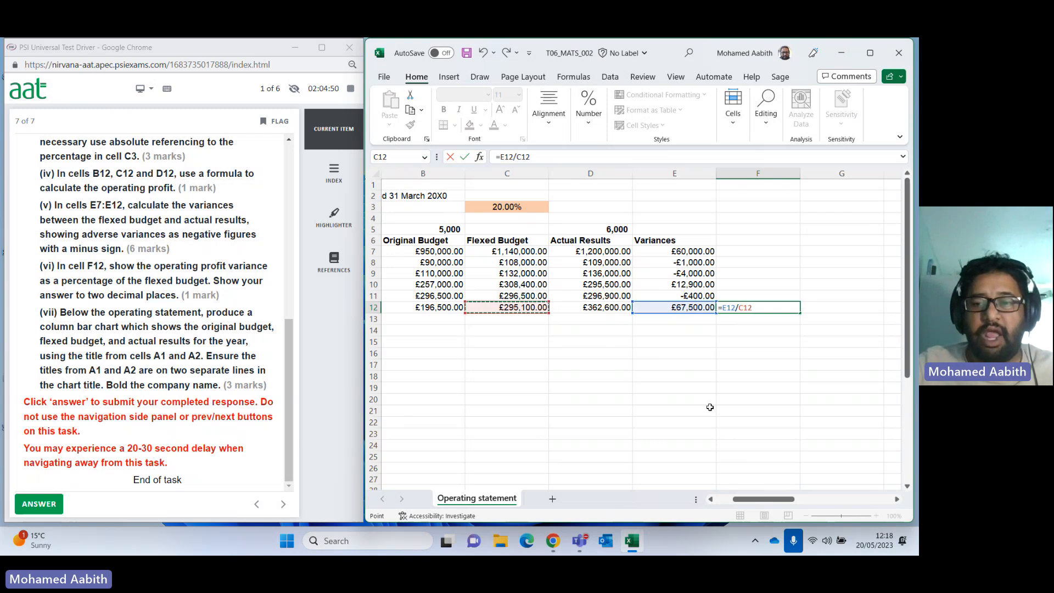
key("Return")
Format the variance ratio in cell F12 as a percentage with two decimal places.
left_click(778, 309)
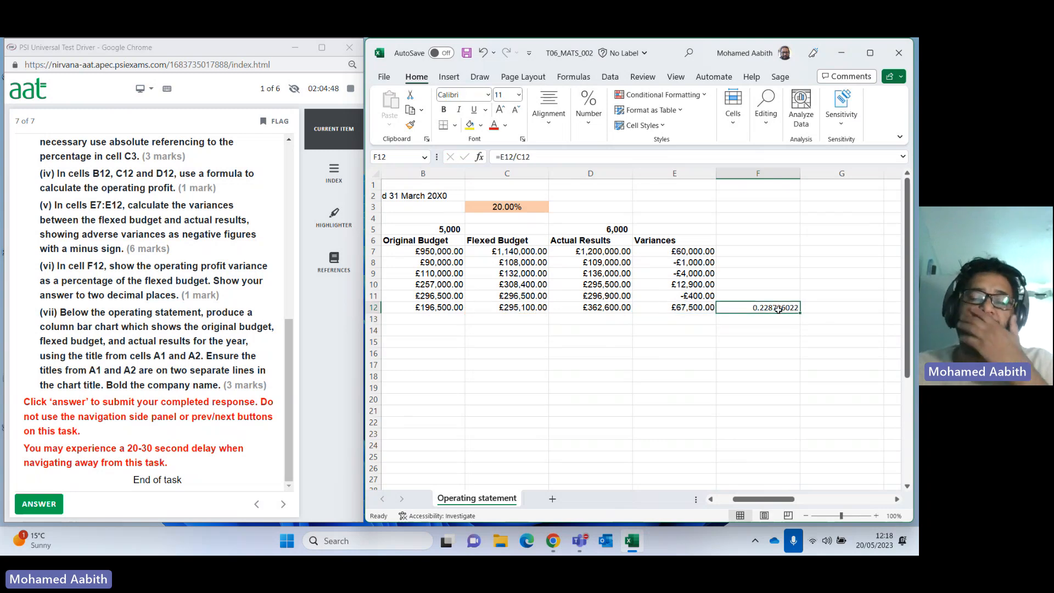
left_click(588, 107)
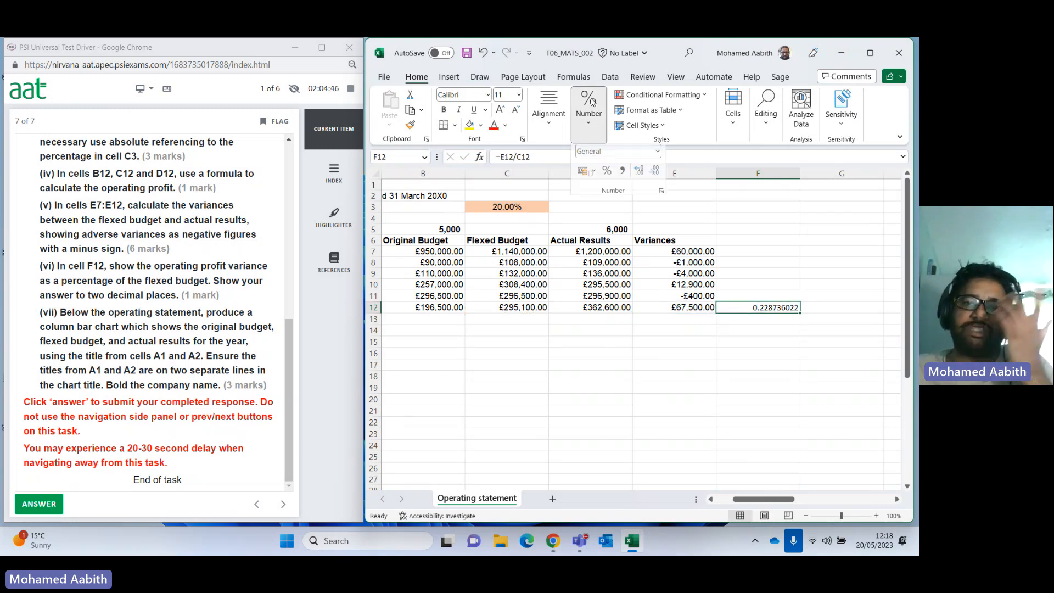
left_click(606, 176)
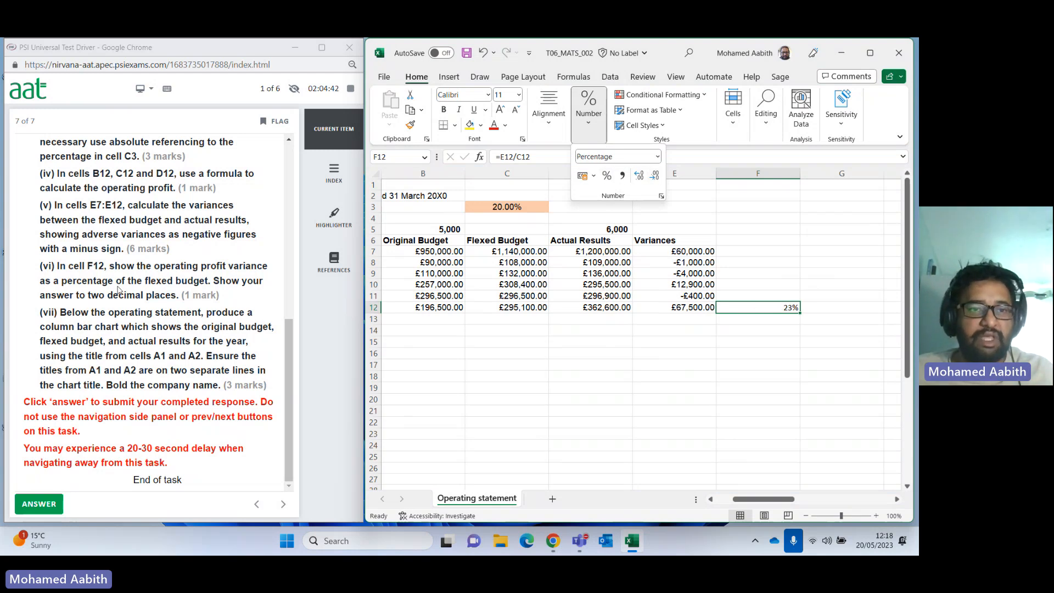
left_click(639, 176)
left_click(638, 176)
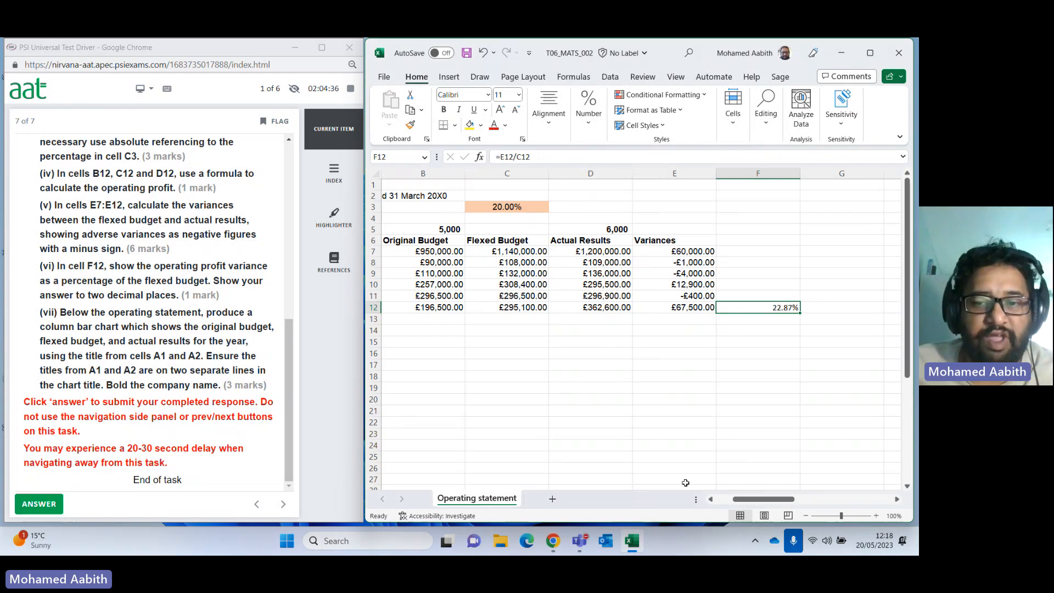
Review the task instructions through part (vii) on the column bar chart and its two-line title.
left_click(710, 499)
left_click(711, 499)
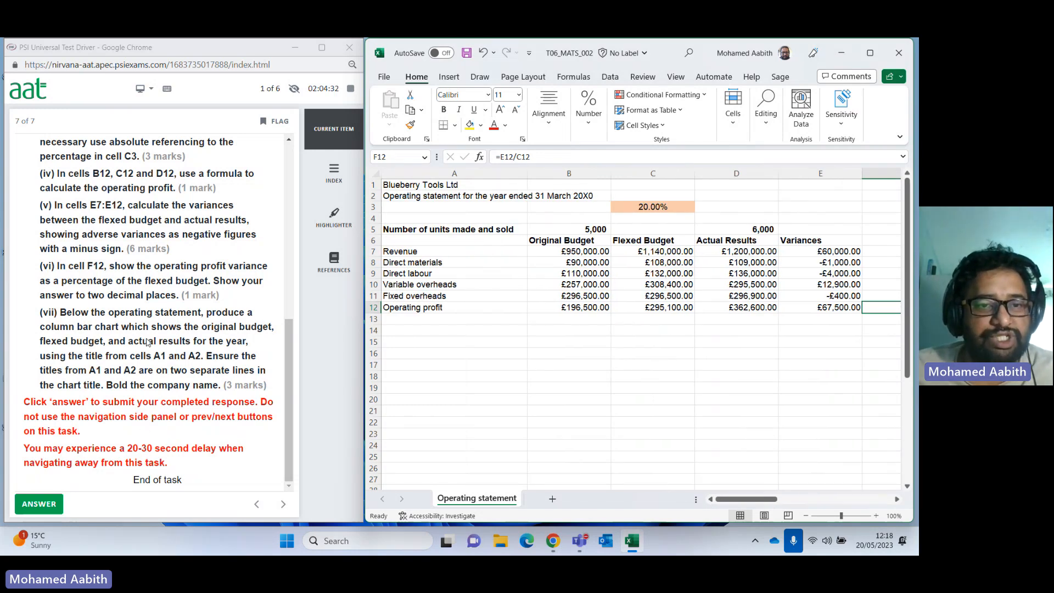
scroll(187, 332, "up", 1)
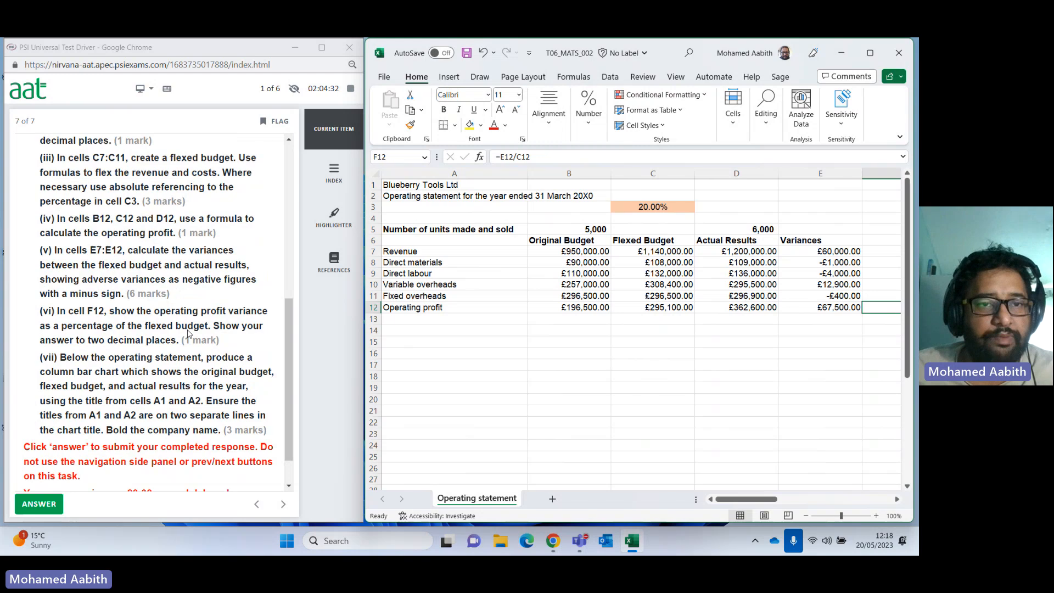
scroll(187, 332, "up", 4)
scroll(187, 332, "down", 5)
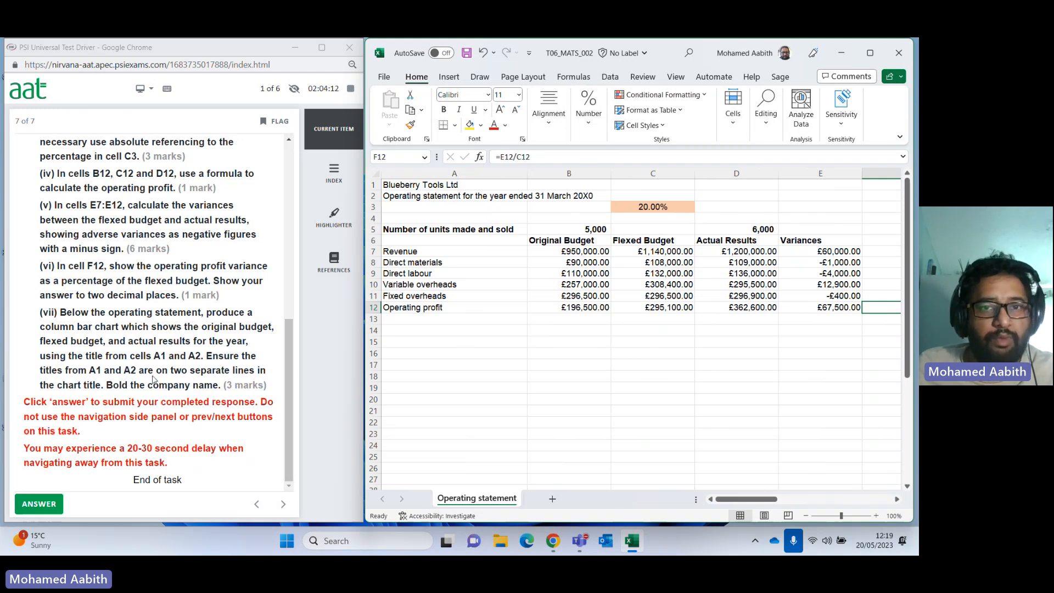
Select the chart data A6:D12 without the variances column, and recheck the column bar chart requirement in part (vii) of the task.
left_click(409, 185)
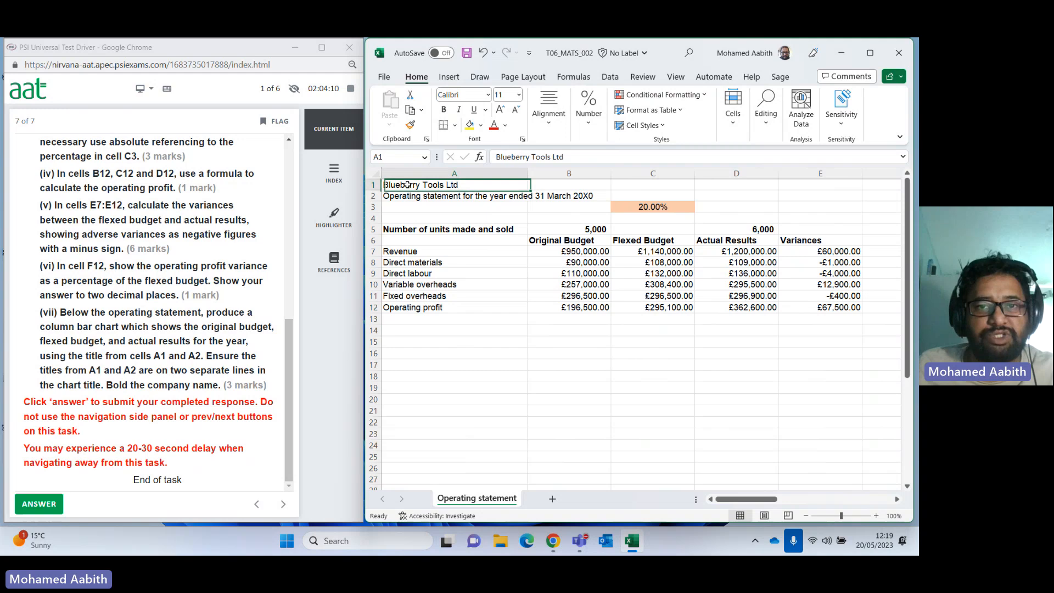
left_click(411, 197)
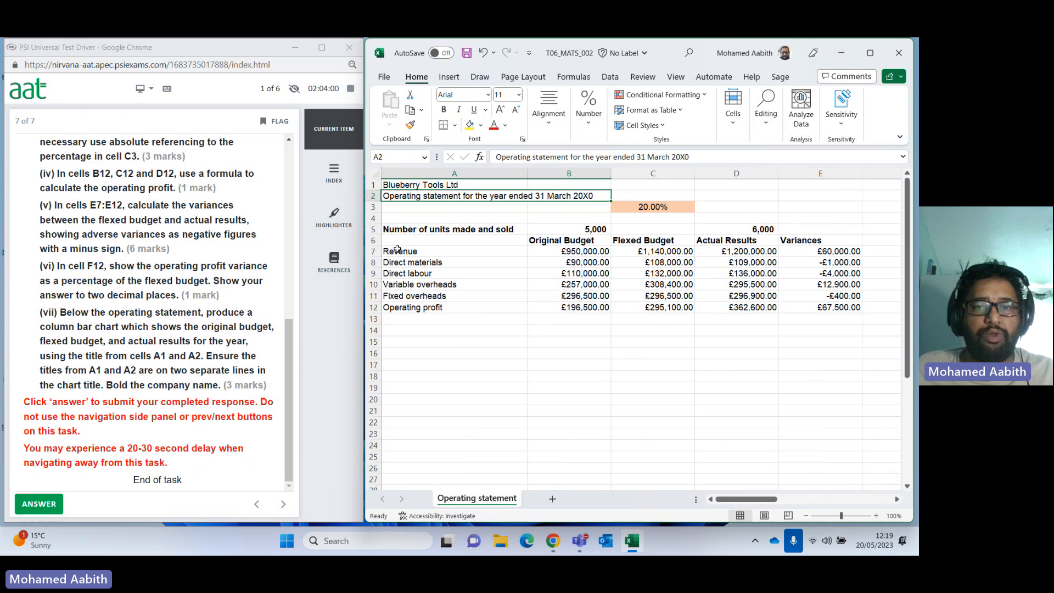
left_click_drag(395, 241, 843, 308)
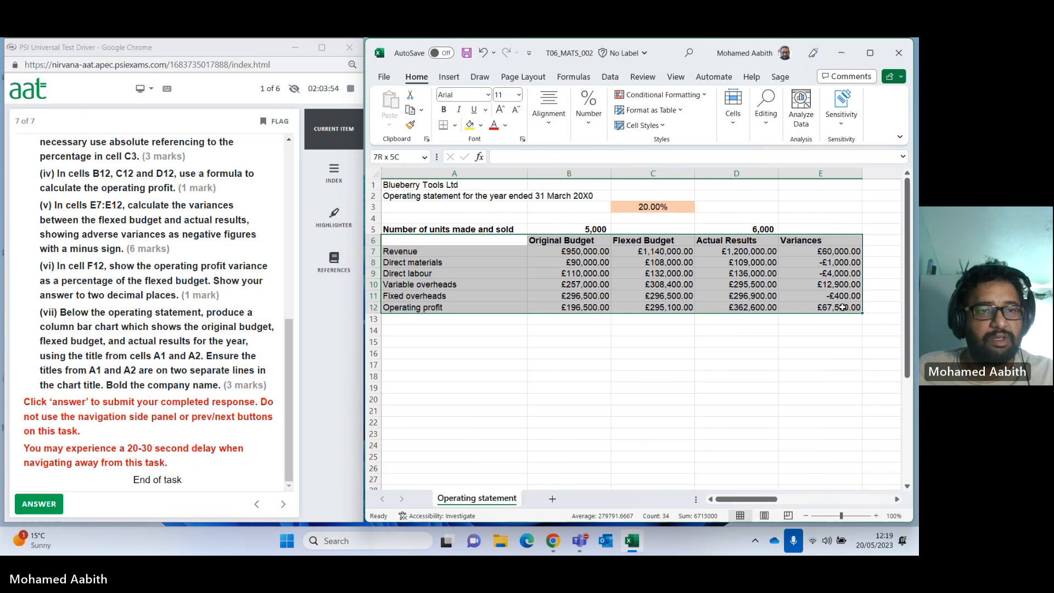
left_click_drag(843, 307, 768, 307)
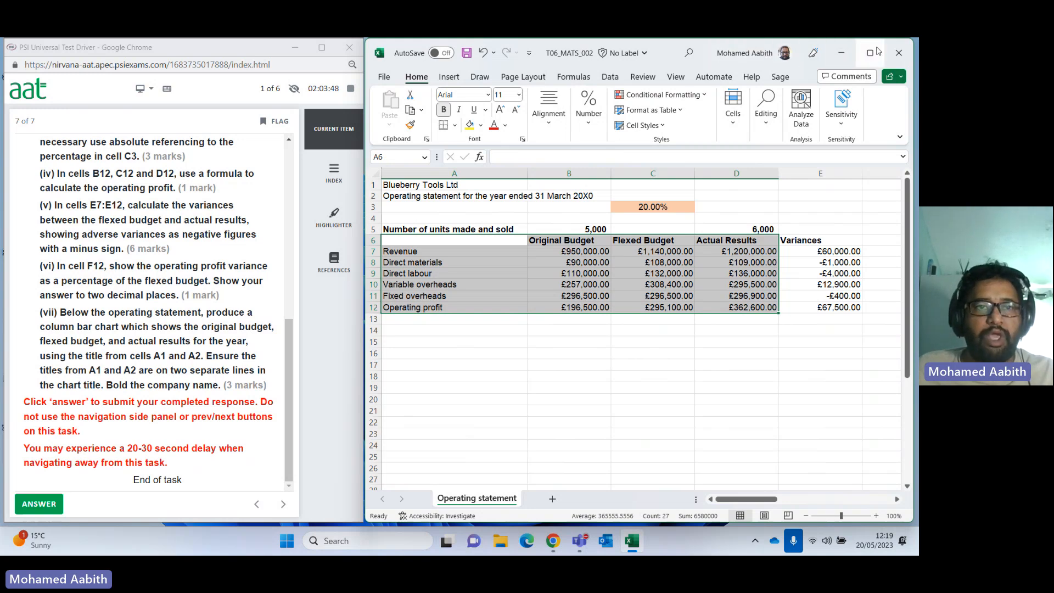
left_click(870, 52)
left_click(84, 77)
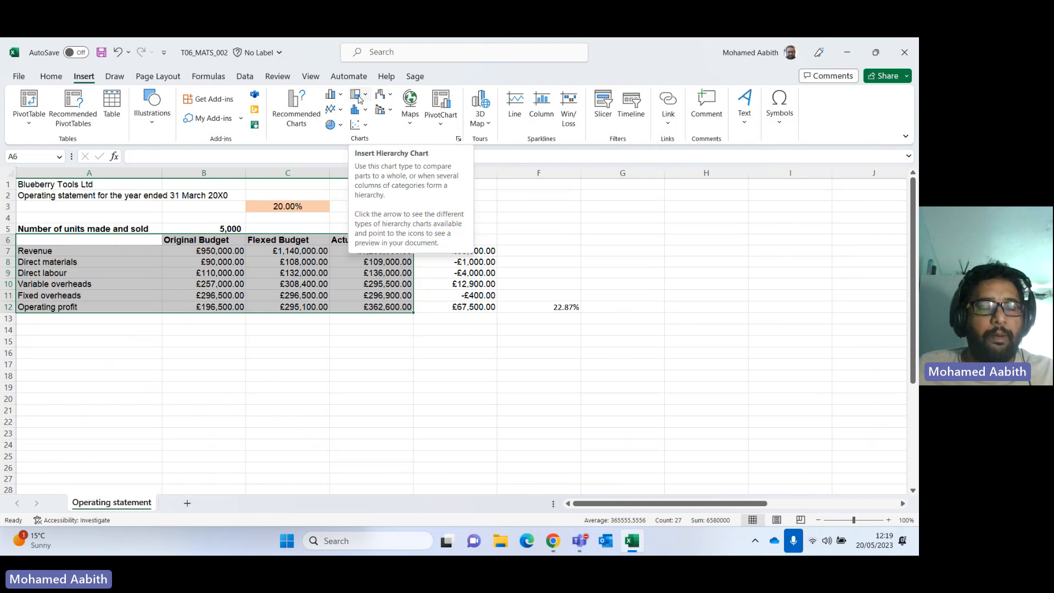
left_click(560, 544)
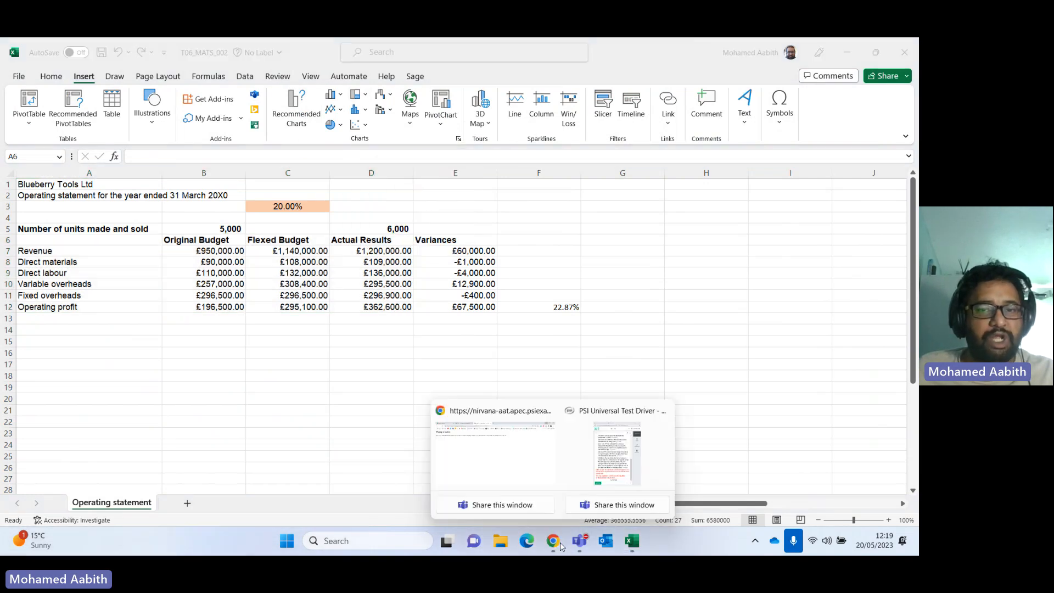
left_click(606, 470)
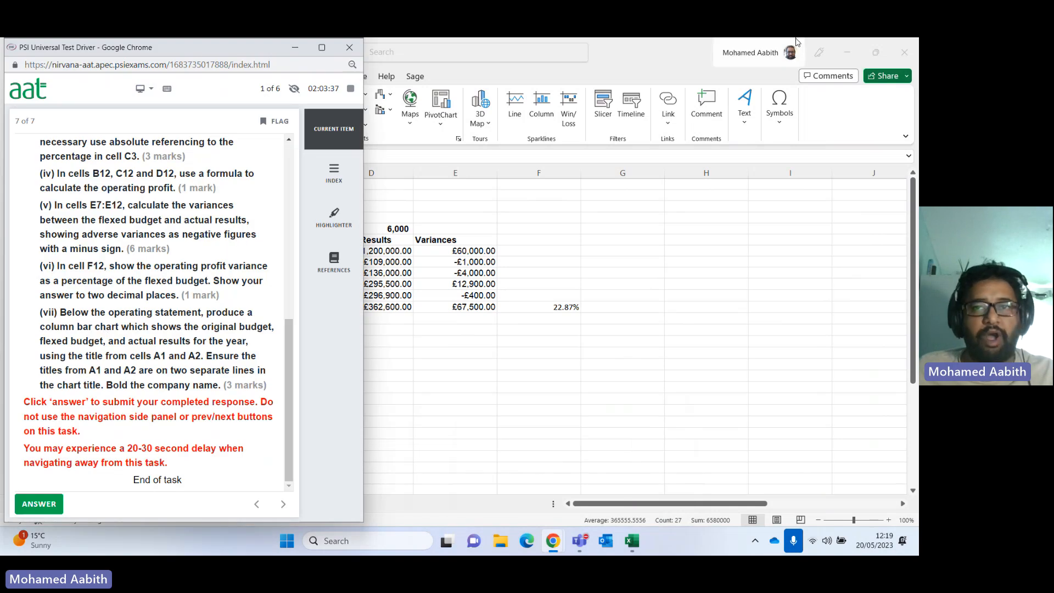
left_click(657, 55)
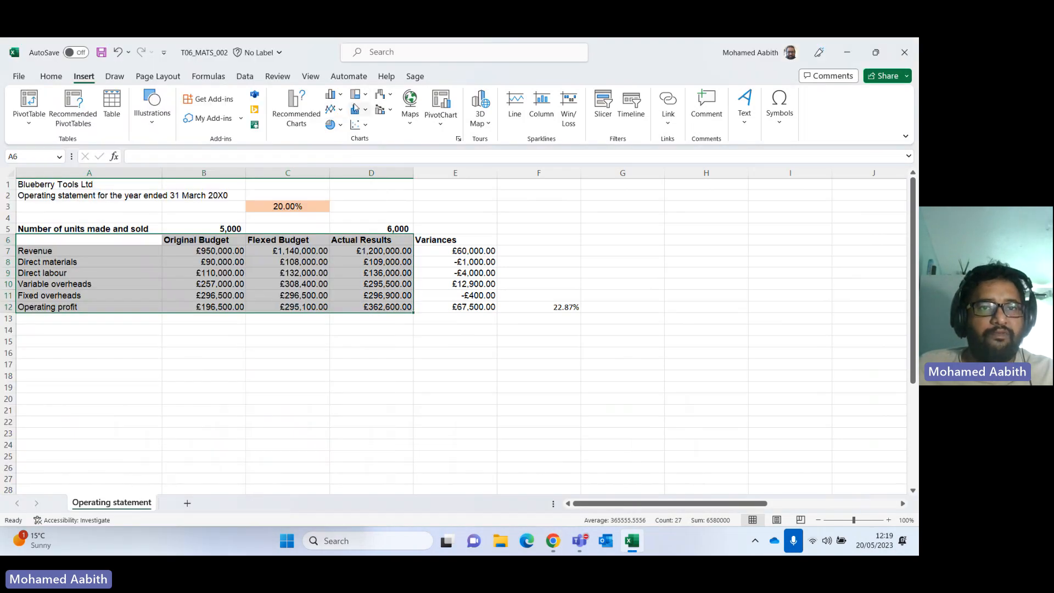
Compare the recommended clustered and stacked bar and column charts for the selected budget and actual figures.
left_click(300, 113)
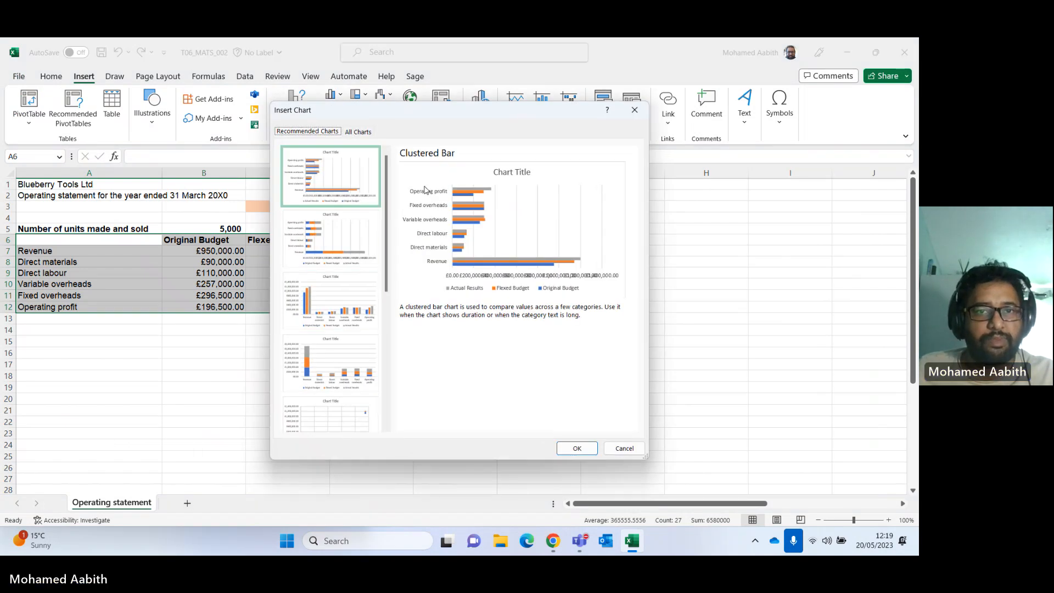
left_click(335, 311)
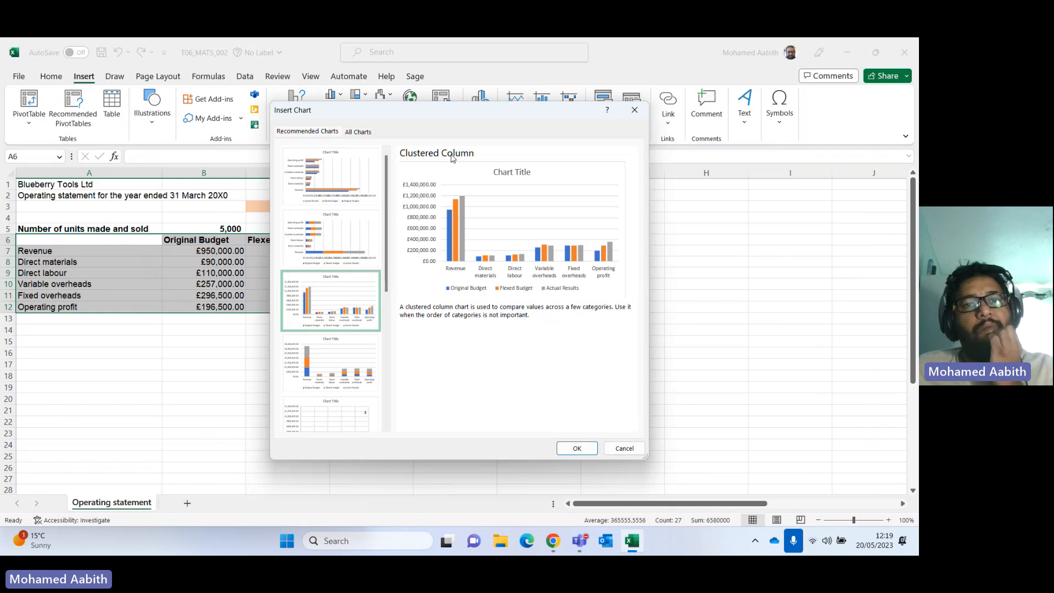
left_click(347, 349)
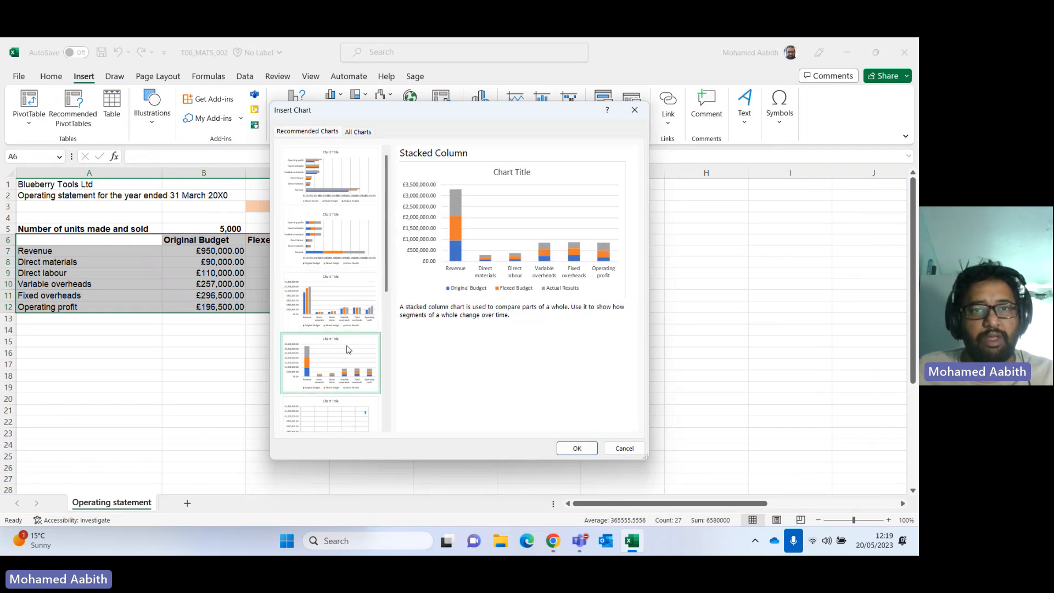
left_click(347, 317)
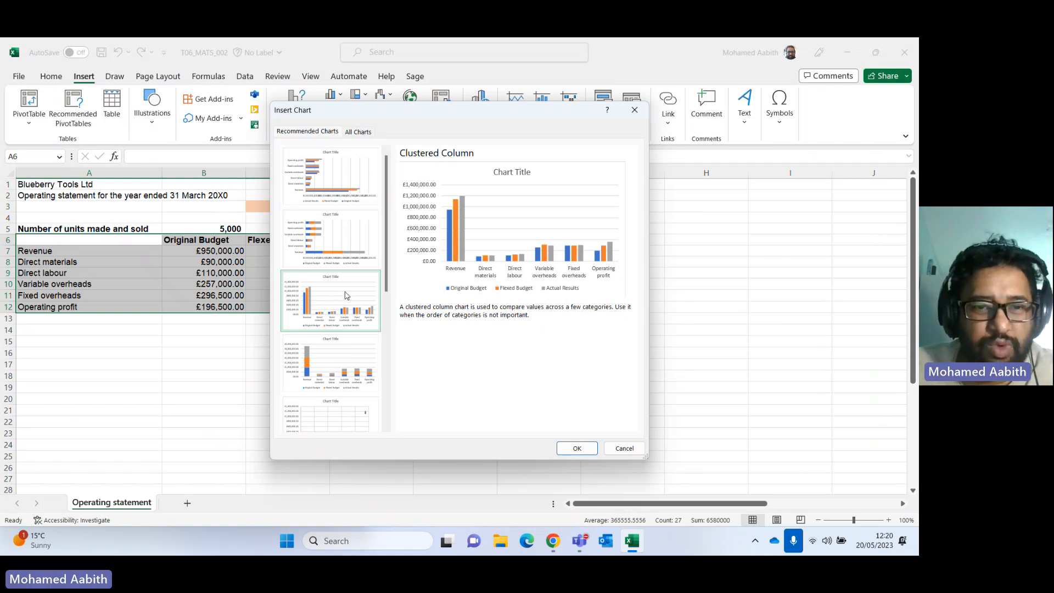
left_click(340, 239)
left_click(333, 195)
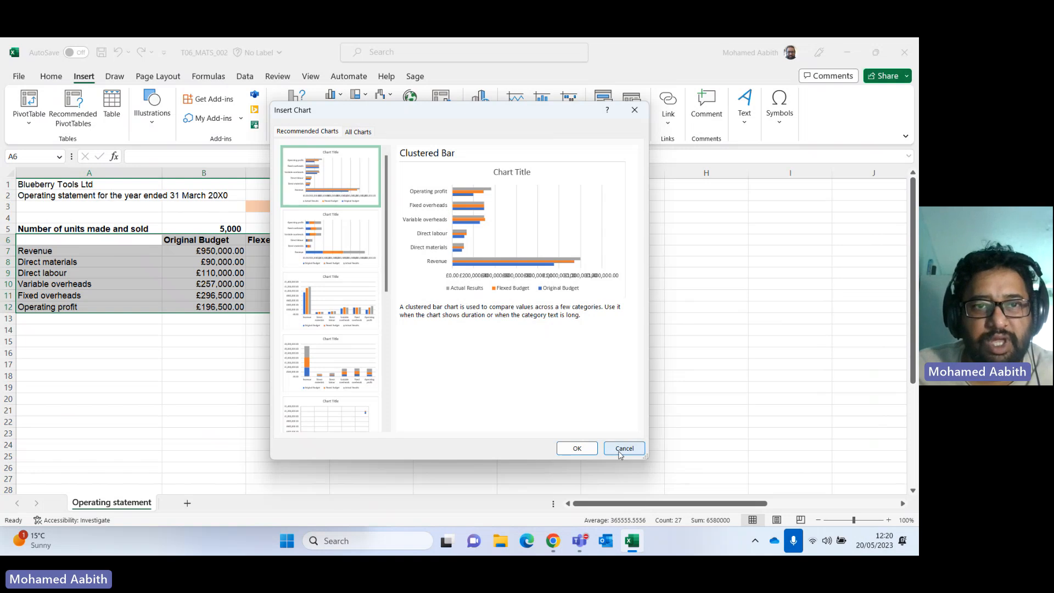
Compare the 2-D and 3-D column chart subtypes and both clustered column layouts against the wording of part (vii).
left_click(358, 132)
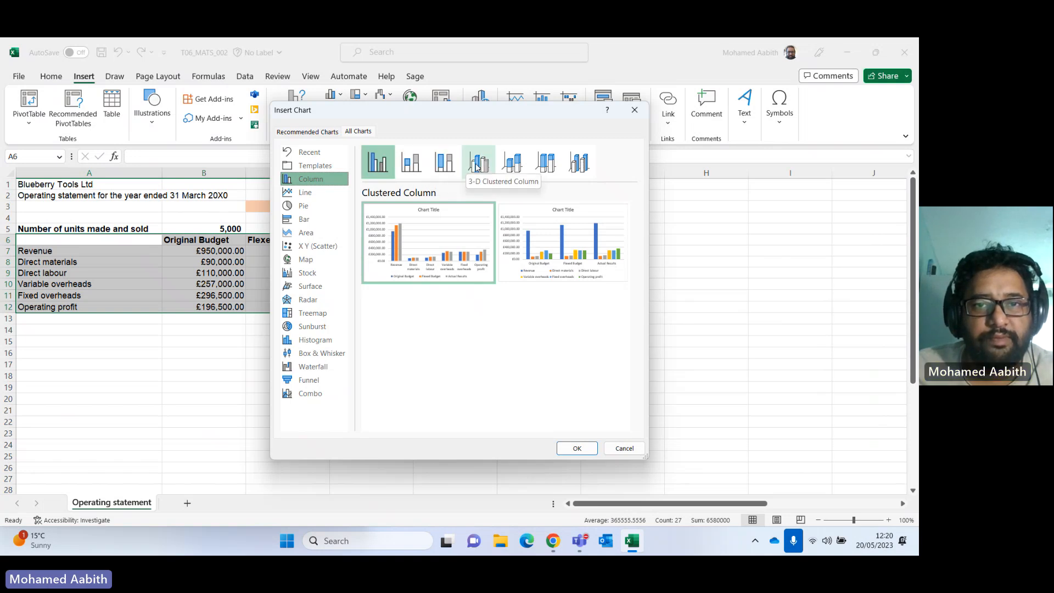
left_click(579, 163)
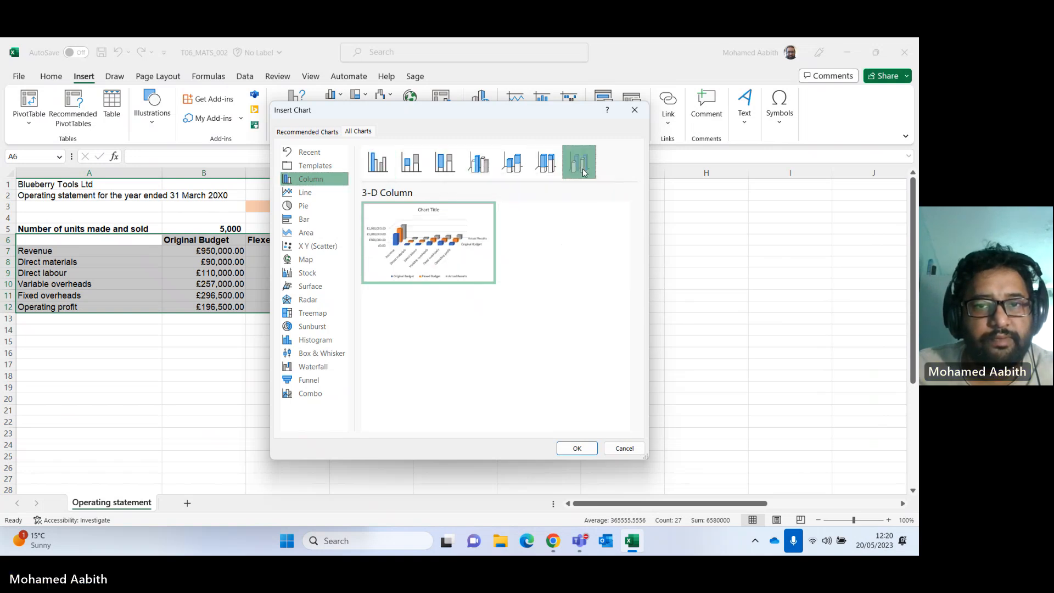
left_click(519, 169)
left_click(485, 169)
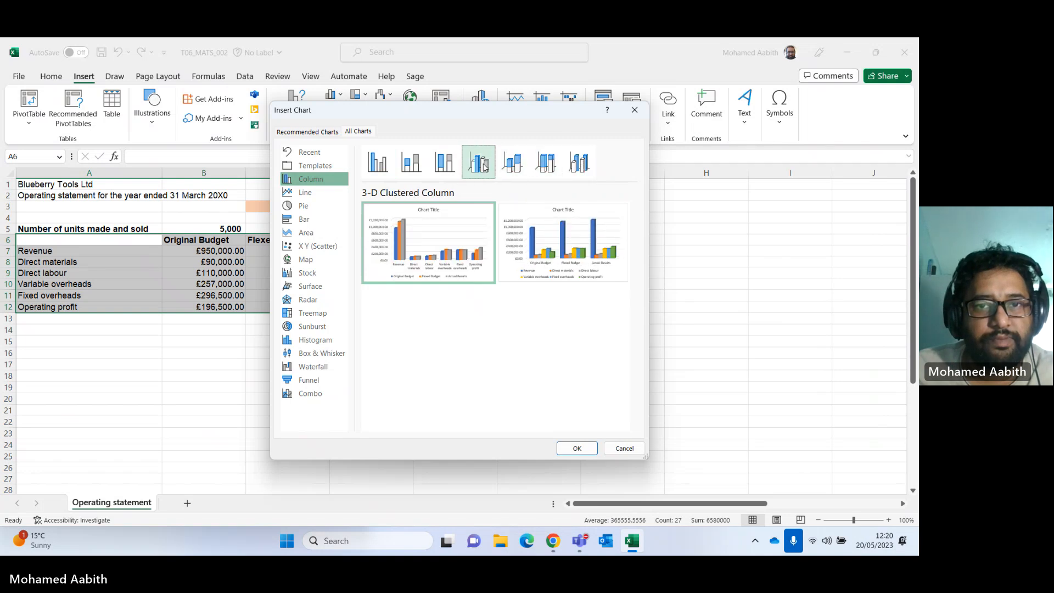
left_click(456, 170)
left_click(427, 170)
left_click(378, 164)
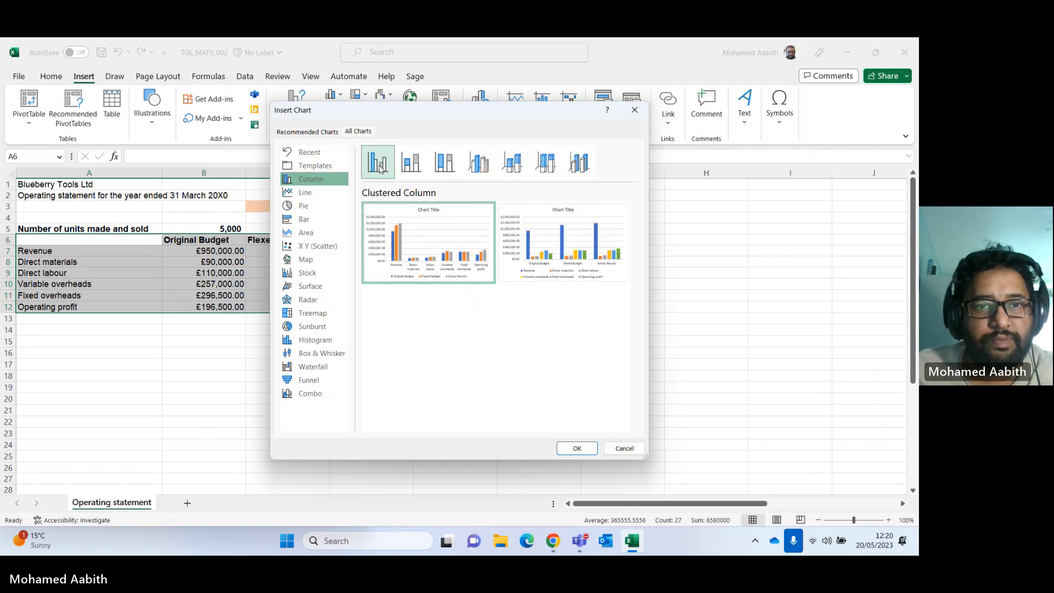
mouse_move(542, 234)
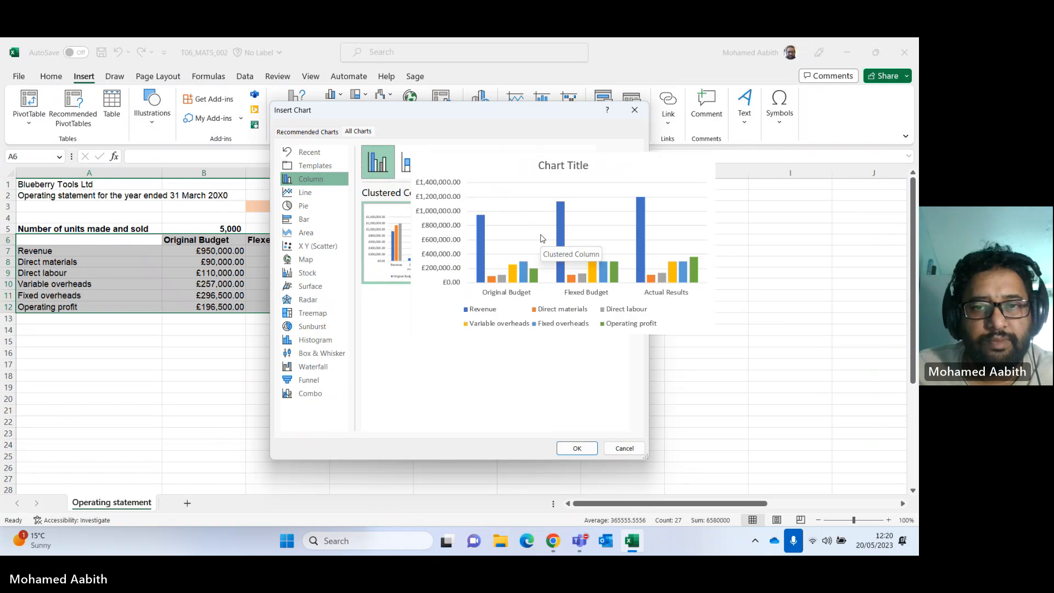
mouse_move(390, 225)
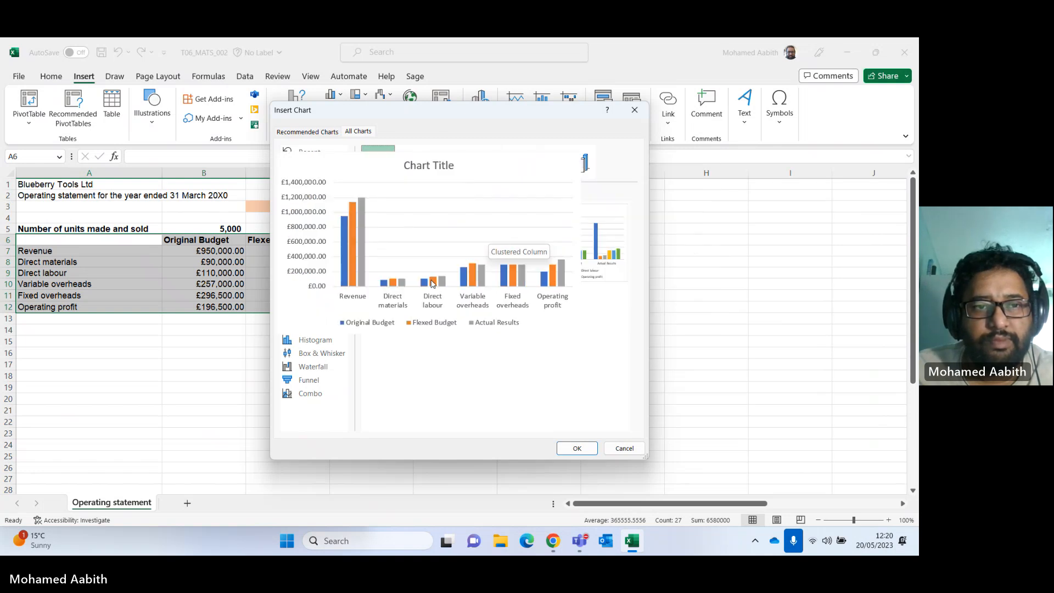
mouse_move(553, 543)
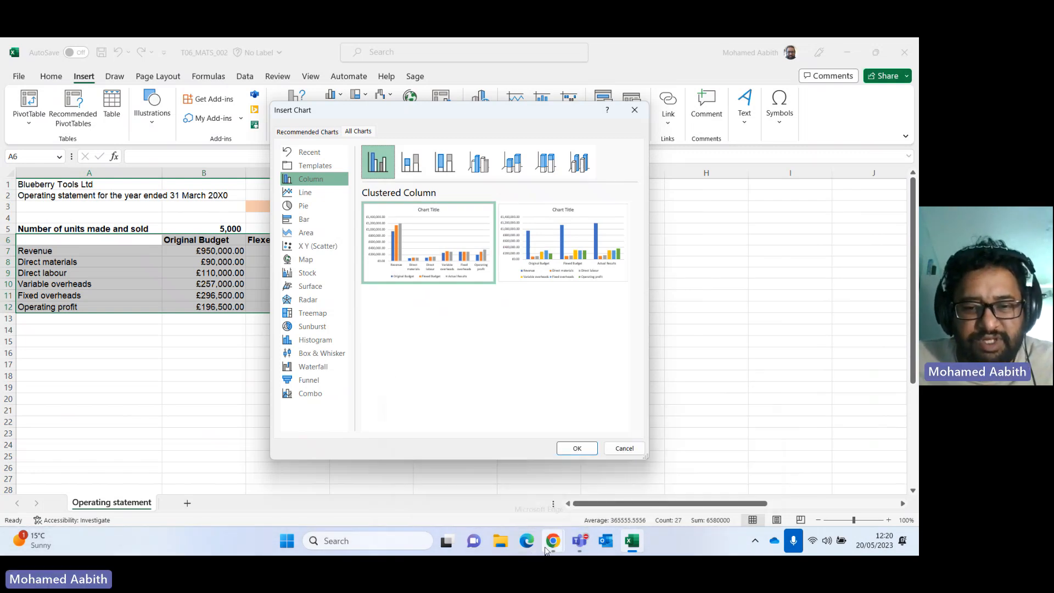
left_click(623, 459)
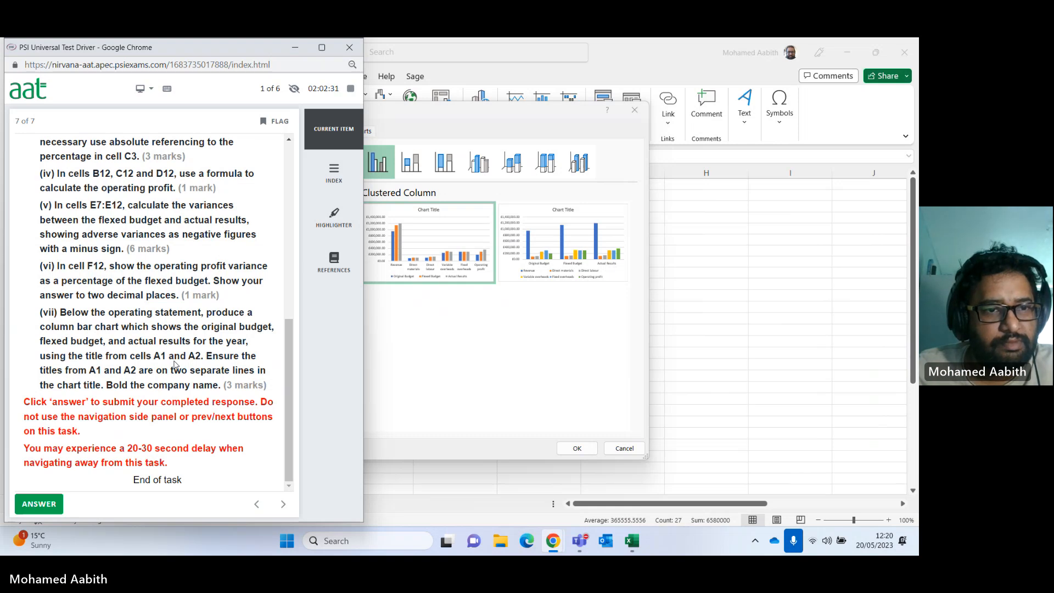
left_click(505, 351)
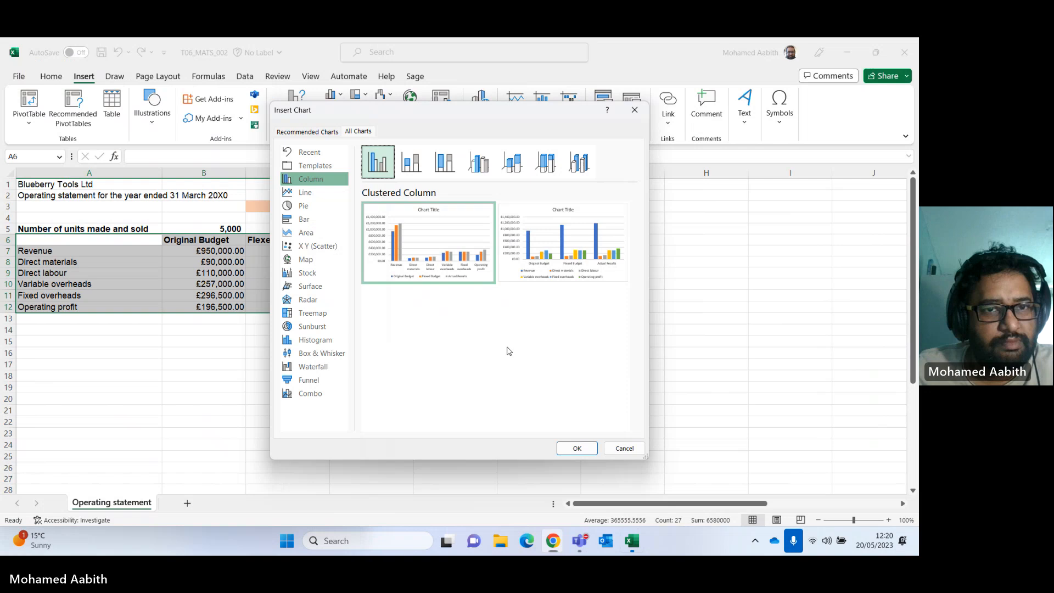
Try a clustered bar chart grouped by original budget, flexed budget and actual results, and delete it from the sheet.
left_click(313, 221)
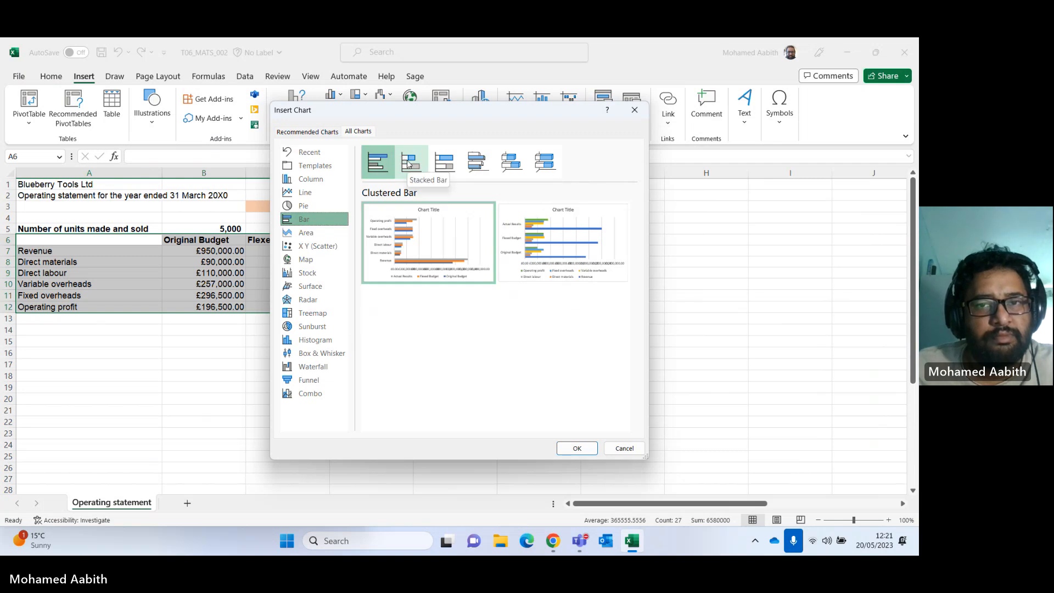
mouse_move(419, 251)
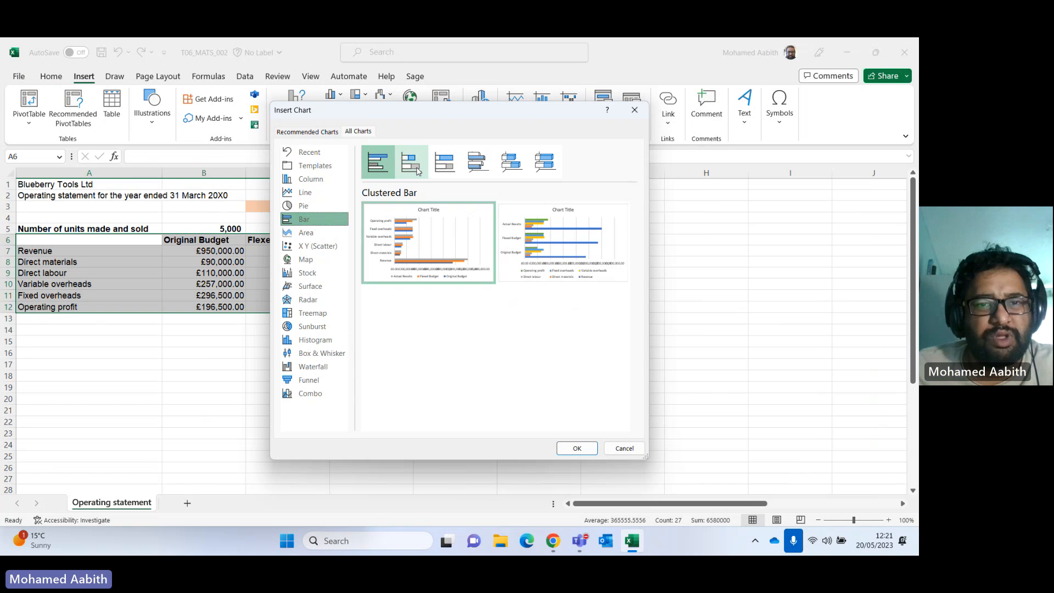
left_click(444, 162)
left_click(469, 165)
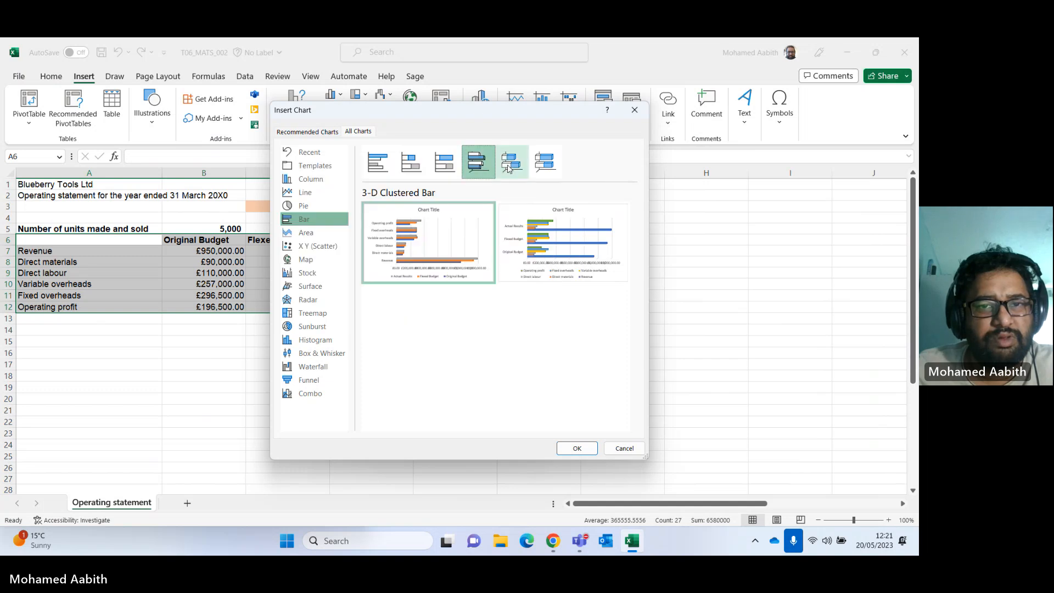
left_click(388, 166)
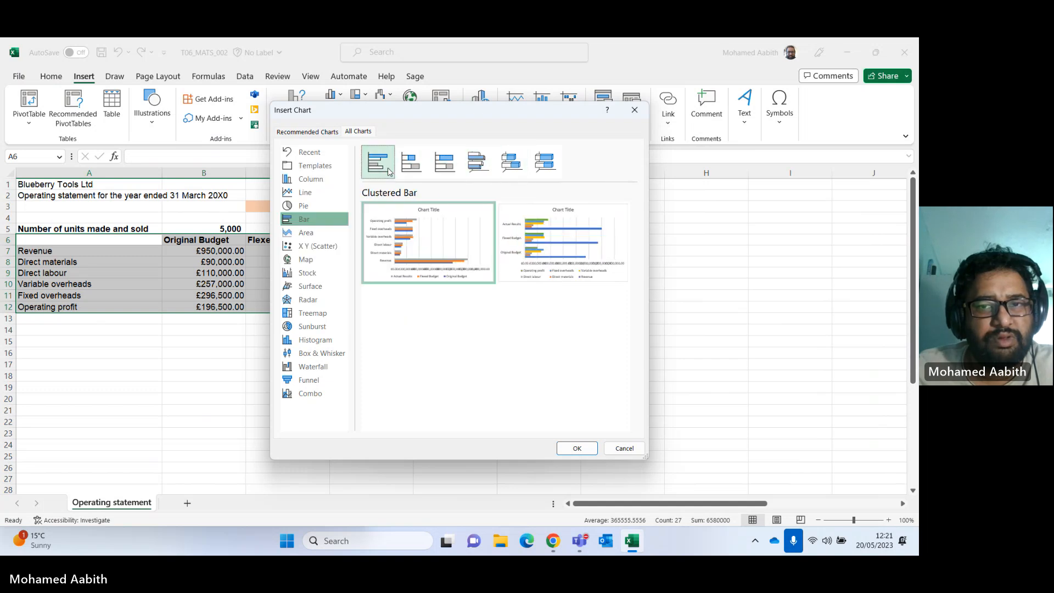
left_click(557, 258)
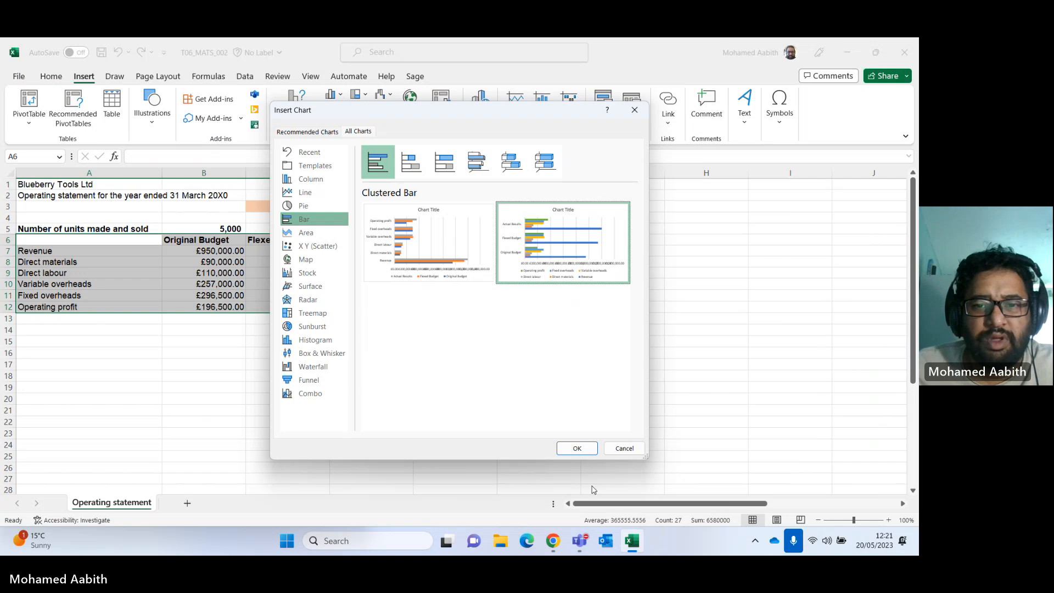
left_click(582, 451)
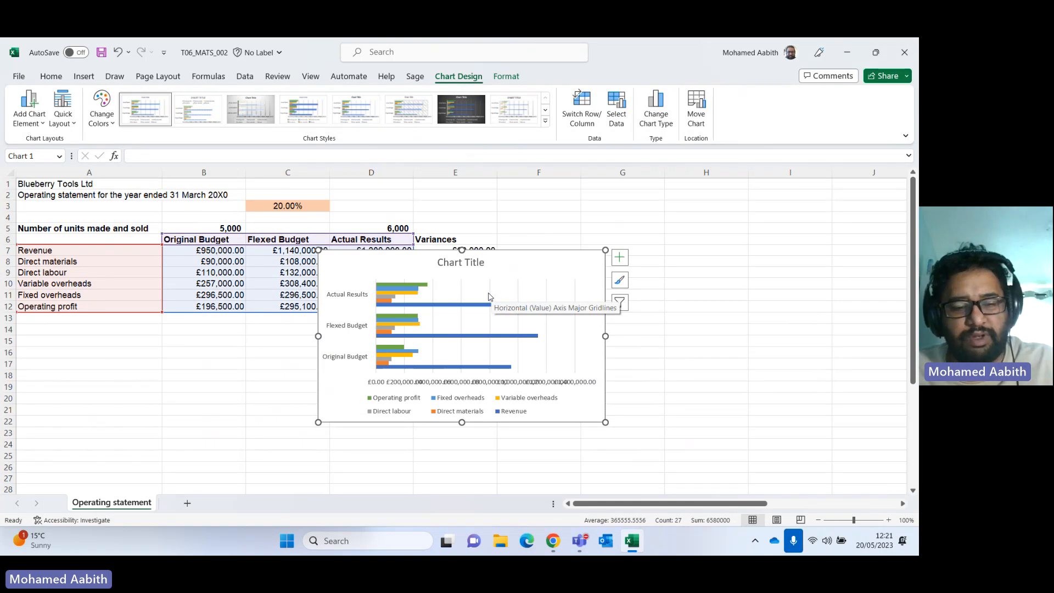
key("Delete")
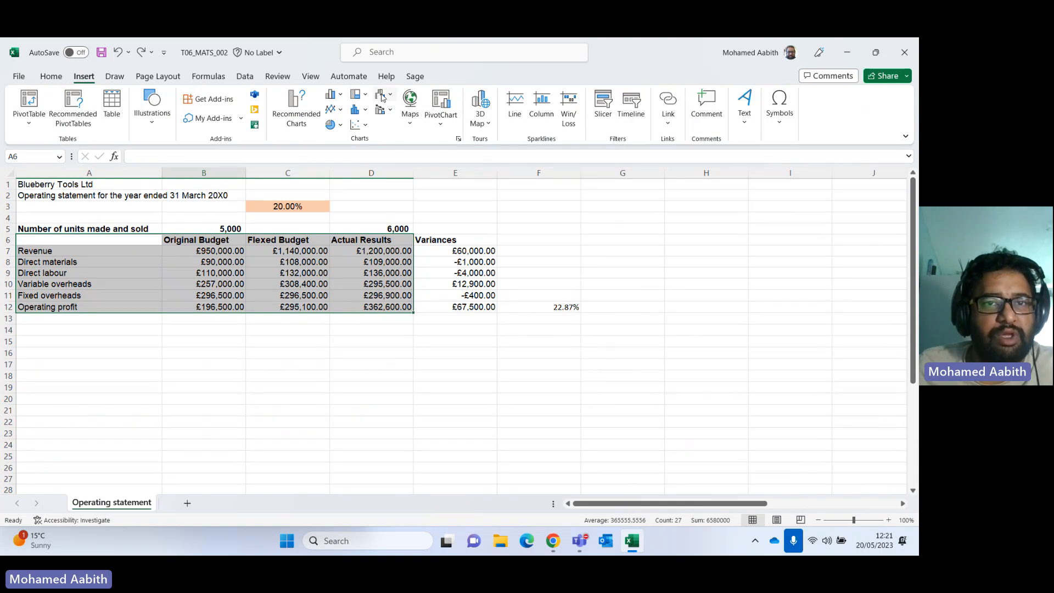
Insert a 2-D clustered column chart of A6:D12 and move it beside the operating statement, over columns F to I.
left_click(336, 96)
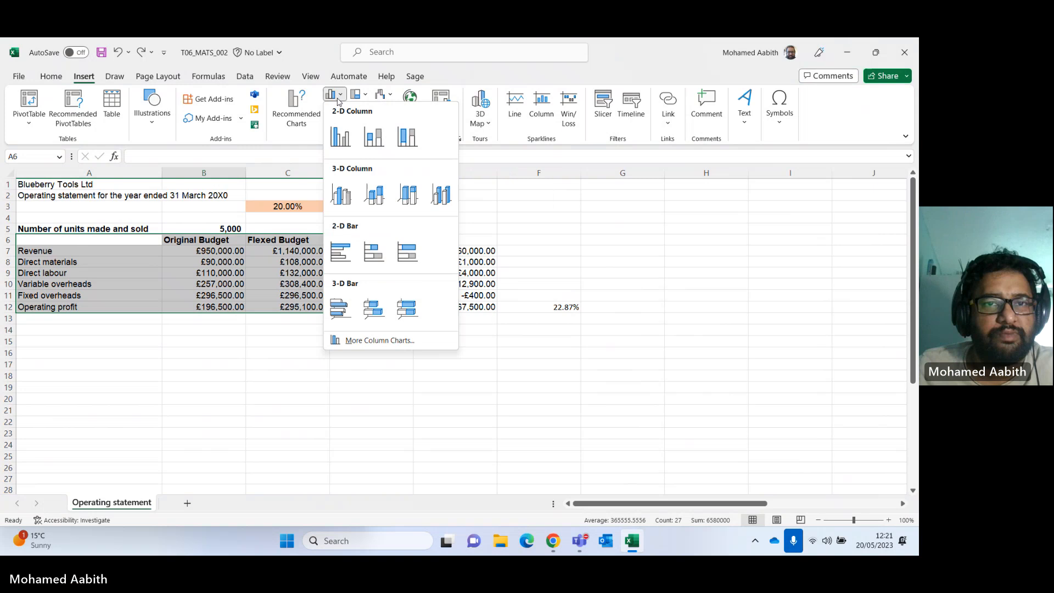
left_click(356, 140)
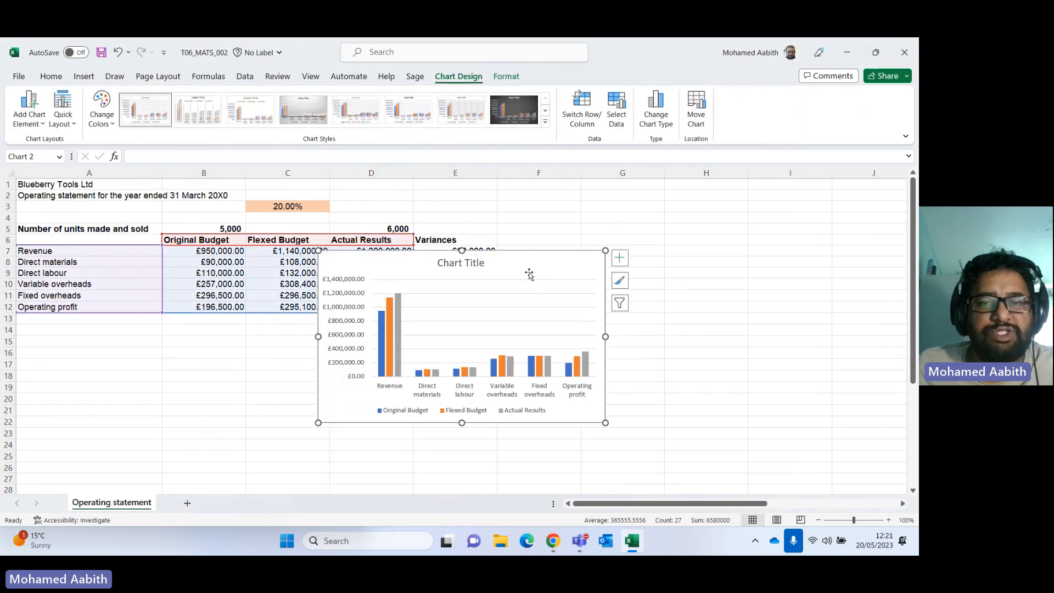
left_click_drag(529, 274, 725, 227)
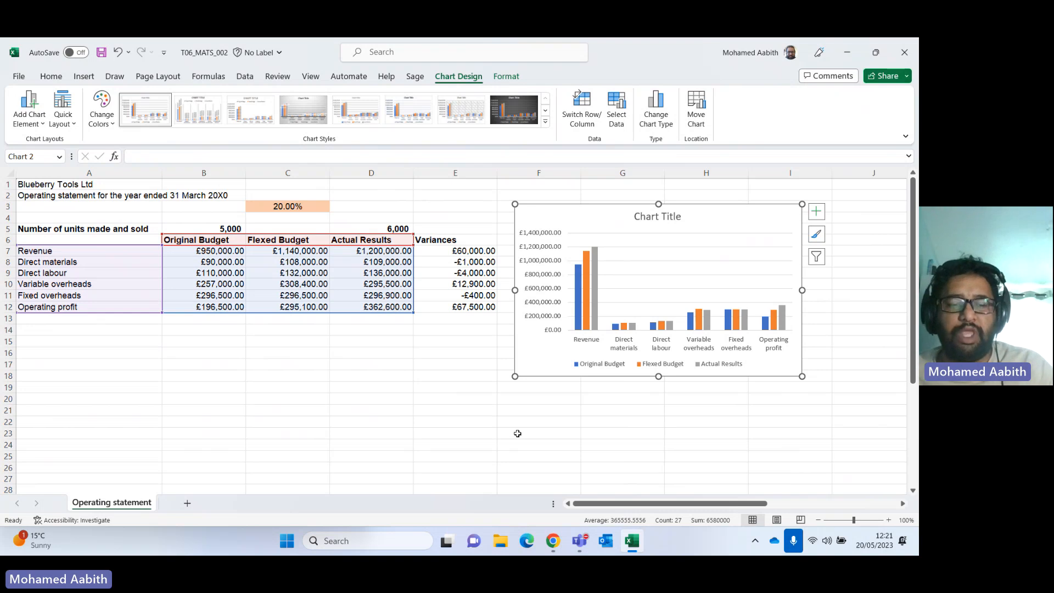
Recheck the two-line title requirement in part (vii) and look through the chart elements for the chart title option.
key("alt+Tab")
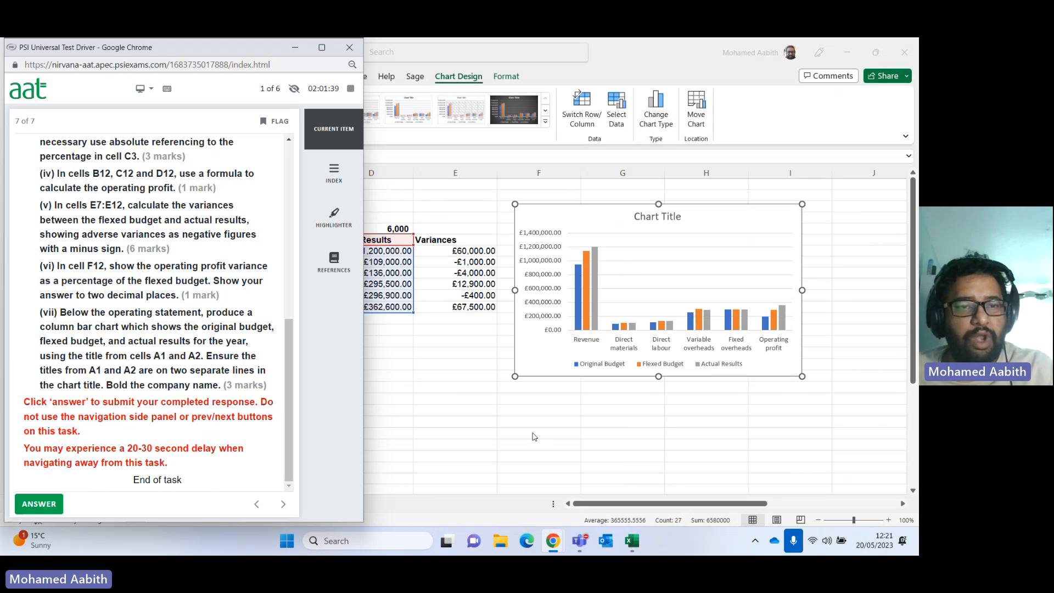
left_click(666, 218)
left_click(816, 211)
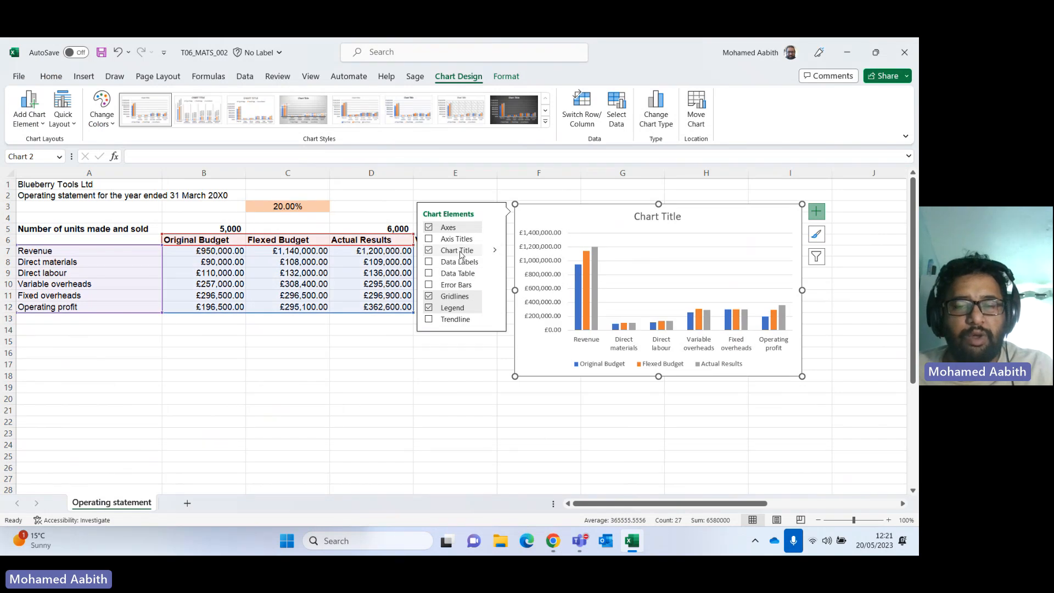
left_click(322, 355)
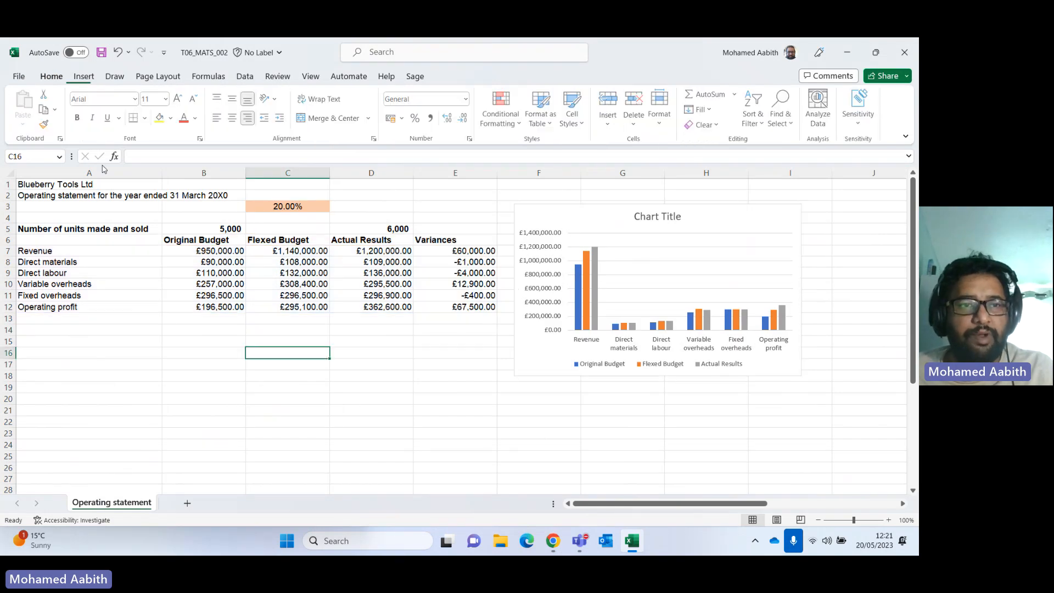
Replace the column chart's title with the company name from cell A1, Blueberry Tools Ltd, and make it bold.
left_click(53, 186)
left_click_drag(241, 158, 64, 152)
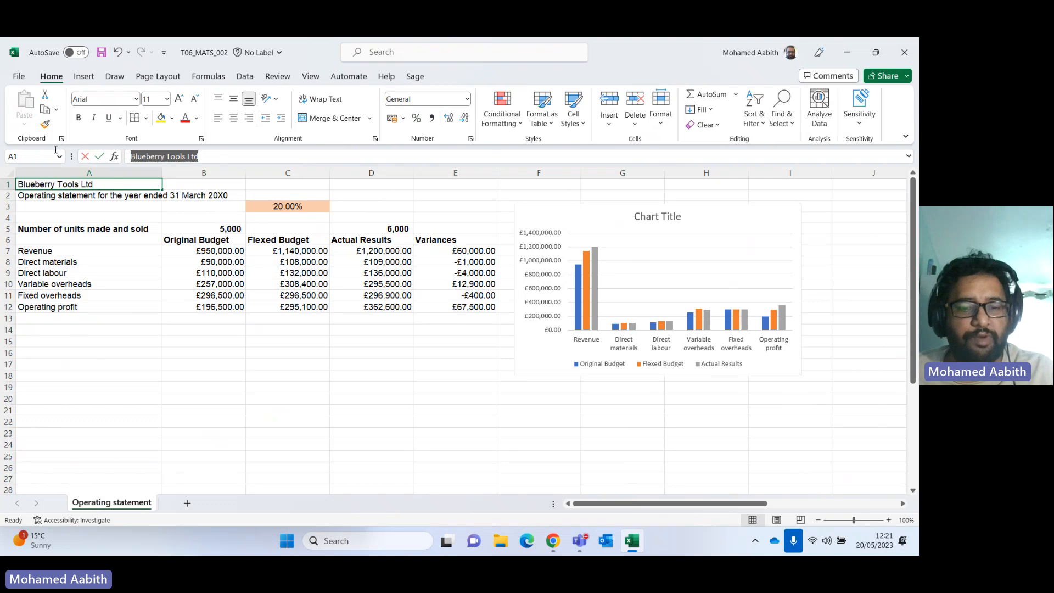
key("ctrl+c")
left_click(661, 216)
double_click(661, 216)
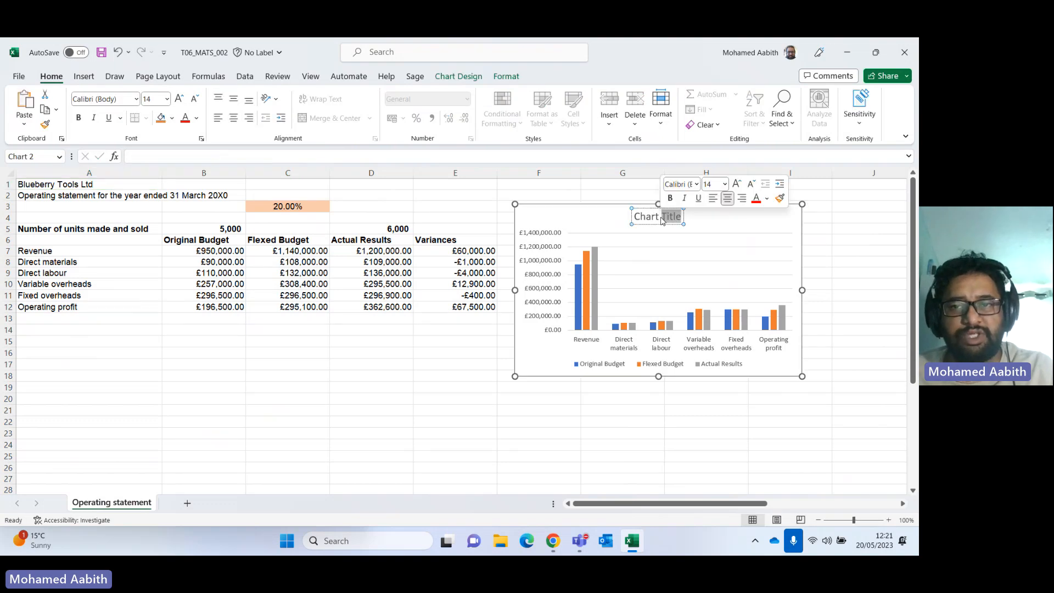
key("ctrl+a")
key("BackSpace")
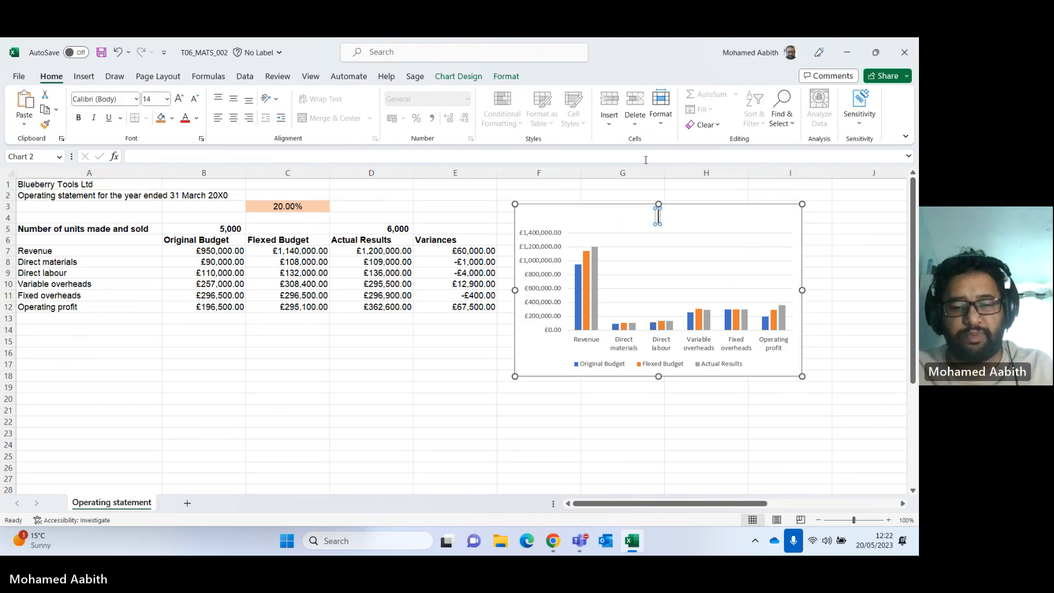
key("ctrl+v")
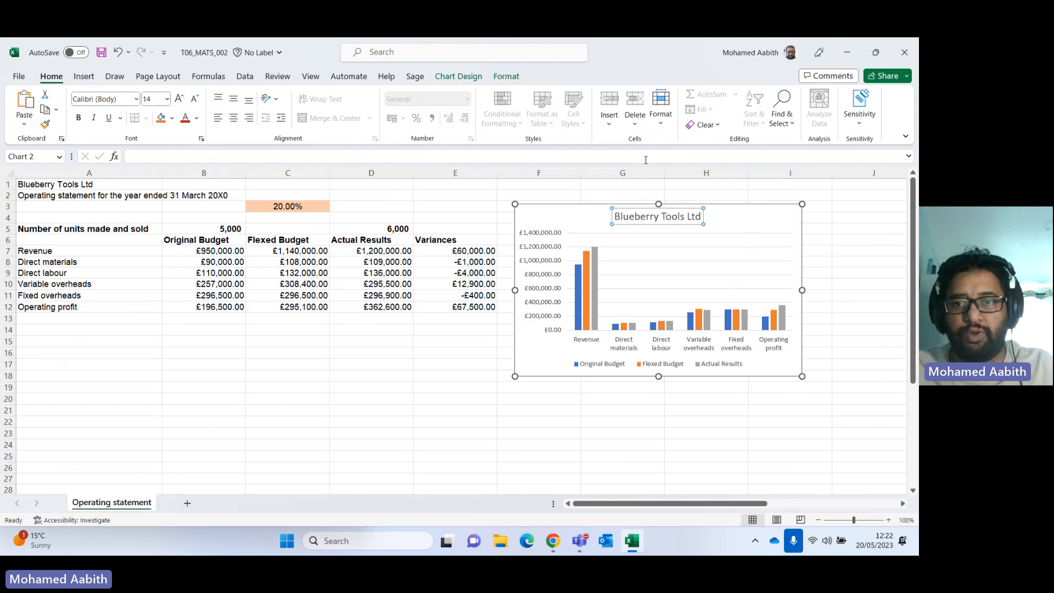
key("ctrl+a")
key("ctrl+b")
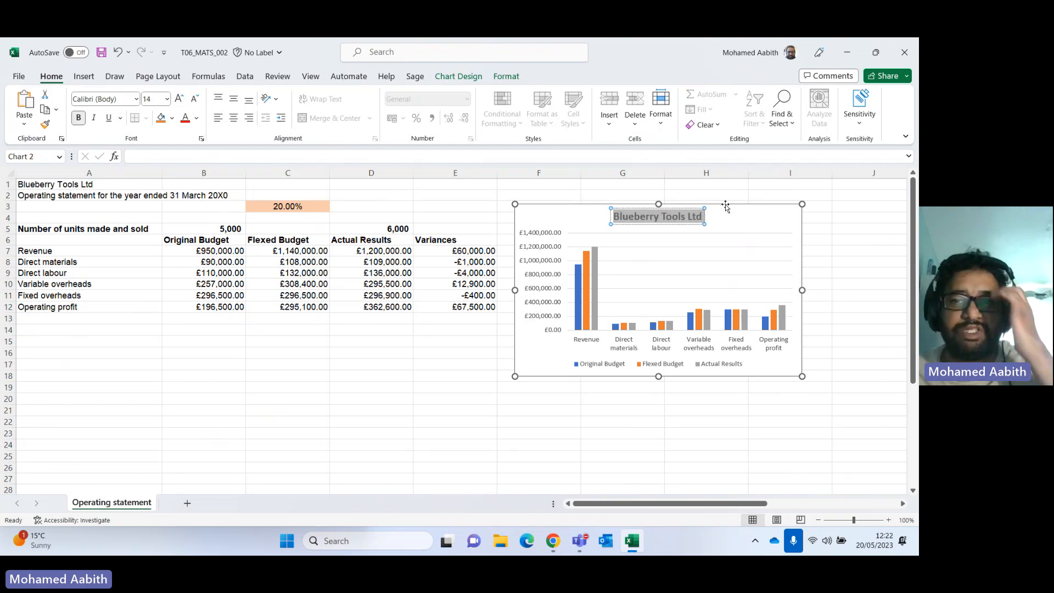
Look through the chart title placement and formatting options for a two-line title, and recheck the wording of part (vii).
left_click(748, 229)
left_click(818, 212)
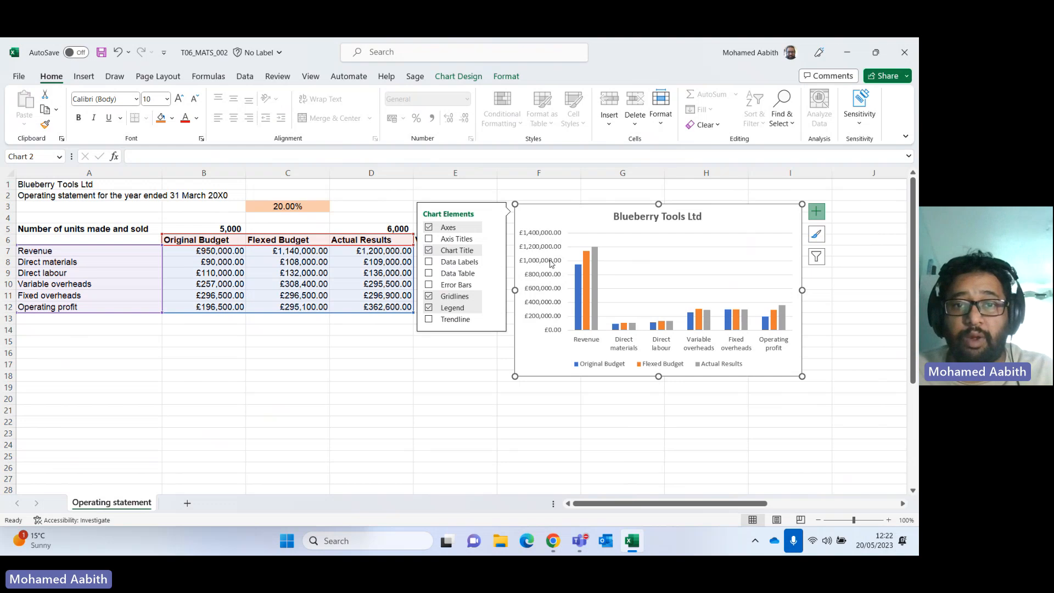
left_click(495, 250)
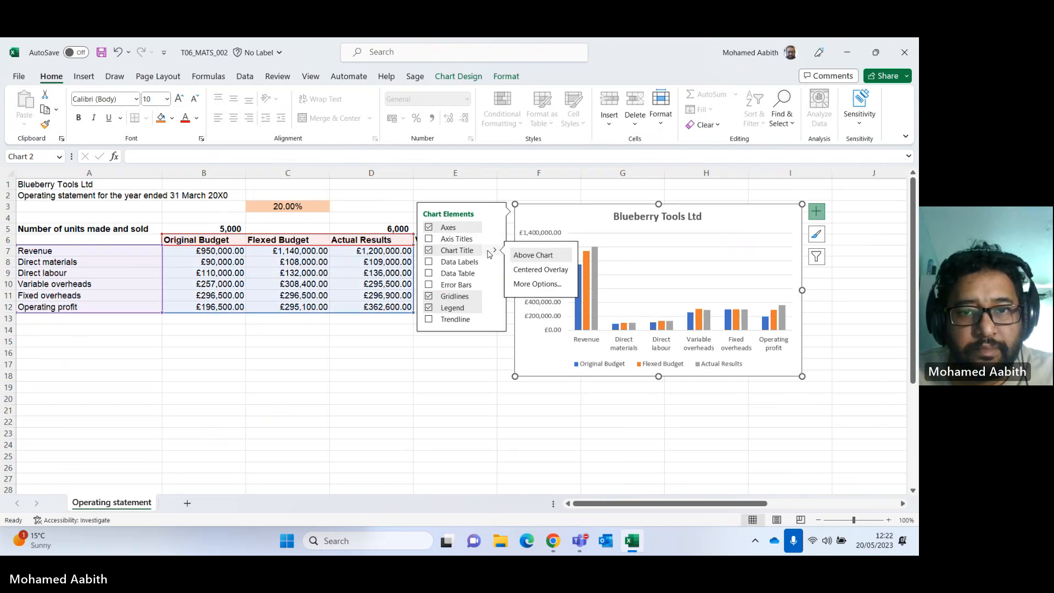
left_click(525, 257)
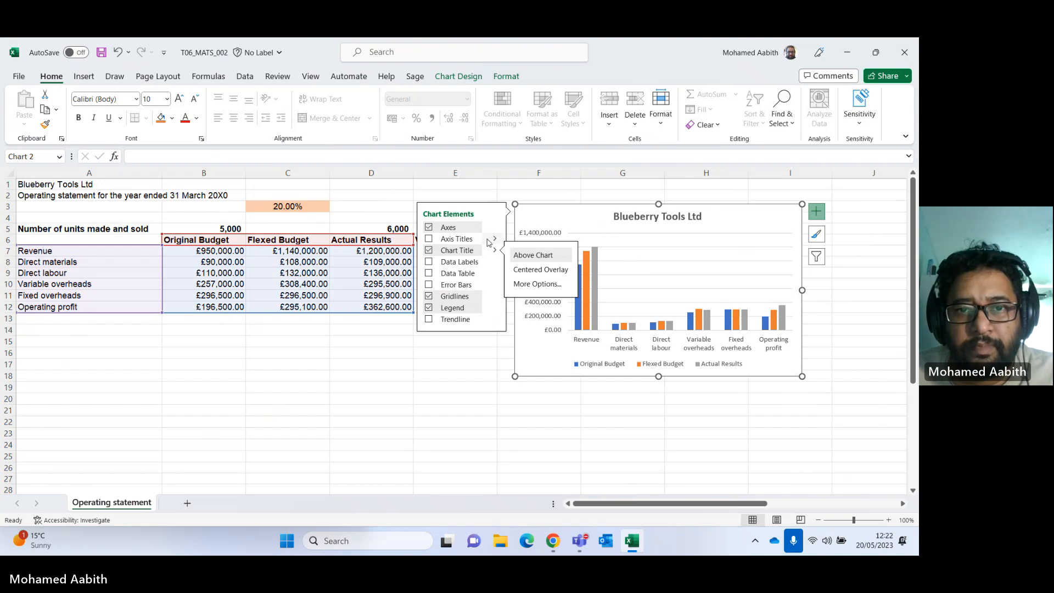
left_click(421, 405)
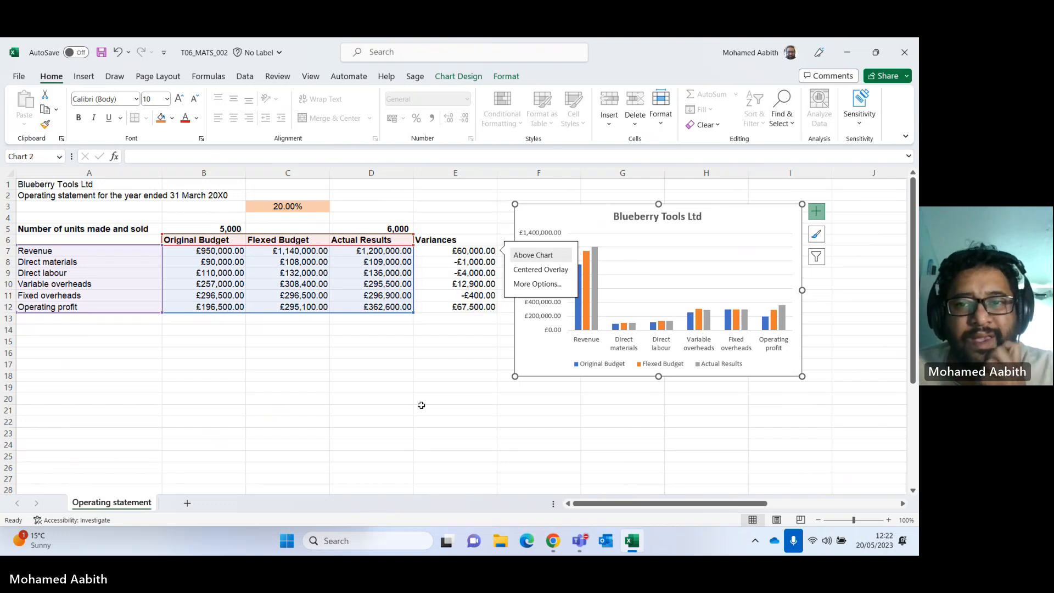
left_click(421, 404)
left_click(678, 233)
left_click(679, 218)
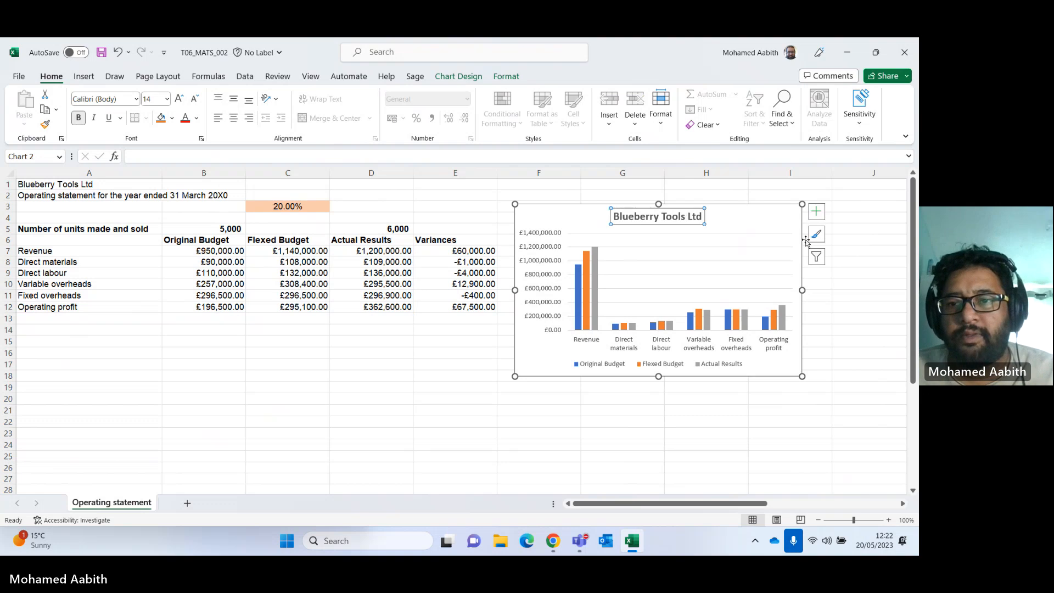
left_click(816, 219)
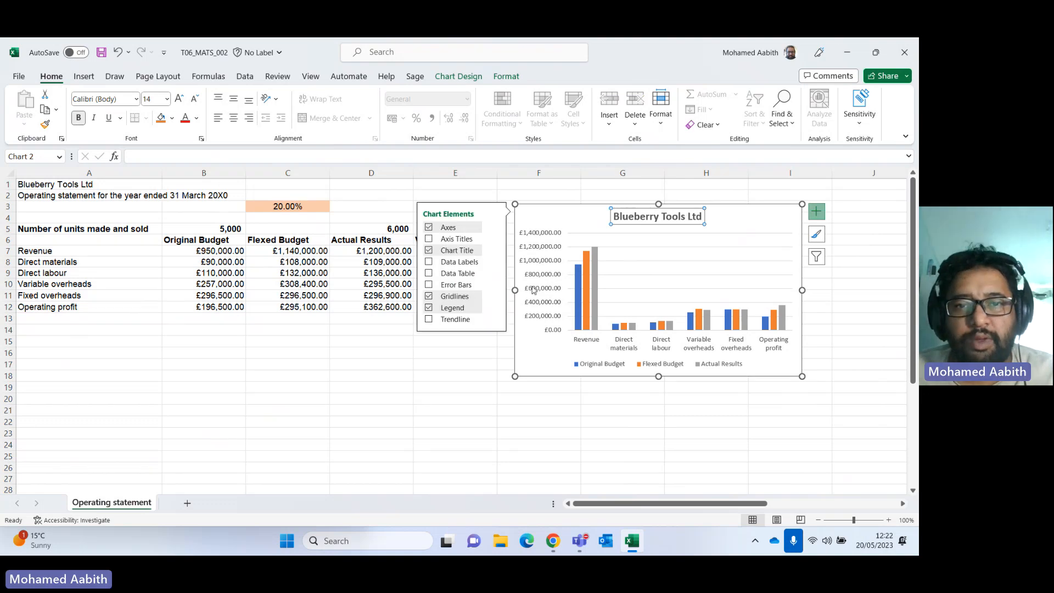
left_click(494, 250)
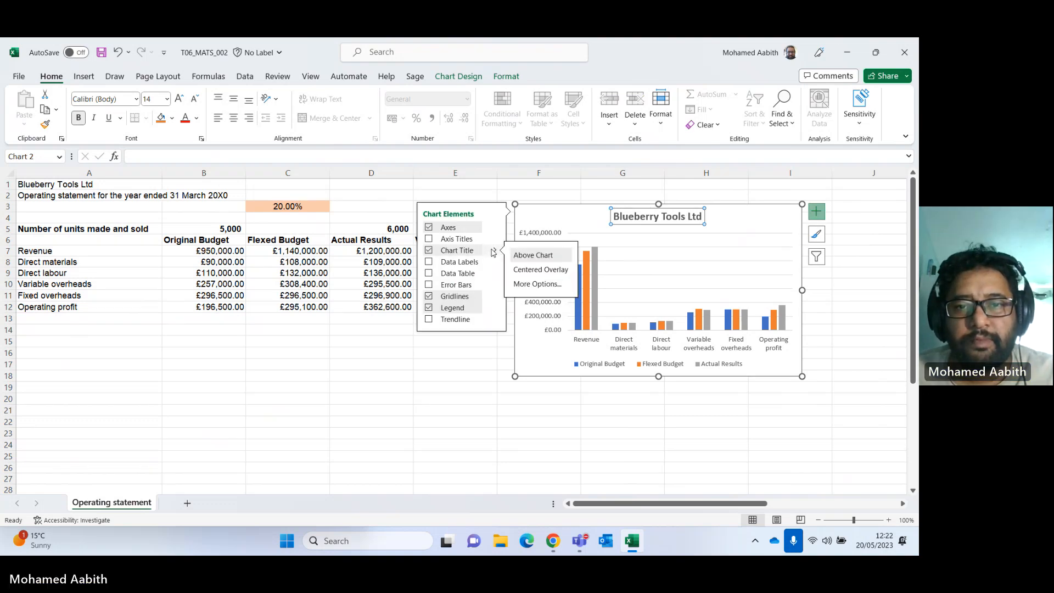
left_click(535, 284)
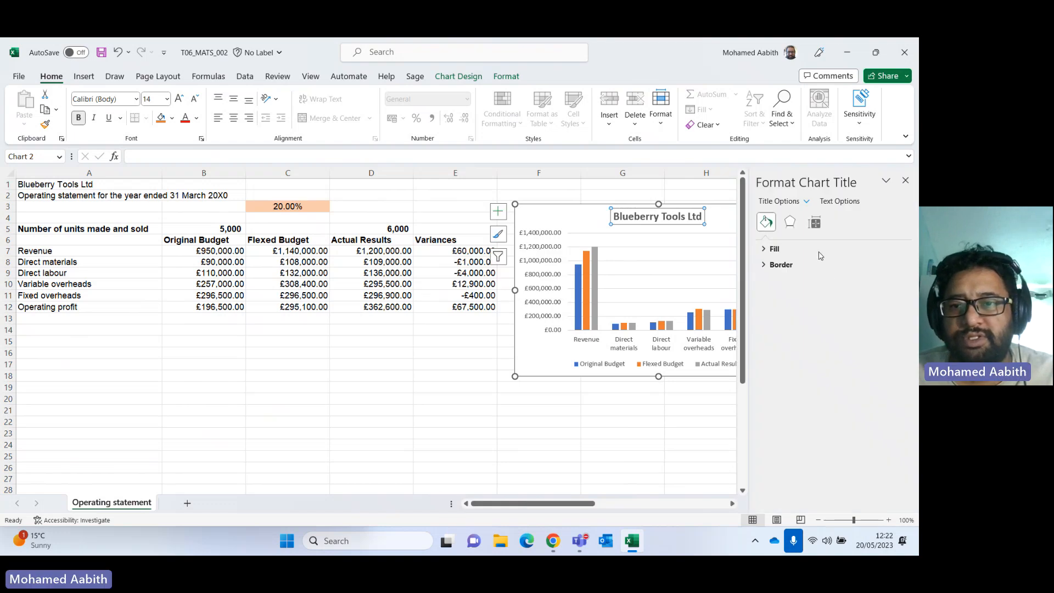
left_click(429, 406)
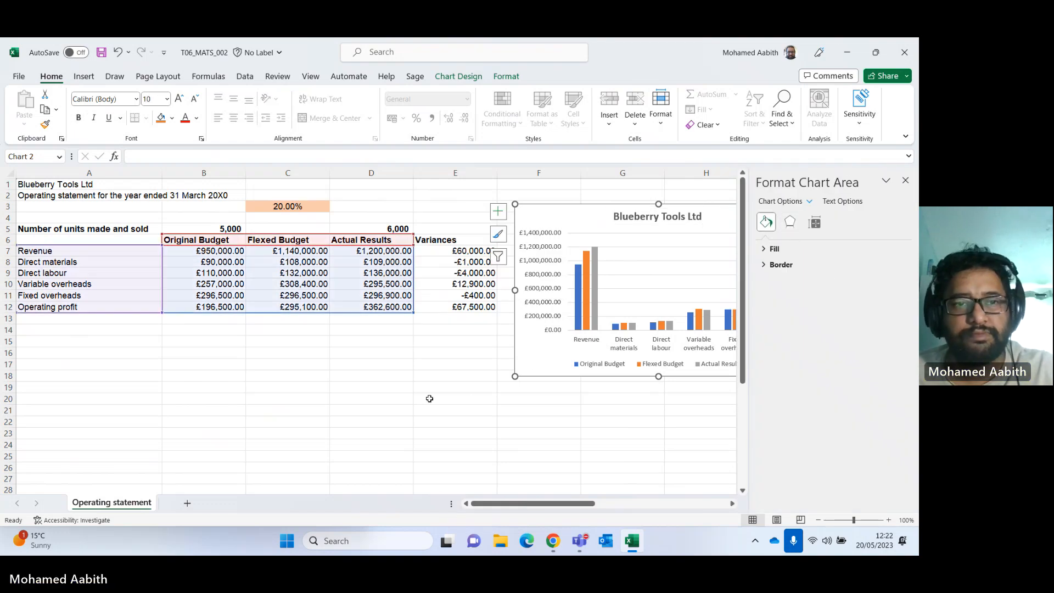
key("alt+Tab")
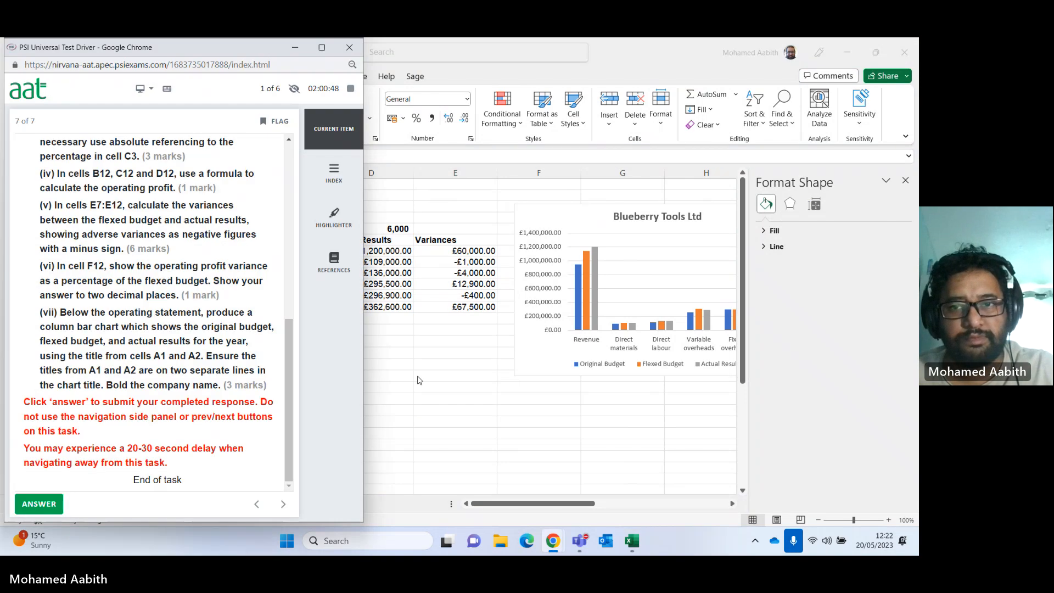
key("alt+Tab")
Add the text of cell A2, Operating statement for the year ended 31 March 20X0, as a second, non-bold line of the chart title.
left_click(702, 216)
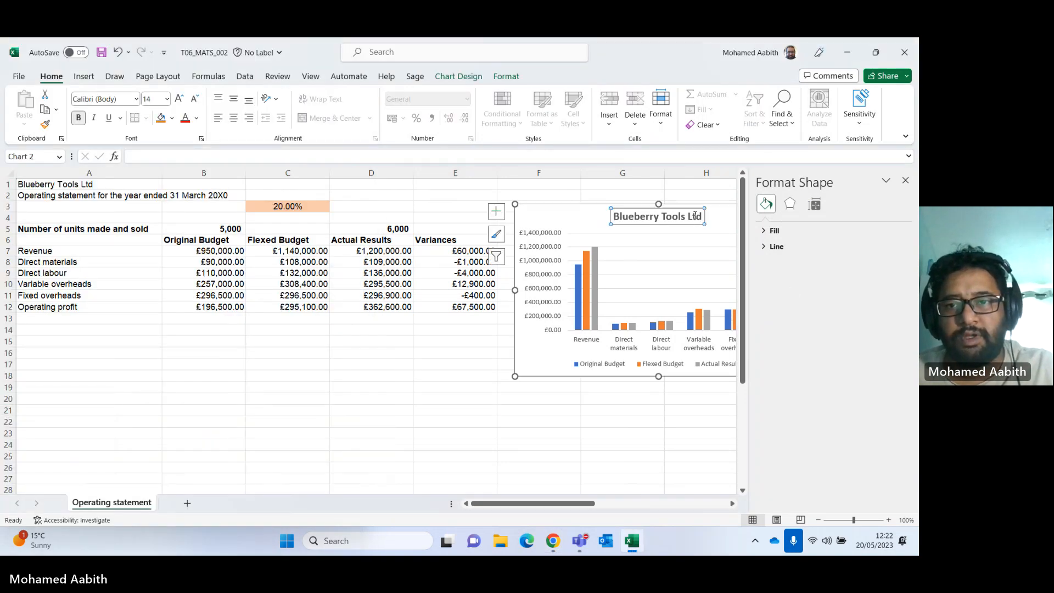
left_click(696, 217)
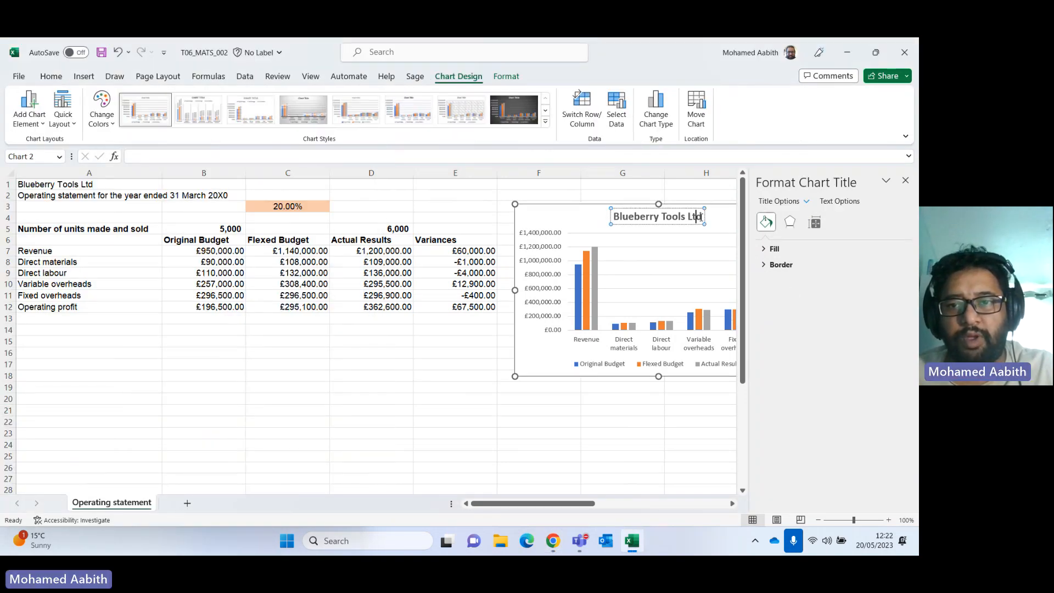
key("Return")
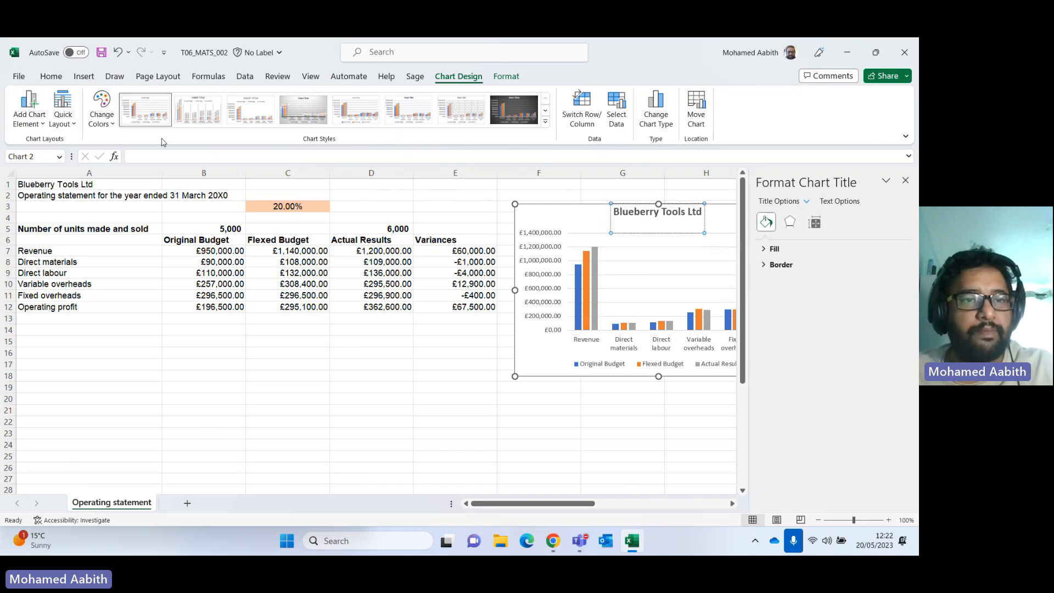
left_click(25, 196)
left_click_drag(330, 157, 48, 147)
key("ctrl+c")
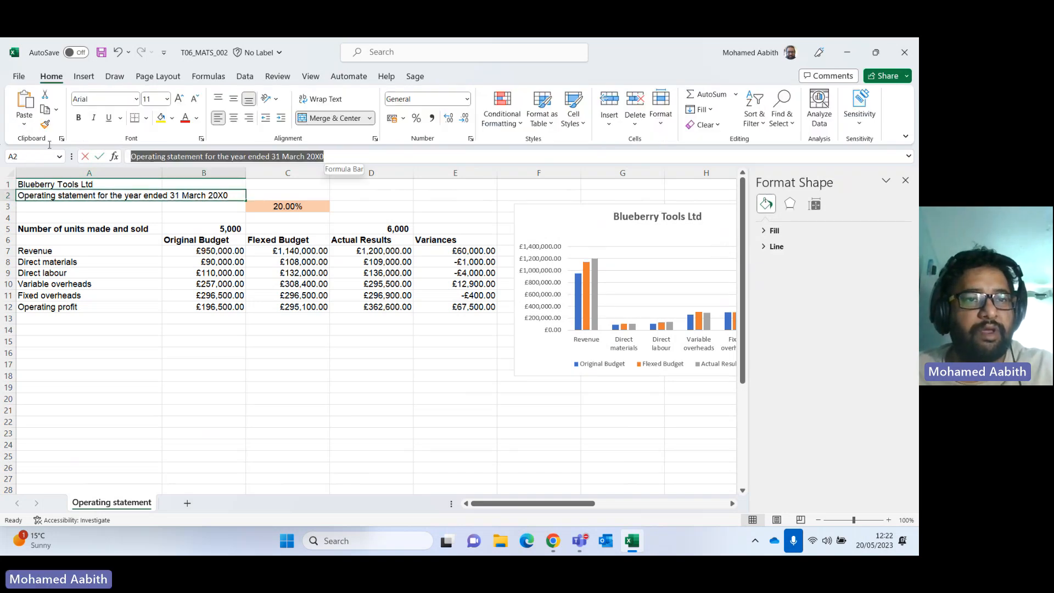
left_click(665, 230)
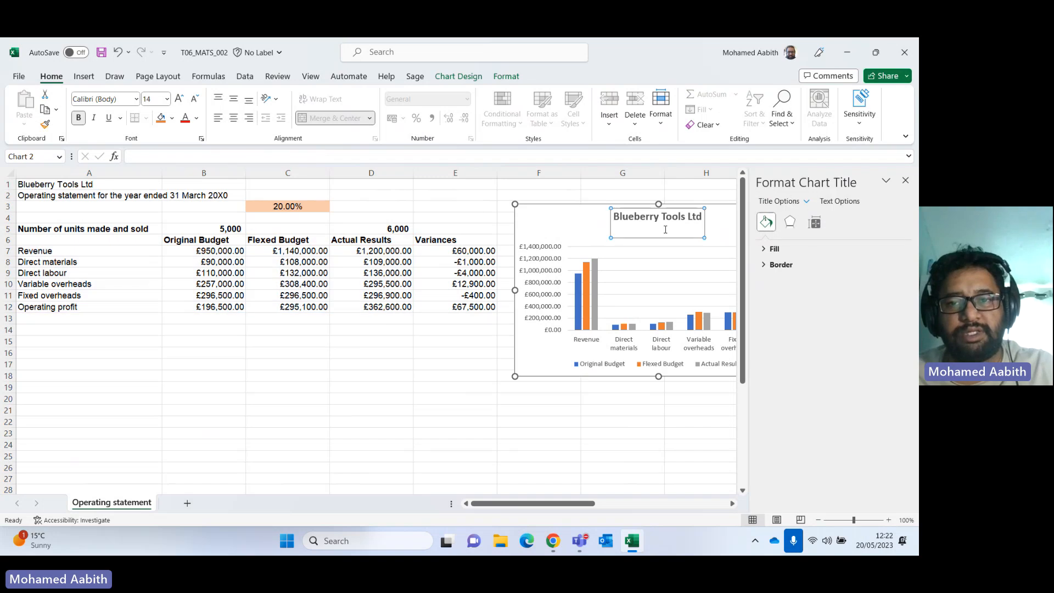
left_click(664, 230)
key("ctrl+v")
left_click_drag(688, 243, 575, 229)
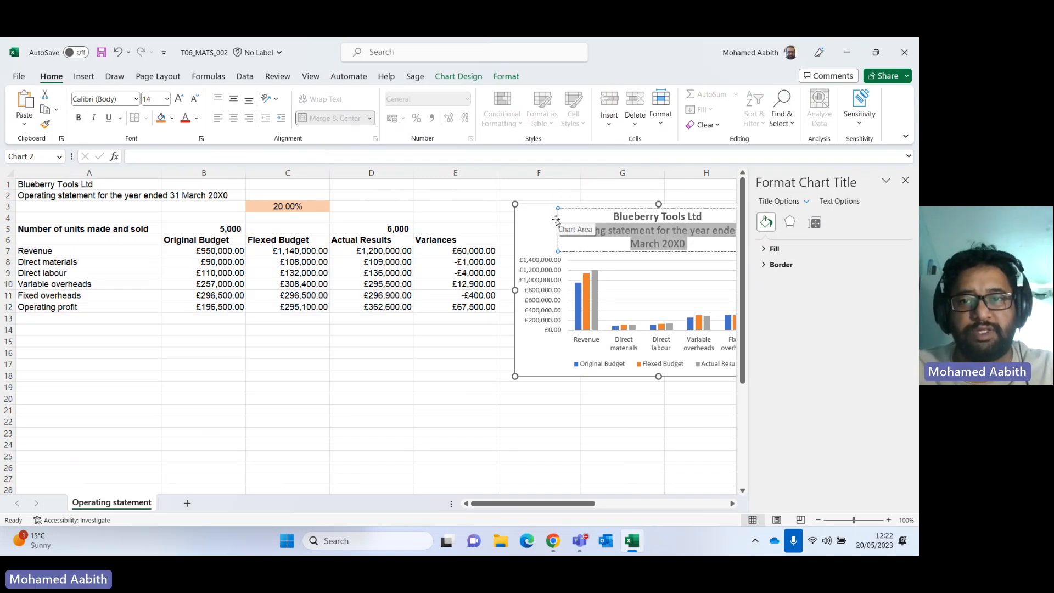
left_click(524, 233)
left_click(463, 423)
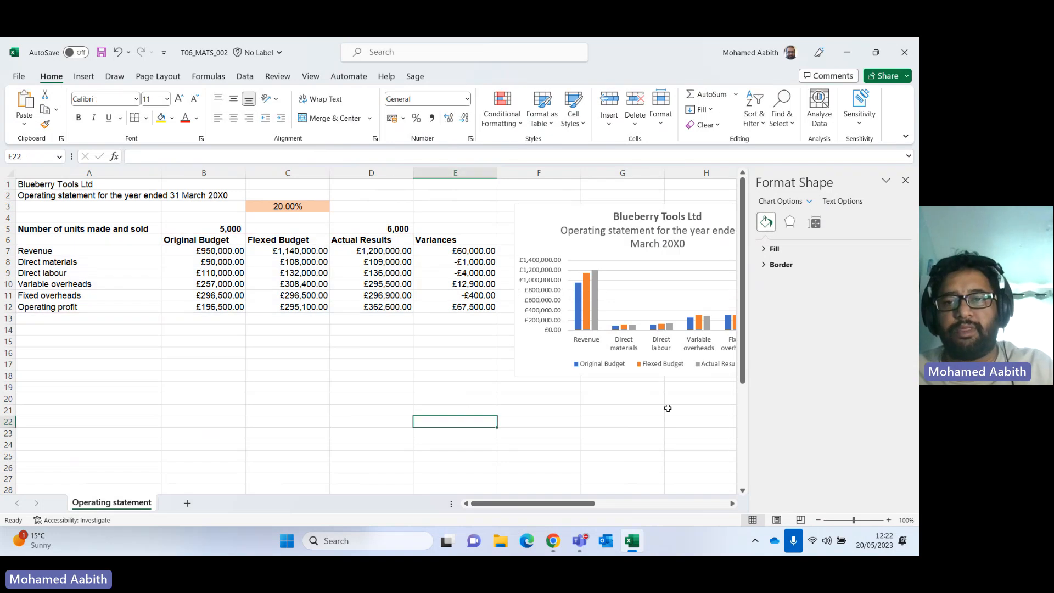
Close the chart formatting options and set the font size of the title's second line to 12.
left_click(905, 181)
left_click(697, 246)
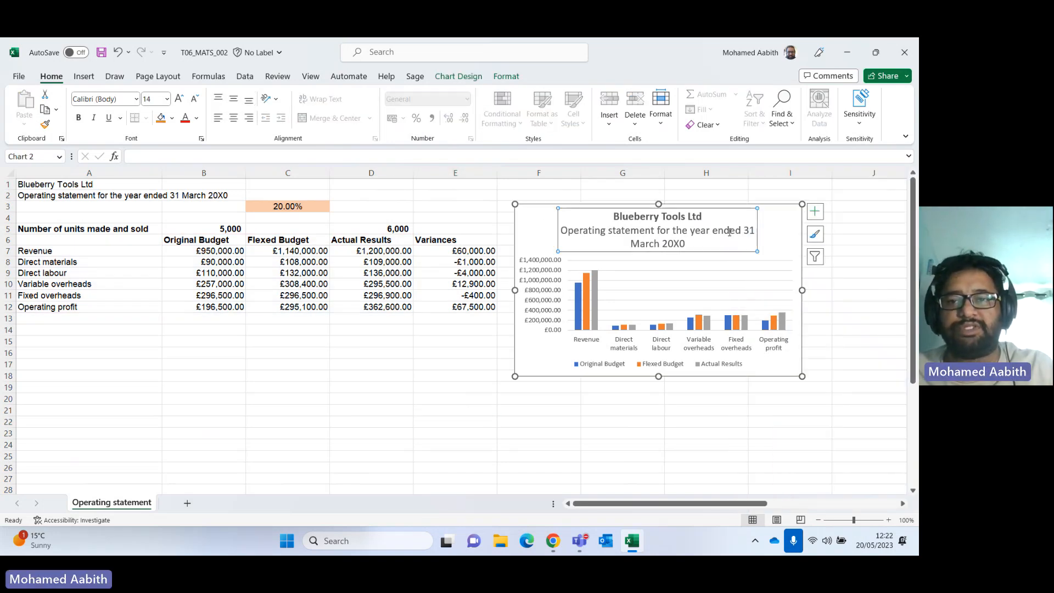
triple_click(697, 246)
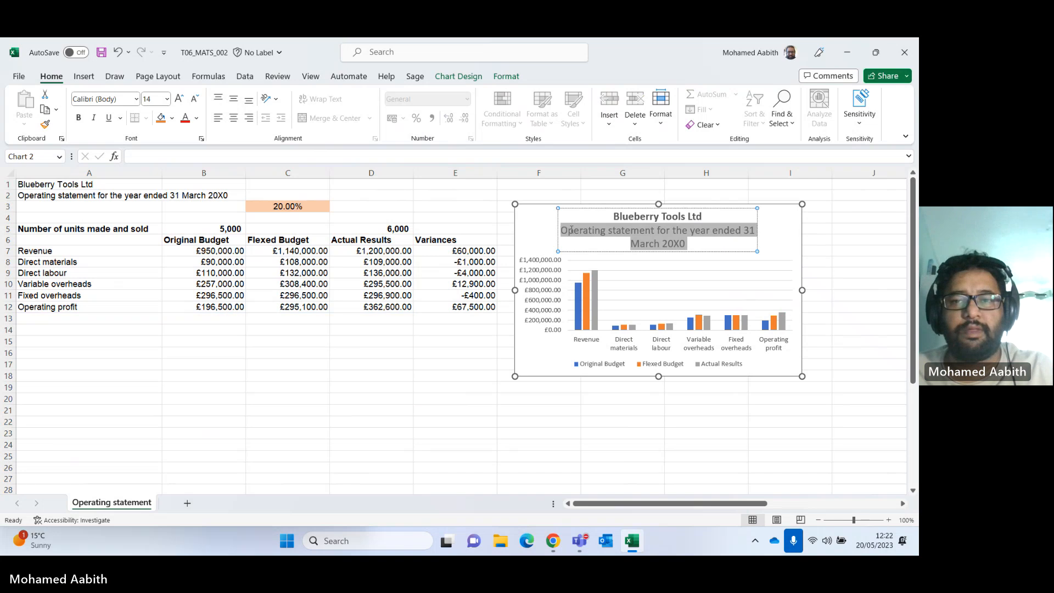
key("ctrl+c")
left_click(195, 99)
left_click(195, 99)
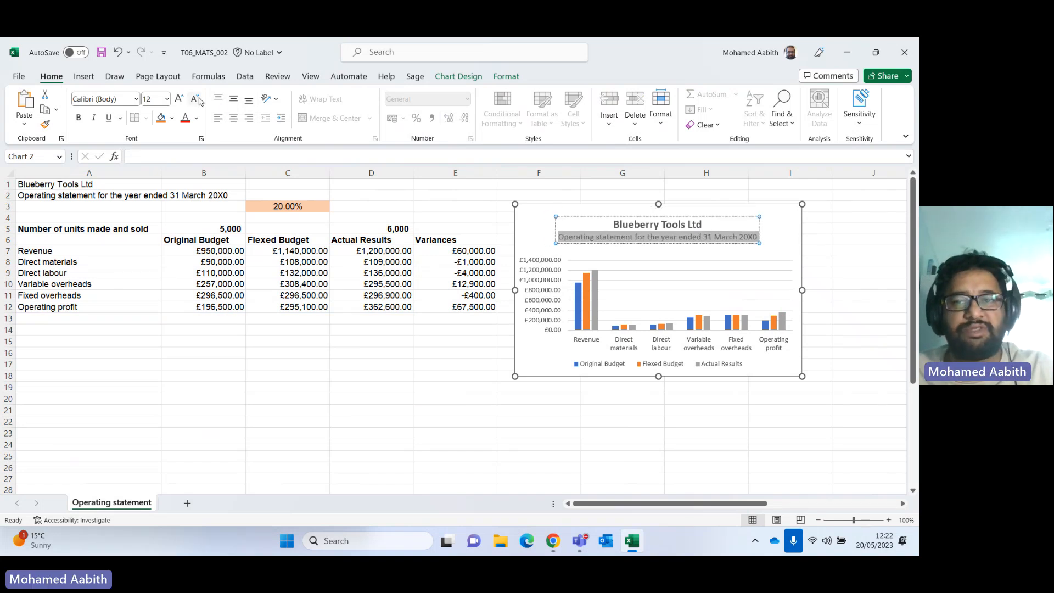
left_click(195, 99)
left_click(181, 100)
left_click(180, 100)
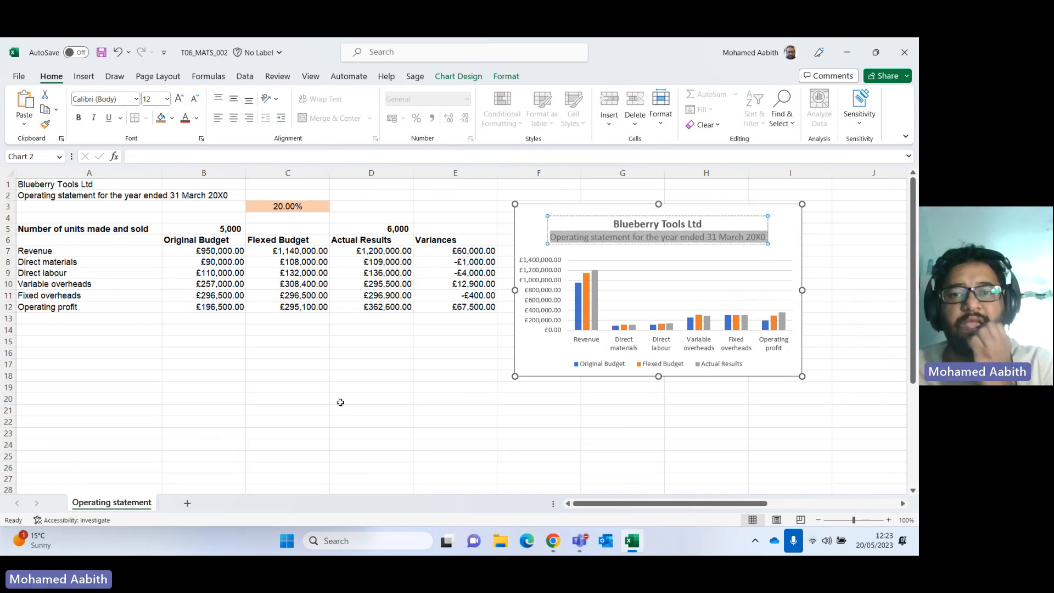
left_click(356, 399)
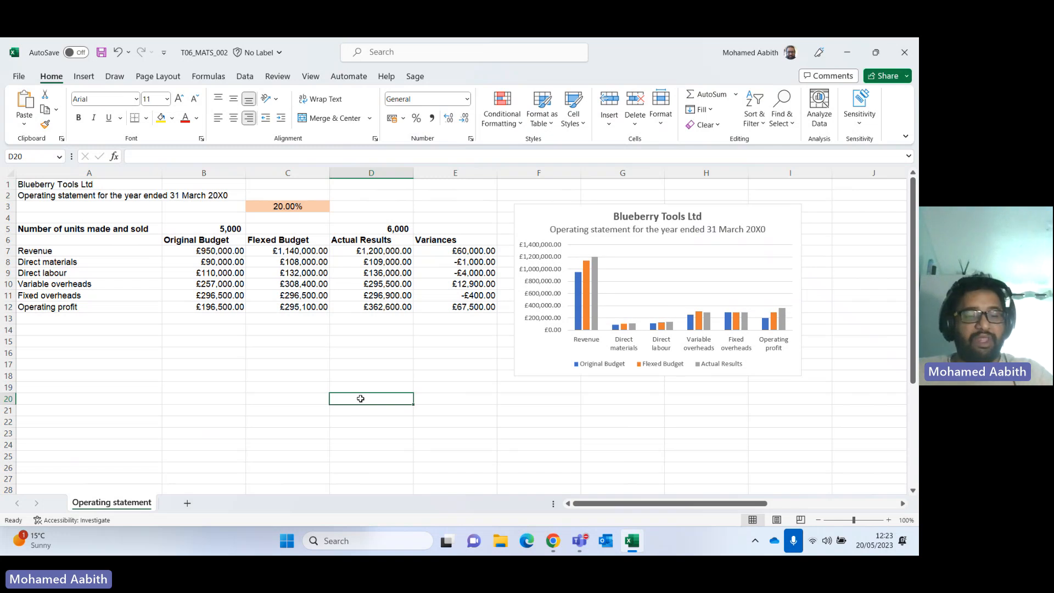
Review the Task 6 requirements in the assessment window and submit the completed response.
key("alt+Tab")
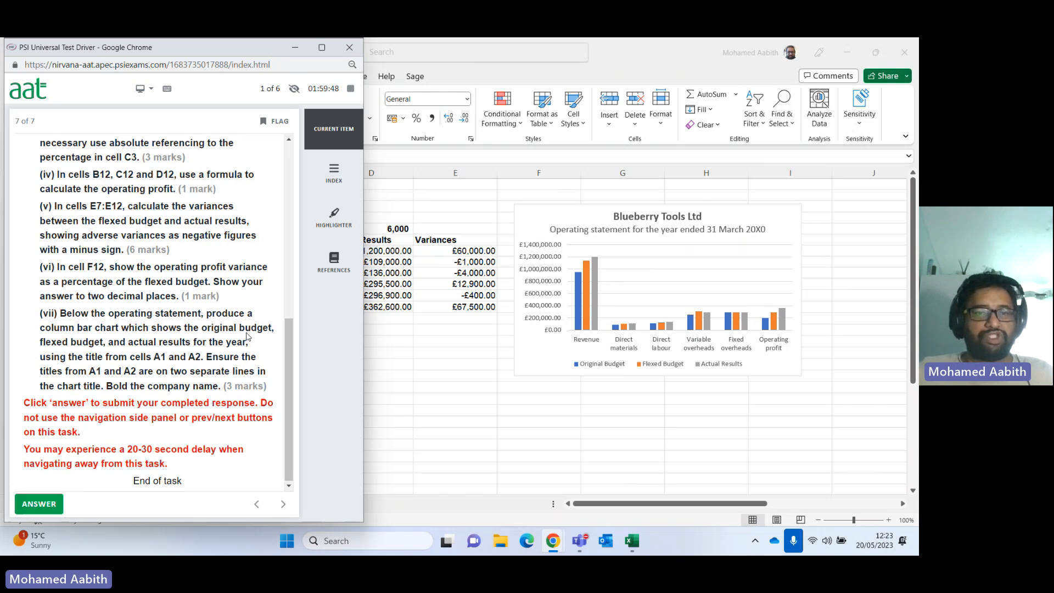
scroll(246, 336, "up", 4)
scroll(248, 336, "down", 5)
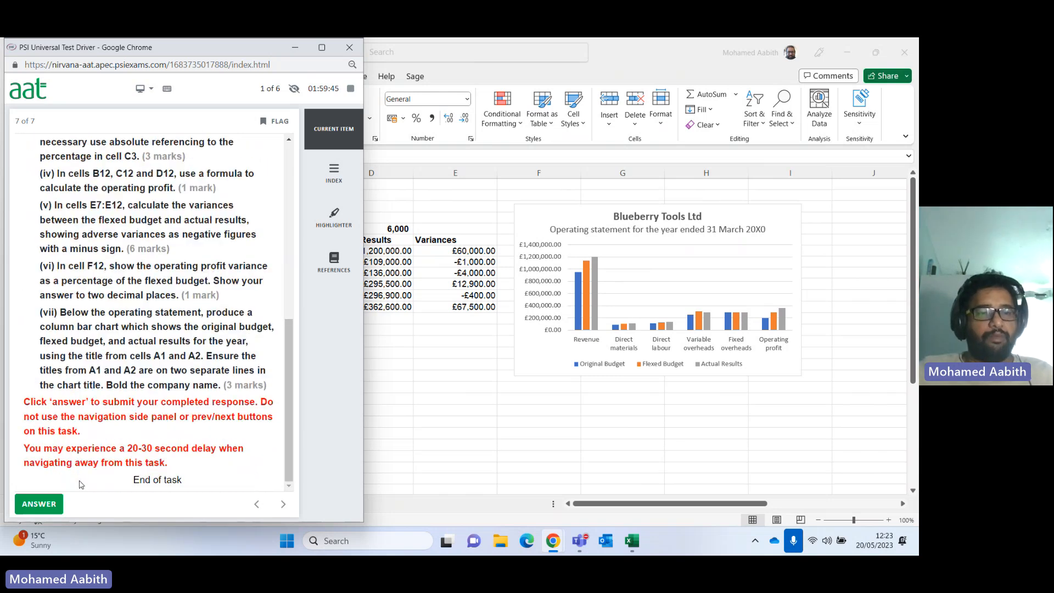
left_click(38, 503)
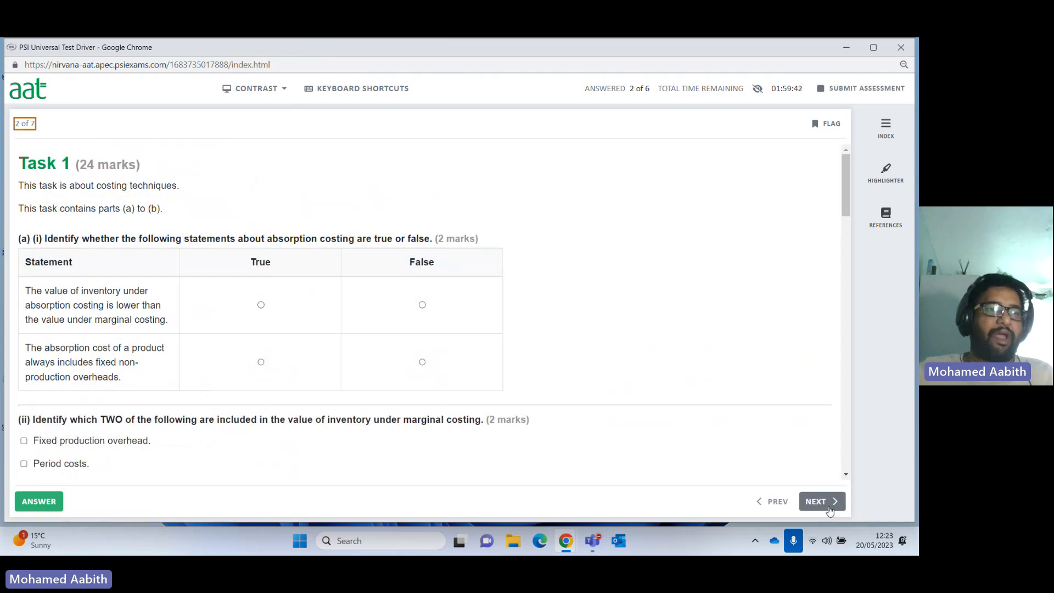
Go to Task 5 in the assessment, review its requirements, and reopen the submitted answer for editing.
left_click(821, 501)
left_click(821, 501)
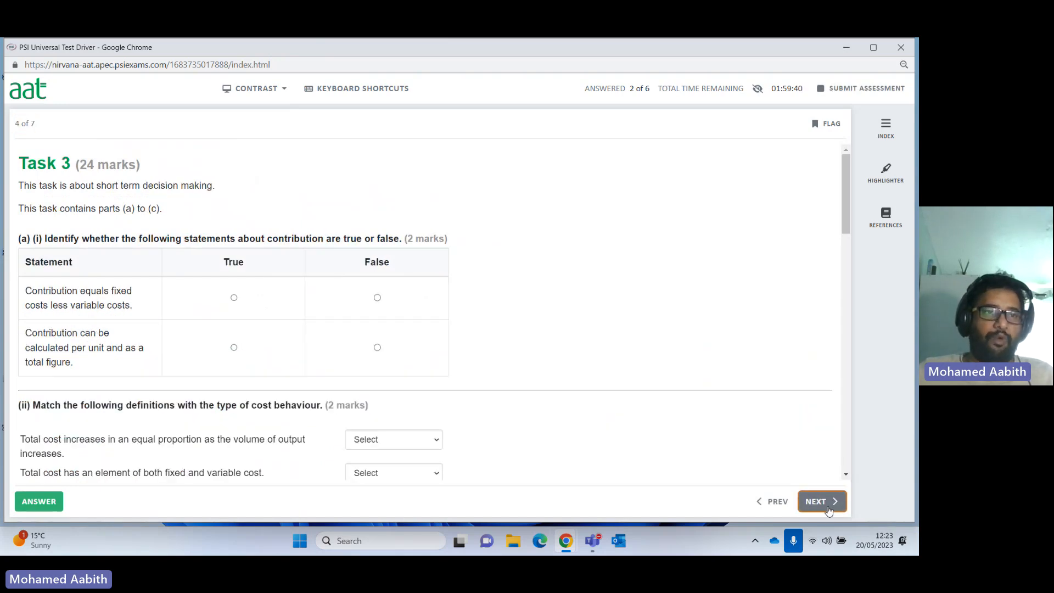
left_click(822, 502)
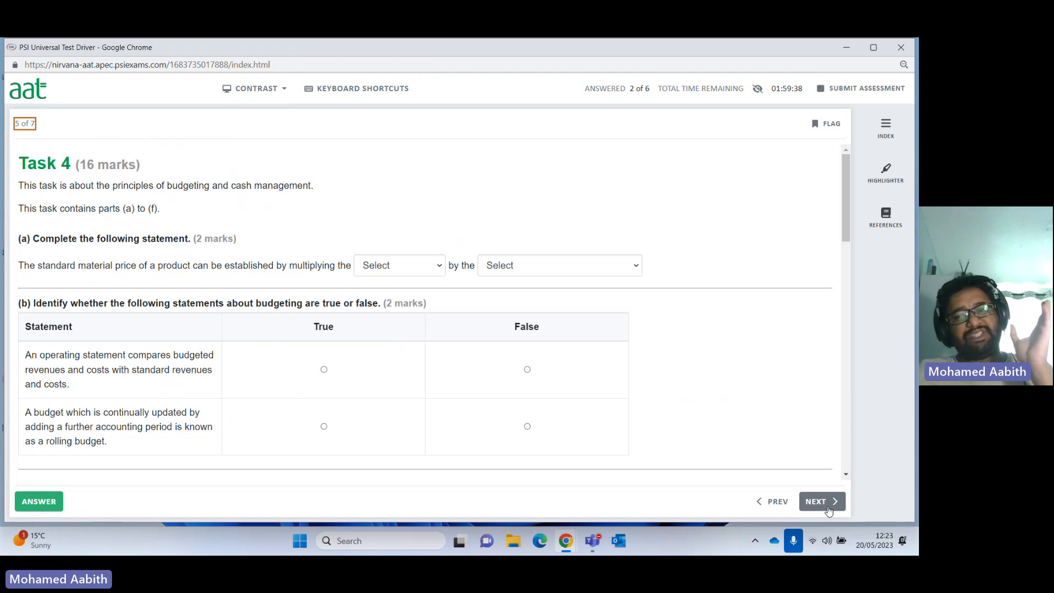
left_click(828, 508)
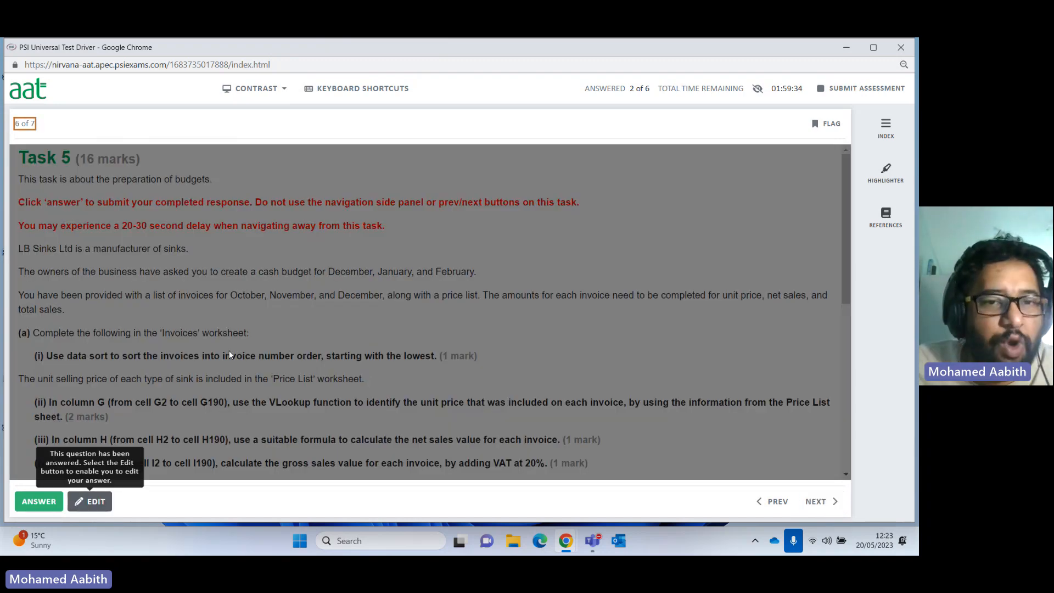
scroll(321, 314, "down", 8)
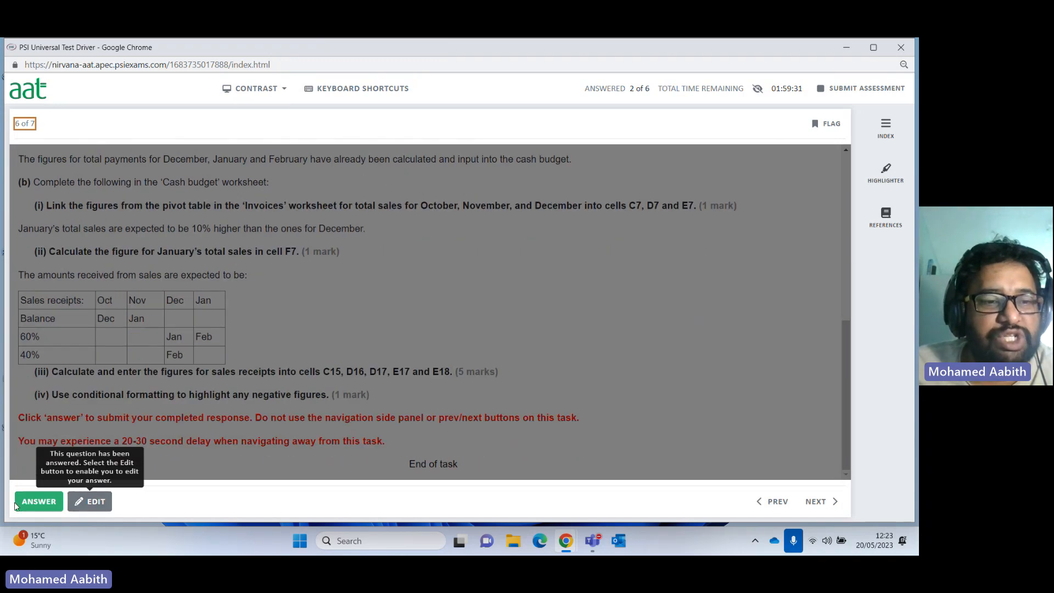
left_click(91, 505)
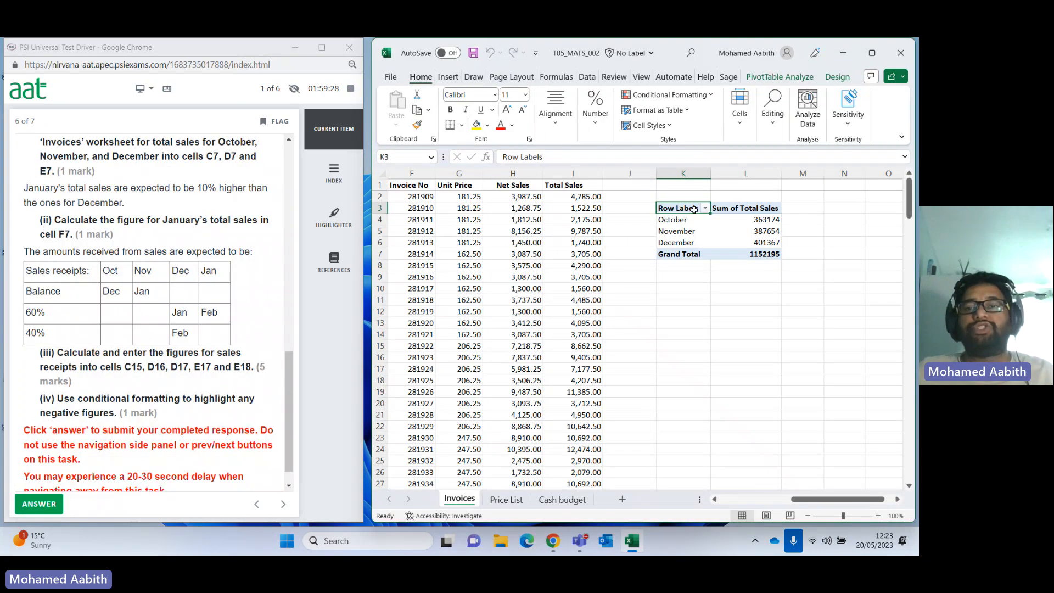
Check the Price List, Cash budget and Invoices worksheets, including the January closing balance formula in cell D23.
left_click(506, 499)
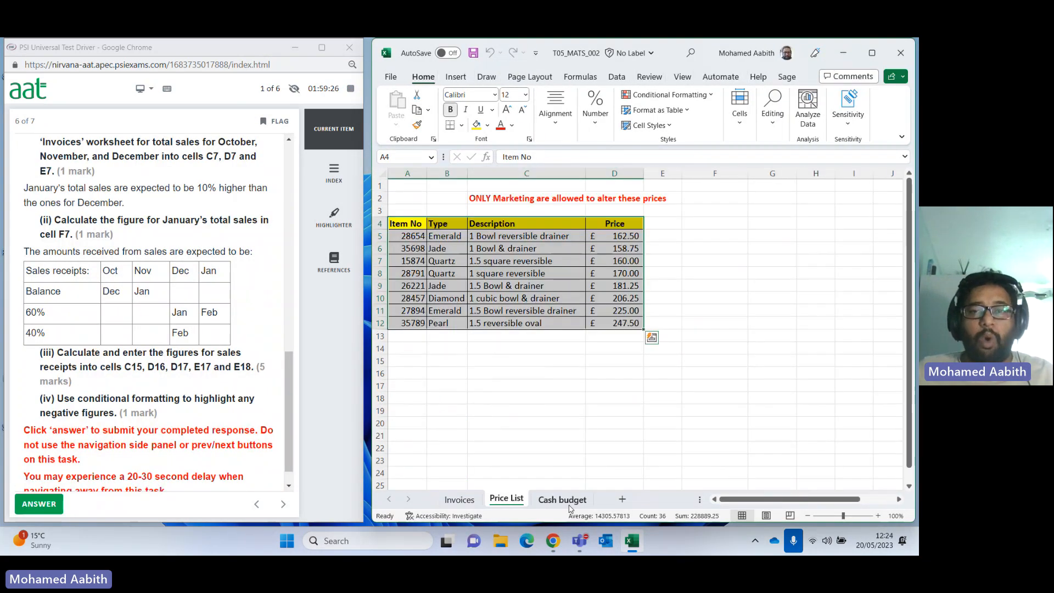
left_click(562, 499)
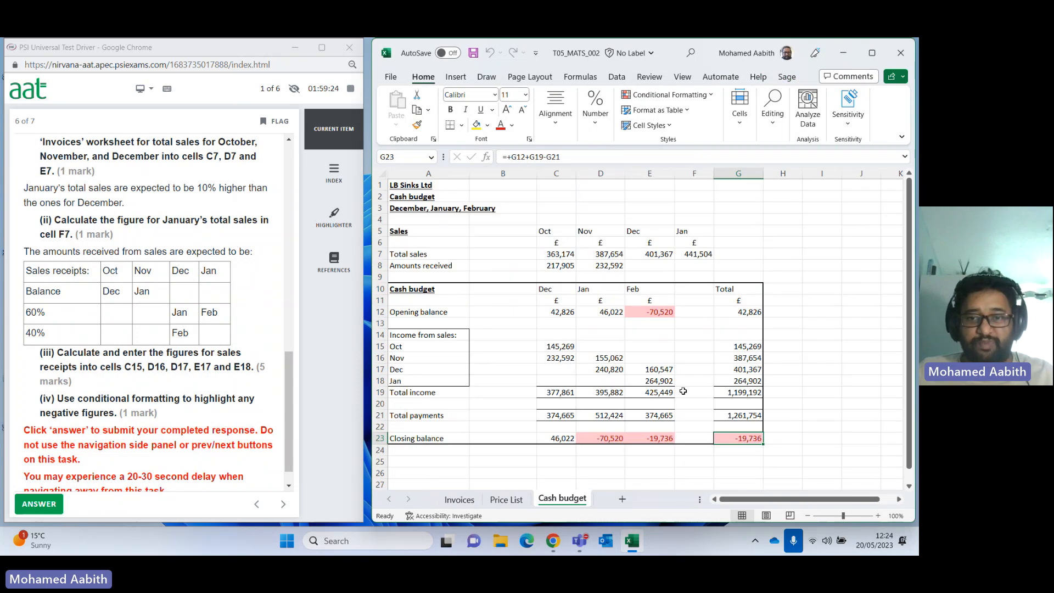
left_click(414, 464)
left_click(614, 448)
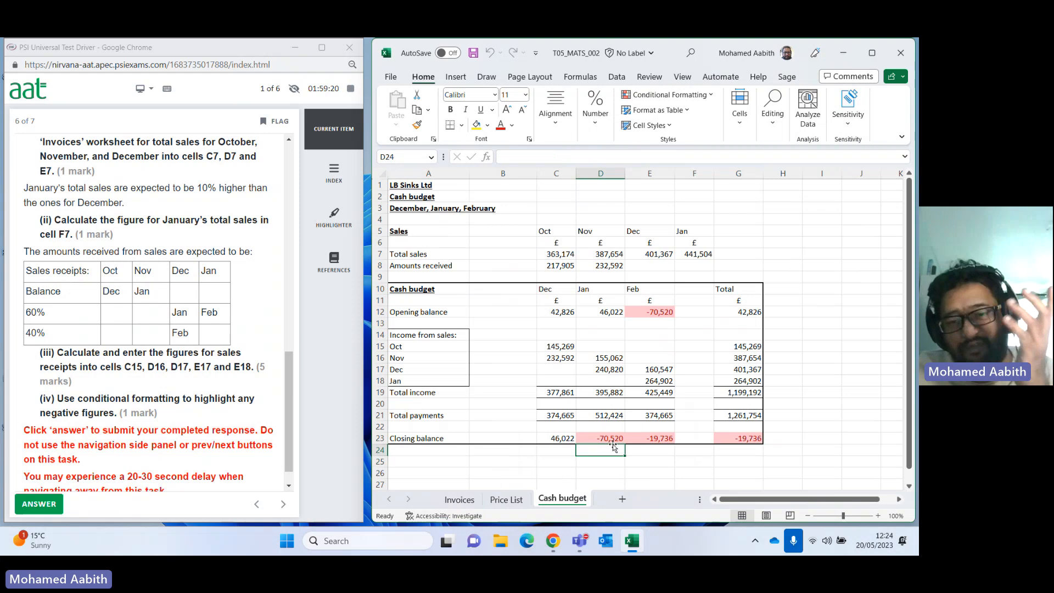
left_click(606, 439)
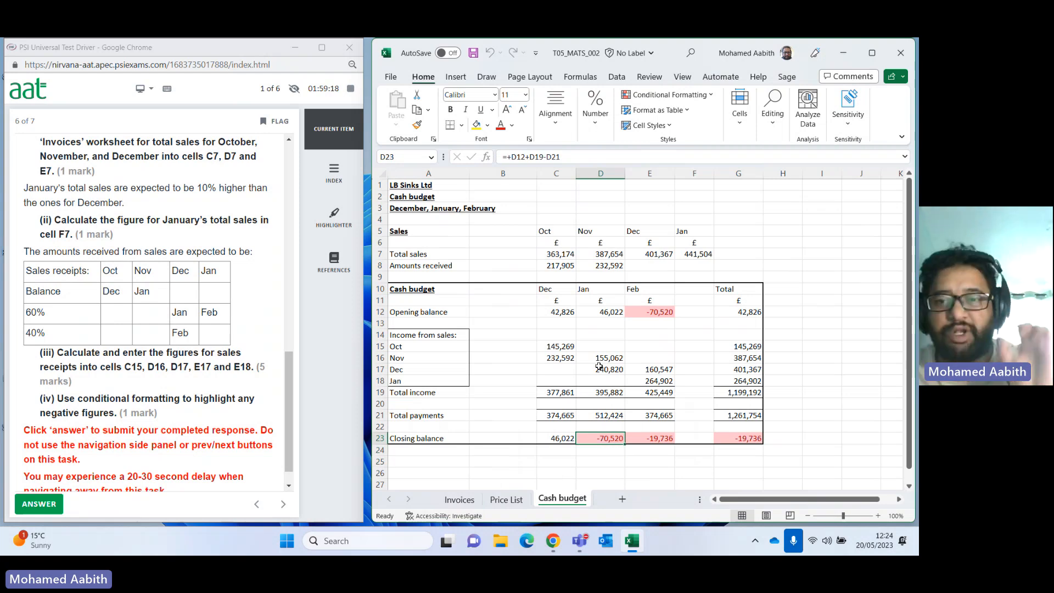
left_click(455, 500)
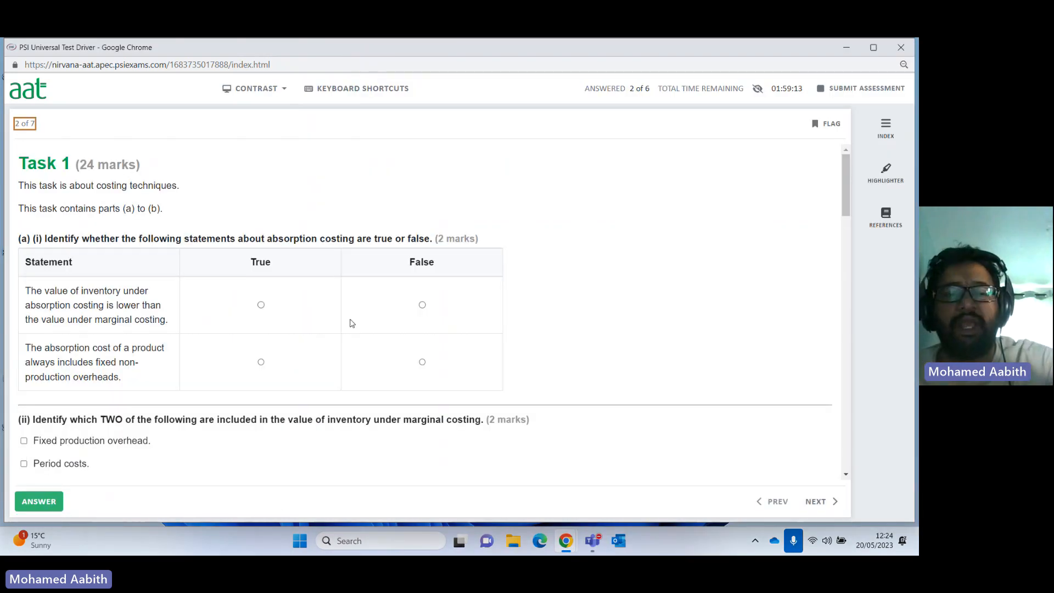
Go to Task 6 in the assessment and reopen its submitted answer for editing.
left_click(831, 506)
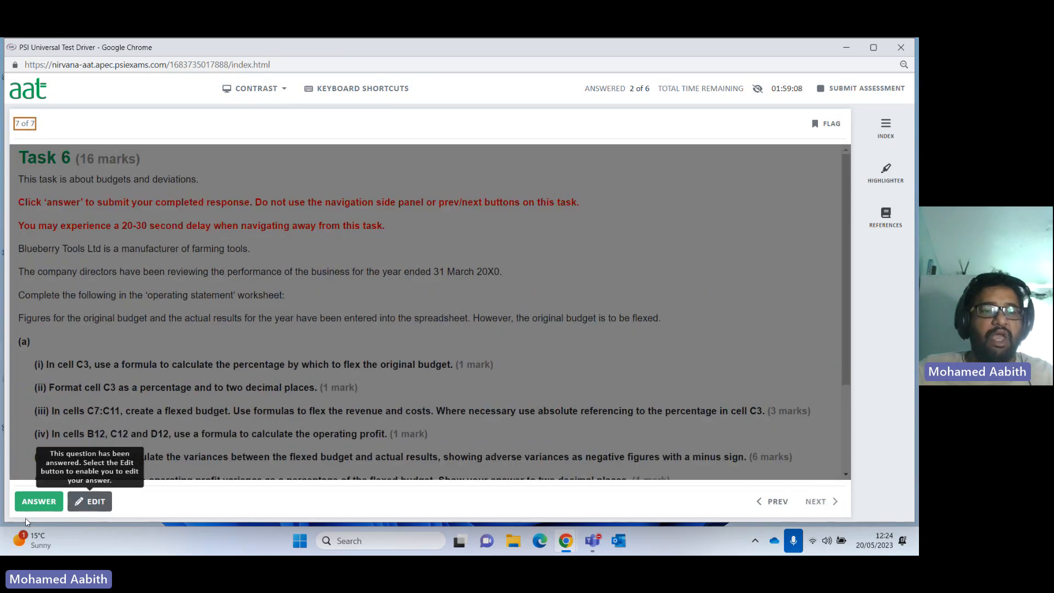
left_click(99, 504)
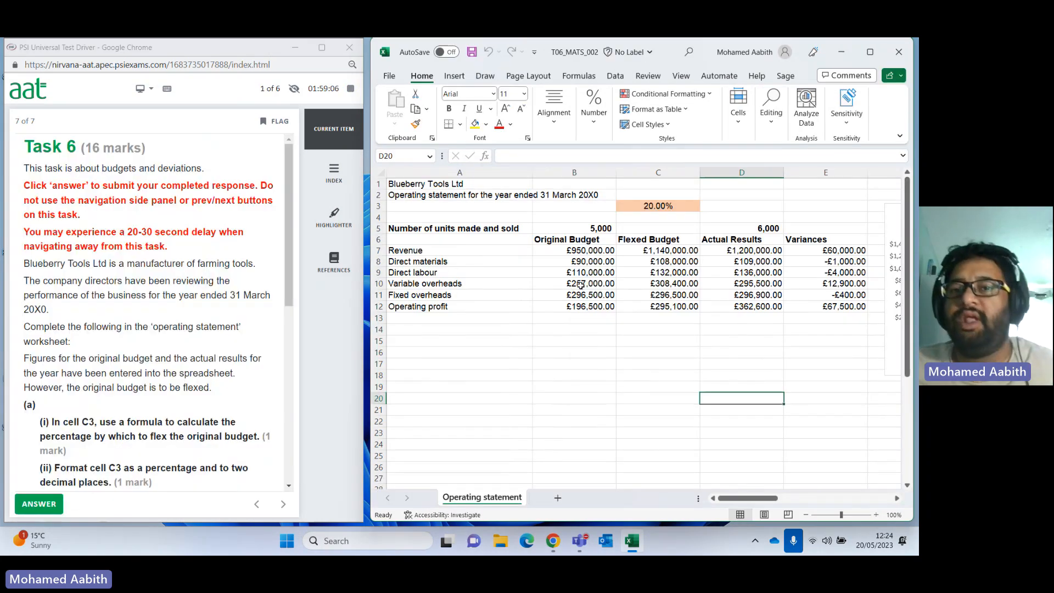
Move the column chart directly below the operating statement table, centred under the budget columns, and maximise the workbook window.
left_click_drag(727, 500, 752, 501)
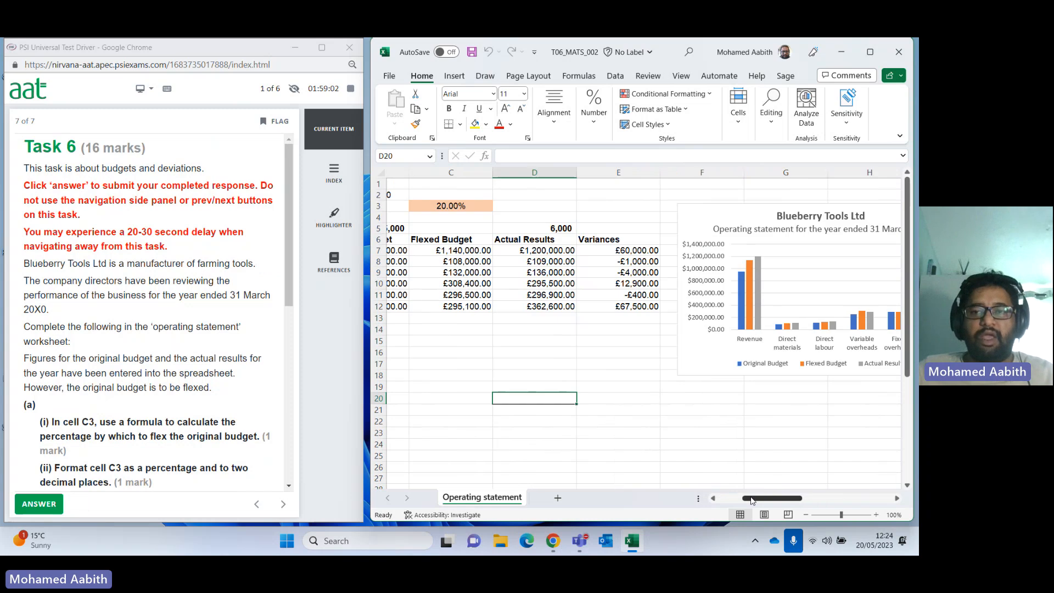
left_click(733, 207)
left_click_drag(734, 205, 465, 316)
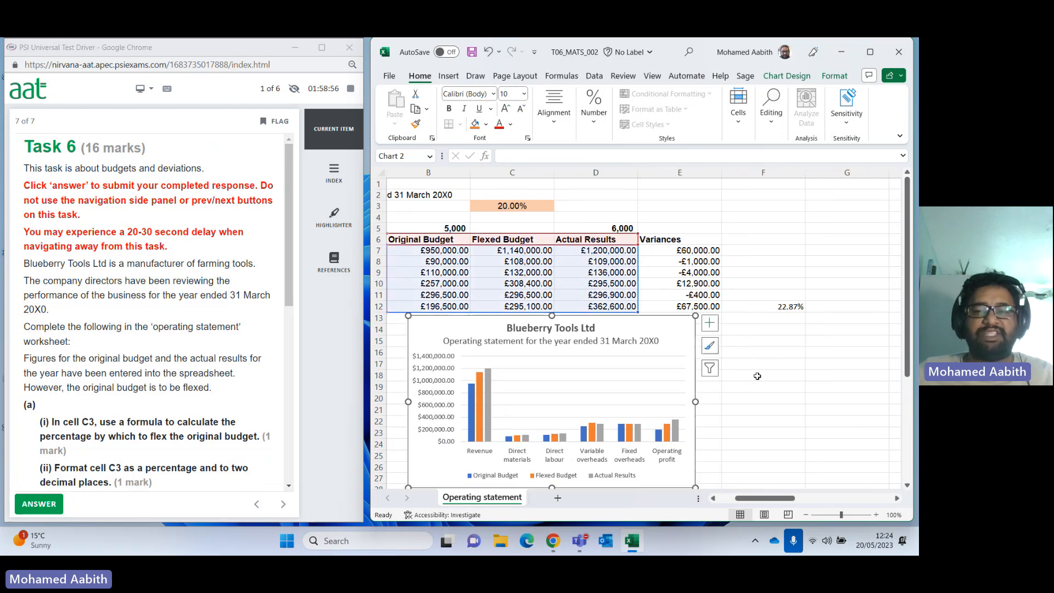
left_click(794, 434)
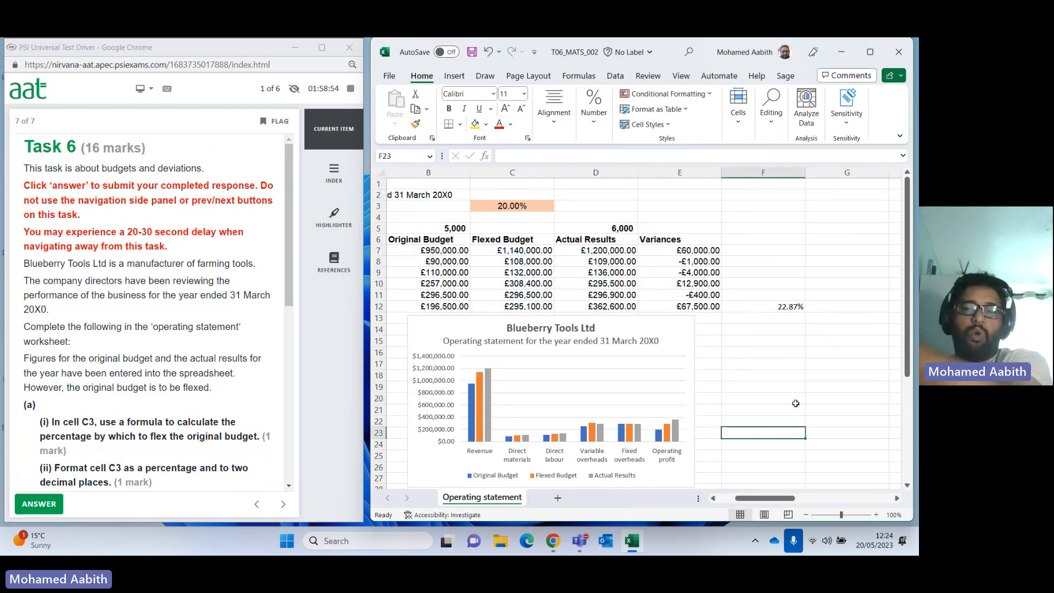
left_click_drag(743, 500, 725, 499)
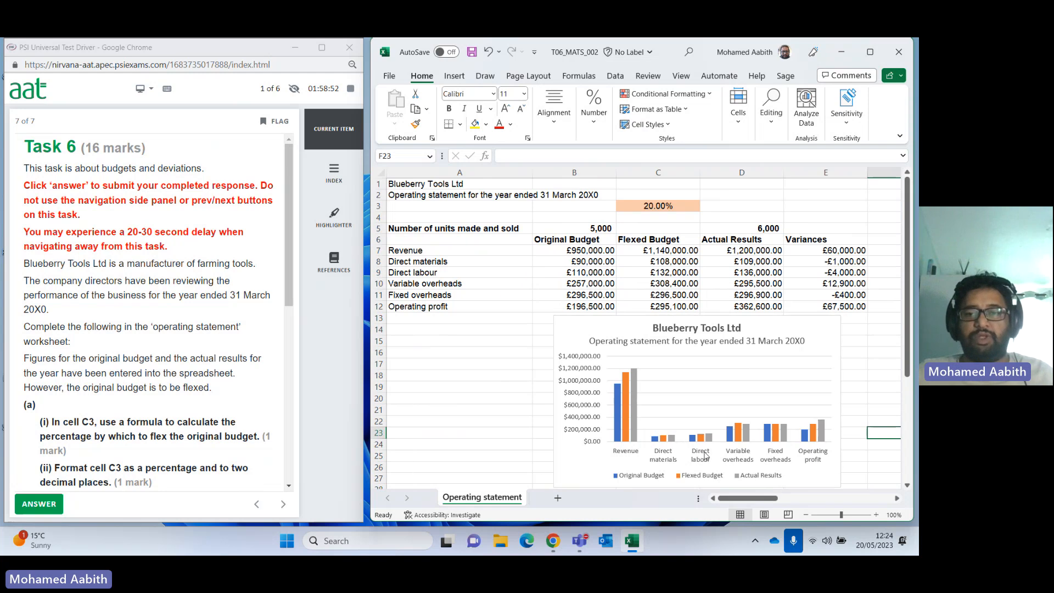
left_click_drag(613, 317, 539, 317)
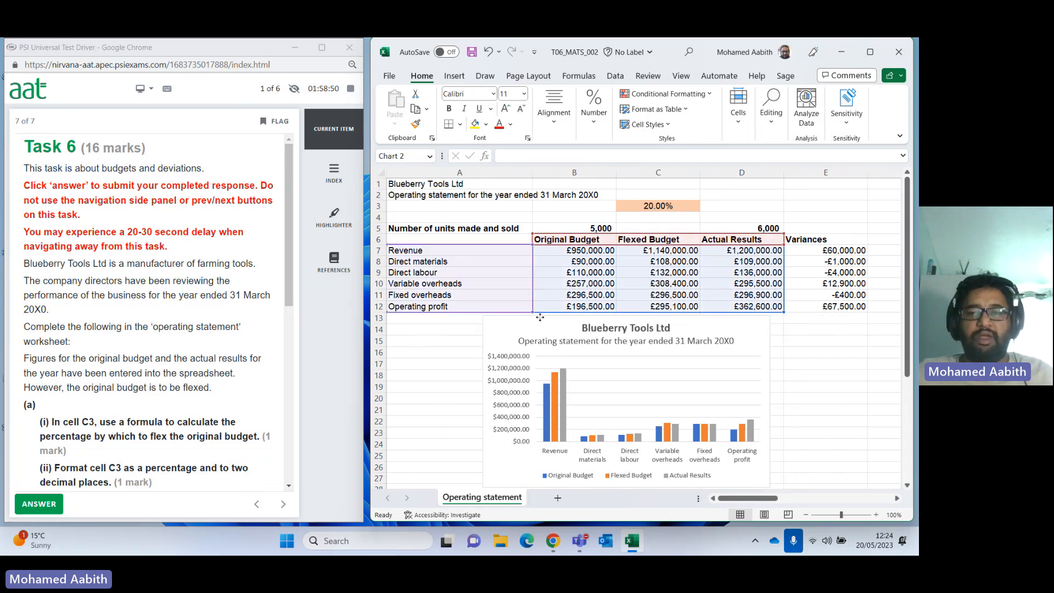
left_click(872, 52)
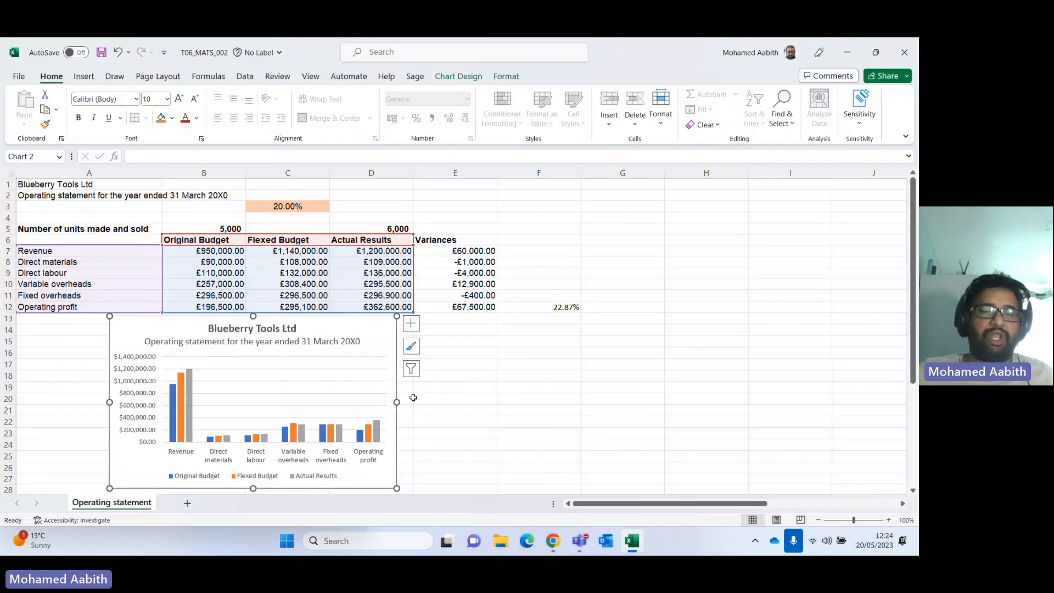
left_click(457, 354)
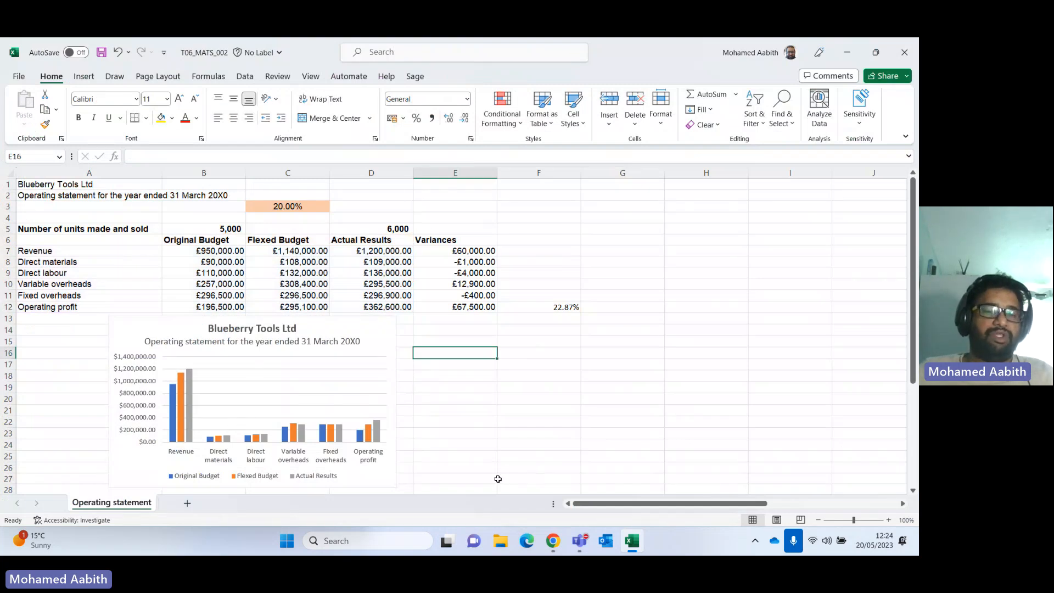
Minimise the workbook and the popup-notice browser window, maximise the assessment window on Task 6, and switch to Microsoft Teams.
left_click(844, 54)
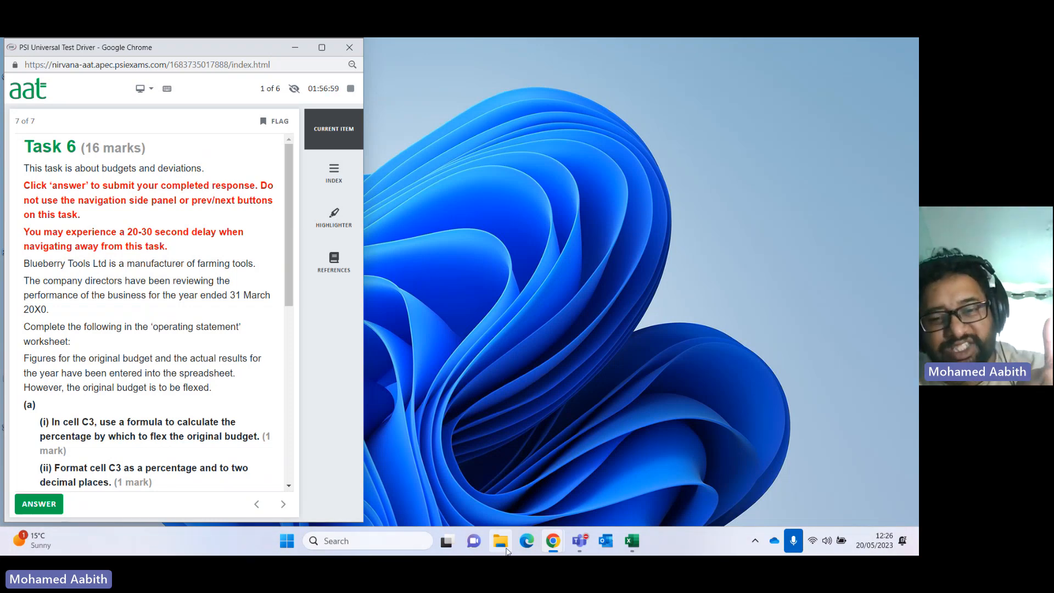
mouse_move(552, 541)
left_click(522, 481)
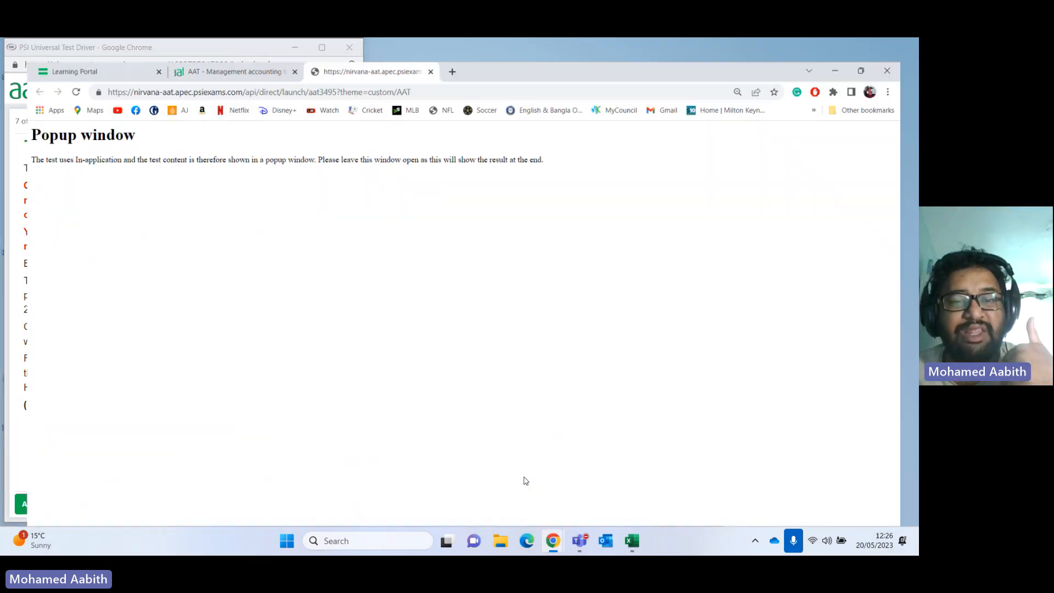
left_click(853, 46)
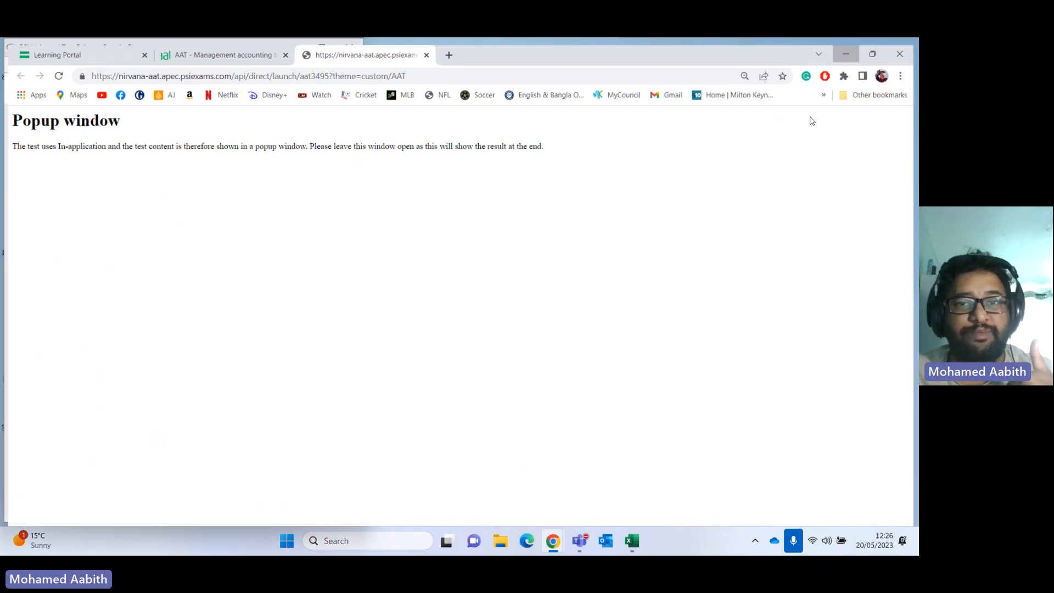
left_click(332, 53)
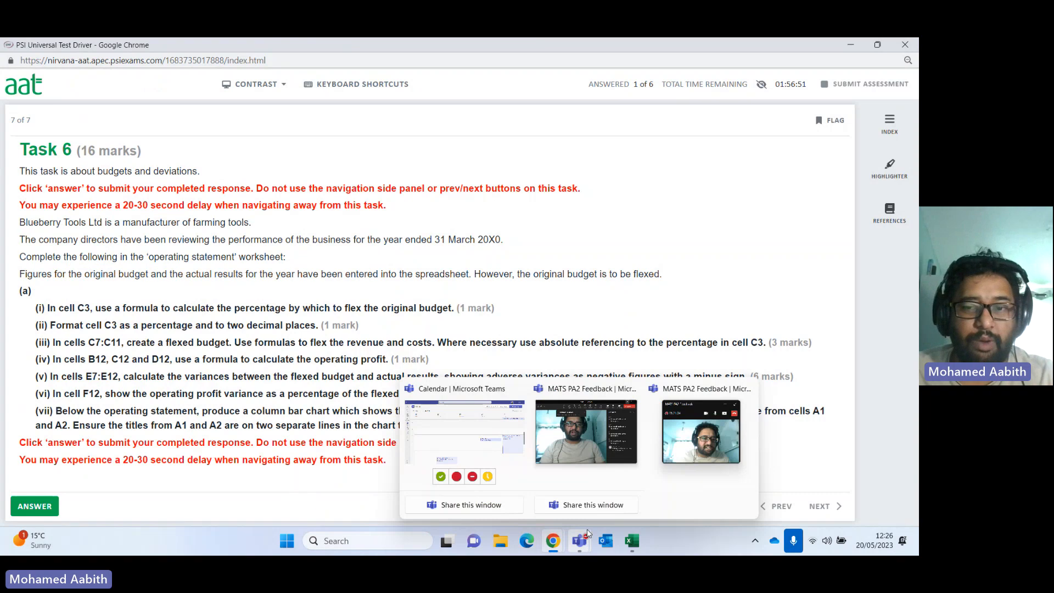
left_click(585, 545)
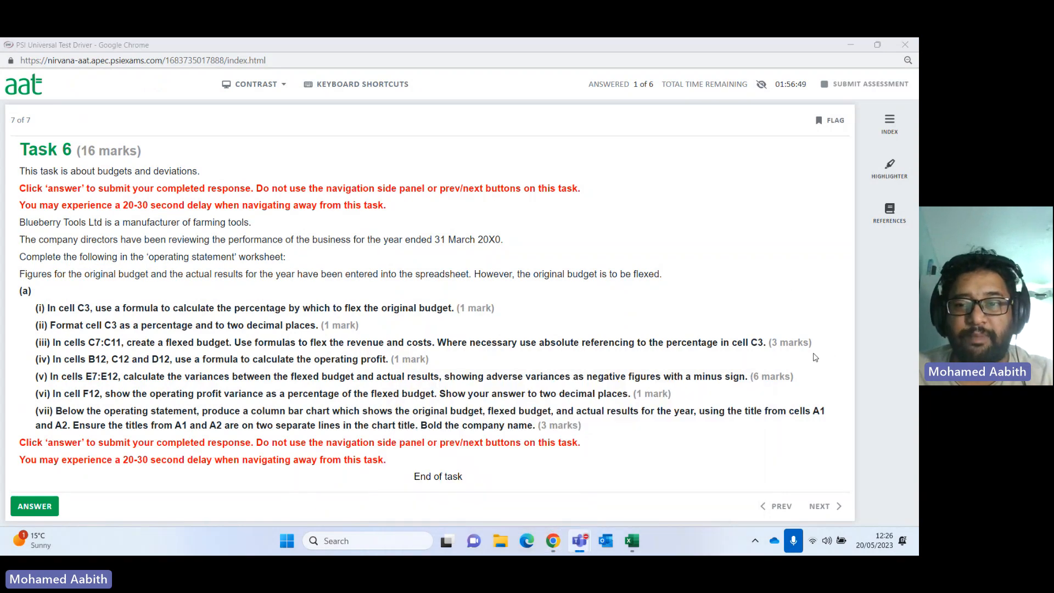